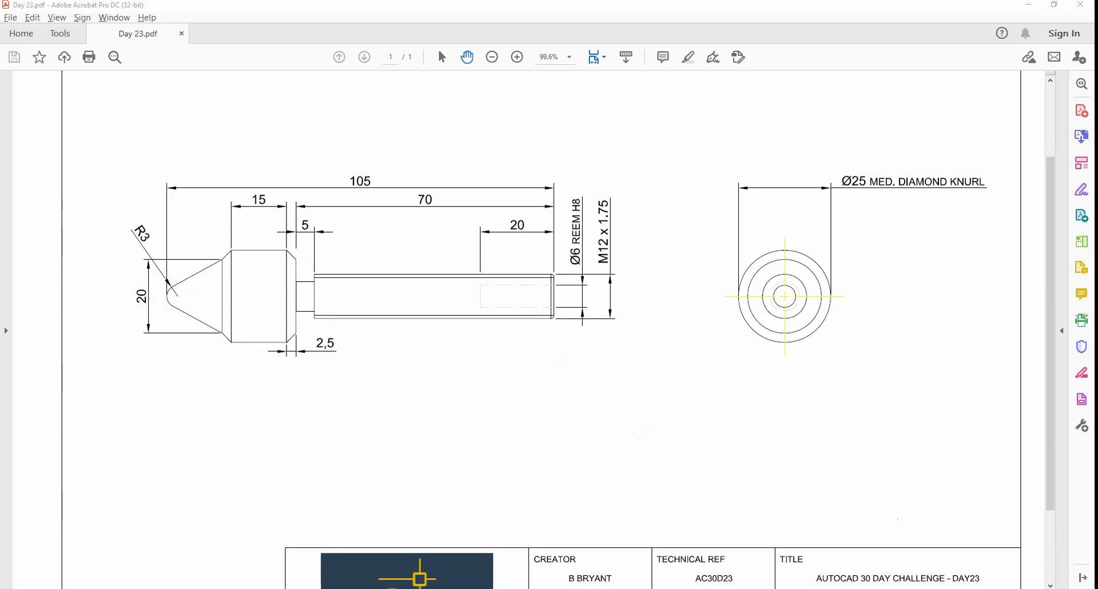
Step: Switch to AutoCAD and close the Properties palette
{"action": "left_click", "coordinate": [661, 588]}
{"action": "left_click", "coordinate": [316, 216]}
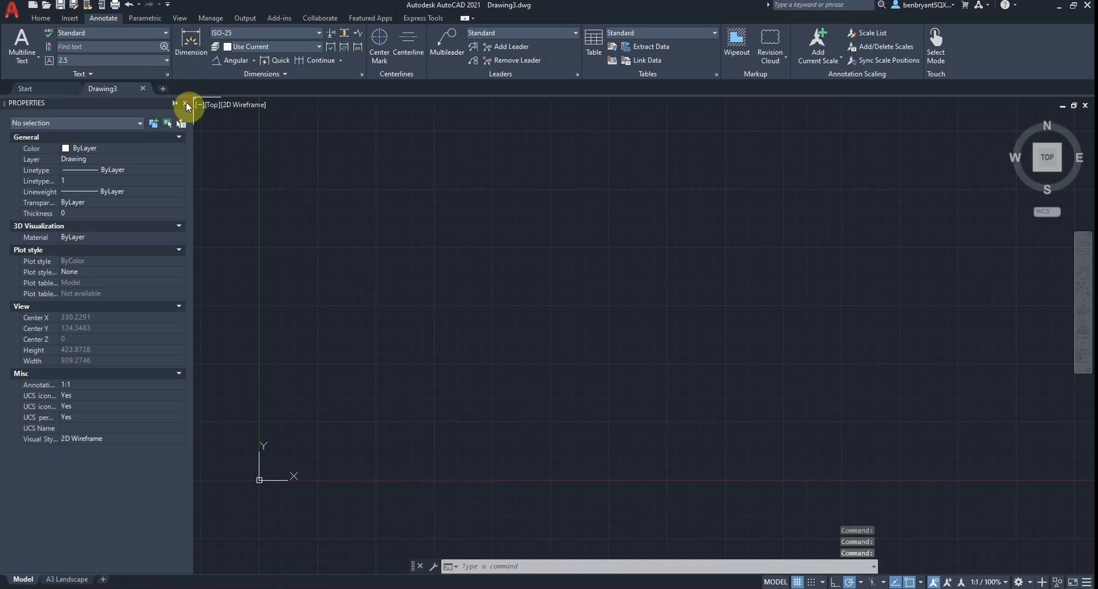
{"action": "left_click", "coordinate": [186, 104]}
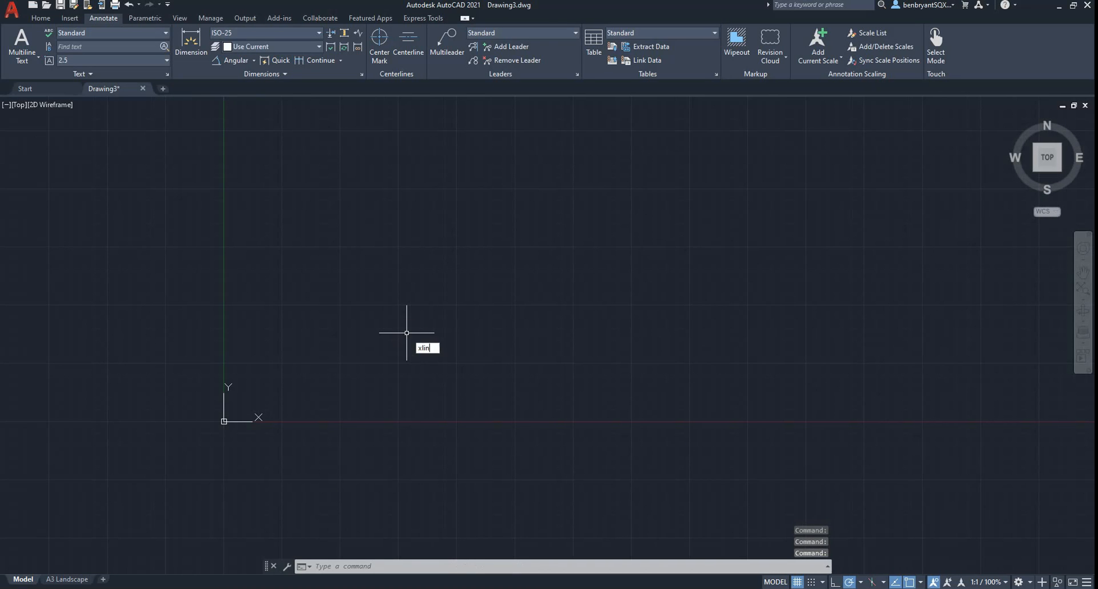
Step: Draw horizontal and vertical construction lines through 0,0 and erase the stray slanted construction line
{"action": "type", "text": "e"}
{"action": "key", "text": "Return"}
{"action": "type", "text": "0,0"}
{"action": "key", "text": "Return"}
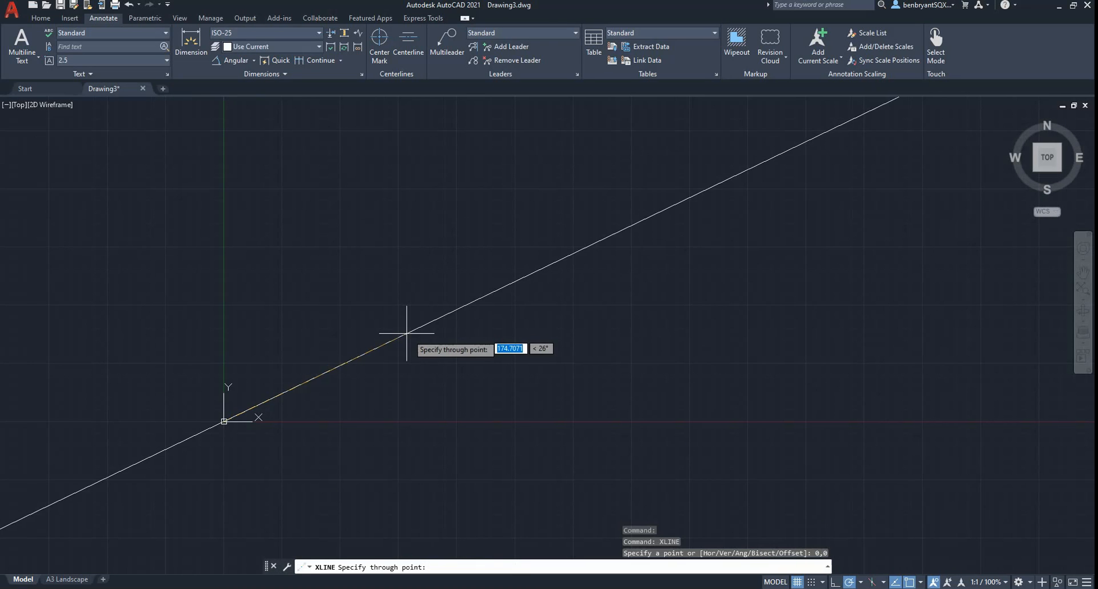
{"action": "left_click", "coordinate": [509, 422]}
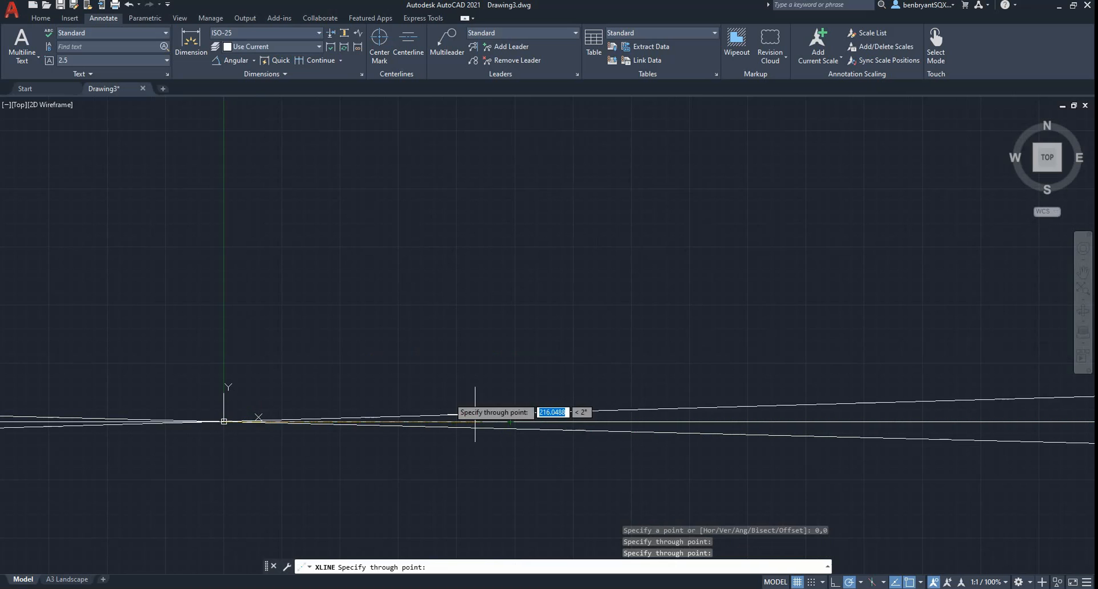
{"action": "left_click", "coordinate": [225, 274]}
{"action": "key", "text": "Escape"}
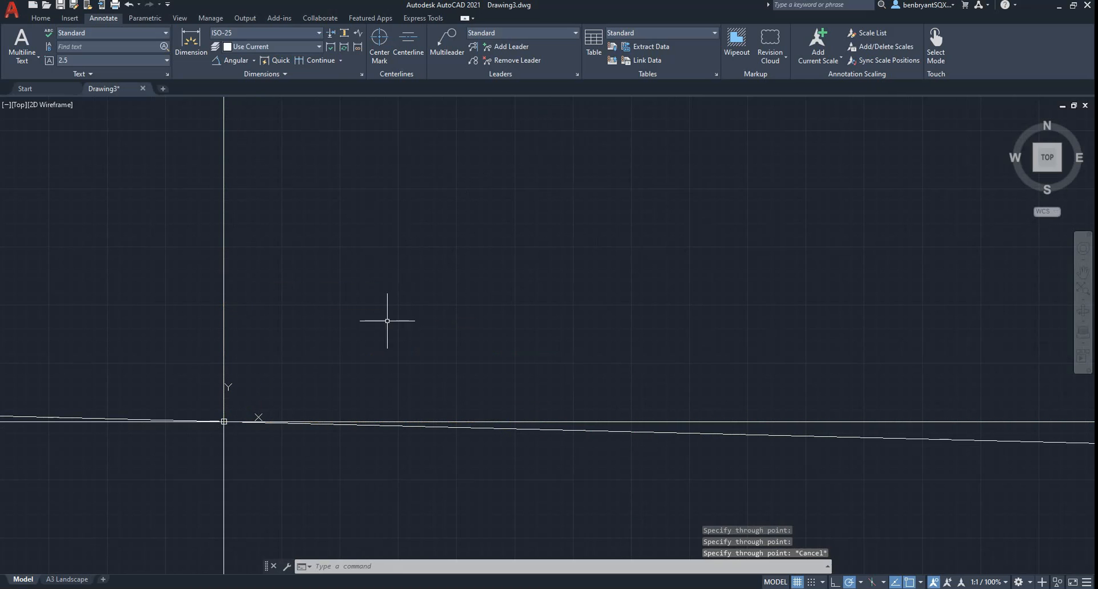
{"action": "left_click", "coordinate": [624, 427]}
{"action": "key", "text": "Delete"}
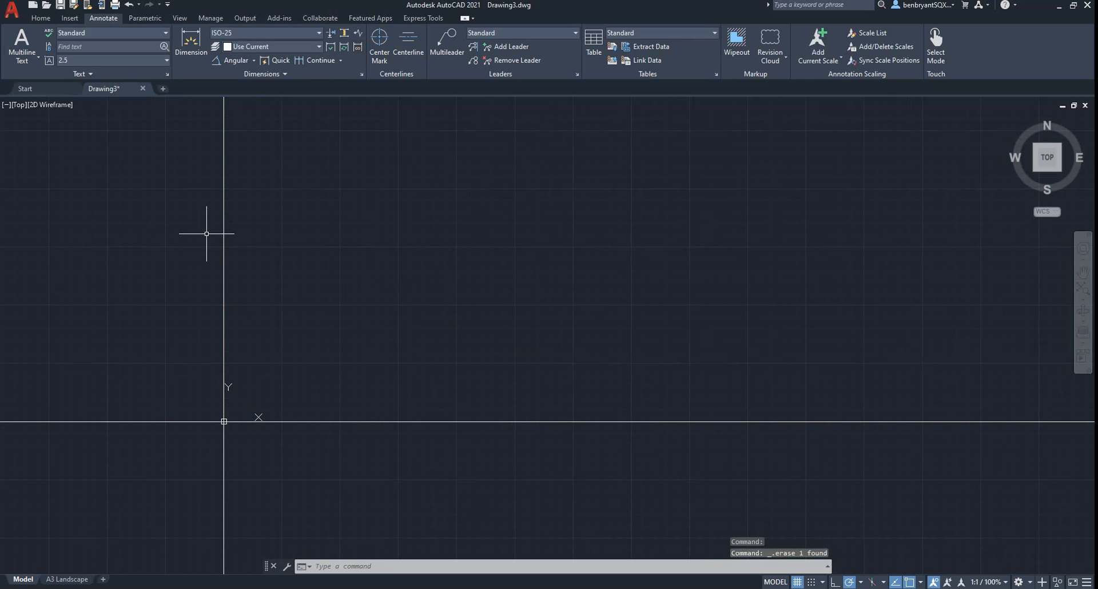
Step: Move both construction lines through the origin onto the red layer
{"action": "left_click", "coordinate": [171, 259]}
{"action": "left_click", "coordinate": [347, 509]}
{"action": "left_click", "coordinate": [350, 498]}
{"action": "left_click", "coordinate": [30, 265]}
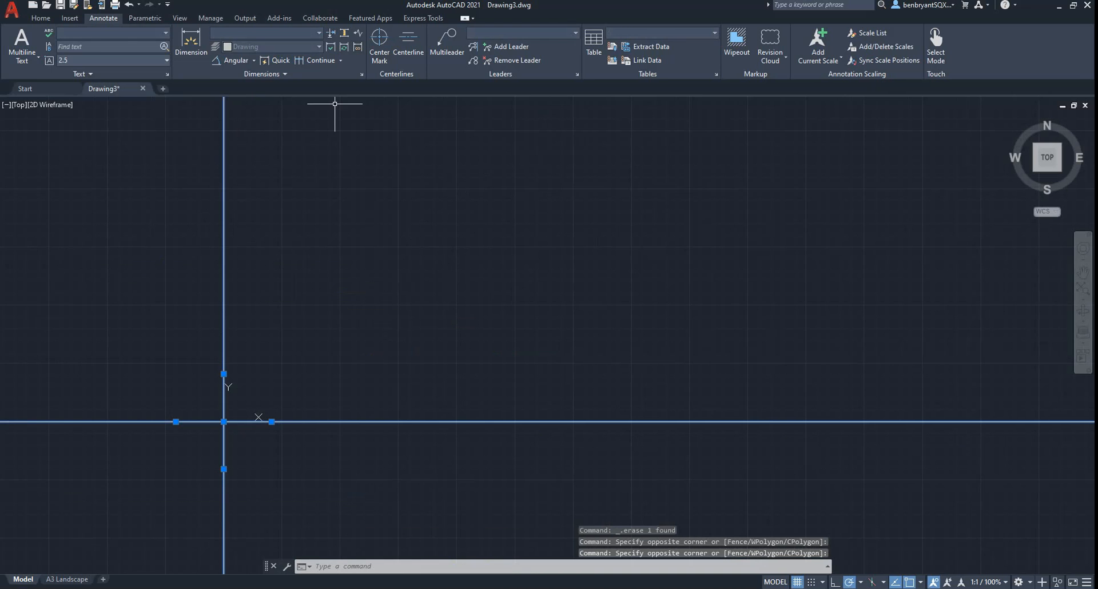
{"action": "left_click", "coordinate": [40, 18]}
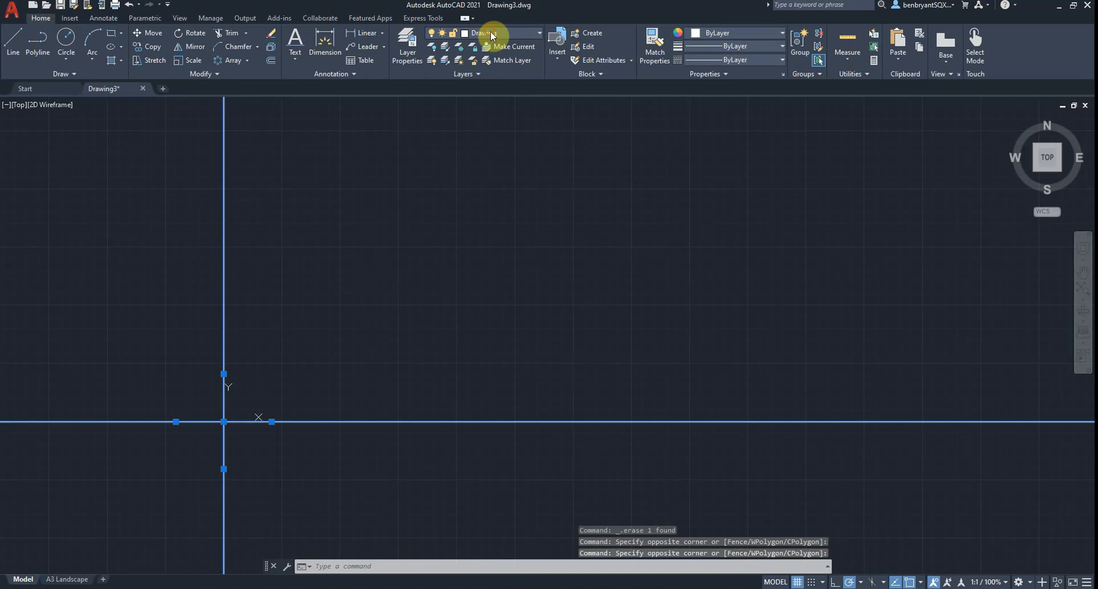
{"action": "left_click", "coordinate": [489, 31]}
{"action": "left_click", "coordinate": [527, 117]}
{"action": "key", "text": "Escape"}
Step: Check the overall length in the Day 23 PDF and offset the vertical construction line 105 mm to the right
{"action": "key", "text": "alt+Tab"}
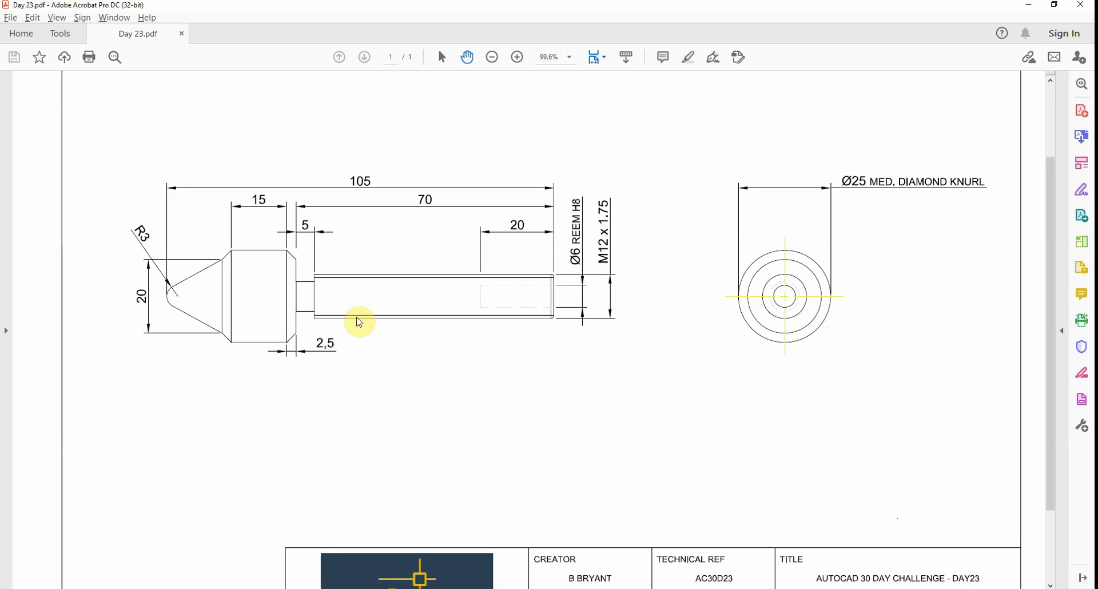
{"action": "key", "text": "alt+Tab"}
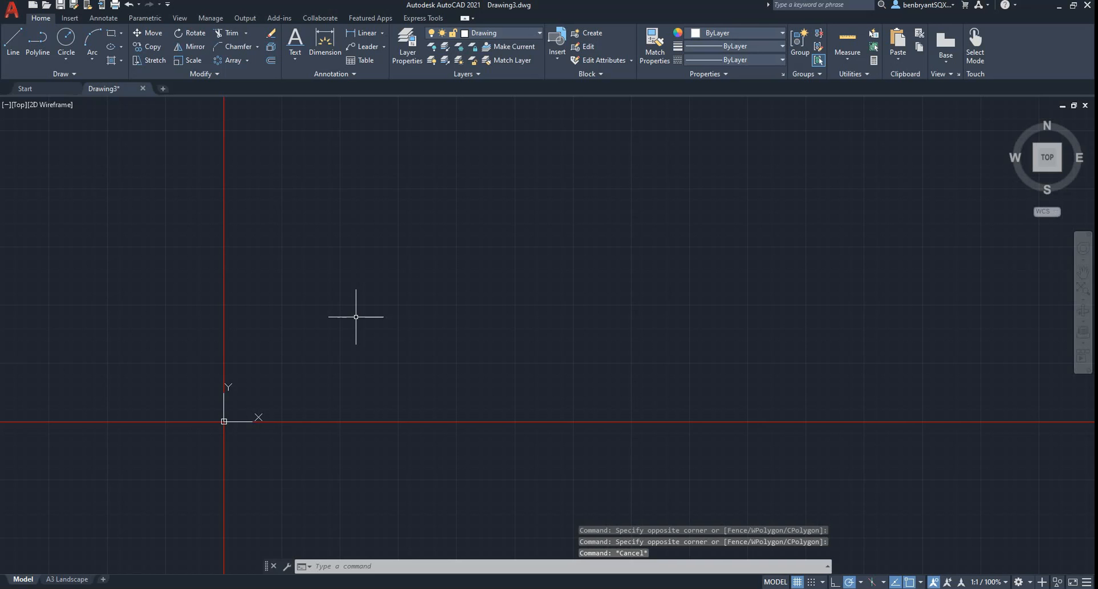
{"action": "type", "text": "o"}
{"action": "key", "text": "Return"}
{"action": "type", "text": "105"}
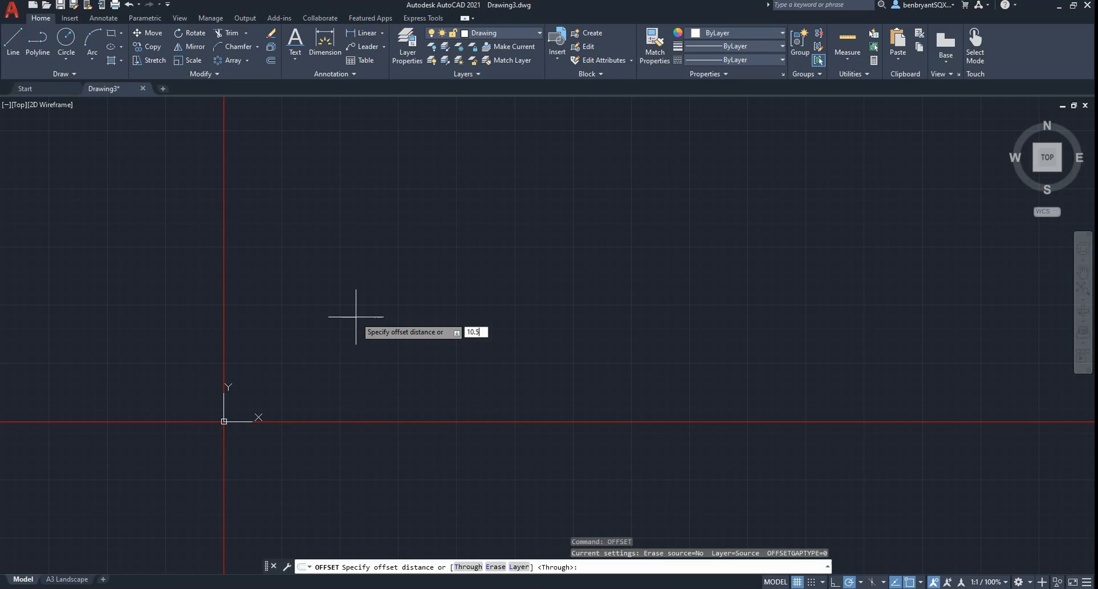
{"action": "key", "text": "Return"}
{"action": "left_click", "coordinate": [223, 319]}
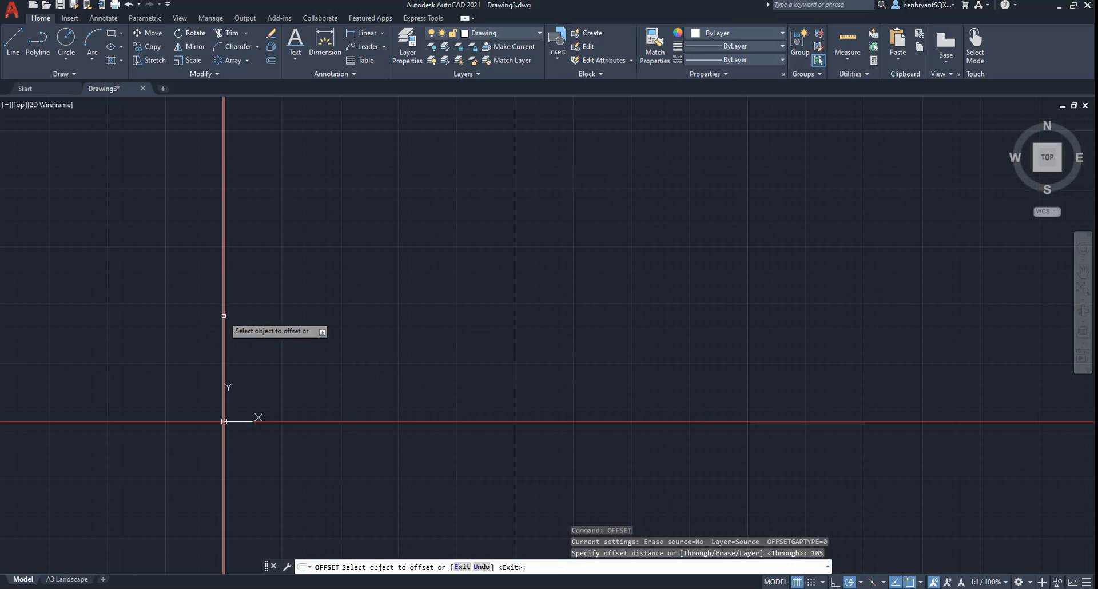
{"action": "left_click", "coordinate": [318, 323]}
{"action": "mouse_move", "coordinate": [475, 332]}
{"action": "middle_mouse_down"}
{"action": "mouse_move", "coordinate": [519, 289]}
{"action": "mouse_move", "coordinate": [482, 321]}
{"action": "middle_mouse_up"}
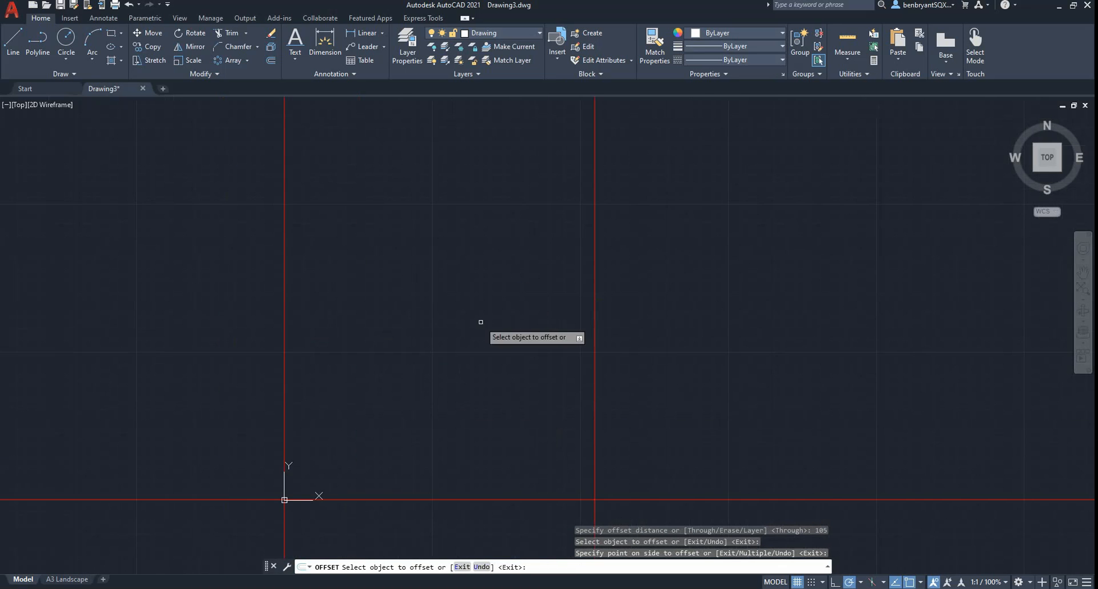
{"action": "scroll", "coordinate": [573, 179], "scroll_direction": "up", "scroll_amount": 3}
{"action": "mouse_move", "coordinate": [573, 179]}
{"action": "middle_mouse_down"}
{"action": "mouse_move", "coordinate": [538, 204]}
{"action": "mouse_move", "coordinate": [514, 260]}
{"action": "middle_mouse_up"}
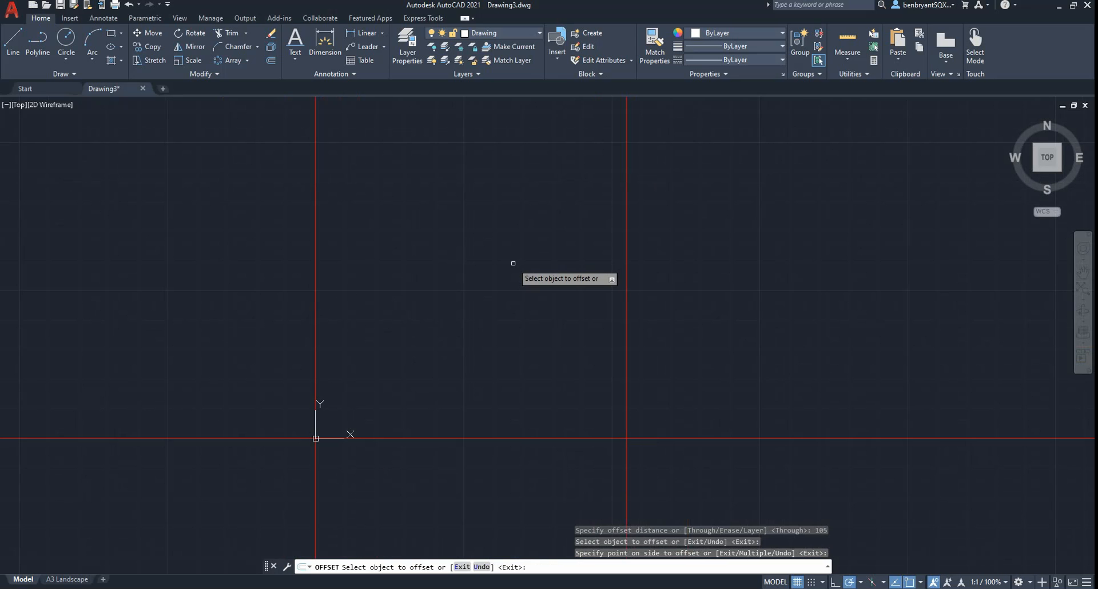
{"action": "key", "text": "Escape"}
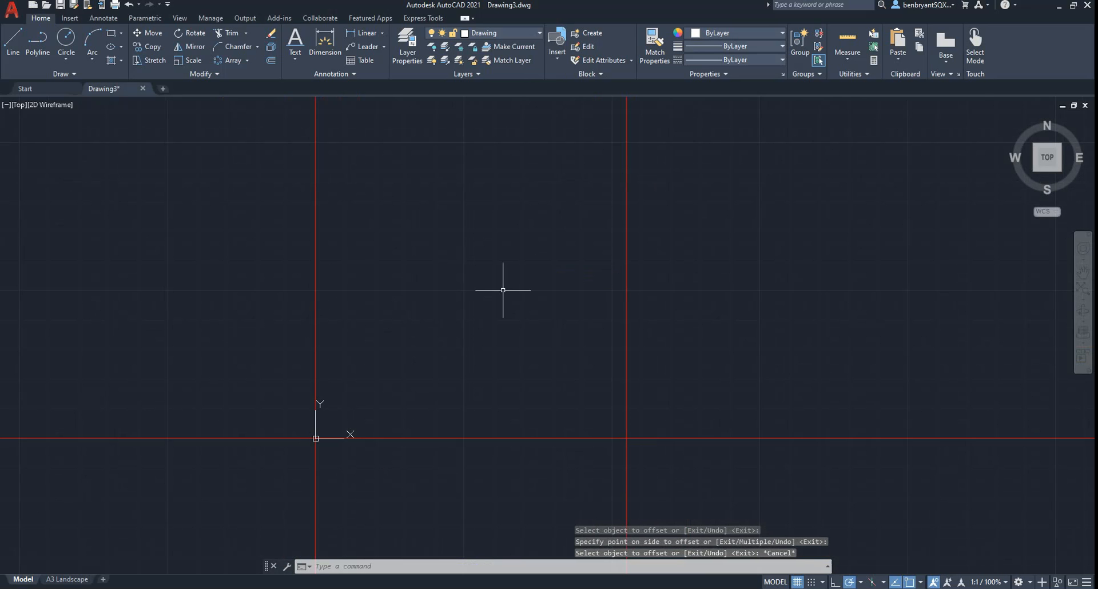
Step: Offset the horizontal construction line through the origin 25 mm upward
{"action": "right_click", "coordinate": [502, 290]}
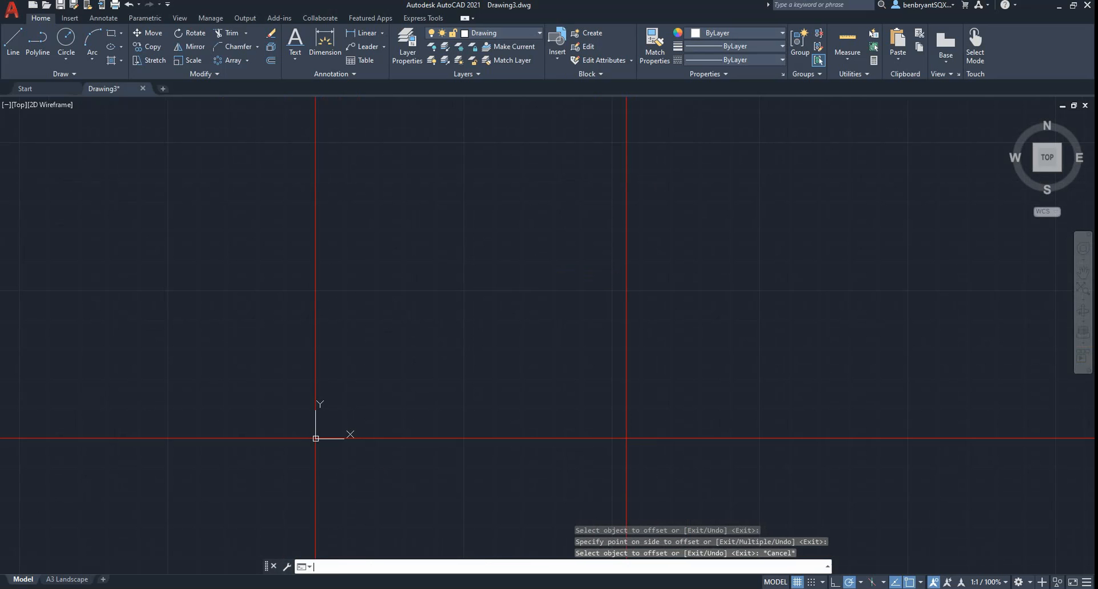
{"action": "key", "text": "Return"}
{"action": "right_click", "coordinate": [503, 290]}
{"action": "right_click", "coordinate": [502, 290]}
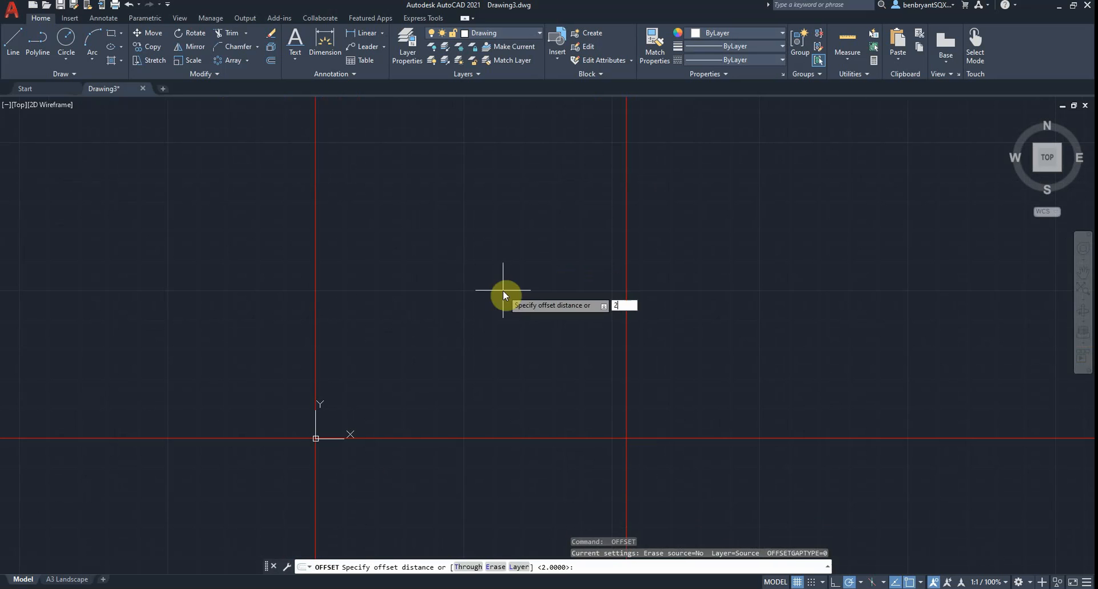
{"action": "type", "text": "25"}
{"action": "key", "text": "Return"}
{"action": "left_click", "coordinate": [492, 438]}
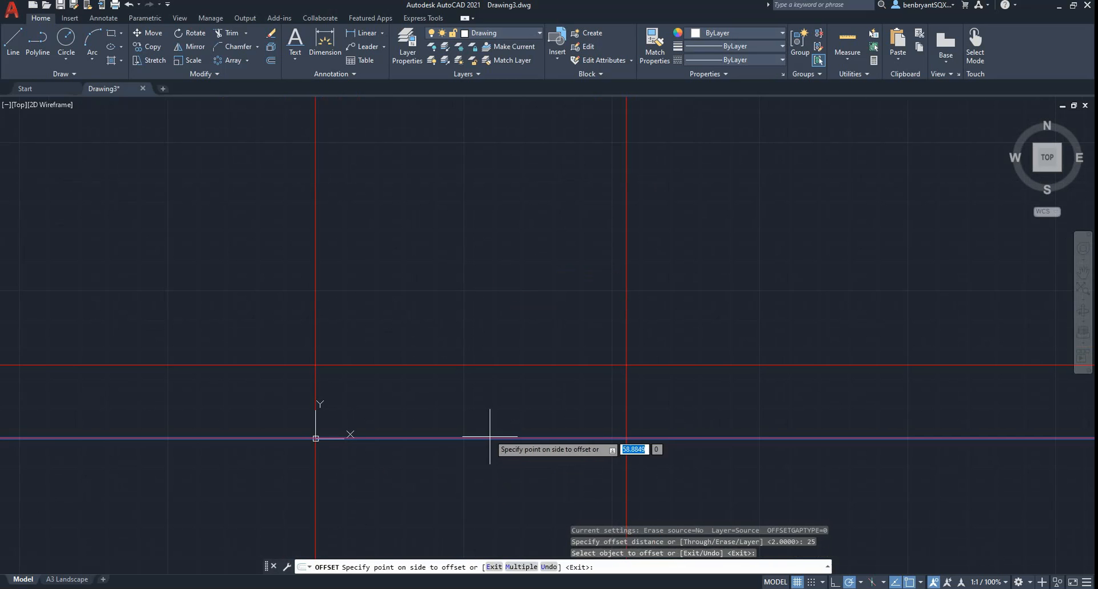
{"action": "left_click", "coordinate": [474, 321]}
{"action": "key", "text": "Escape"}
Step: Offset the horizontal construction line through the origin 12.5 mm upward as the part's centre axis
{"action": "right_click", "coordinate": [469, 347]}
{"action": "type", "text": "12.5"}
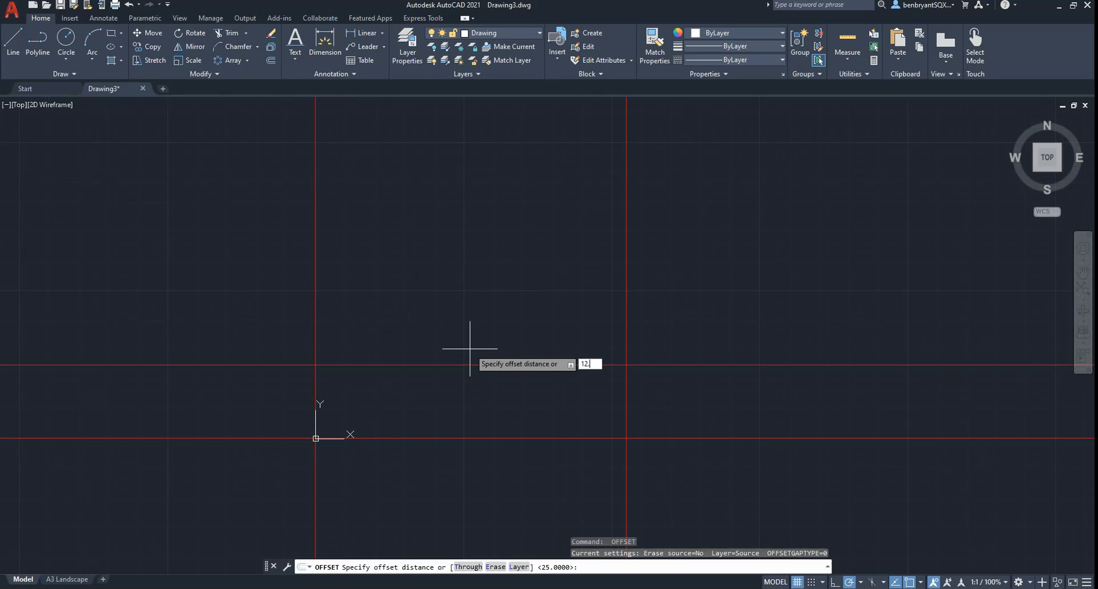
{"action": "key", "text": "Return"}
{"action": "left_click", "coordinate": [452, 437]}
{"action": "left_click", "coordinate": [453, 416]}
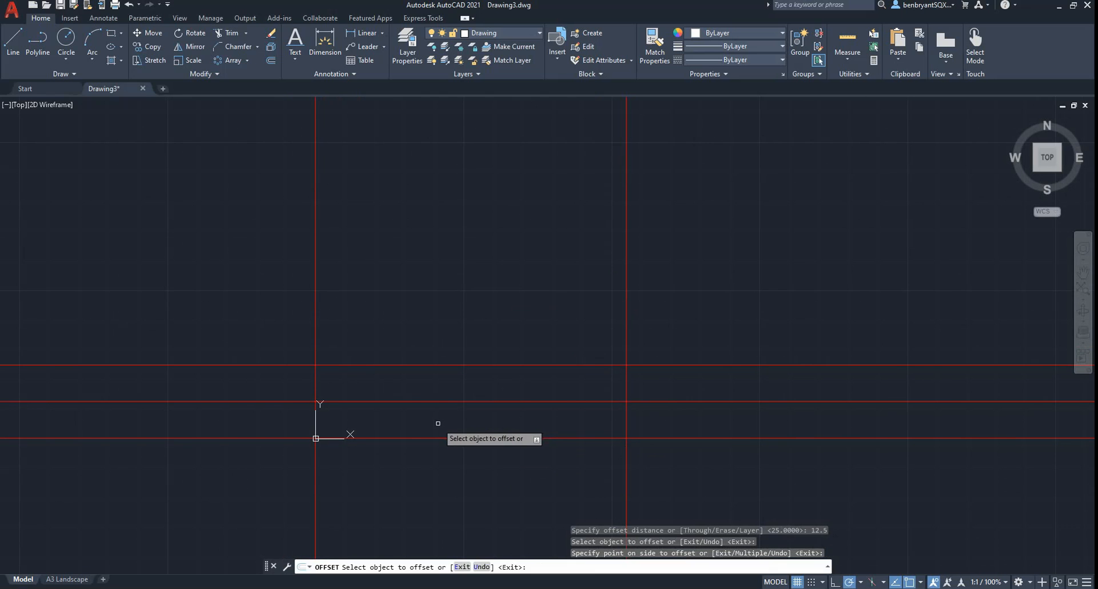
{"action": "key", "text": "Escape"}
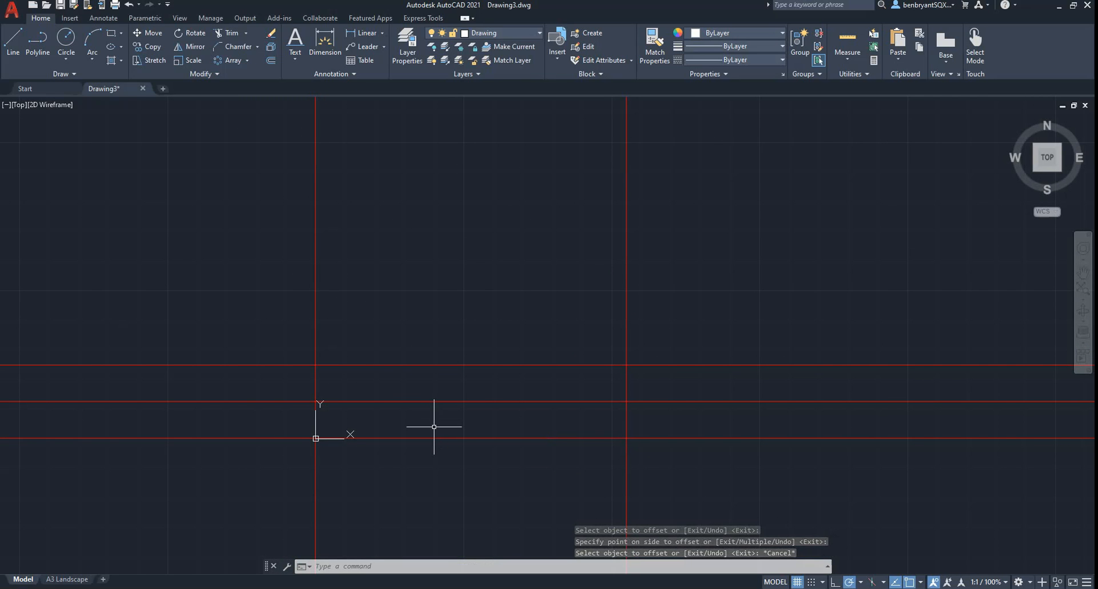
Step: Check the shank length in the PDF and offset the rightmost vertical construction line 70 mm to the left
{"action": "key", "text": "alt+Tab"}
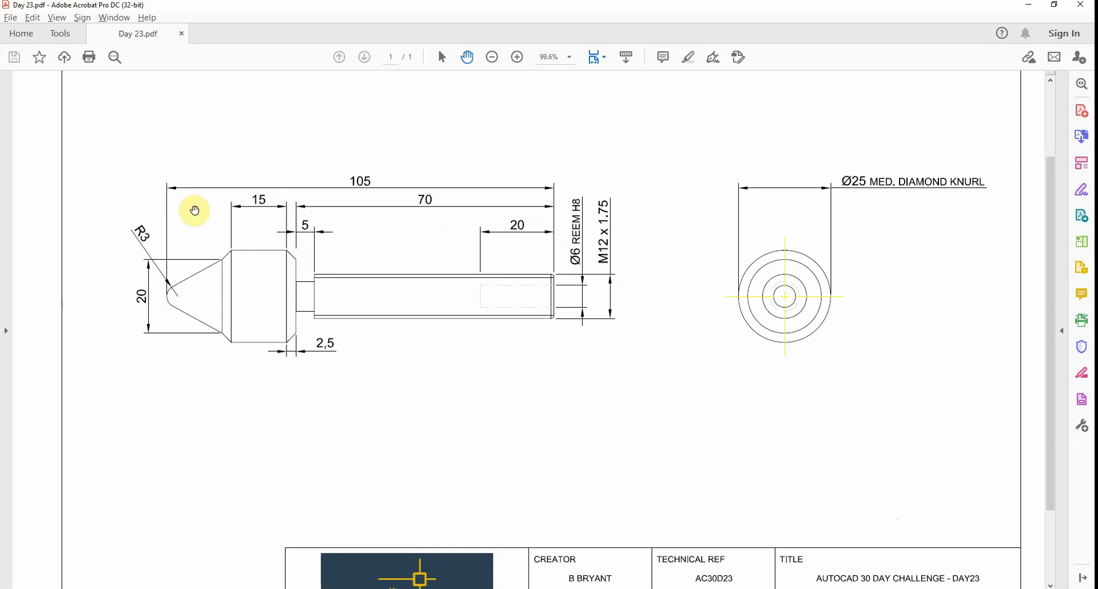
{"action": "key", "text": "alt+Tab"}
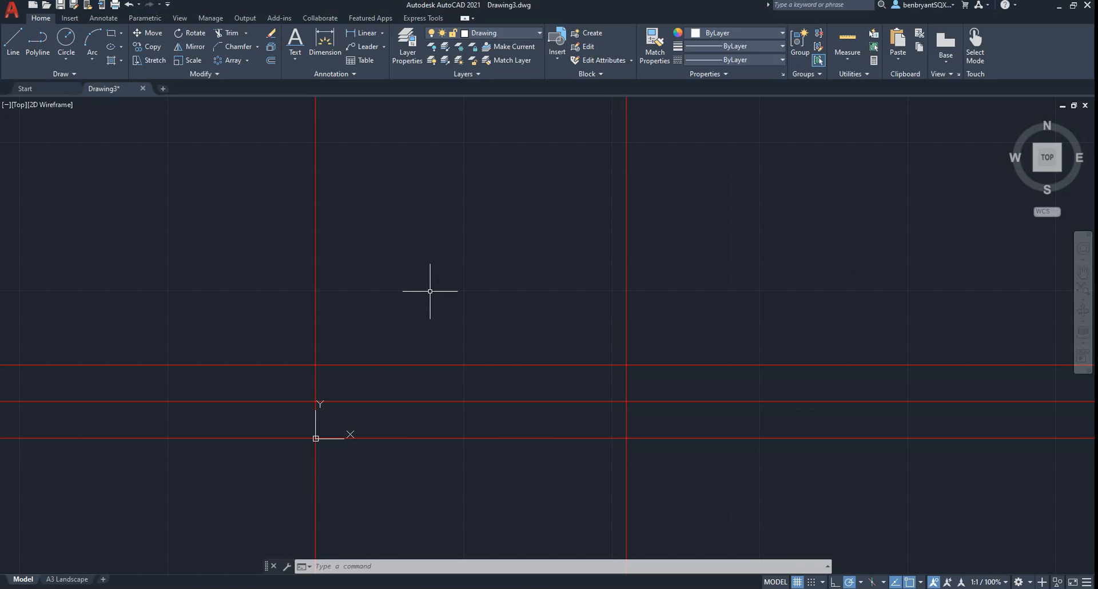
{"action": "type", "text": "o"}
{"action": "key", "text": "Return"}
{"action": "key", "text": "Return"}
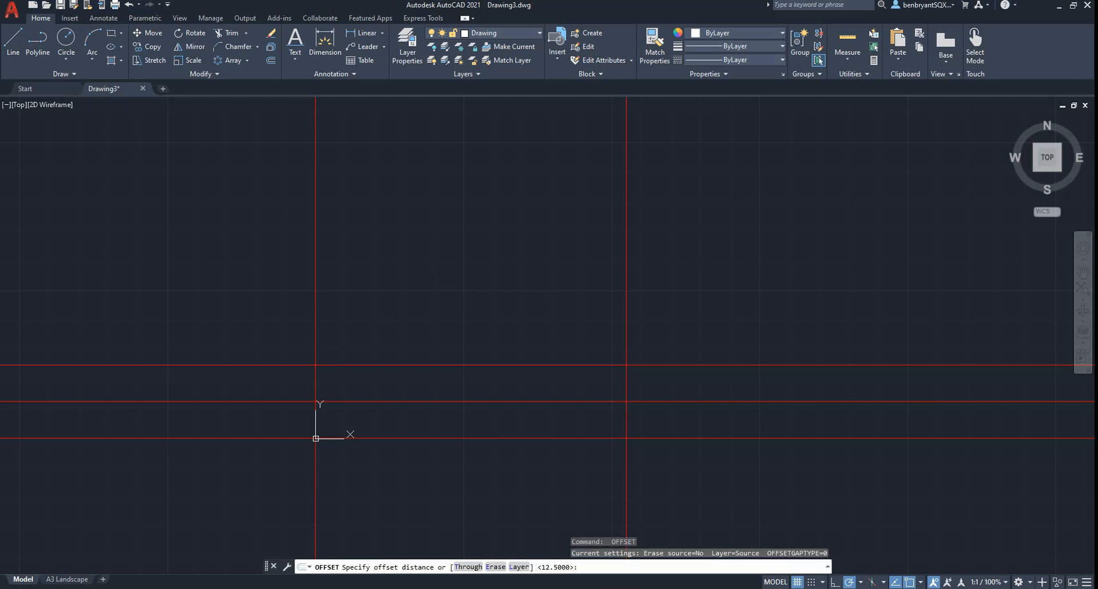
{"action": "left_click", "coordinate": [626, 303]}
{"action": "left_click", "coordinate": [490, 299]}
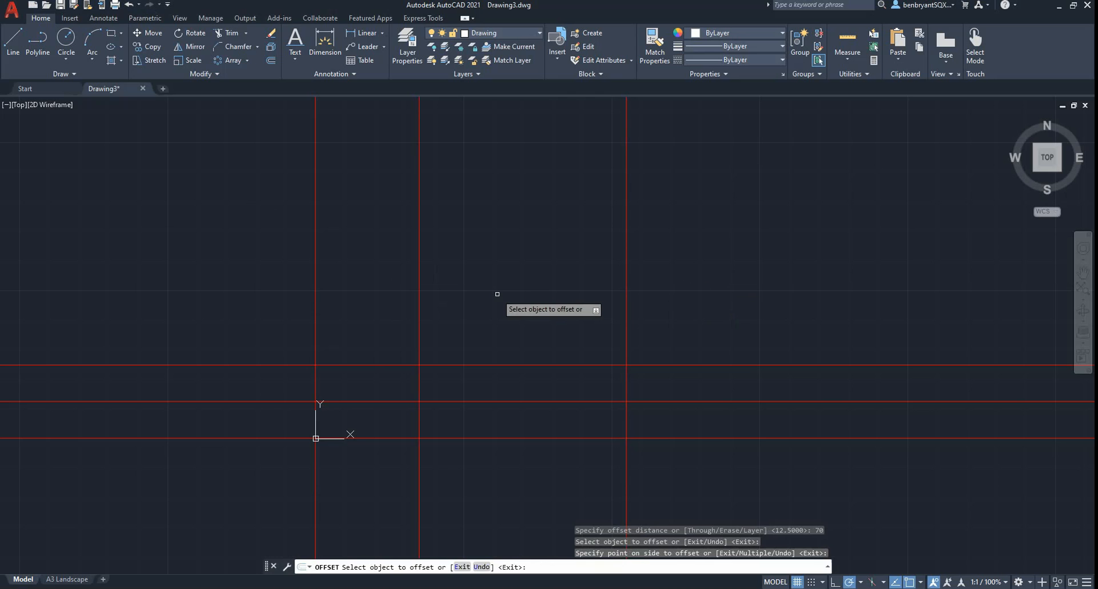
{"action": "key", "text": "Return"}
Step: Offset the vertical line at the start of the shank 5 mm to the right for the undercut
{"action": "key", "text": "Return"}
{"action": "type", "text": "5"}
{"action": "key", "text": "Return"}
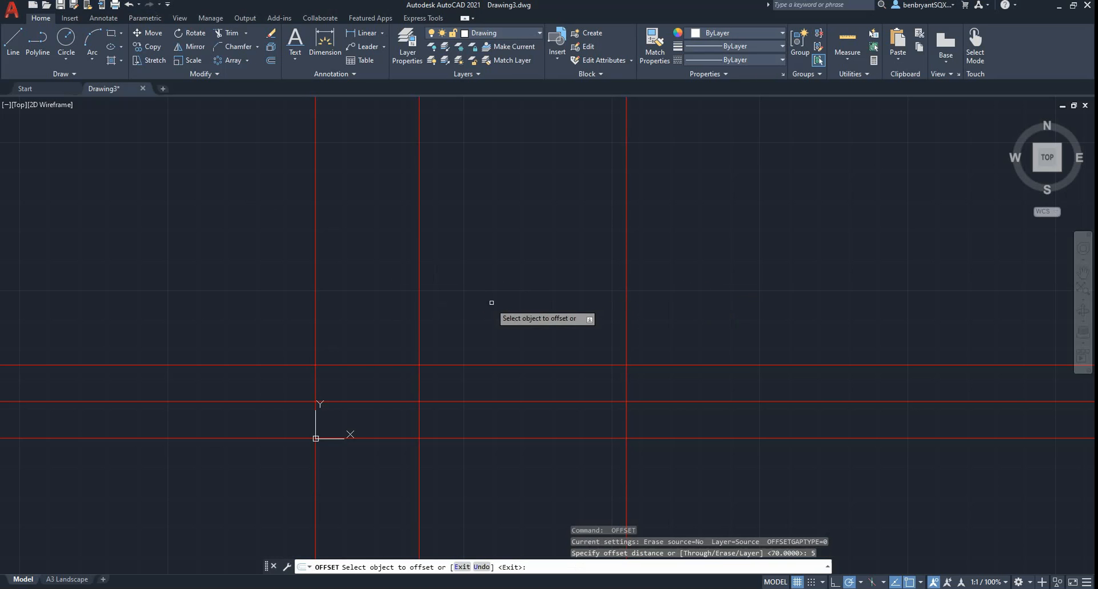
{"action": "left_click", "coordinate": [417, 335]}
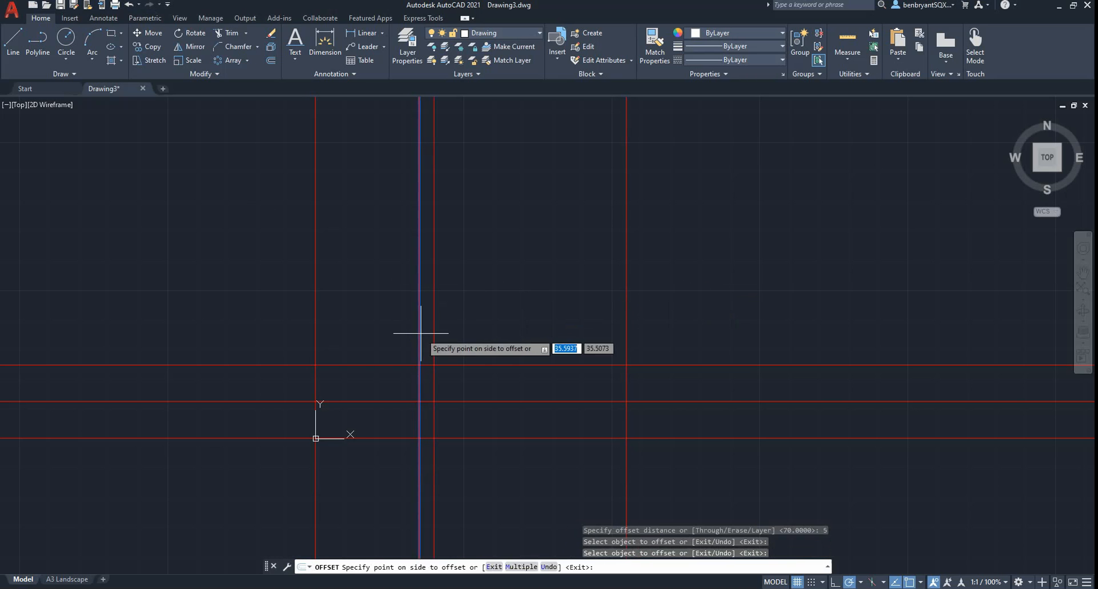
{"action": "left_click", "coordinate": [464, 325]}
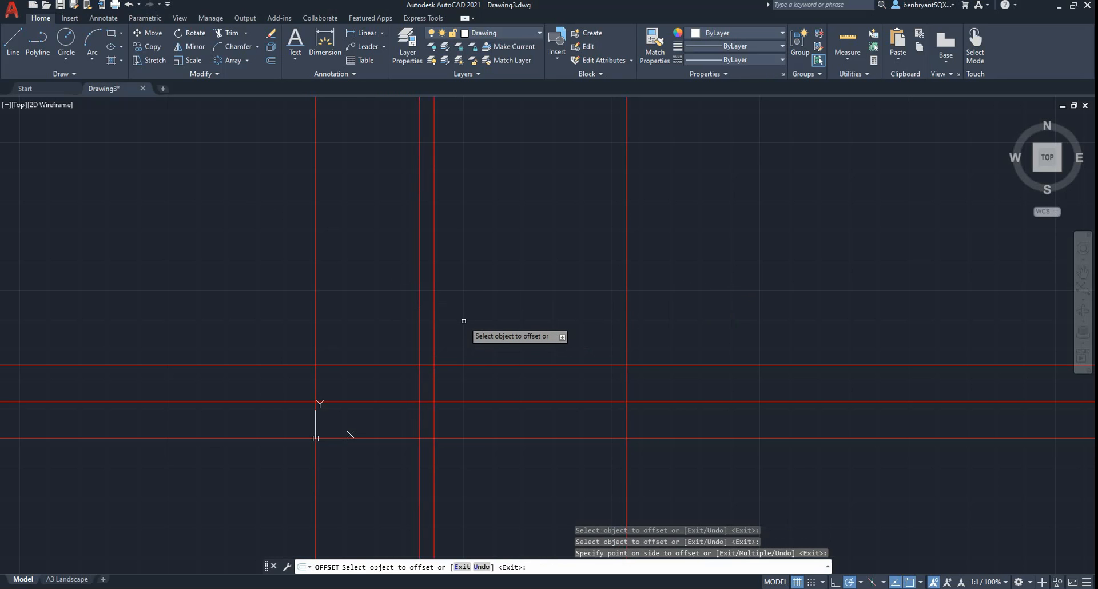
{"action": "key", "text": "Return"}
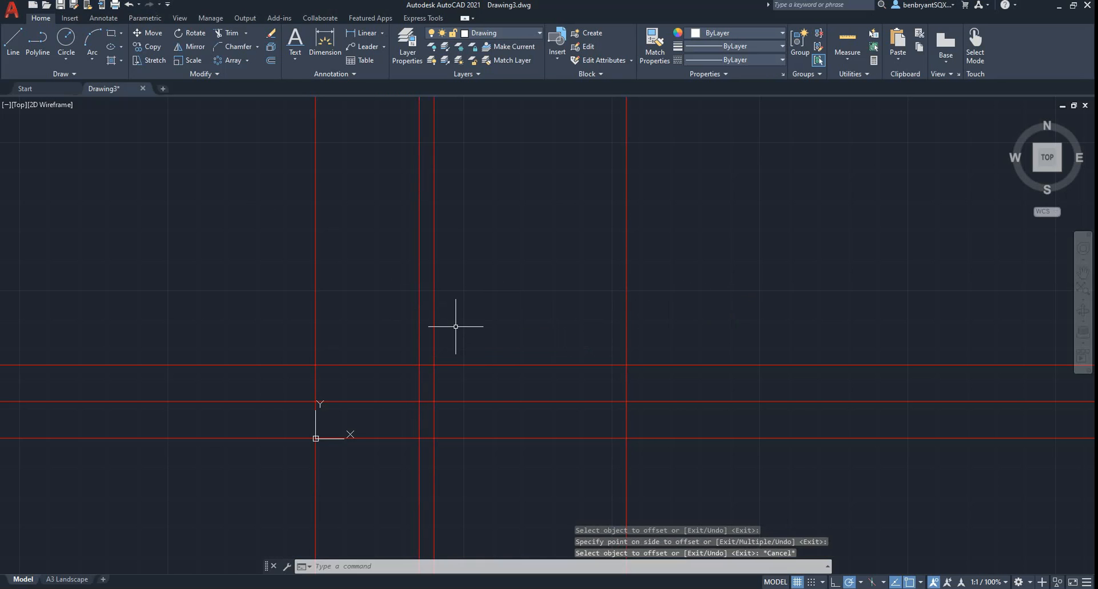
Step: Offset the vertical line at the start of the shank 2.5 mm to the left for the chamfer
{"action": "key", "text": "Return"}
{"action": "type", "text": "2.5"}
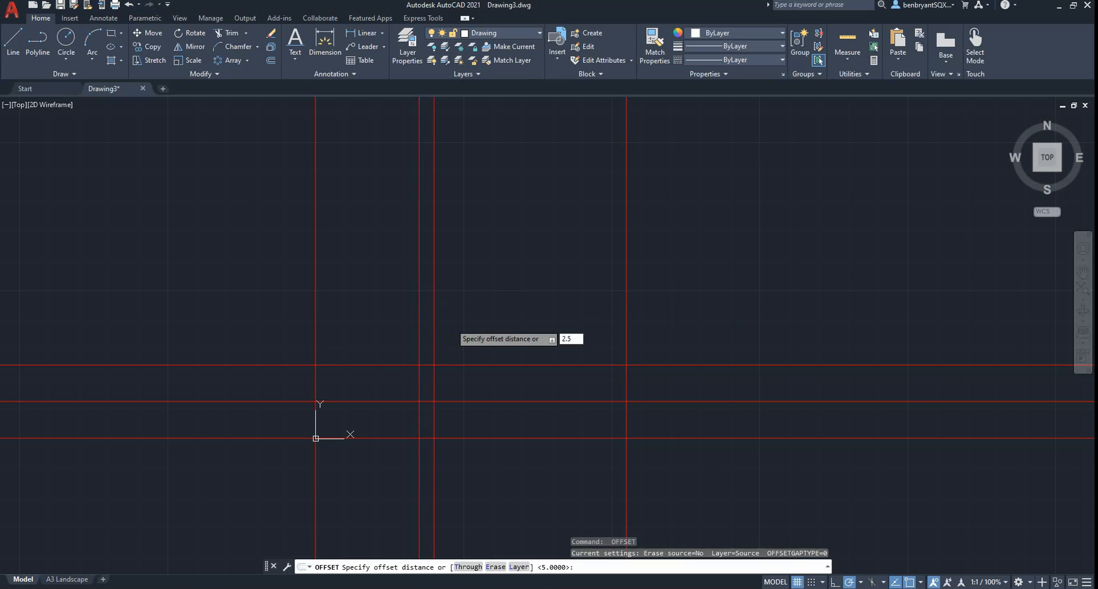
{"action": "key", "text": "Return"}
{"action": "left_click", "coordinate": [420, 332]}
{"action": "left_click", "coordinate": [381, 327]}
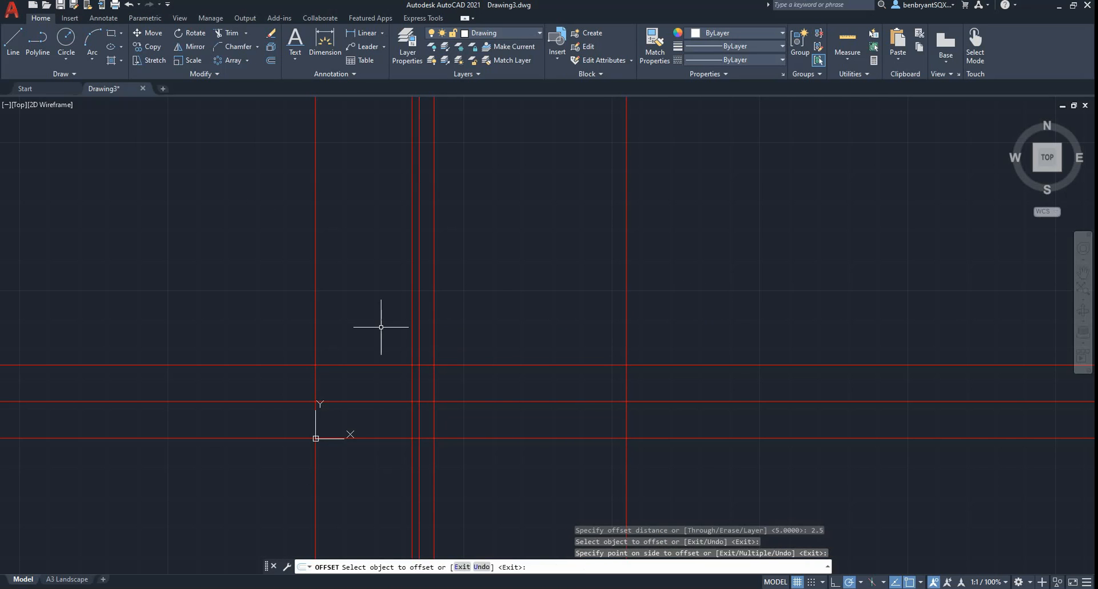
{"action": "key", "text": "Return"}
Step: Offset the chamfer's vertical construction line 15 mm to the left for the knurled section
{"action": "key", "text": "Return"}
{"action": "type", "text": "15"}
{"action": "key", "text": "Return"}
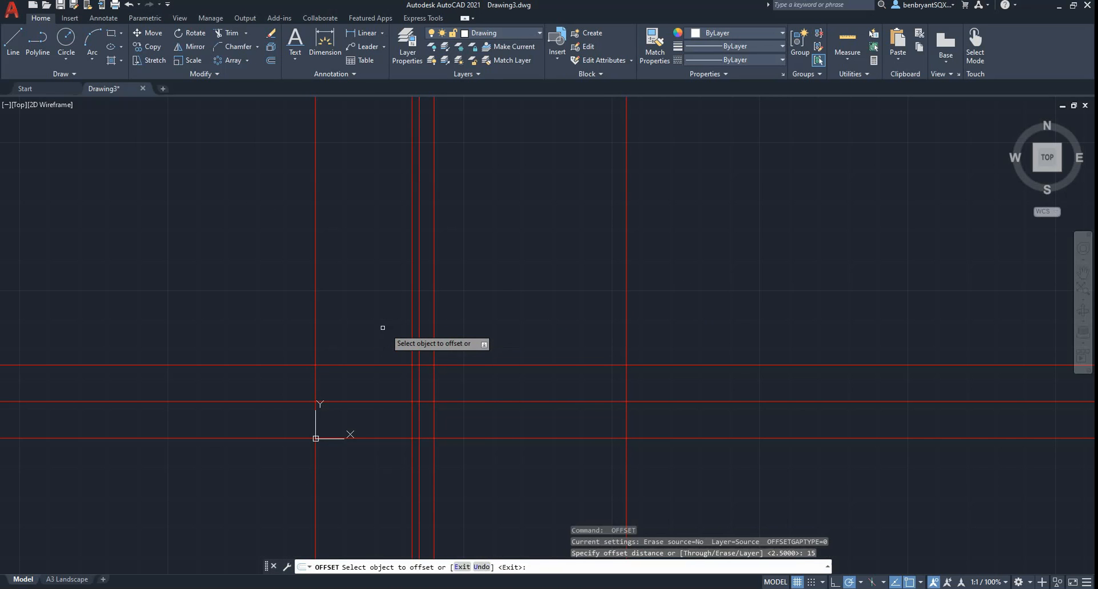
{"action": "left_click", "coordinate": [411, 327]}
{"action": "left_click", "coordinate": [361, 325]}
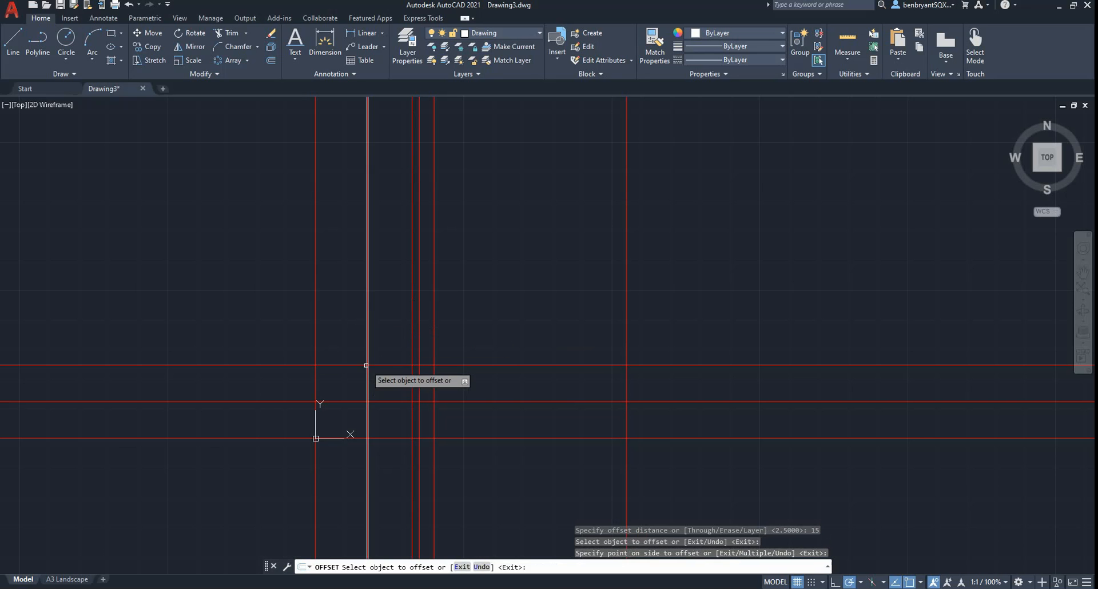
Step: Draw the head's rectangular outline with lines along the outer horizontal construction lines, from the knurl's left edge to the start of the shank
{"action": "scroll", "coordinate": [433, 365], "scroll_direction": "up", "scroll_amount": 4}
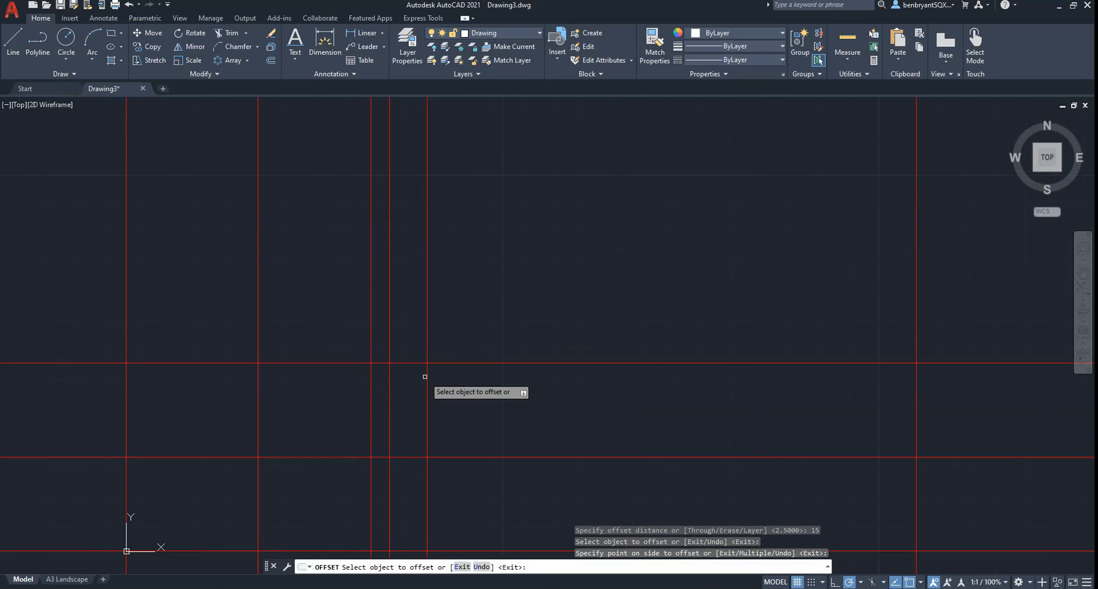
{"action": "mouse_move", "coordinate": [434, 364]}
{"action": "middle_mouse_down"}
{"action": "mouse_move", "coordinate": [398, 218]}
{"action": "mouse_move", "coordinate": [418, 245]}
{"action": "mouse_move", "coordinate": [400, 275]}
{"action": "middle_mouse_up"}
{"action": "scroll", "coordinate": [397, 217], "scroll_direction": "down", "scroll_amount": 2}
{"action": "scroll", "coordinate": [425, 225], "scroll_direction": "up", "scroll_amount": 2}
{"action": "left_click", "coordinate": [8, 52]}
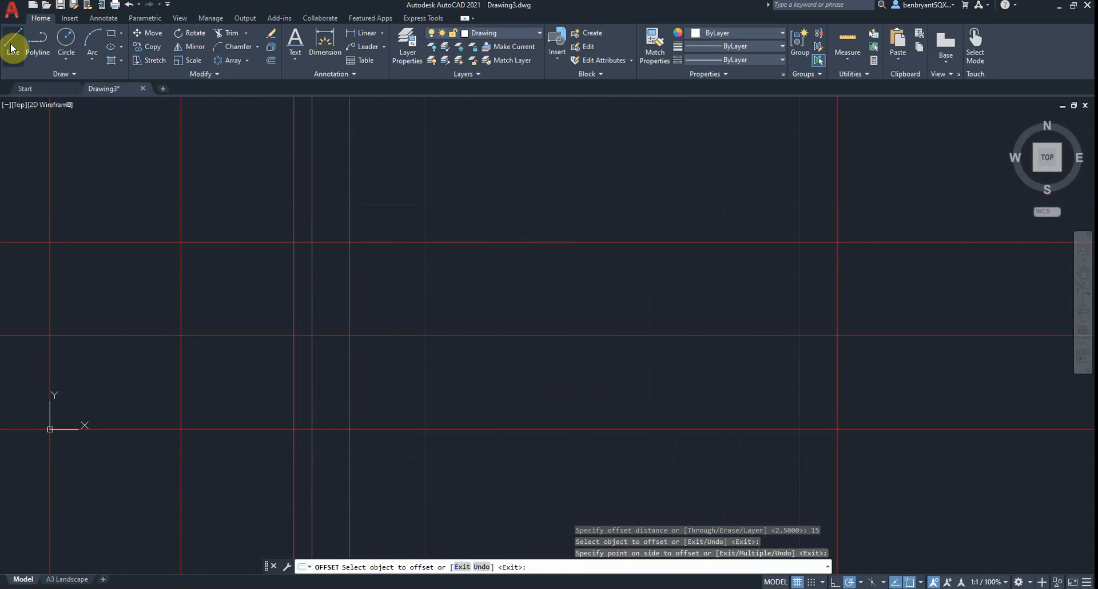
{"action": "left_click", "coordinate": [181, 242]}
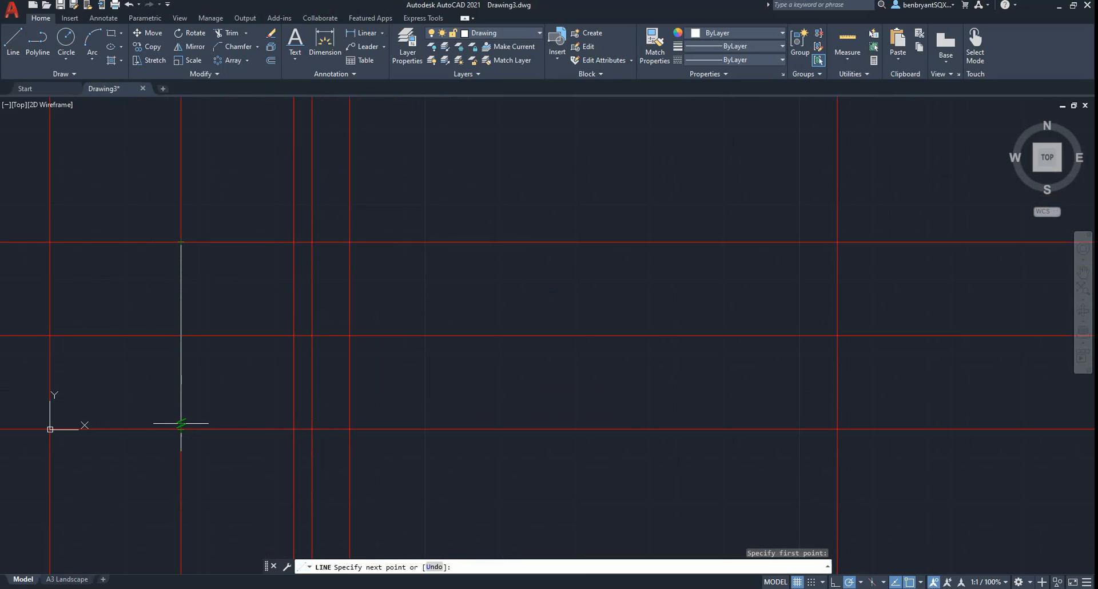
{"action": "left_click", "coordinate": [180, 429]}
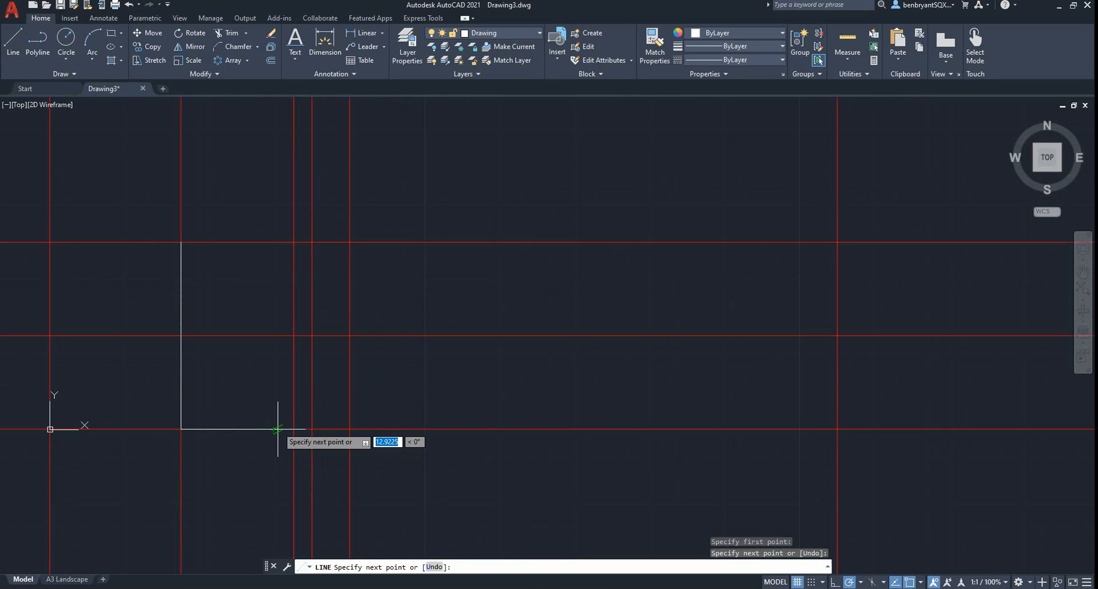
{"action": "left_click", "coordinate": [312, 428]}
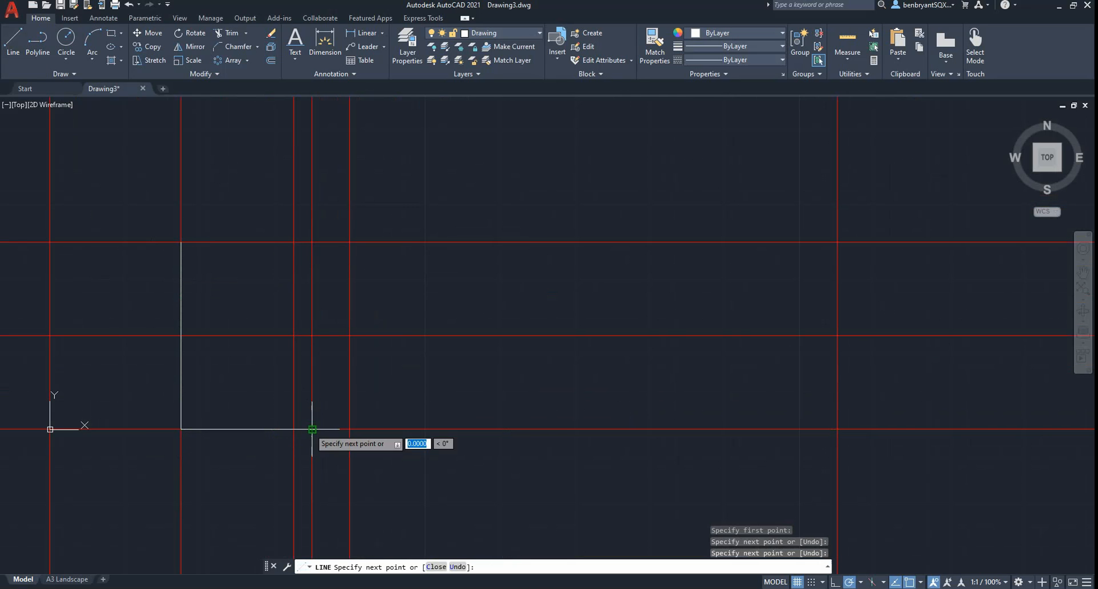
{"action": "left_click", "coordinate": [311, 242]}
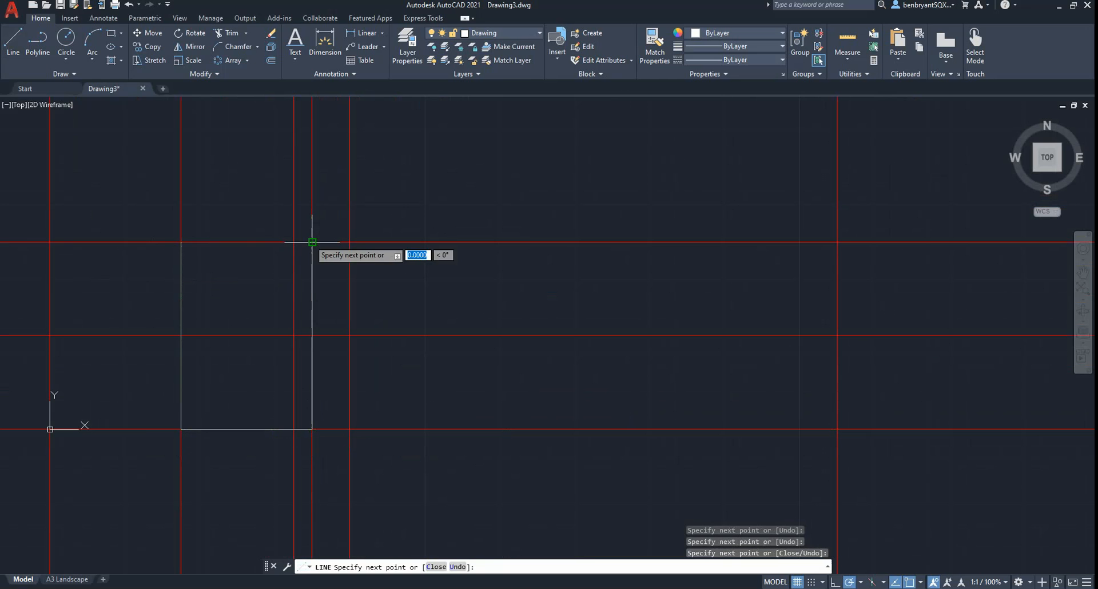
{"action": "left_click", "coordinate": [181, 242]}
{"action": "key", "text": "Return"}
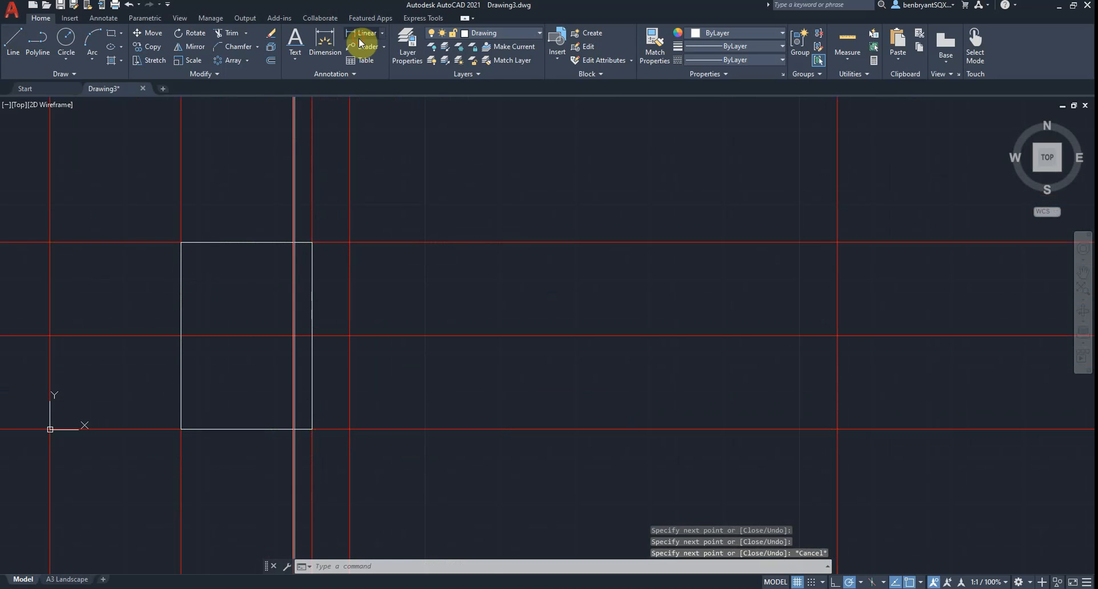
Step: Check the horizontal distance from the rightmost construction line to the head's right edge with a temporary linear dimension
{"action": "left_click", "coordinate": [359, 34]}
{"action": "left_click", "coordinate": [312, 242]}
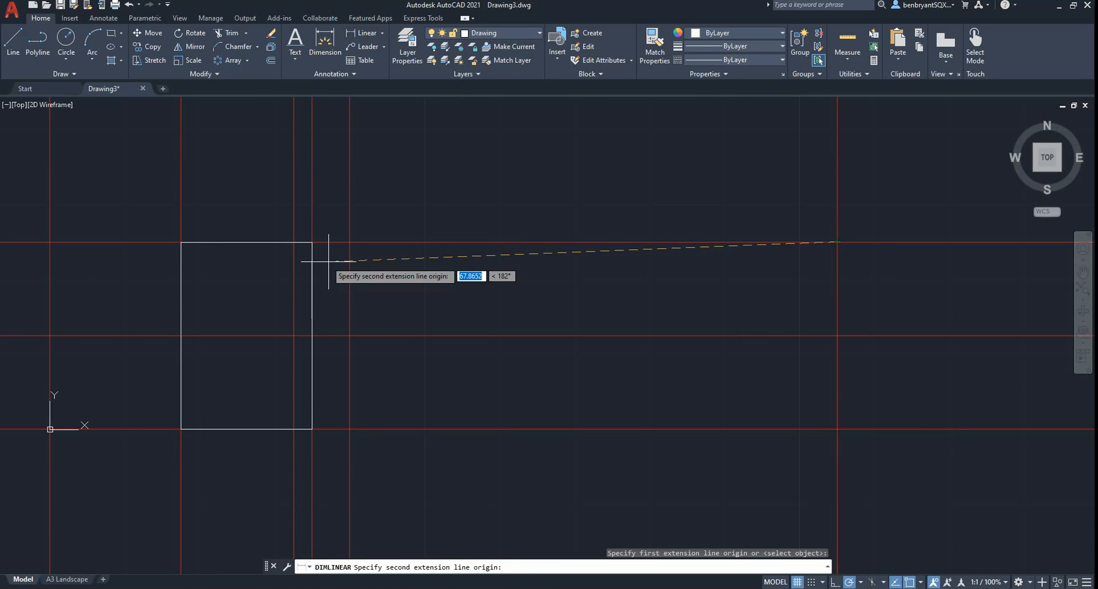
{"action": "left_click", "coordinate": [312, 242]}
{"action": "key", "text": "Escape"}
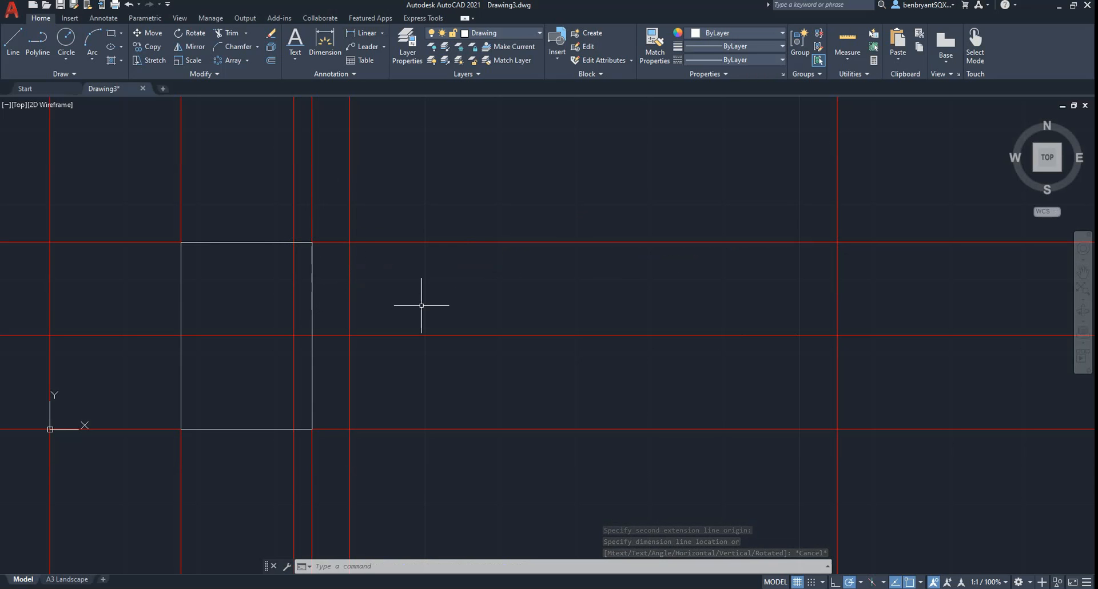
Step: Offset the horizontal centre construction line 6 mm above and below for the shank's diameter
{"action": "middle_click_drag", "start_coordinate": [522, 306], "coordinate": [488, 298]}
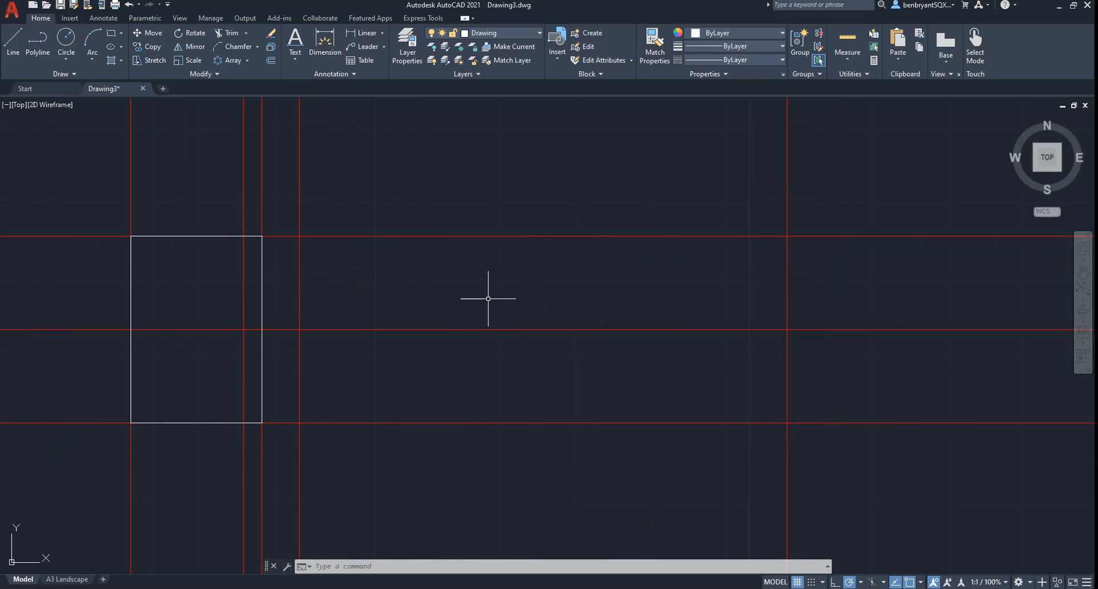
{"action": "type", "text": "offs"}
{"action": "key", "text": "Return"}
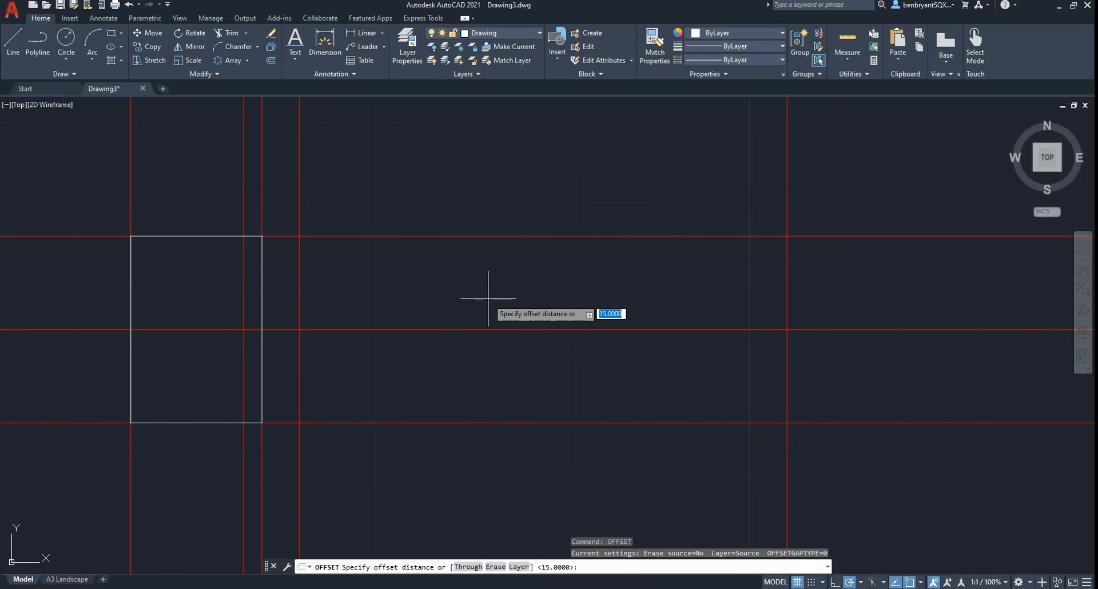
{"action": "type", "text": "6"}
{"action": "key", "text": "Return"}
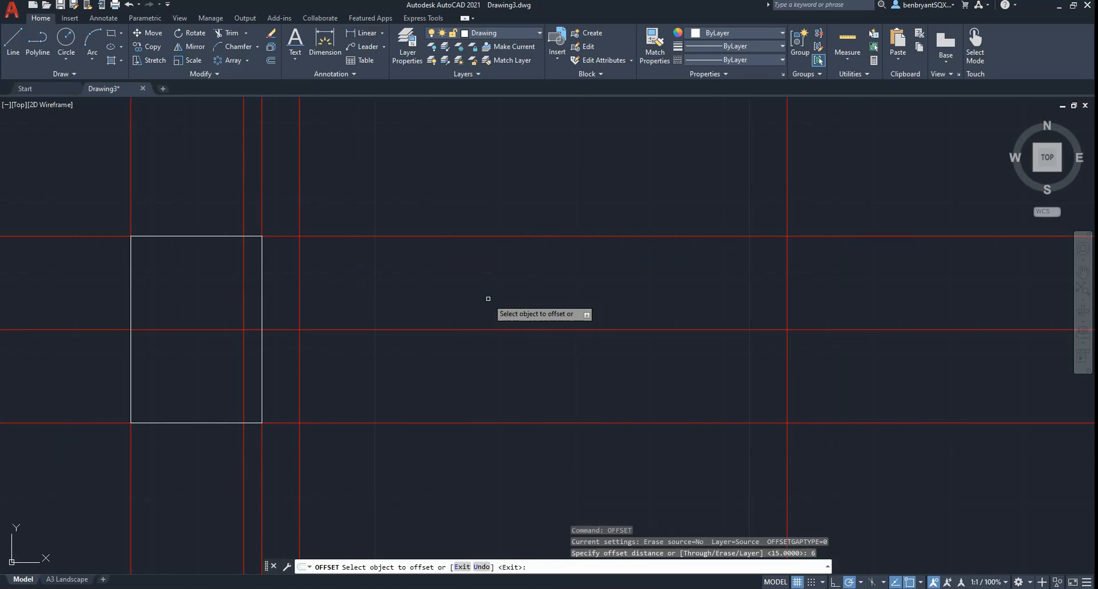
{"action": "left_click", "coordinate": [495, 329]}
{"action": "left_click", "coordinate": [497, 320]}
{"action": "left_click", "coordinate": [499, 329]}
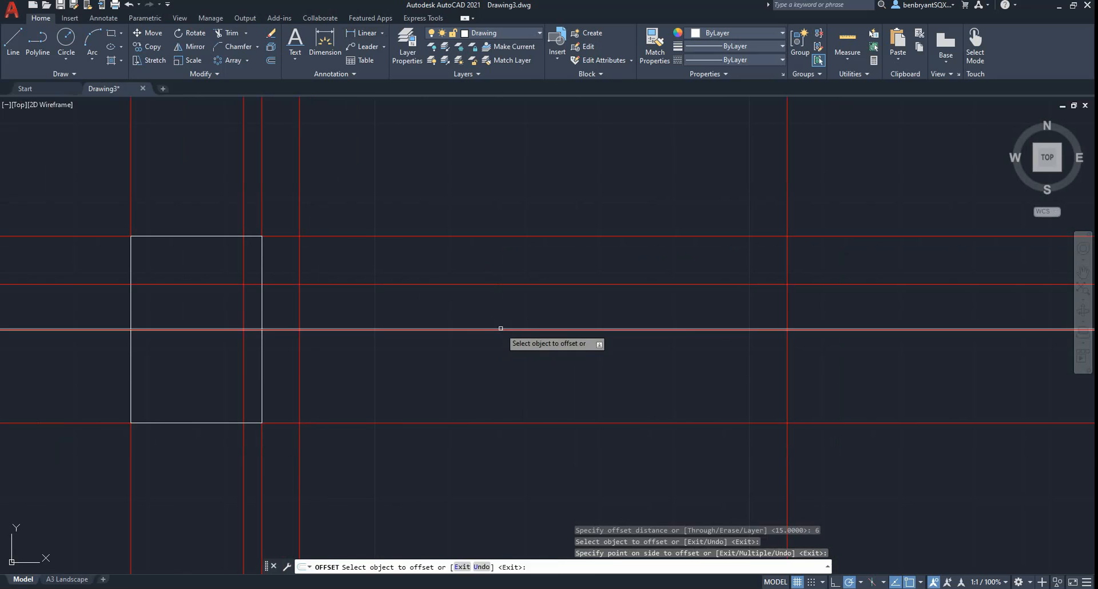
{"action": "left_click", "coordinate": [500, 363]}
Step: Draw the 65 mm long shank outline as a closed line rectangle between the 6 mm offset lines, from the undercut's end to the rightmost construction line
{"action": "left_click", "coordinate": [24, 49]}
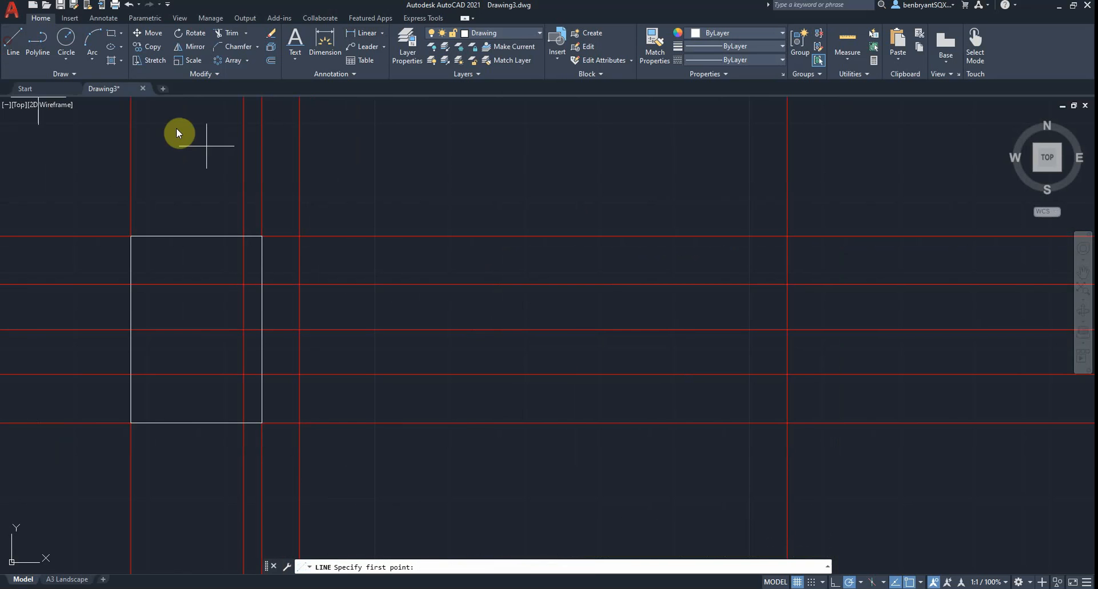
{"action": "left_click", "coordinate": [787, 284]}
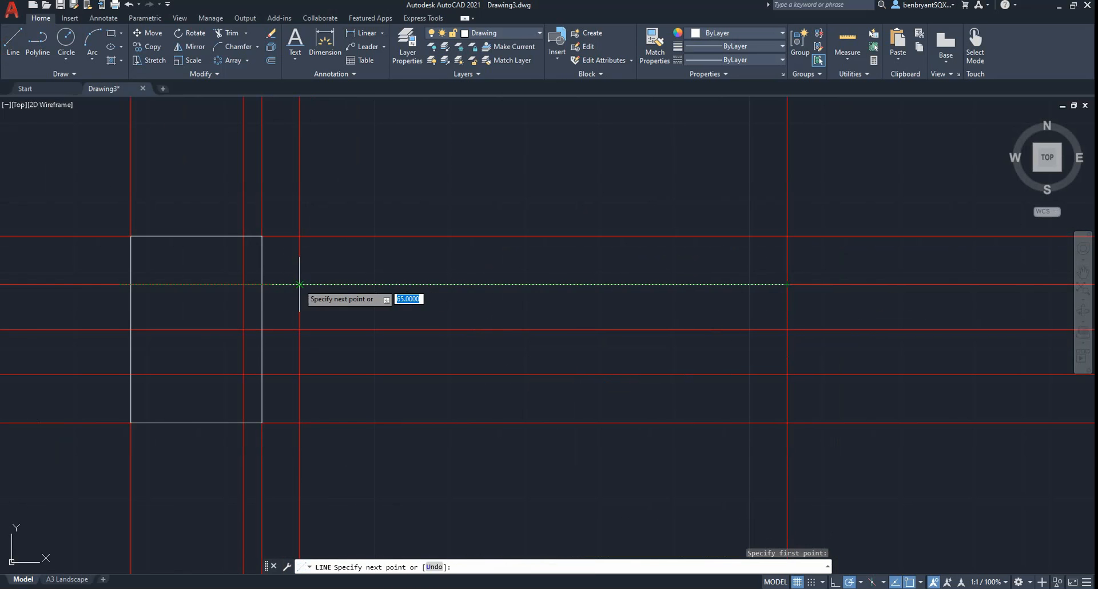
{"action": "left_click", "coordinate": [299, 284]}
{"action": "left_click", "coordinate": [300, 374]}
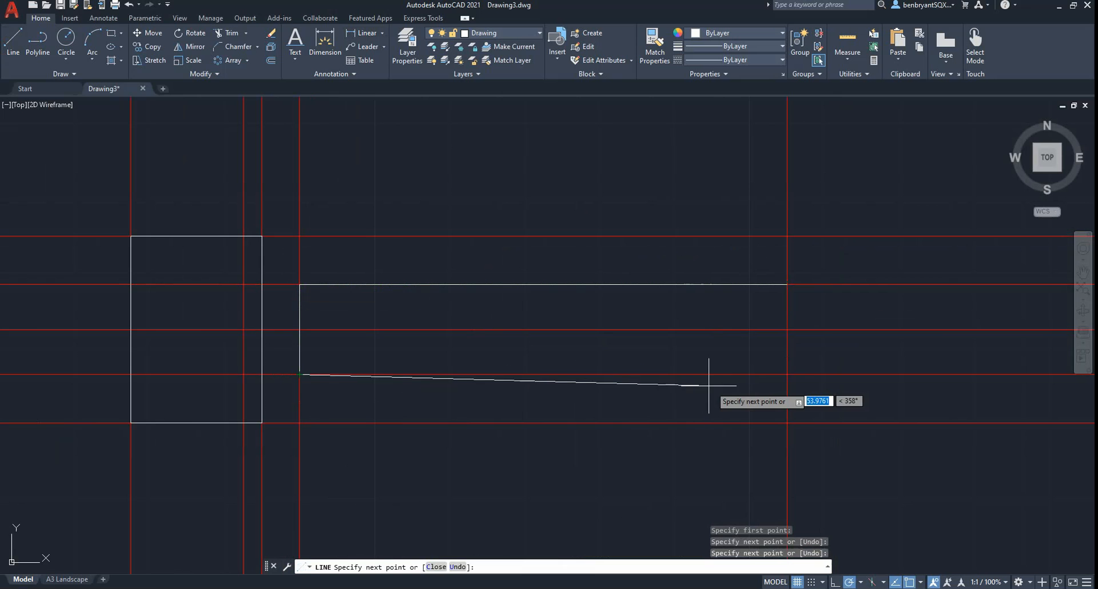
{"action": "left_click", "coordinate": [786, 374]}
{"action": "left_click", "coordinate": [787, 284]}
{"action": "key", "text": "Escape"}
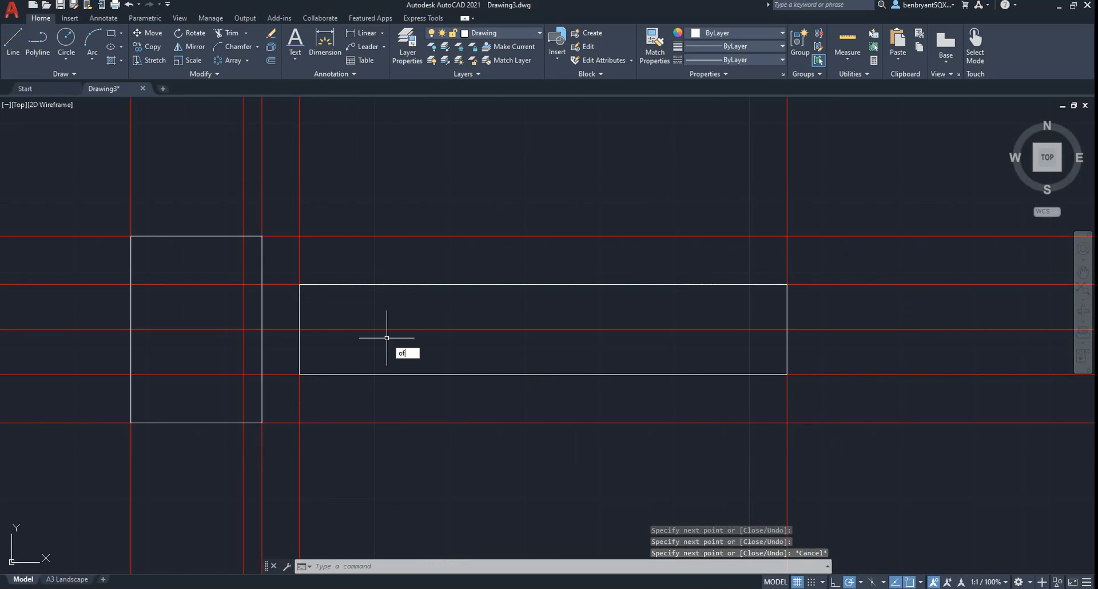
Step: Offset the horizontal centre construction line 4 mm above and below for the undercut's diameter
{"action": "type", "text": "offset"}
{"action": "key", "text": "Return"}
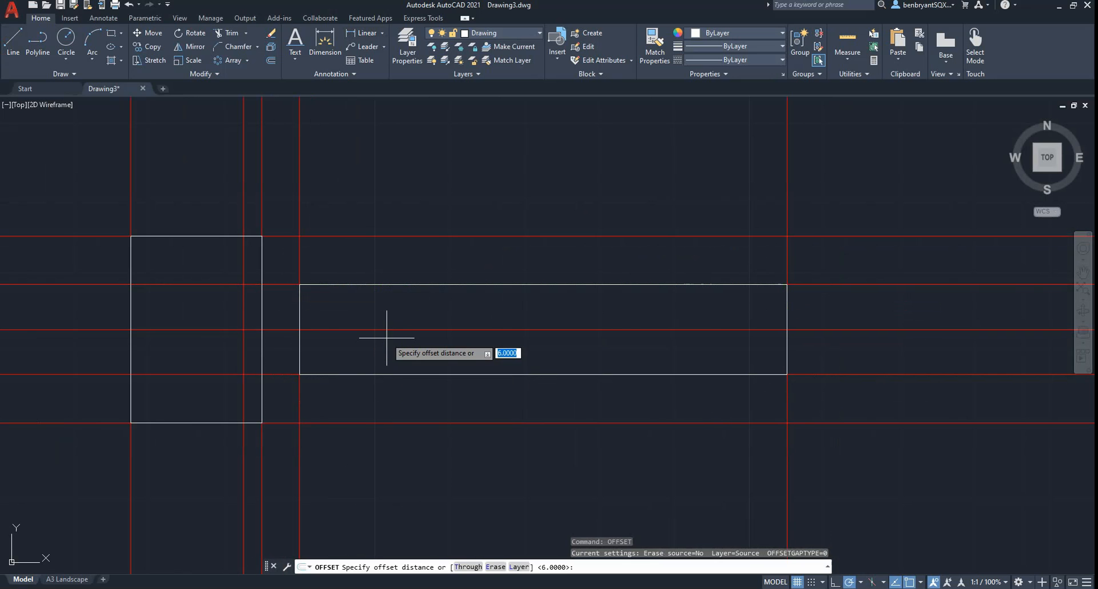
{"action": "key", "text": "BackSpace"}
{"action": "type", "text": "4"}
{"action": "key", "text": "Return"}
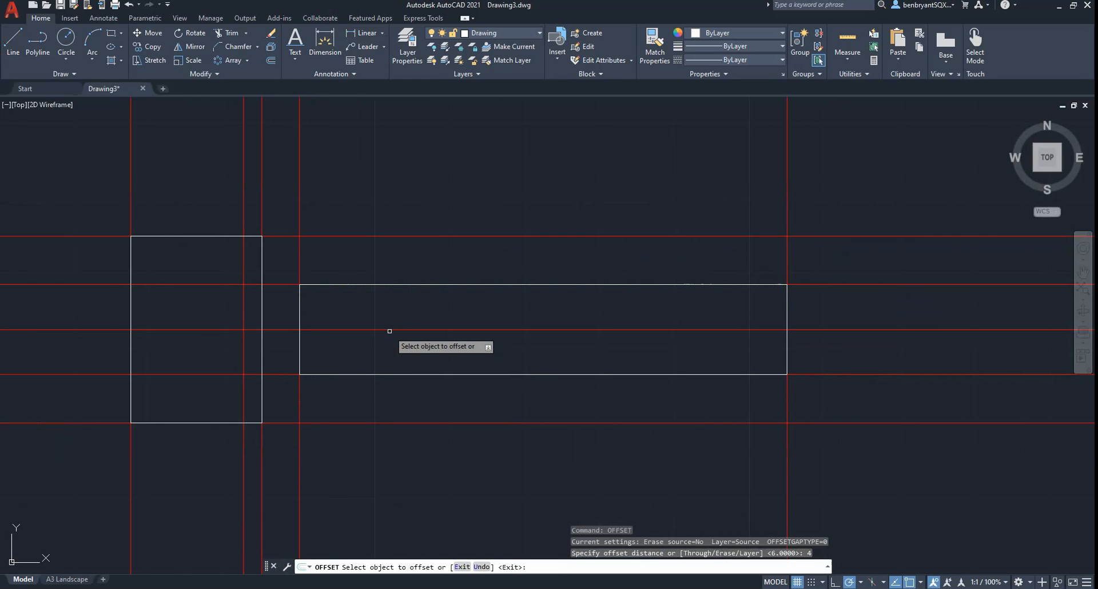
{"action": "left_click", "coordinate": [389, 330]}
{"action": "left_click", "coordinate": [392, 320]}
{"action": "left_click", "coordinate": [392, 330]}
{"action": "left_click", "coordinate": [394, 353]}
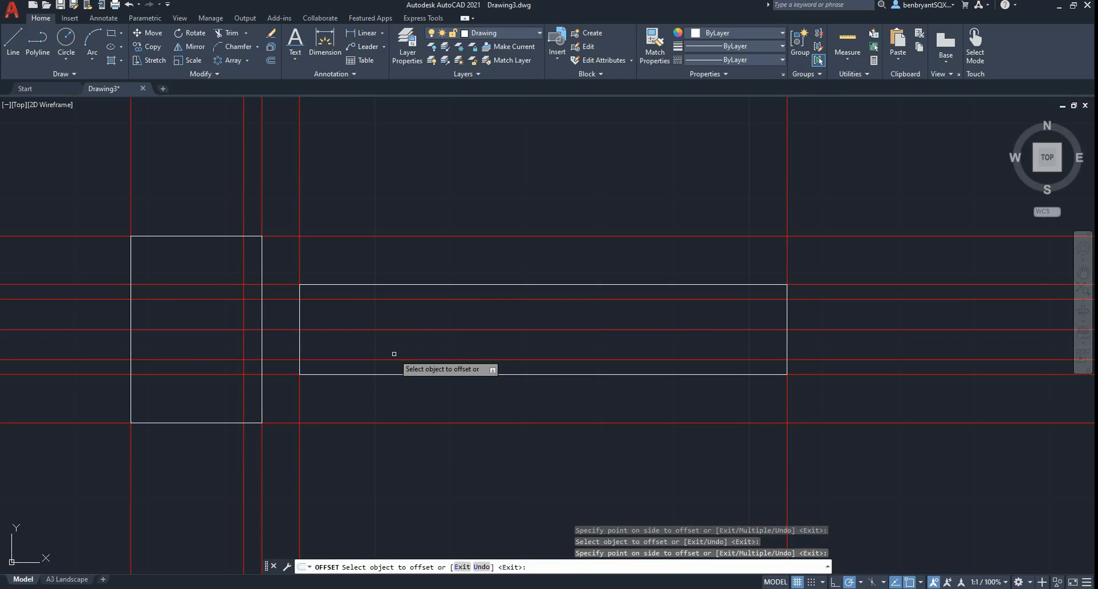
{"action": "key", "text": "Escape"}
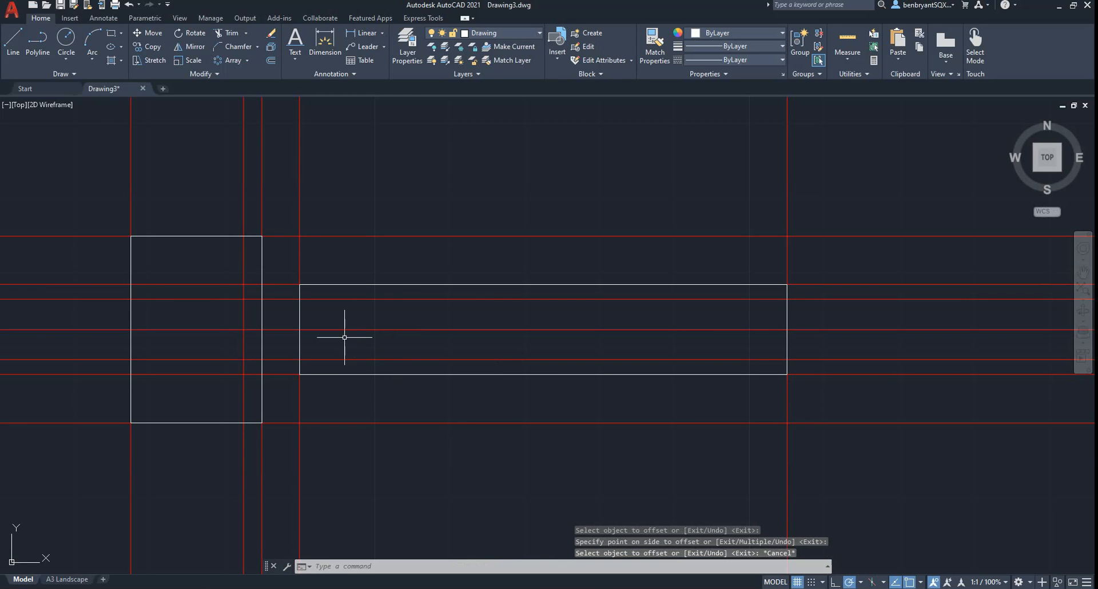
Step: Draw the undercut's upper and lower edges as lines between the head and the shank along the 4 mm offset lines
{"action": "type", "text": "l"}
{"action": "key", "text": "Return"}
{"action": "left_click", "coordinate": [260, 299]}
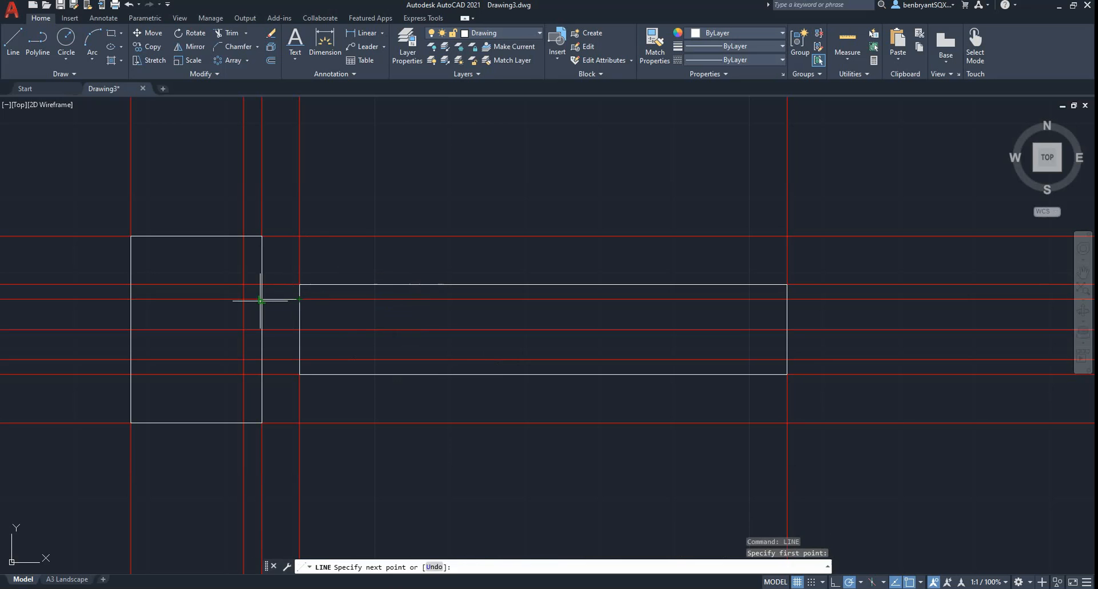
{"action": "left_click", "coordinate": [299, 299]}
{"action": "key", "text": "Return"}
{"action": "key", "text": "Return"}
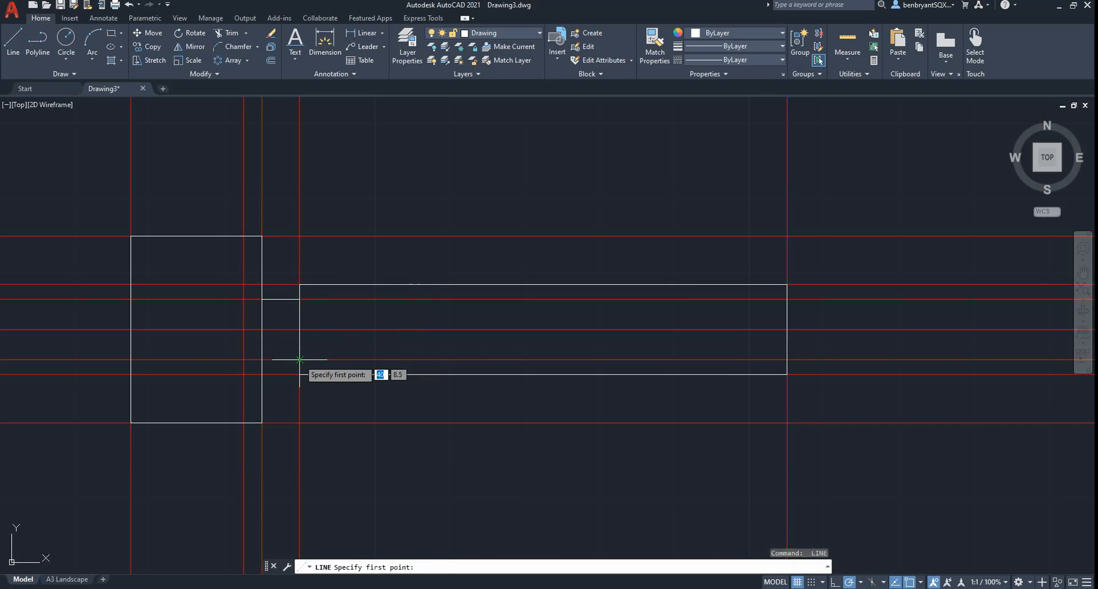
{"action": "left_click", "coordinate": [299, 360]}
{"action": "left_click", "coordinate": [261, 360]}
{"action": "key", "text": "Return"}
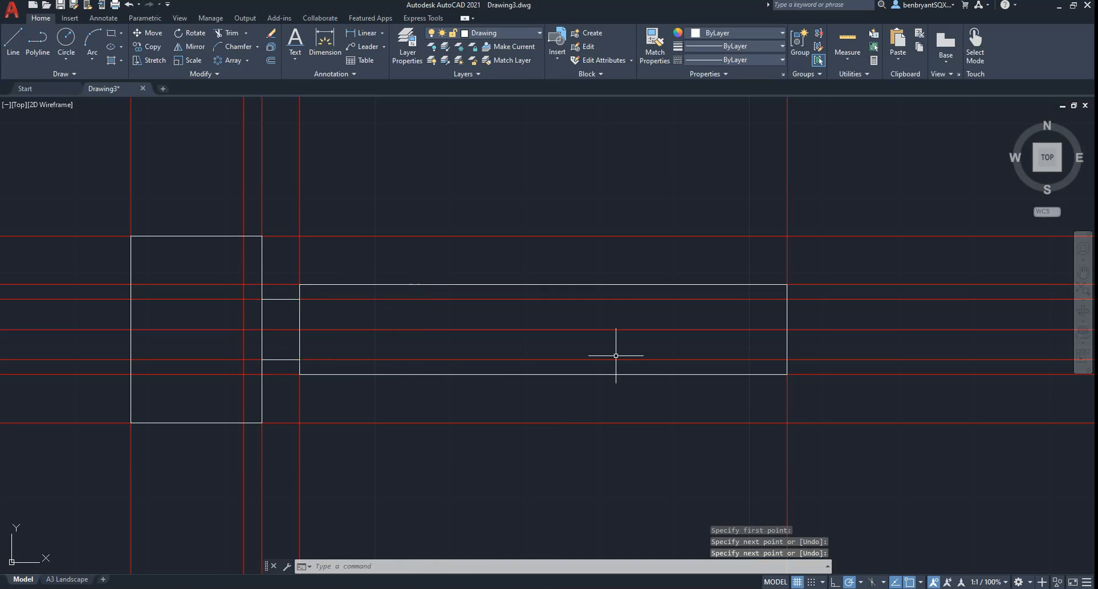
Step: Offset the horizontal centre construction line 3 mm above and below for the hole in the shank's end
{"action": "type", "text": "o"}
{"action": "key", "text": "Return"}
{"action": "type", "text": "3"}
{"action": "key", "text": "Return"}
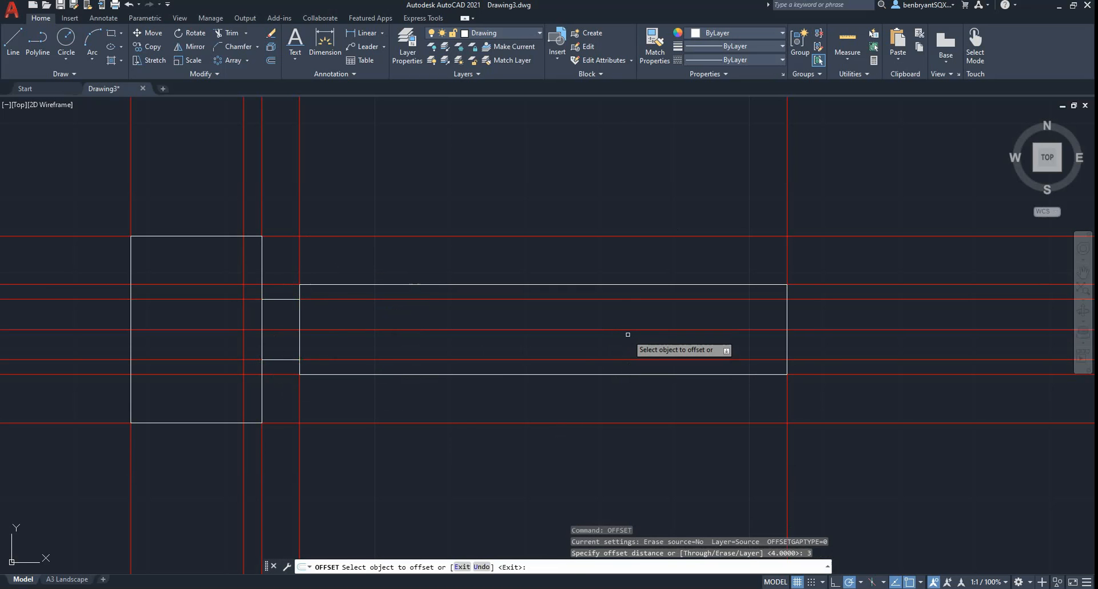
{"action": "left_click", "coordinate": [628, 329]}
{"action": "left_click", "coordinate": [632, 316]}
{"action": "left_click", "coordinate": [632, 329]}
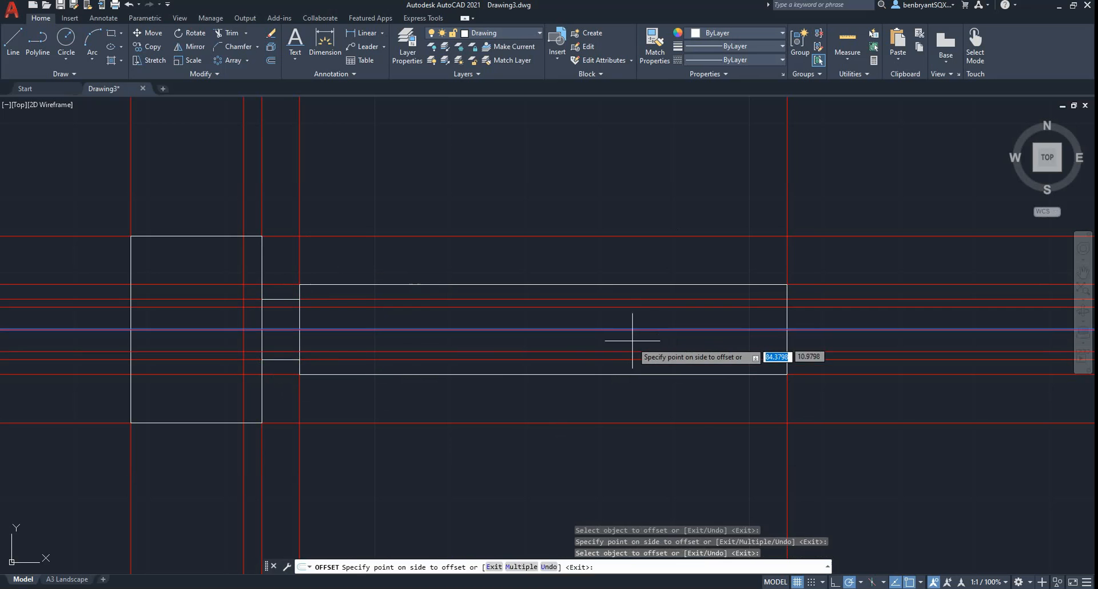
{"action": "left_click", "coordinate": [632, 341]}
{"action": "key", "text": "Return"}
Step: Offset the rightmost vertical construction line 20 mm to the left for the hole's depth
{"action": "key", "text": "Return"}
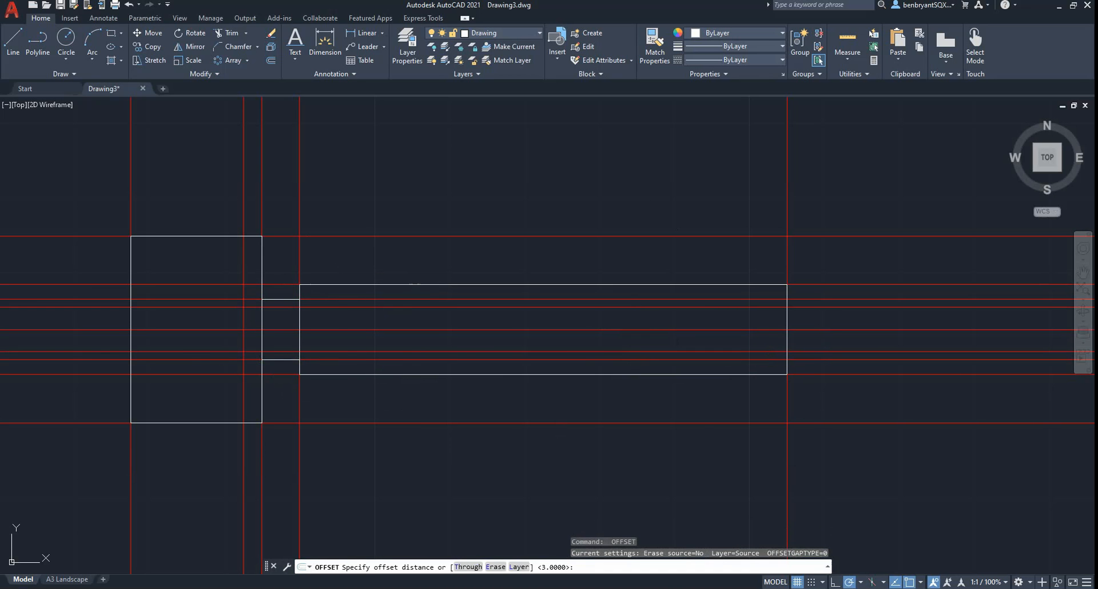
{"action": "key", "text": "Return"}
{"action": "left_click", "coordinate": [787, 251]}
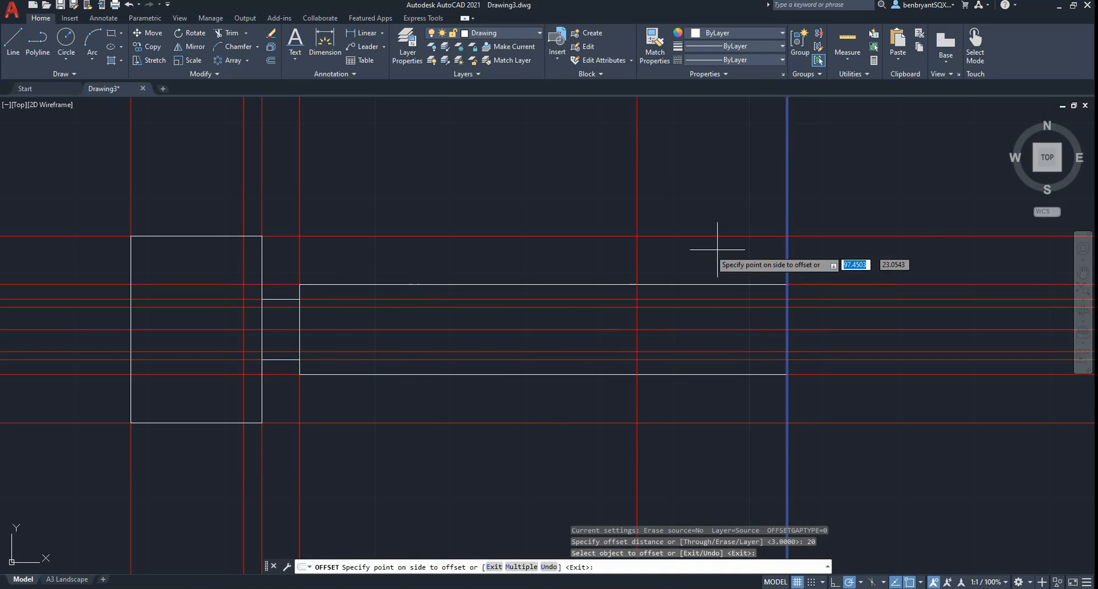
{"action": "left_click", "coordinate": [658, 235]}
{"action": "key", "text": "Escape"}
Step: Make the Hidden layer current and draw the hole's three edges at the shank's right end along the 3 mm and 20 mm offset lines
{"action": "left_click", "coordinate": [484, 33]}
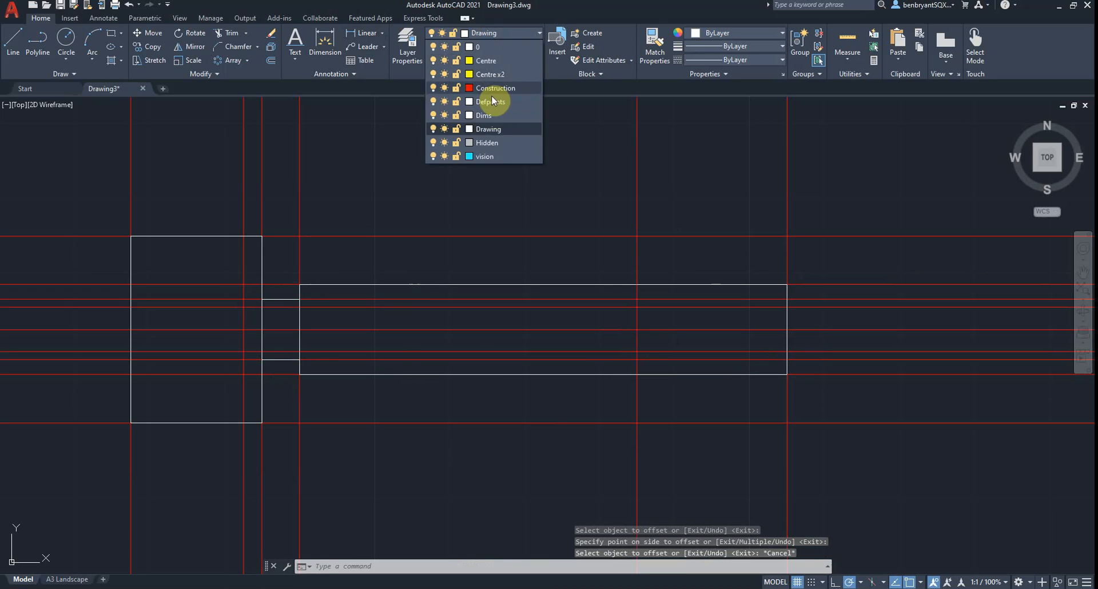
{"action": "left_click", "coordinate": [490, 142]}
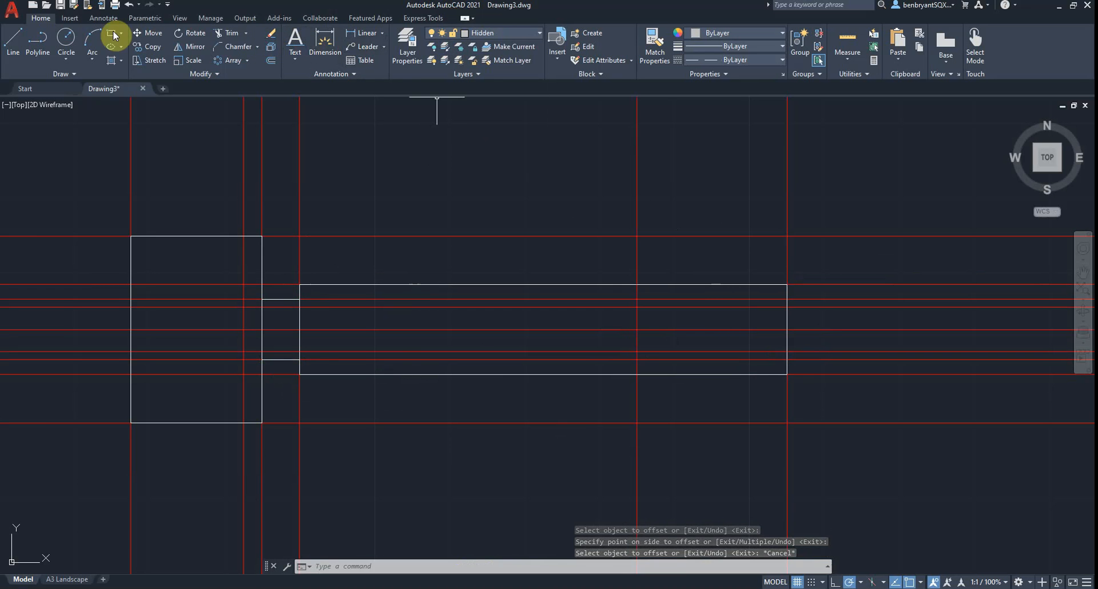
{"action": "left_click", "coordinate": [20, 39]}
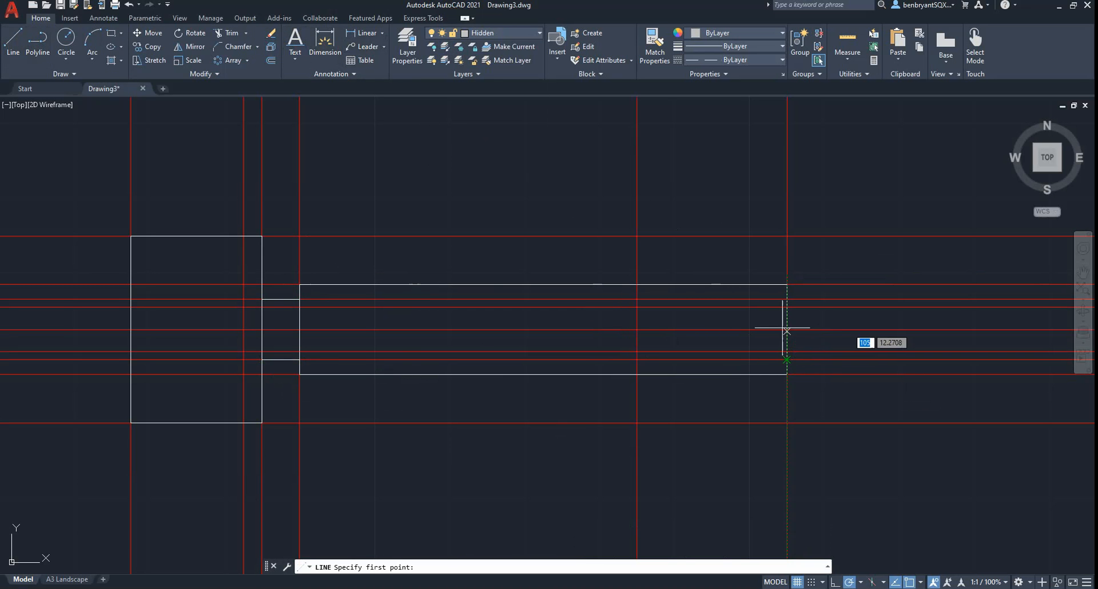
{"action": "left_click", "coordinate": [787, 307]}
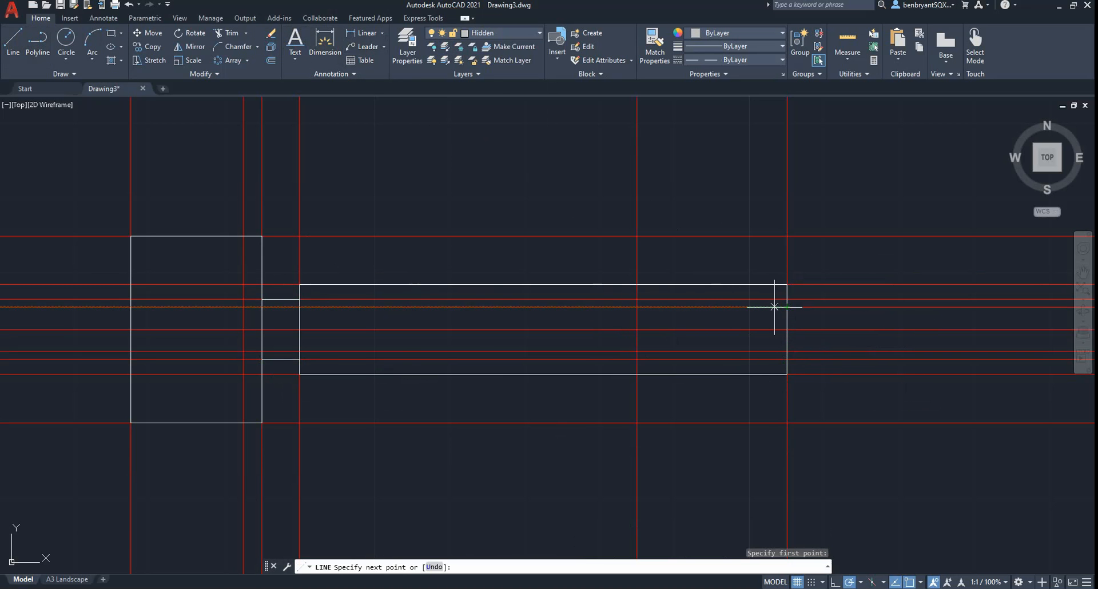
{"action": "left_click", "coordinate": [633, 307]}
{"action": "left_click", "coordinate": [638, 351]}
{"action": "left_click", "coordinate": [781, 357]}
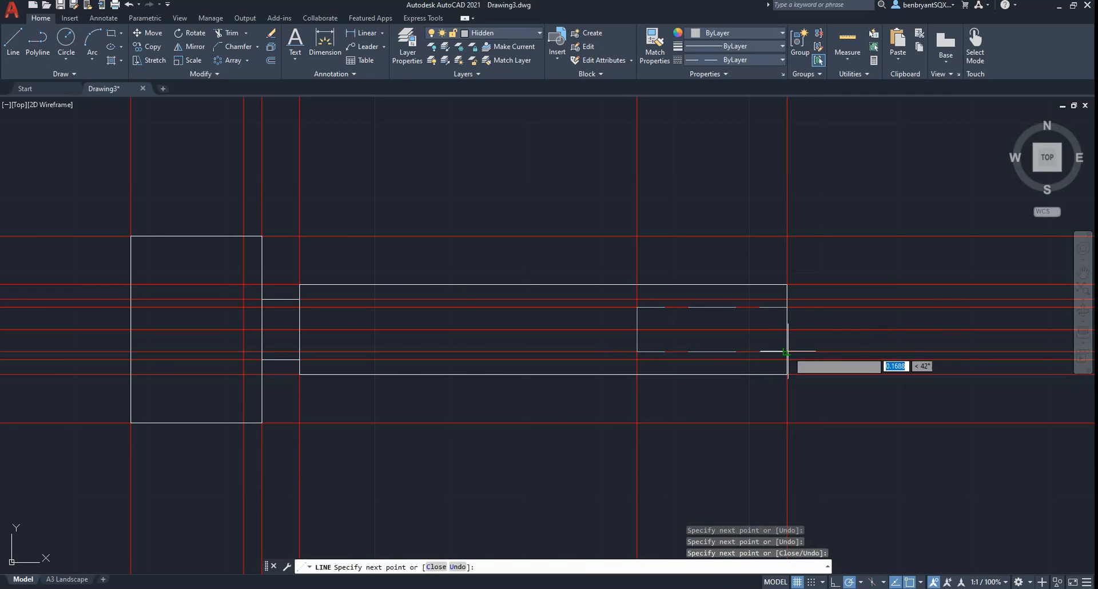
{"action": "key", "text": "Escape"}
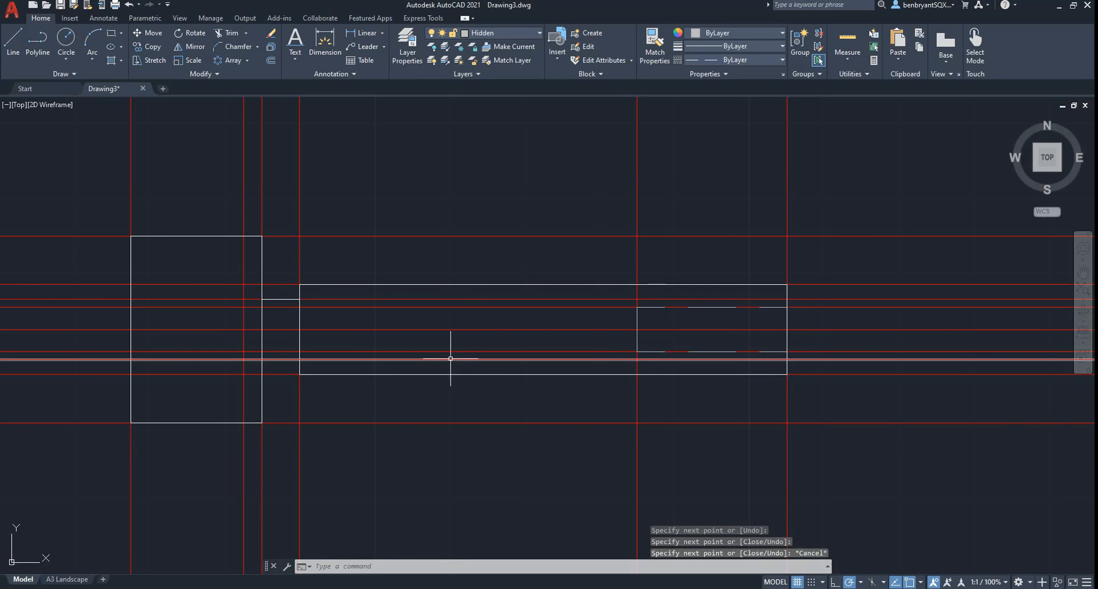
{"action": "scroll", "coordinate": [449, 360], "scroll_direction": "down", "scroll_amount": 2}
{"action": "middle_click_drag", "start_coordinate": [458, 360], "coordinate": [573, 360]}
{"action": "scroll", "coordinate": [423, 340], "scroll_direction": "up", "scroll_amount": 2}
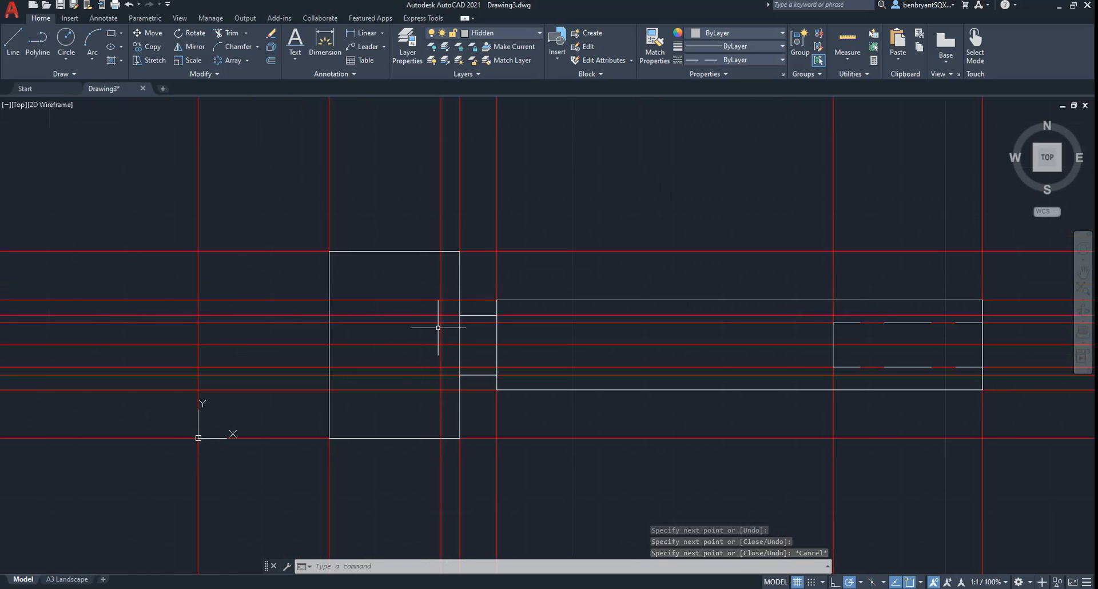
{"action": "type", "text": "cha"}
{"action": "key", "text": "Return"}
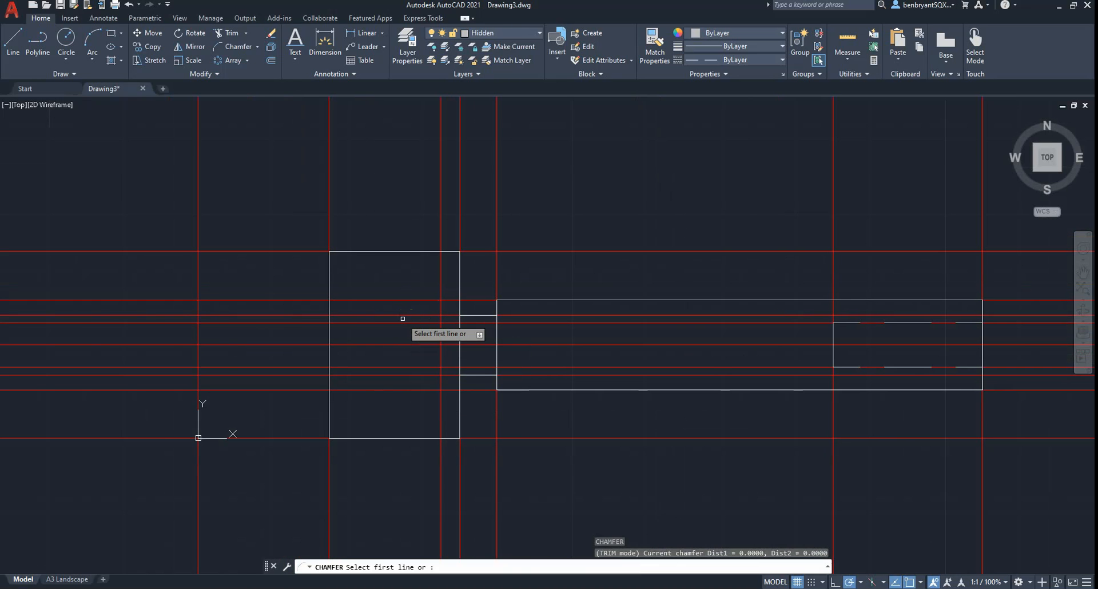
{"action": "type", "text": "d"}
{"action": "key", "text": "Return"}
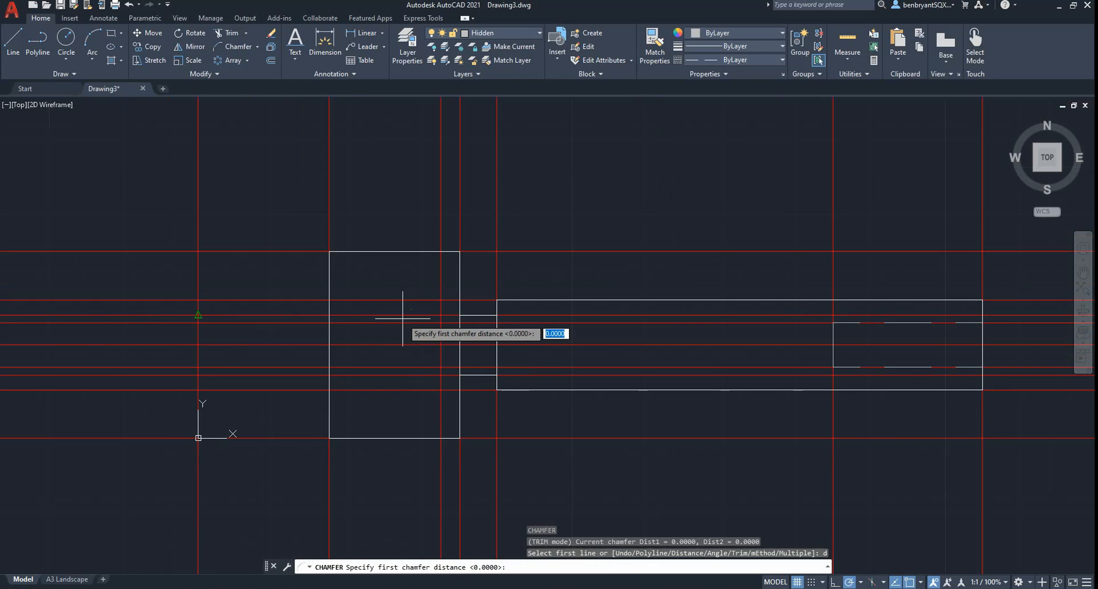
{"action": "type", "text": "2.5"}
{"action": "key", "text": "Return"}
{"action": "type", "text": "2."}
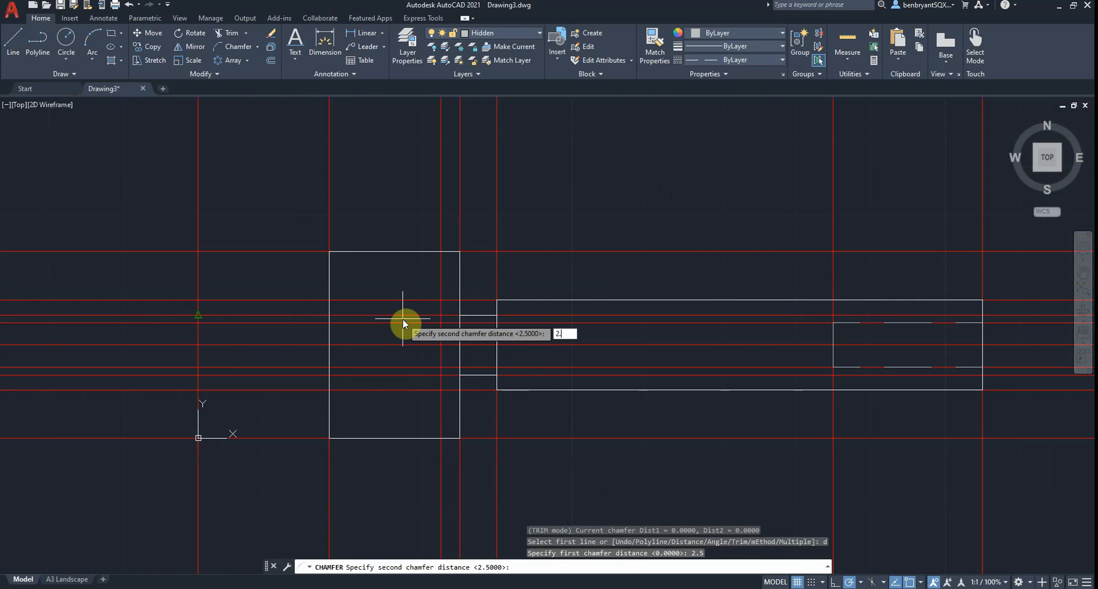
{"action": "key", "text": "Return"}
{"action": "key", "text": "Escape"}
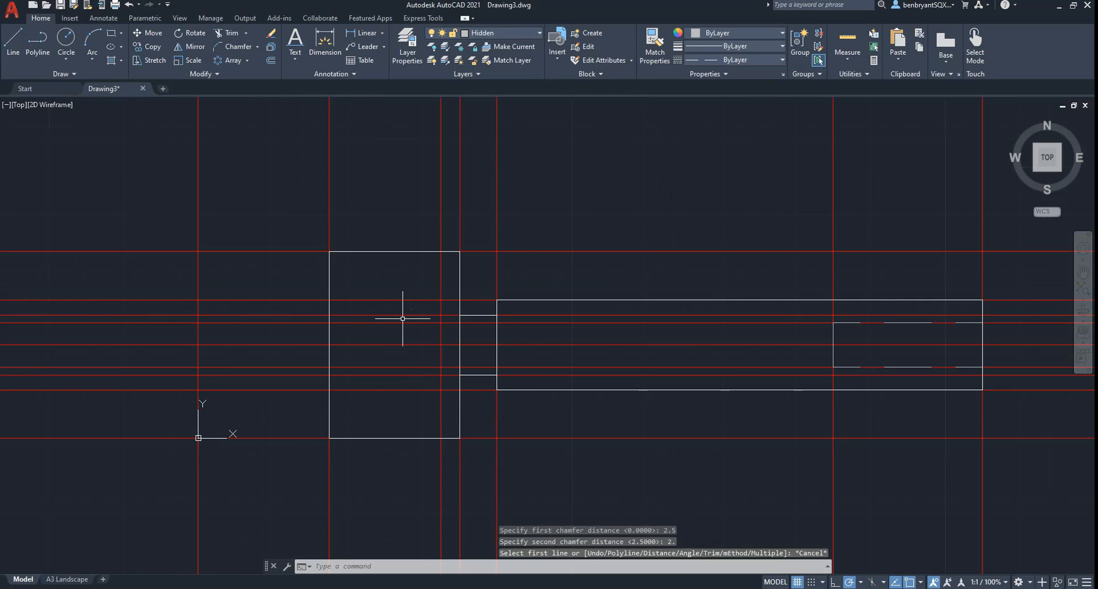
{"action": "left_click", "coordinate": [402, 322]}
Step: Chamfer the head's upper right corner with both chamfer distances set to 2.5 mm
{"action": "type", "text": "cha"}
{"action": "key", "text": "Return"}
{"action": "type", "text": "d"}
{"action": "key", "text": "Return"}
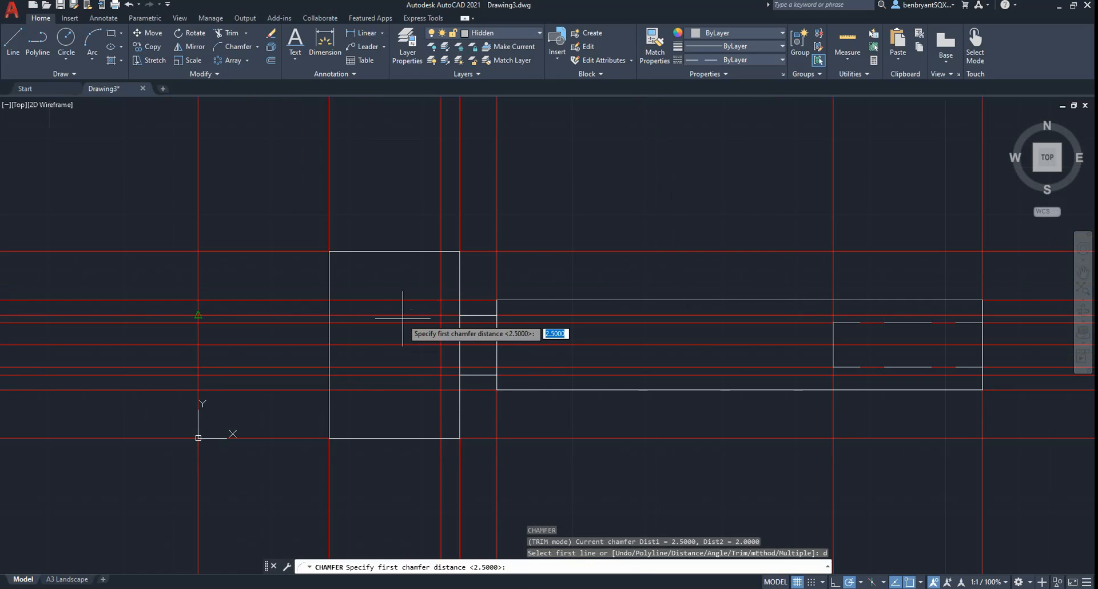
{"action": "type", "text": "2.5"}
{"action": "key", "text": "Return"}
{"action": "type", "text": "2"}
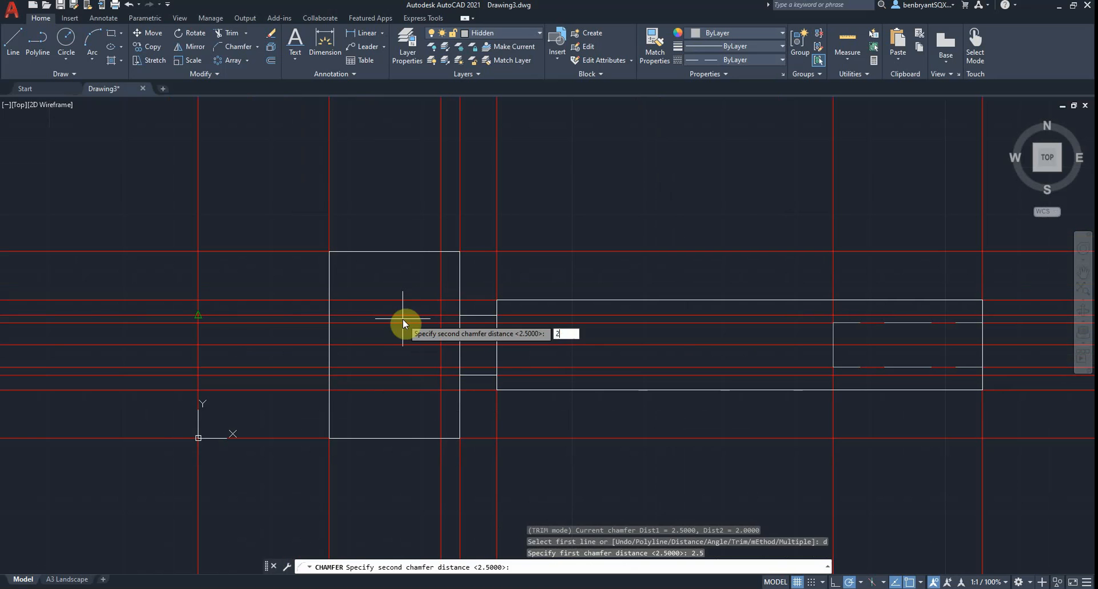
{"action": "type", "text": ".5"}
{"action": "key", "text": "Return"}
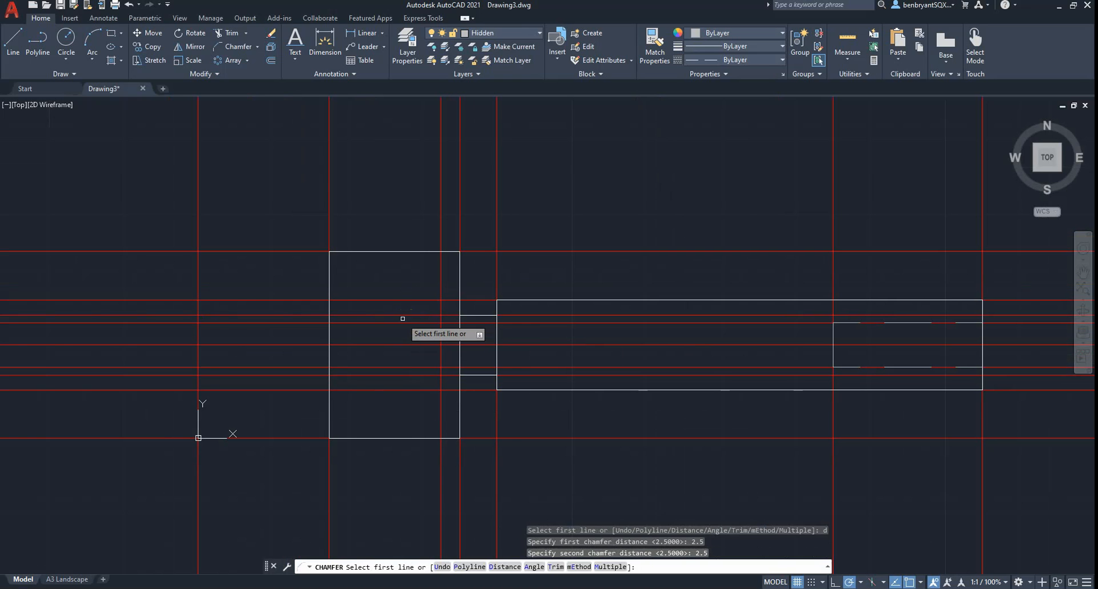
{"action": "left_click", "coordinate": [459, 270]}
{"action": "left_click", "coordinate": [443, 252]}
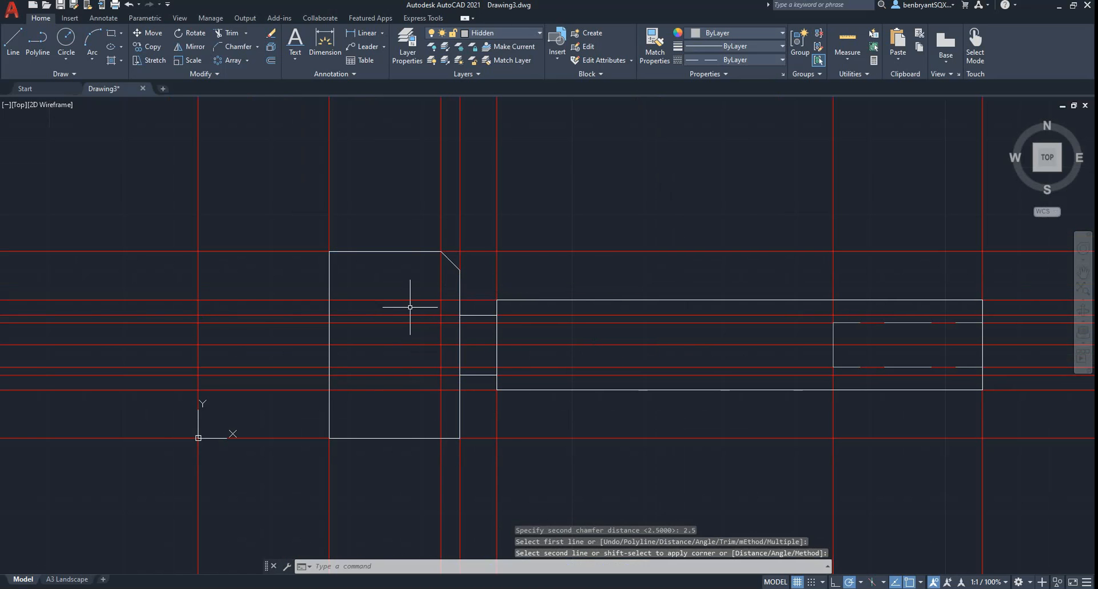
Step: Chamfer the head's upper left, lower left and lower right corners with the same 2.5 mm distances
{"action": "key", "text": "space"}
{"action": "left_click", "coordinate": [330, 288]}
{"action": "left_click", "coordinate": [339, 251]}
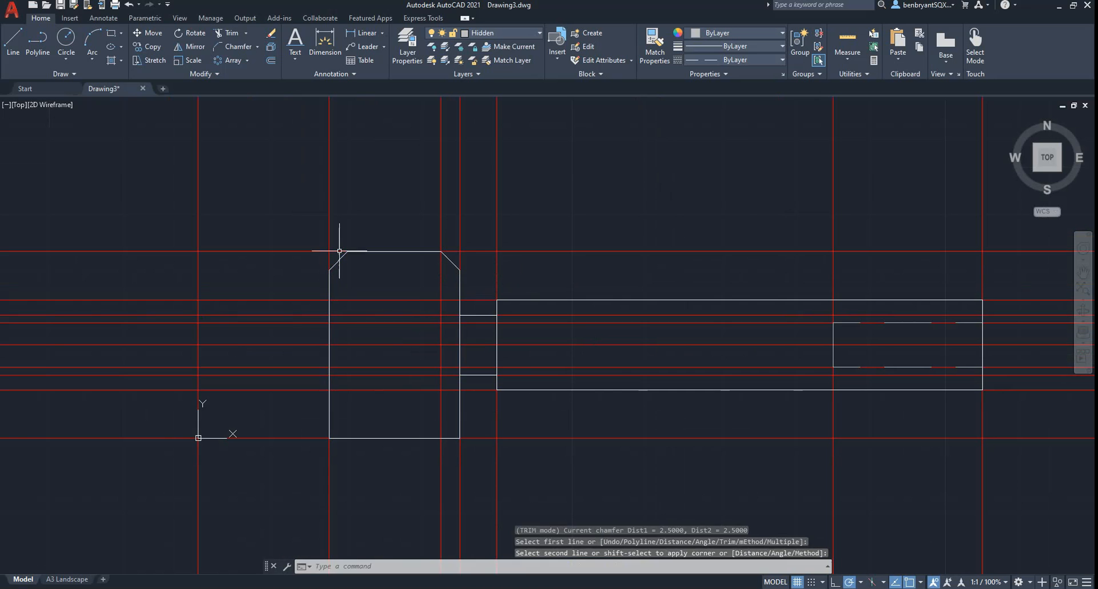
{"action": "key", "text": "space"}
{"action": "left_click", "coordinate": [330, 430]}
{"action": "left_click", "coordinate": [377, 438]}
{"action": "key", "text": "space"}
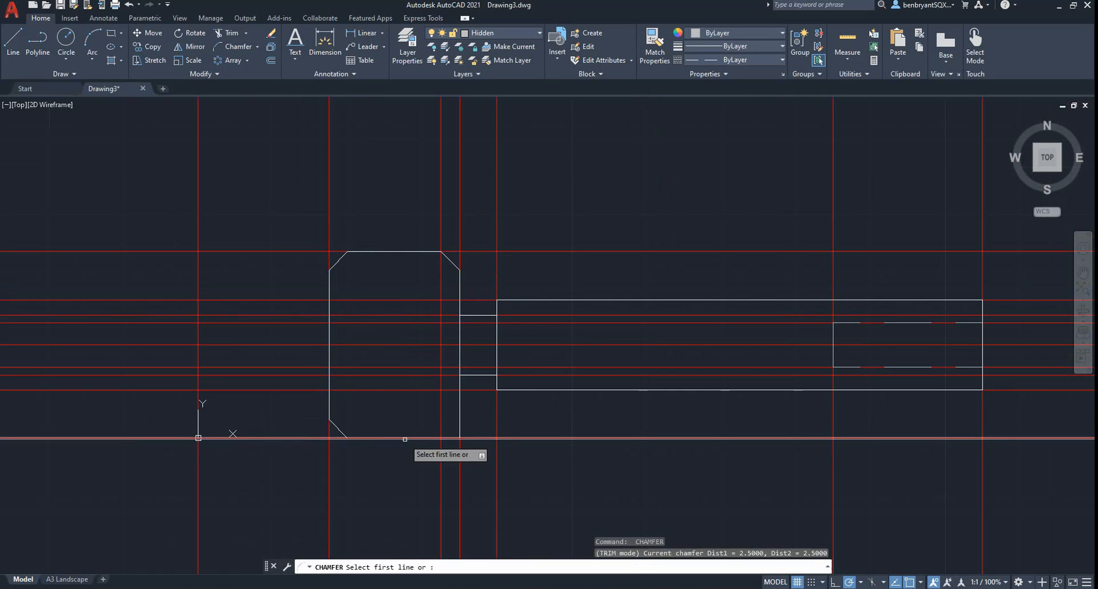
{"action": "left_click", "coordinate": [459, 430]}
{"action": "left_click", "coordinate": [428, 438]}
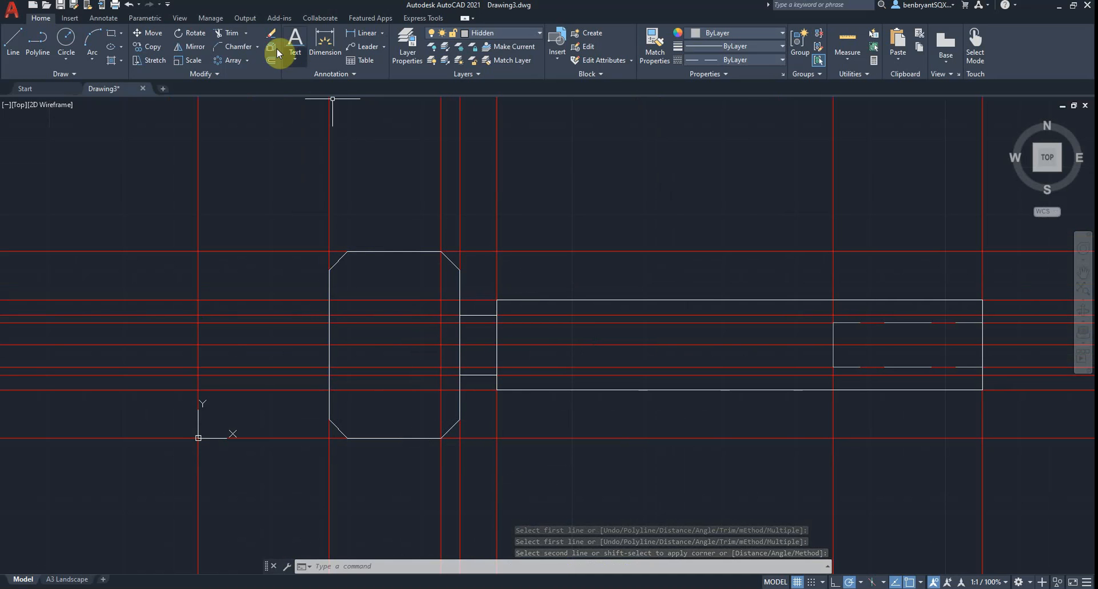
Step: Measure the head's flat top edge, its overall width and the span from the right chamfer to the left corner, without placing any dimension
{"action": "left_click", "coordinate": [375, 36]}
{"action": "left_click", "coordinate": [441, 251]}
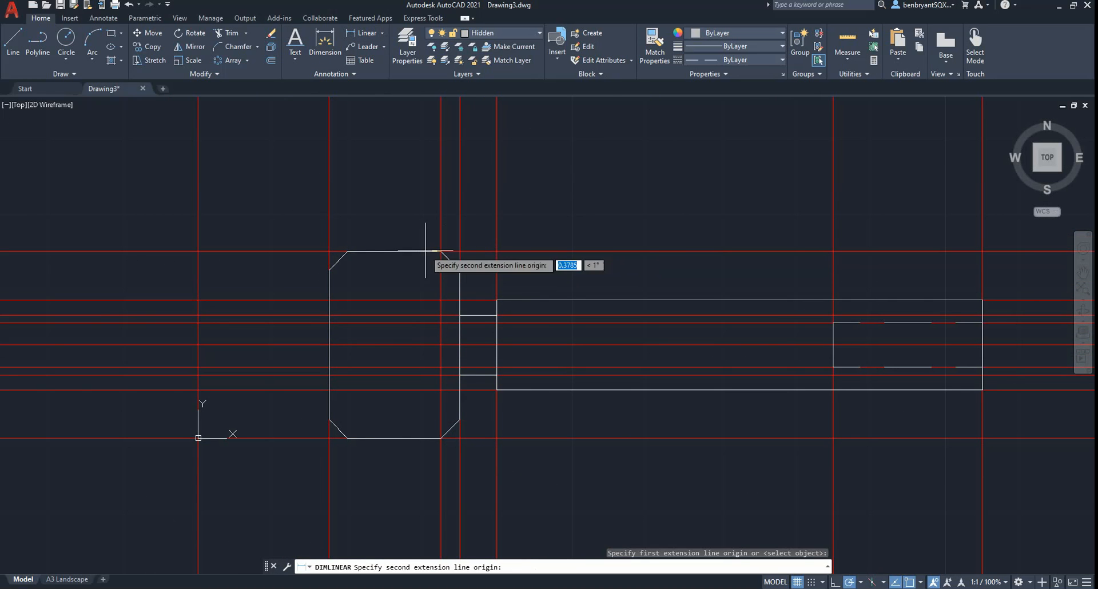
{"action": "left_click", "coordinate": [347, 251]}
{"action": "key", "text": "Escape"}
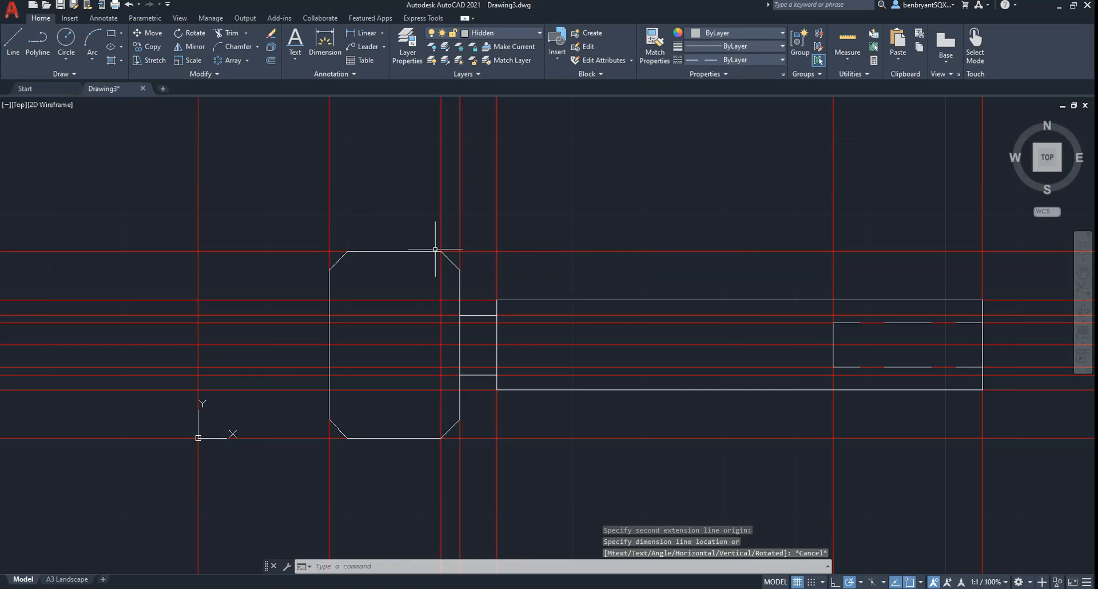
{"action": "key", "text": "Return"}
{"action": "left_click", "coordinate": [459, 269]}
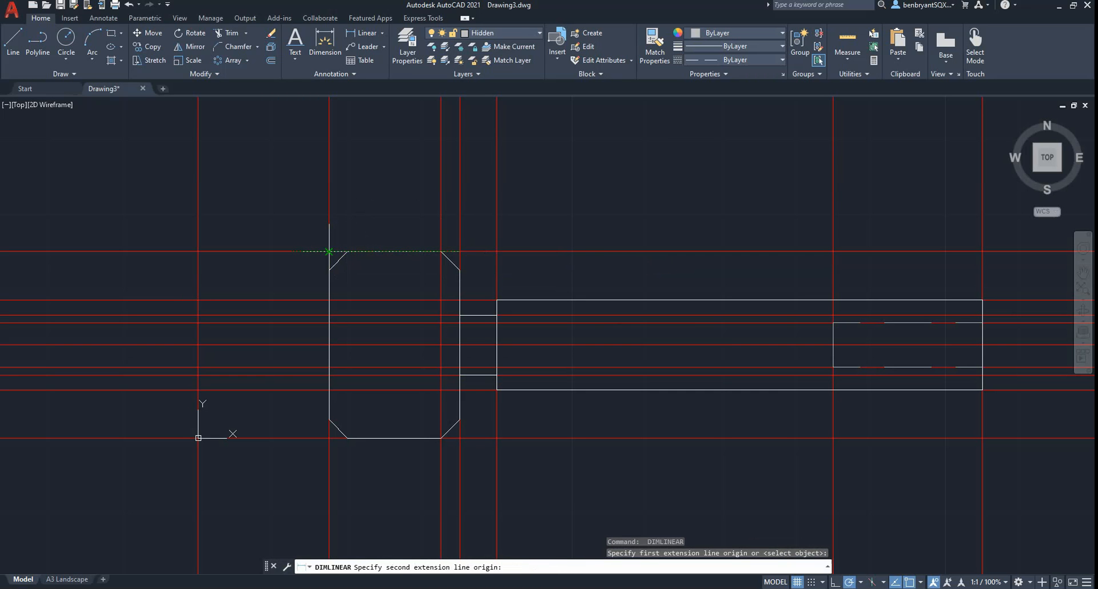
{"action": "left_click", "coordinate": [328, 268]}
{"action": "key", "text": "Escape"}
{"action": "key", "text": "Return"}
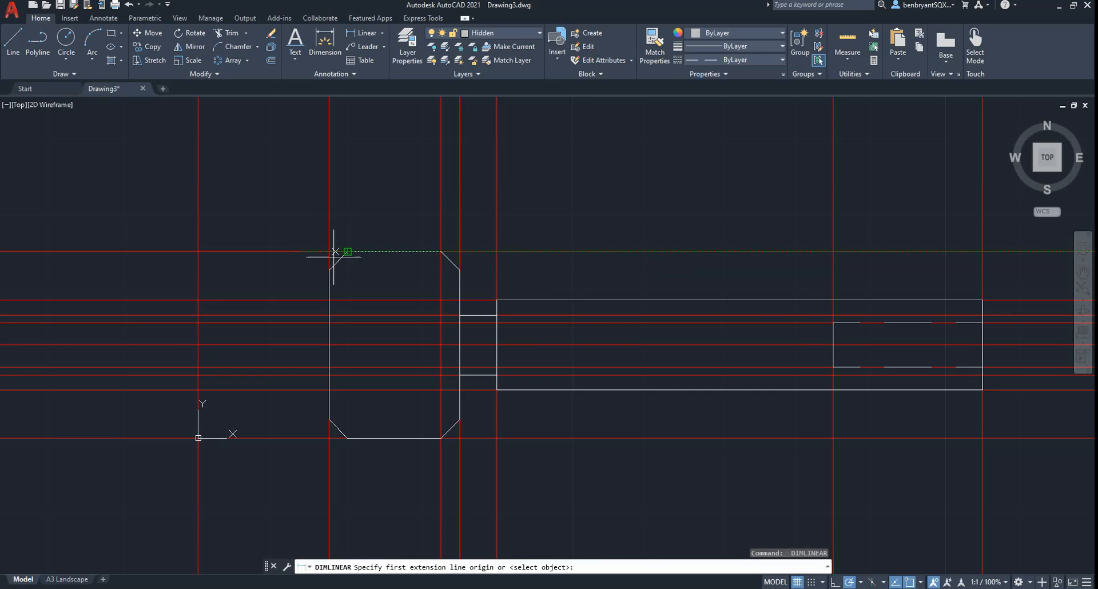
{"action": "left_click", "coordinate": [440, 251]}
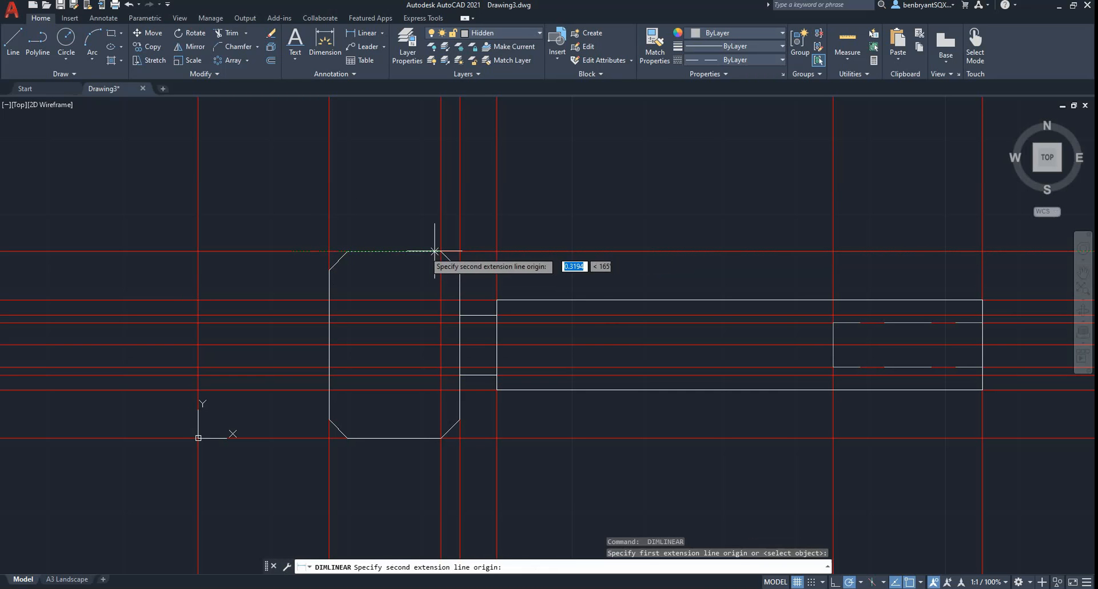
{"action": "left_click", "coordinate": [329, 251]}
{"action": "key", "text": "Escape"}
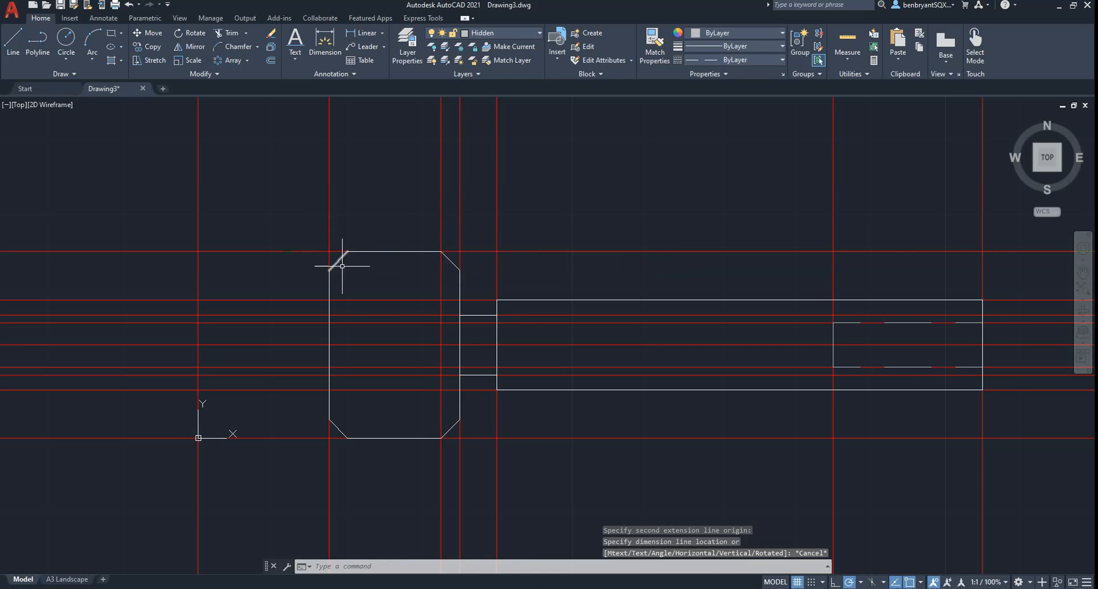
{"action": "left_click", "coordinate": [338, 261]}
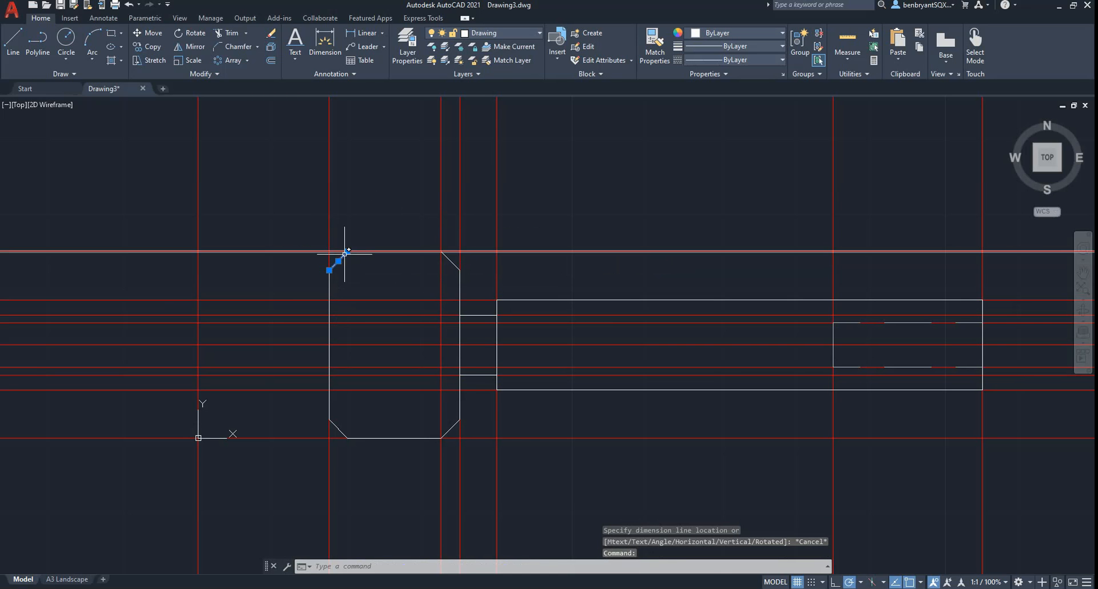
{"action": "key", "text": "Escape"}
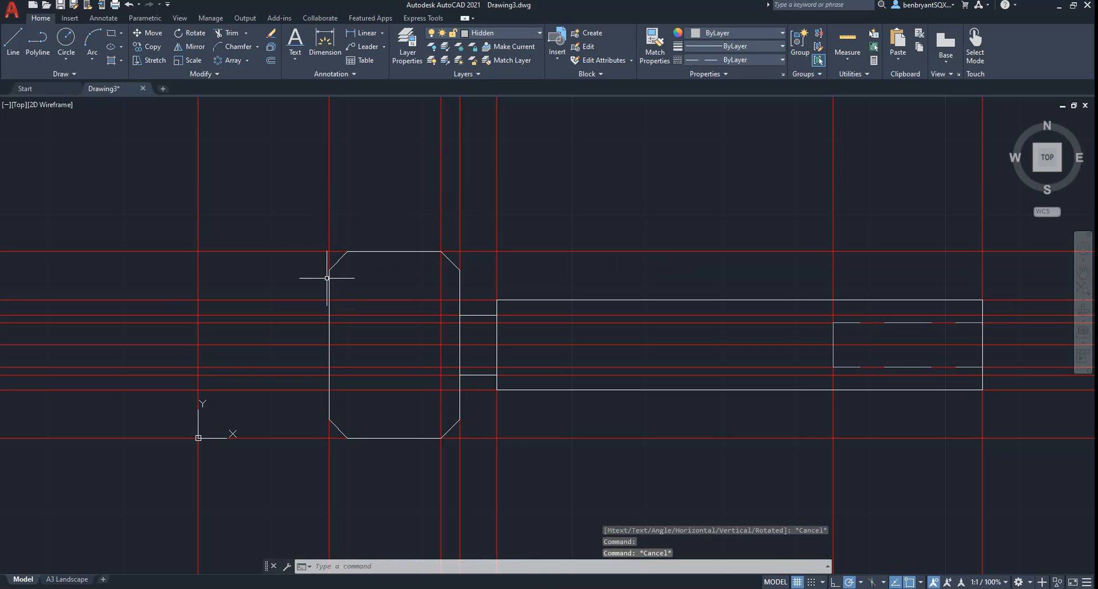
Step: Offset the vertical construction line at the head's left edge 2.5 mm to the left
{"action": "key", "text": "Return"}
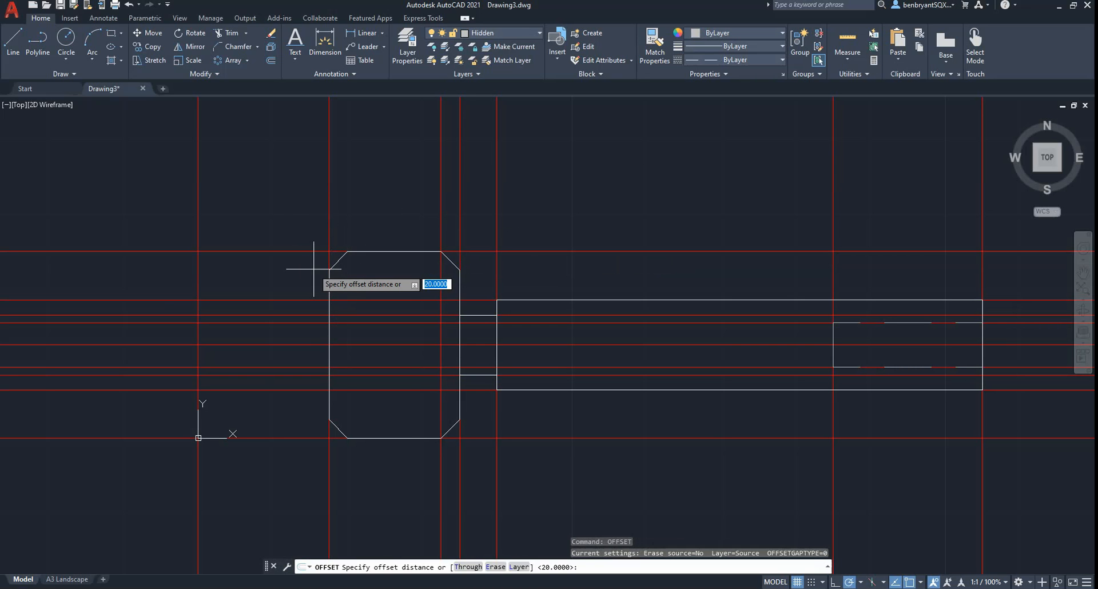
{"action": "key", "text": "Return"}
{"action": "left_click", "coordinate": [329, 261]}
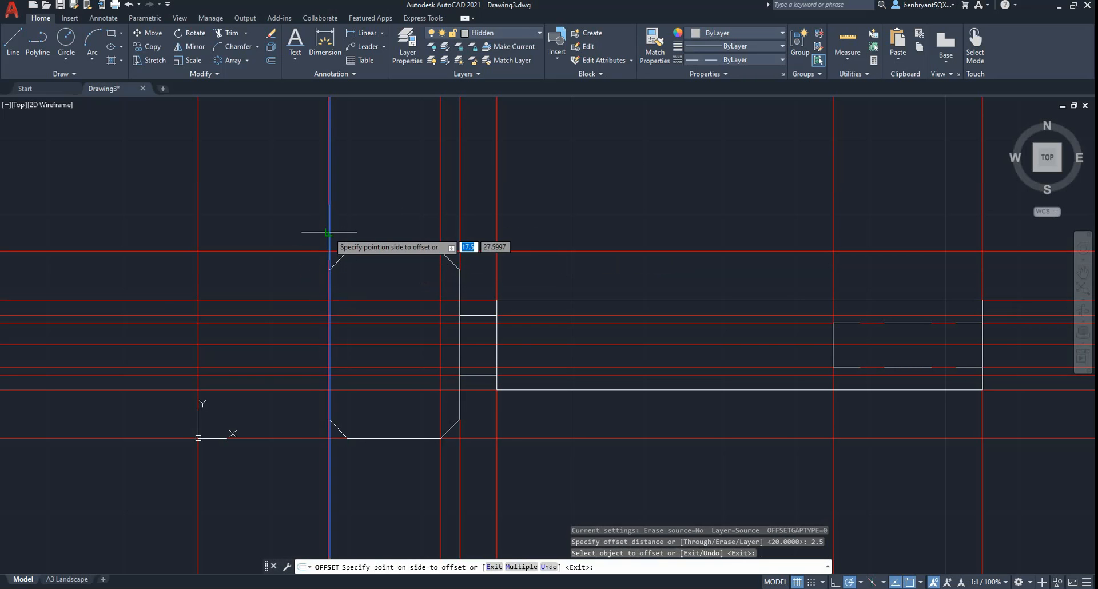
{"action": "left_click", "coordinate": [320, 266]}
{"action": "key", "text": "Escape"}
Step: Move the head's left edge onto the new 2.5 mm offset construction line
{"action": "left_click", "coordinate": [329, 360]}
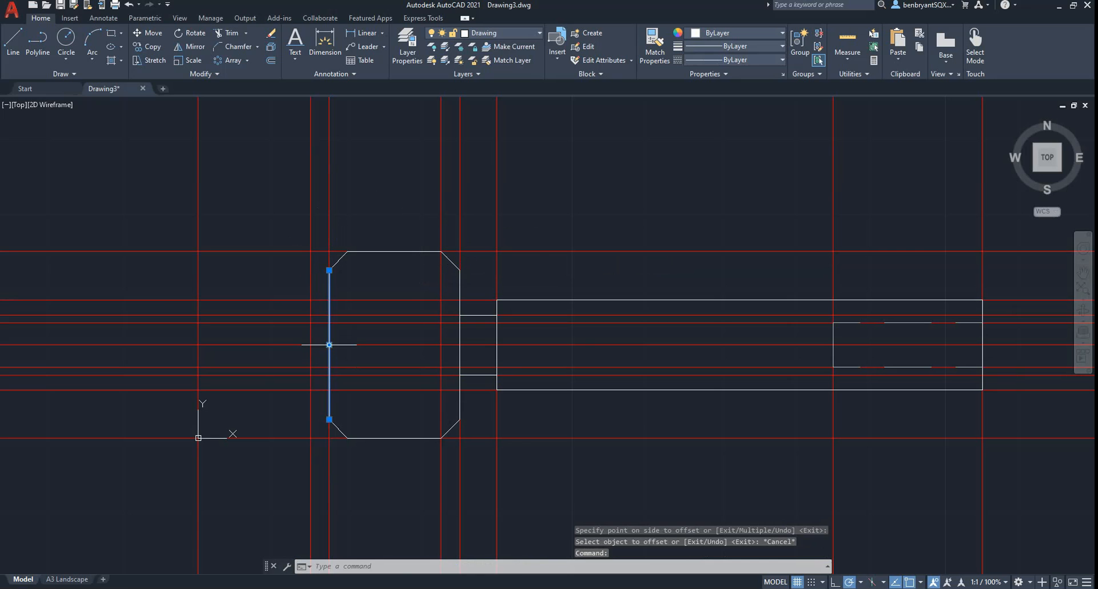
{"action": "left_click", "coordinate": [328, 345]}
{"action": "left_click", "coordinate": [311, 345]}
{"action": "key", "text": "Escape"}
Step: Delete the two detached chamfer lines at the head's upper left and lower left corners
{"action": "left_click", "coordinate": [339, 257]}
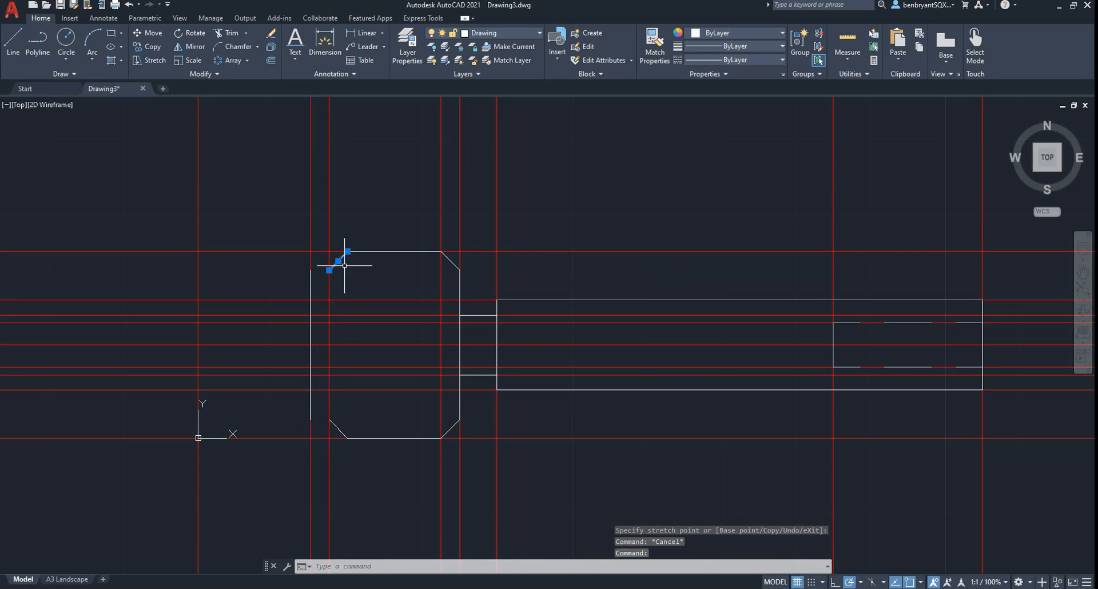
{"action": "key", "text": "Delete"}
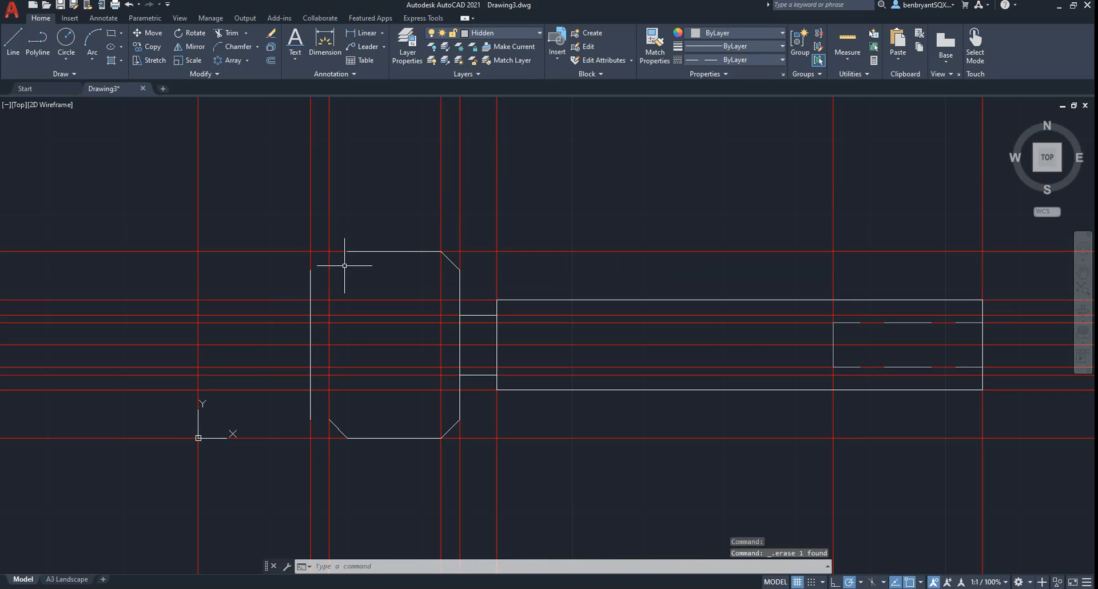
{"action": "left_click", "coordinate": [338, 427]}
{"action": "key", "text": "Delete"}
Step: Chamfer the upper left and lower left corners between the moved left edge and the head's horizontal edges at 2.5 mm
{"action": "key", "text": "Return"}
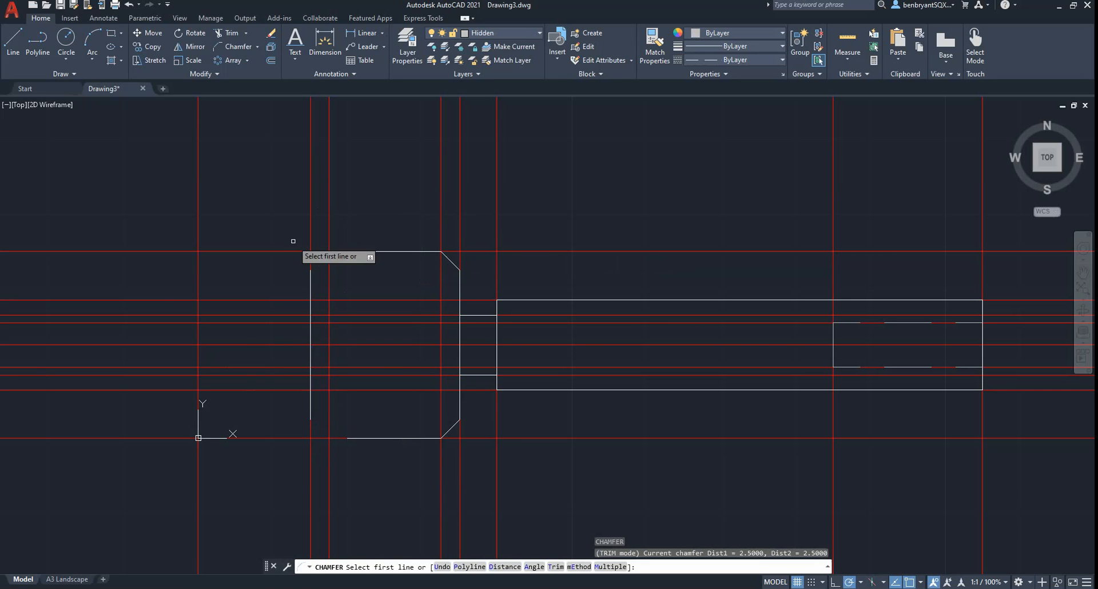
{"action": "left_click", "coordinate": [308, 280]}
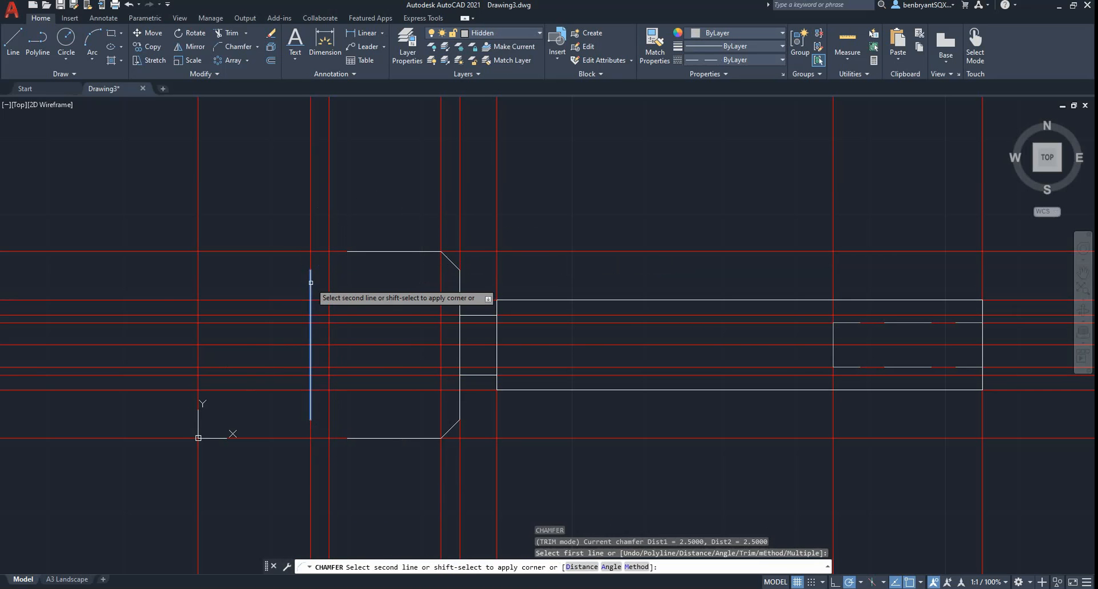
{"action": "left_click", "coordinate": [358, 251]}
{"action": "key", "text": "Return"}
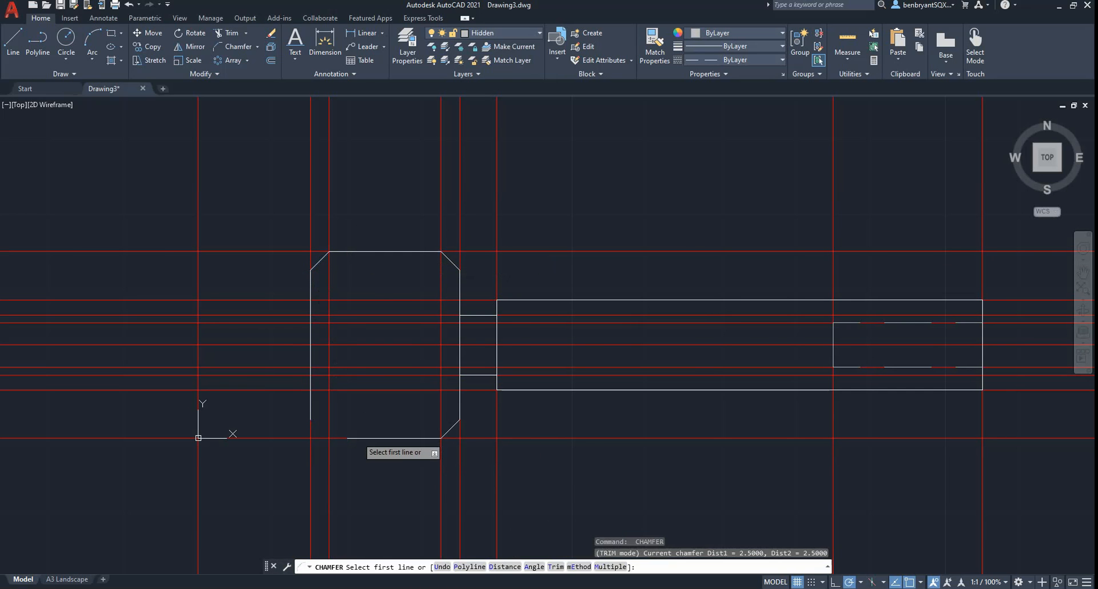
{"action": "left_click", "coordinate": [343, 438]}
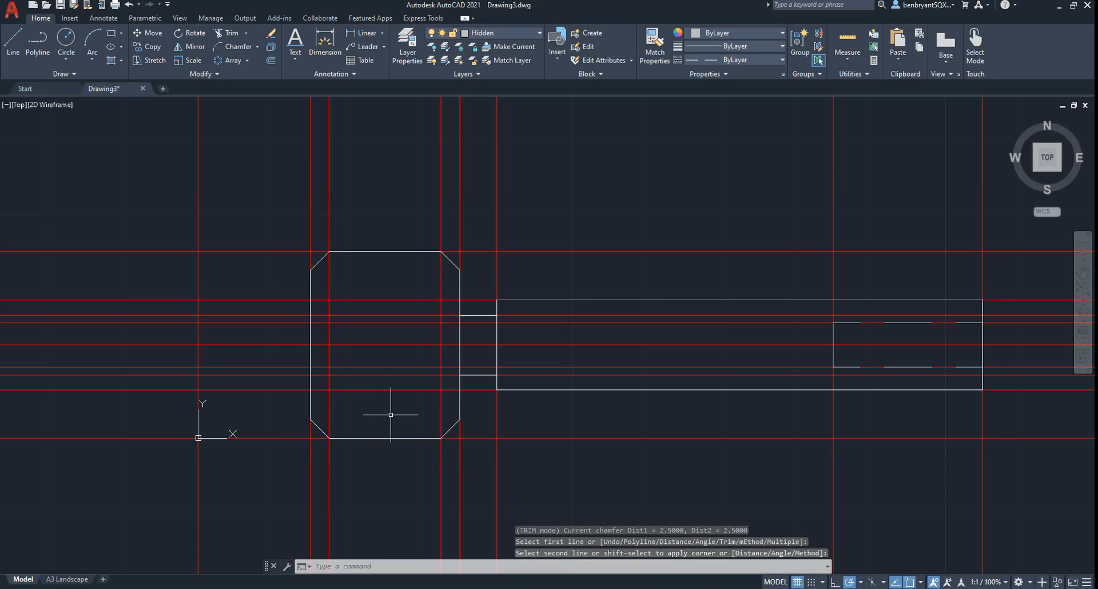
{"action": "key", "text": "Escape"}
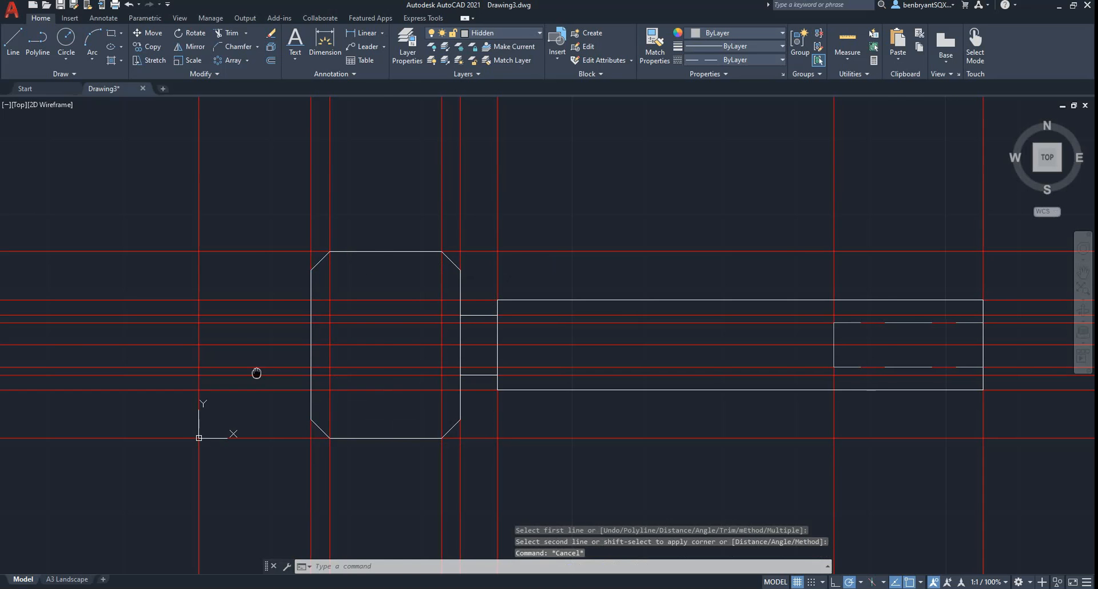
Step: Draw a 3 mm horizontal line to the right from where the leftmost vertical construction line meets the part's centre construction line
{"action": "middle_click_drag", "start_coordinate": [256, 372], "coordinate": [346, 367]}
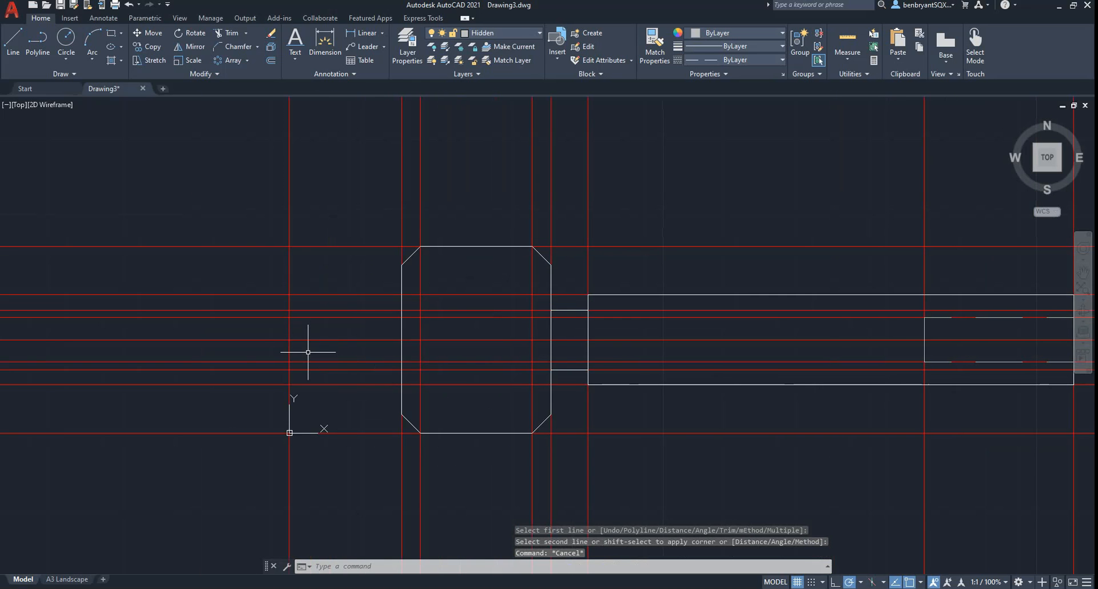
{"action": "key", "text": "alt"}
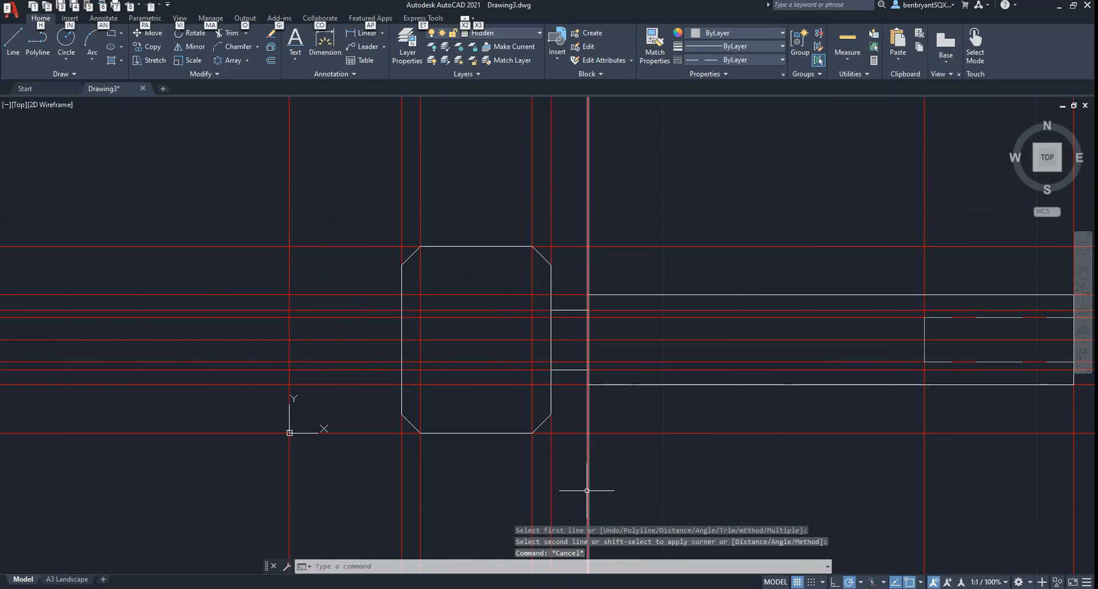
{"action": "key", "text": "alt+Tab"}
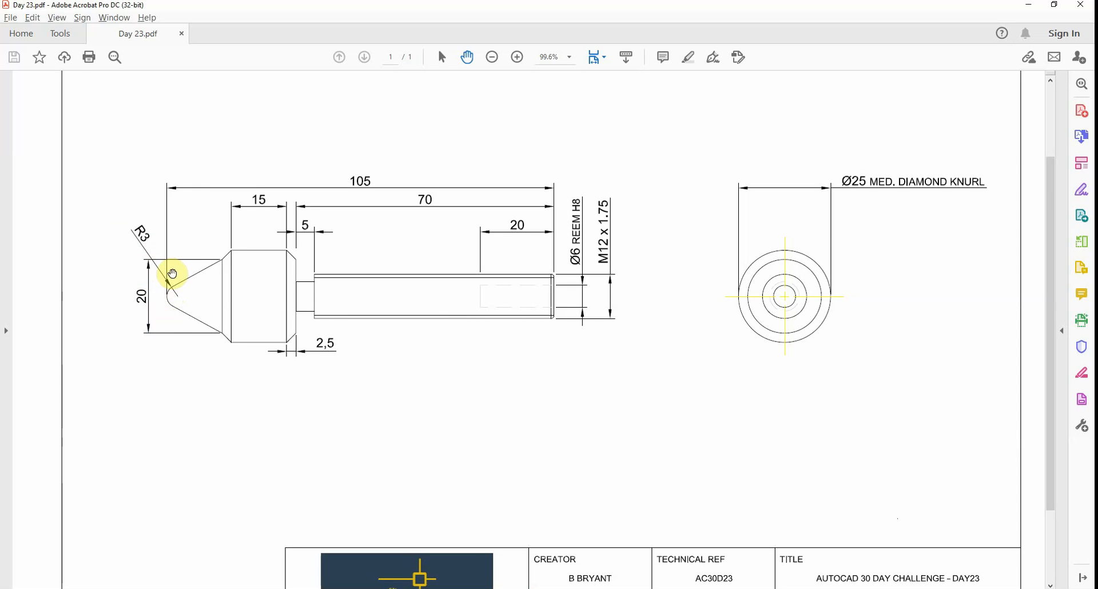
{"action": "key", "text": "alt+Tab"}
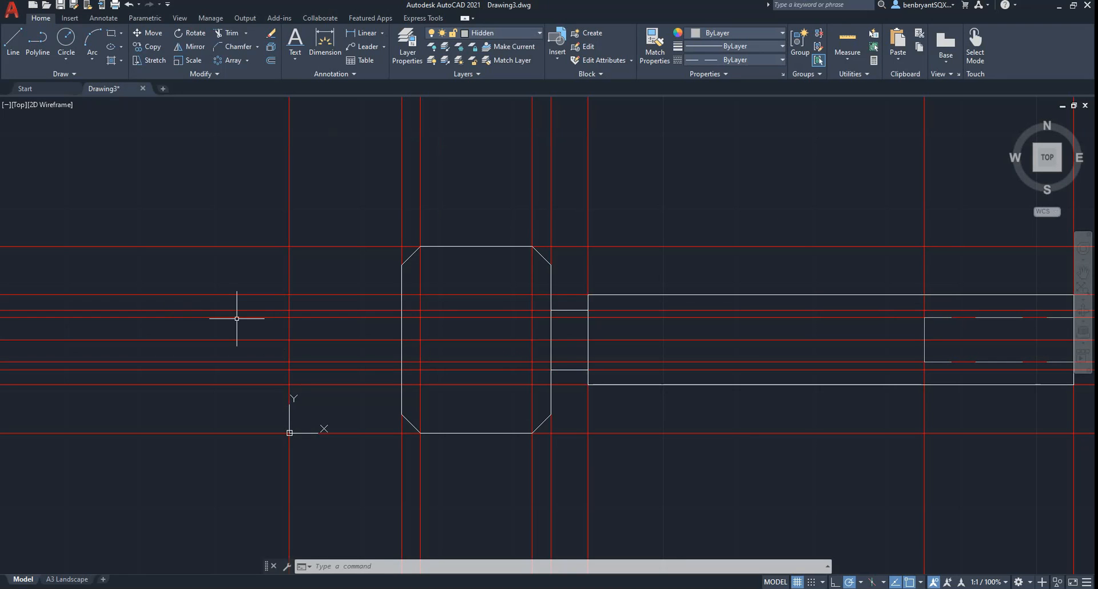
{"action": "type", "text": "lin"}
{"action": "key", "text": "Return"}
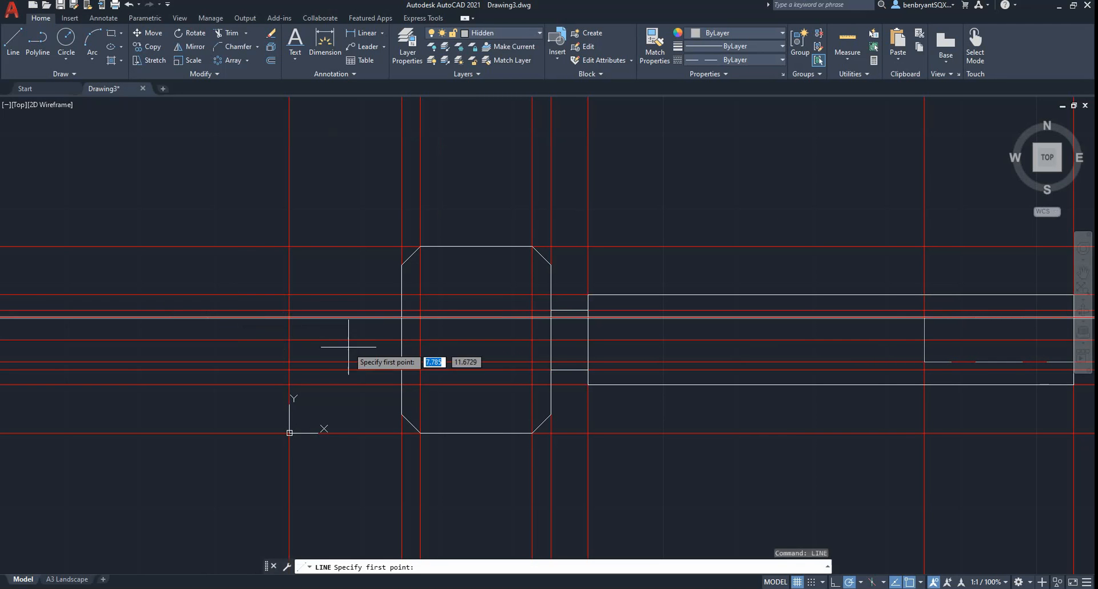
{"action": "left_click", "coordinate": [289, 339]}
{"action": "type", "text": "3"}
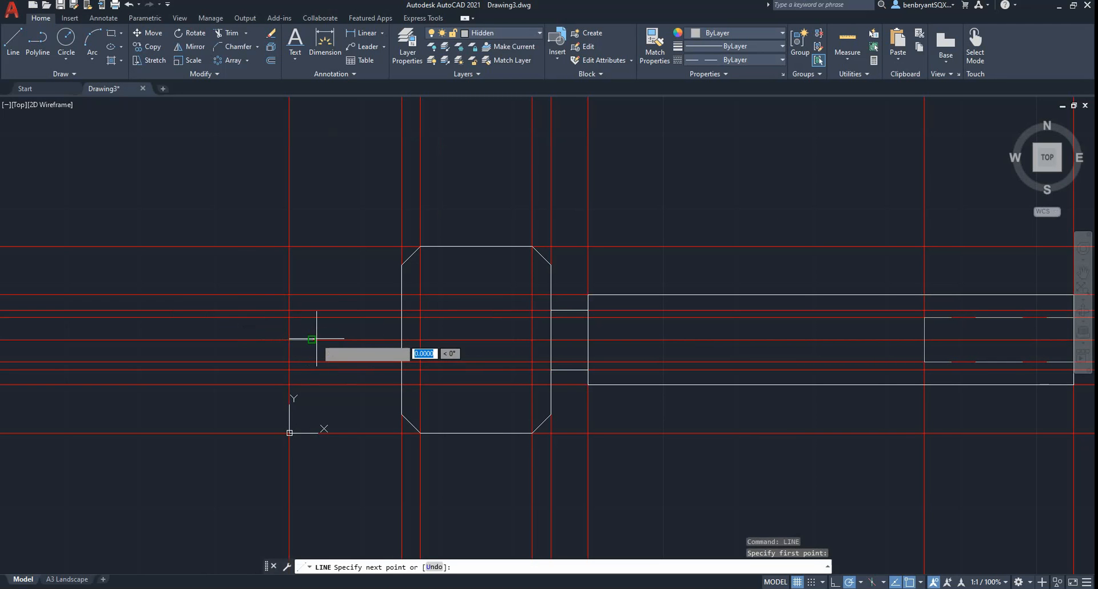
{"action": "key", "text": "Return"}
{"action": "key", "text": "Escape"}
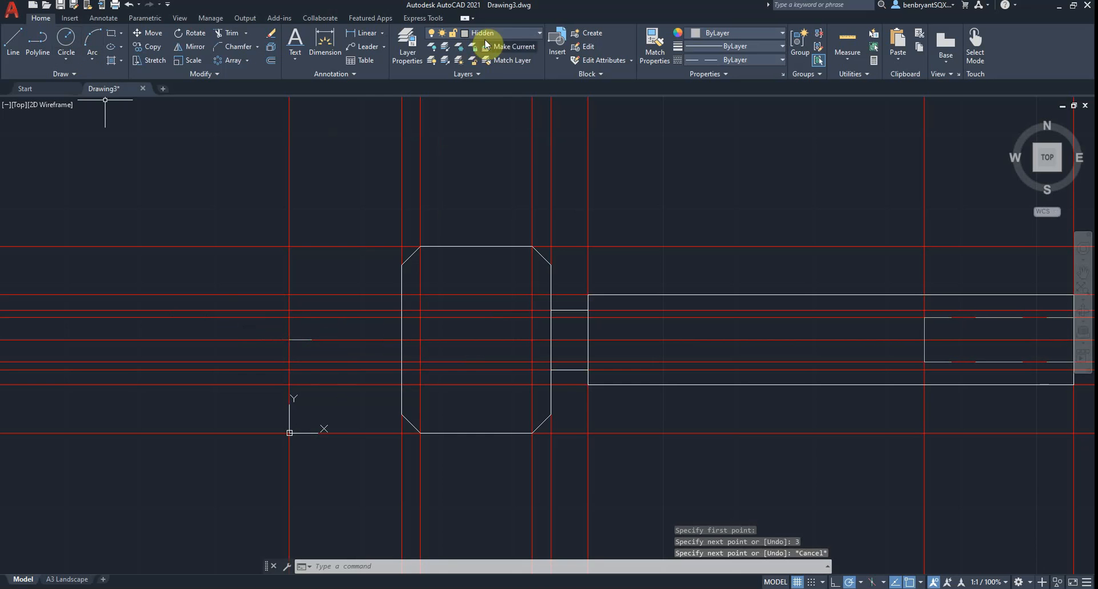
Step: Make Drawing the current layer and assign the head and undercut lines to the Drawing layer
{"action": "left_click", "coordinate": [492, 129]}
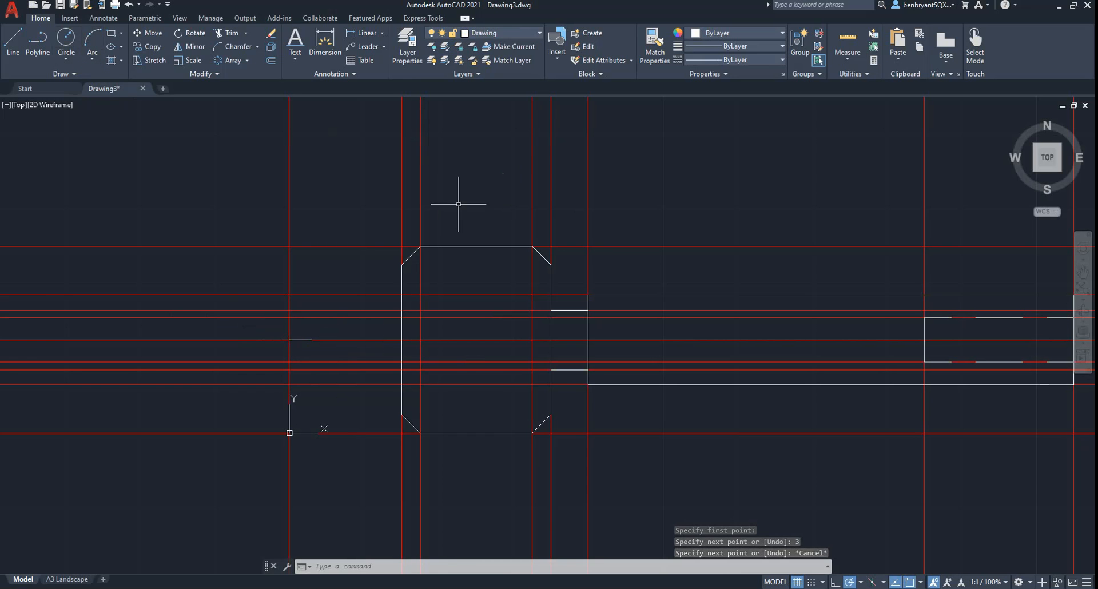
{"action": "left_click", "coordinate": [294, 194]}
{"action": "left_click", "coordinate": [641, 475]}
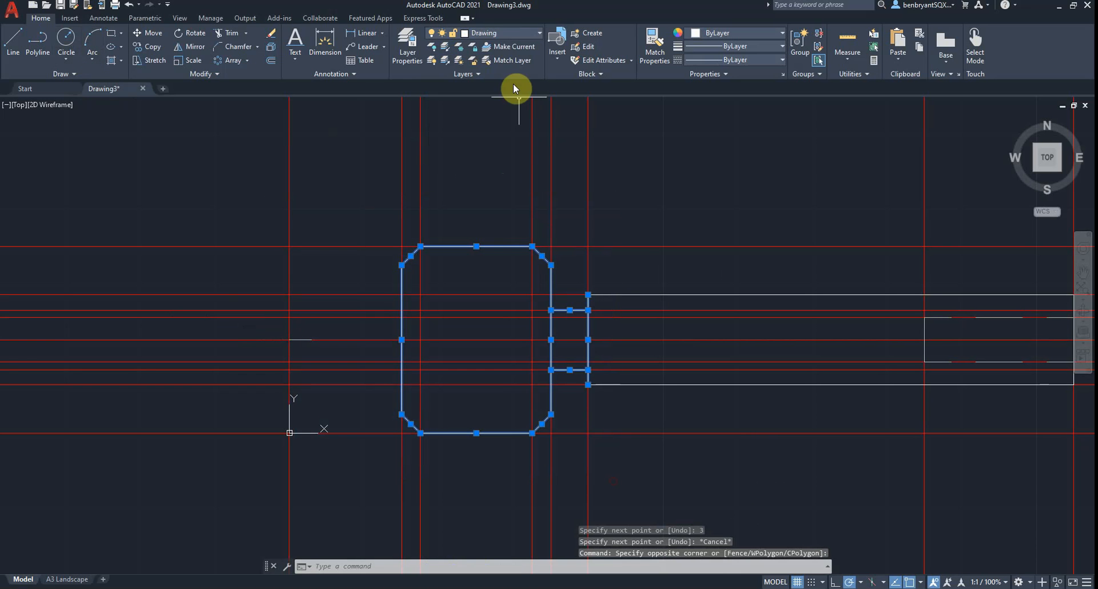
{"action": "left_click", "coordinate": [490, 33]}
{"action": "left_click", "coordinate": [508, 127]}
{"action": "key", "text": "Escape"}
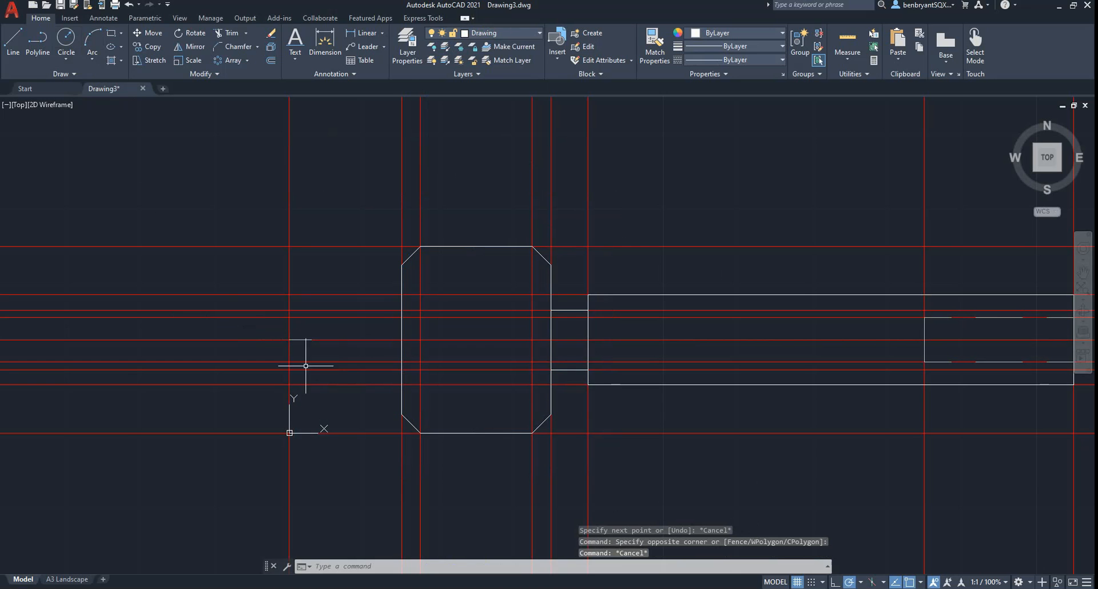
Step: Draw a circle of radius 3 mm centred on the right end of the short 3 mm line
{"action": "left_click", "coordinate": [67, 43]}
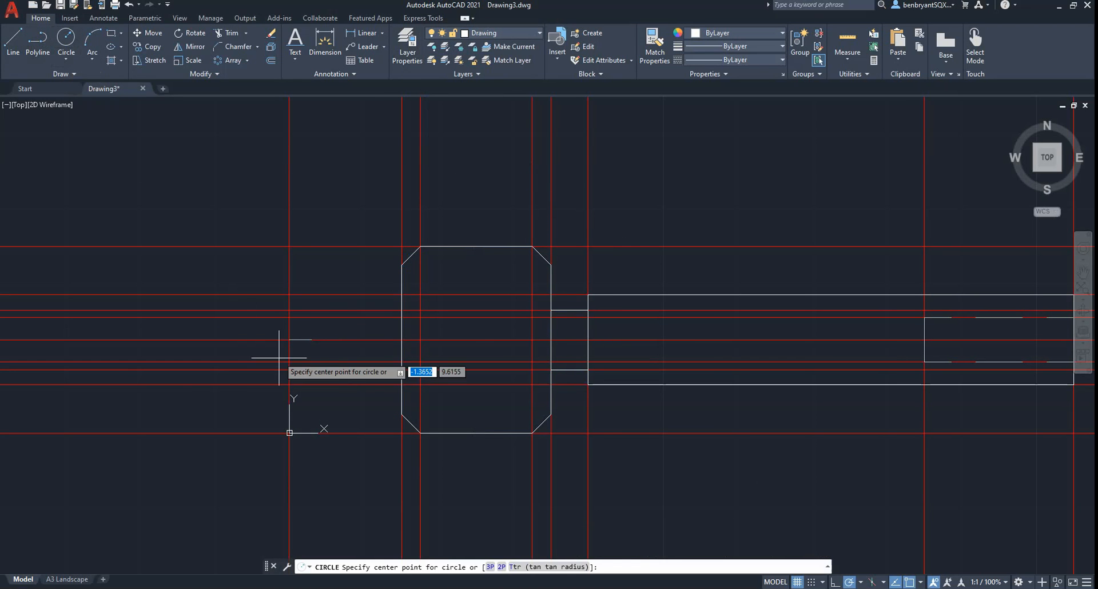
{"action": "left_click", "coordinate": [310, 339]}
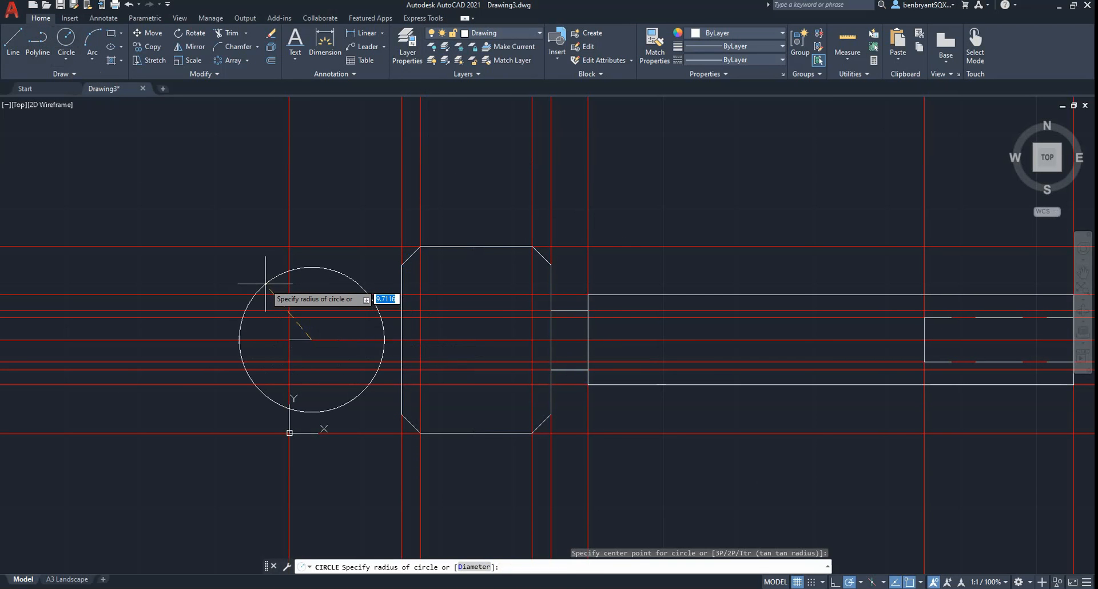
{"action": "key", "text": "Return"}
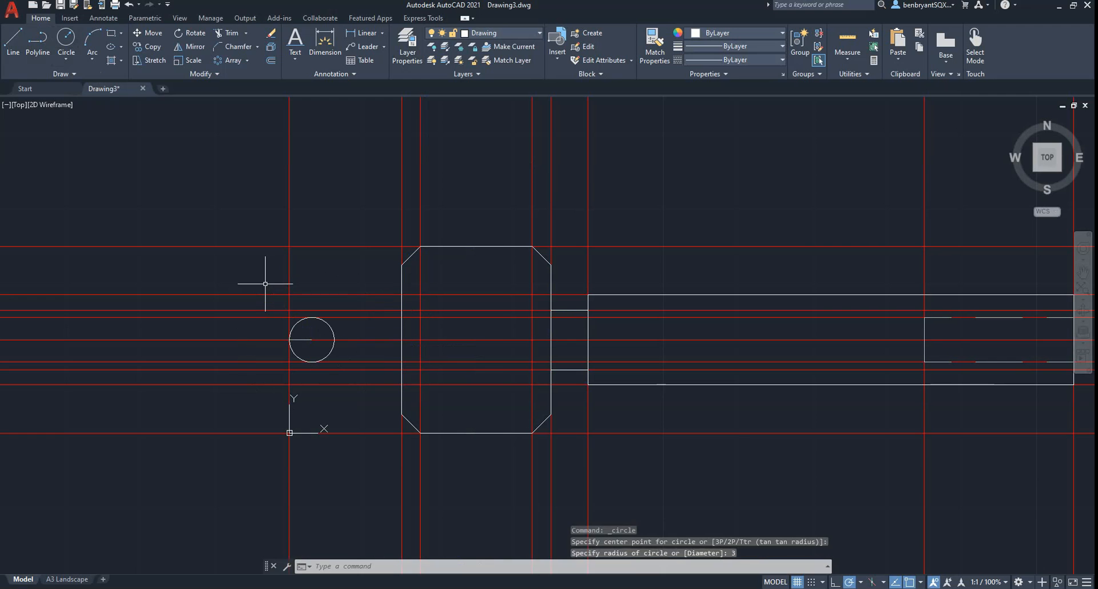
{"action": "key", "text": "Return"}
Step: Check the tip in the Day 23 PDF and draw a line from the head's upper left chamfer corner tangent to the circle
{"action": "left_click", "coordinate": [14, 40]}
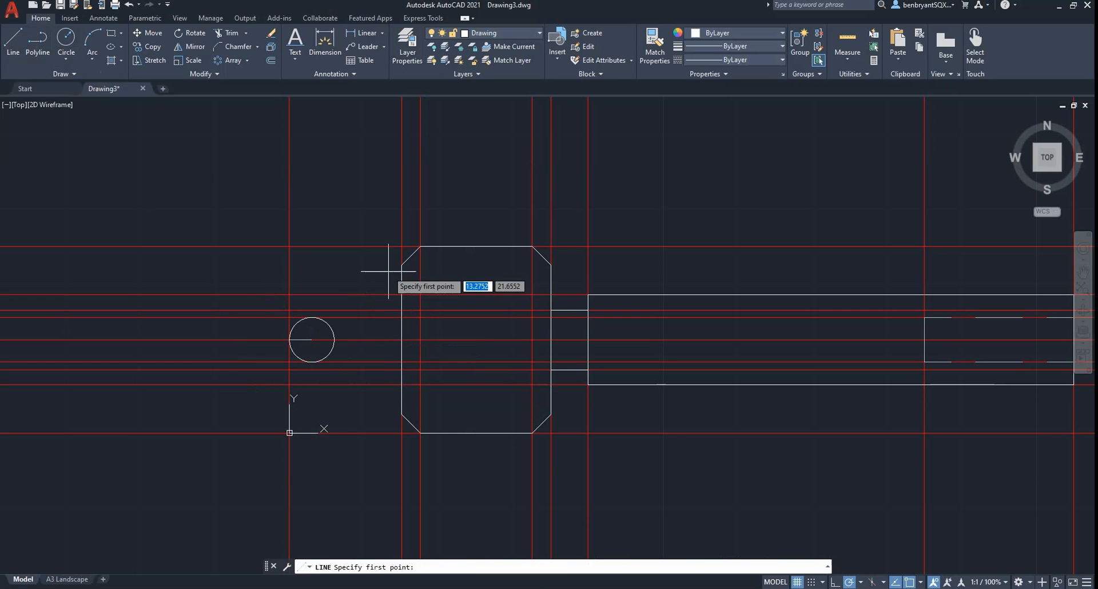
{"action": "key", "text": "alt+Tab"}
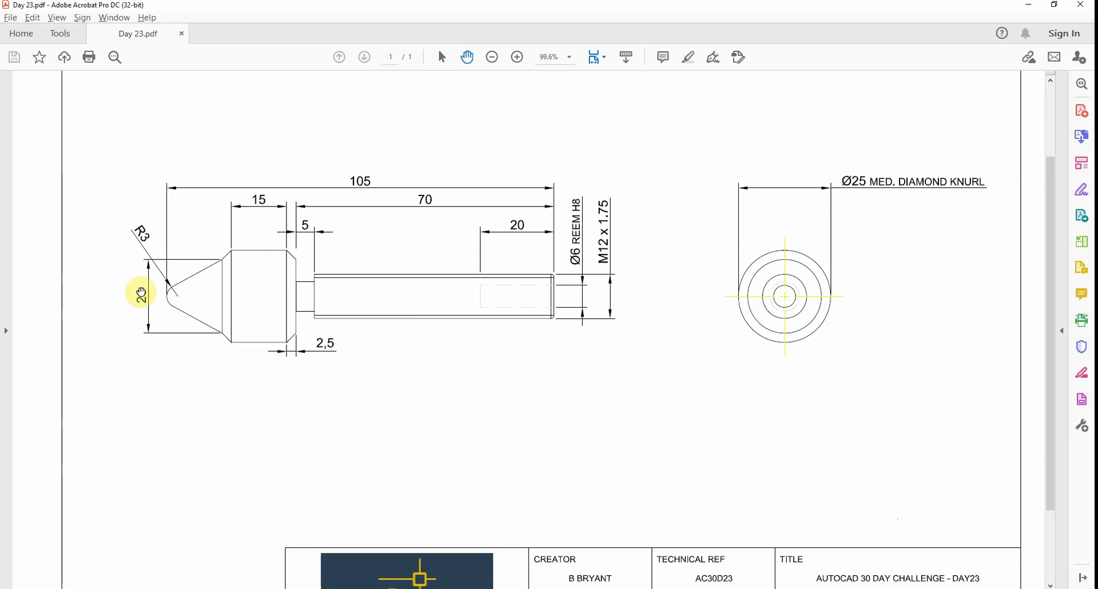
{"action": "key", "text": "alt+Tab"}
{"action": "left_click", "coordinate": [402, 265]}
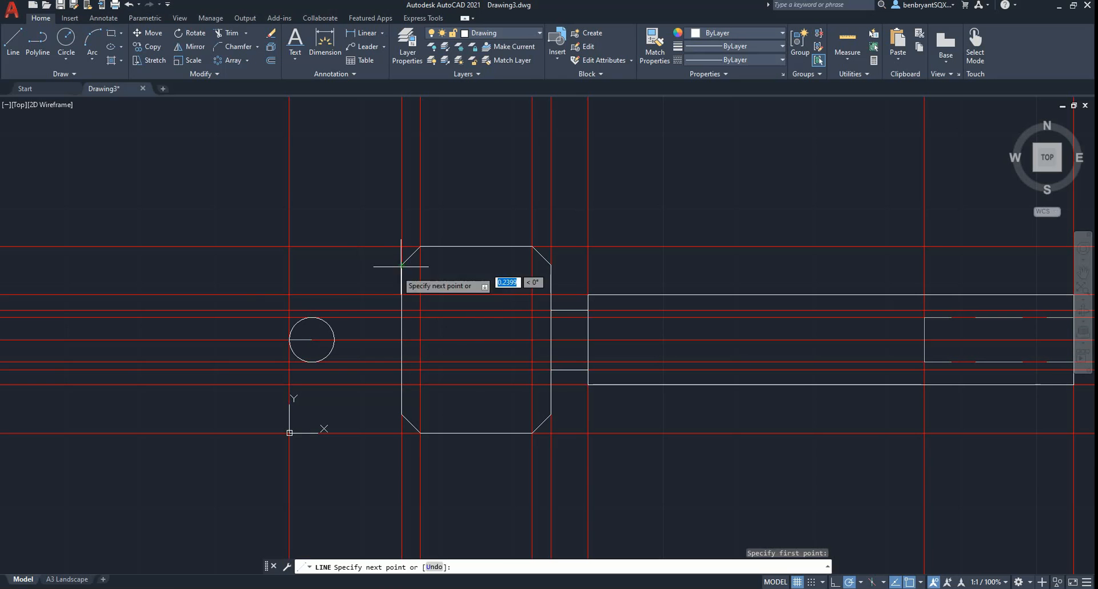
{"action": "left_click", "coordinate": [305, 321]}
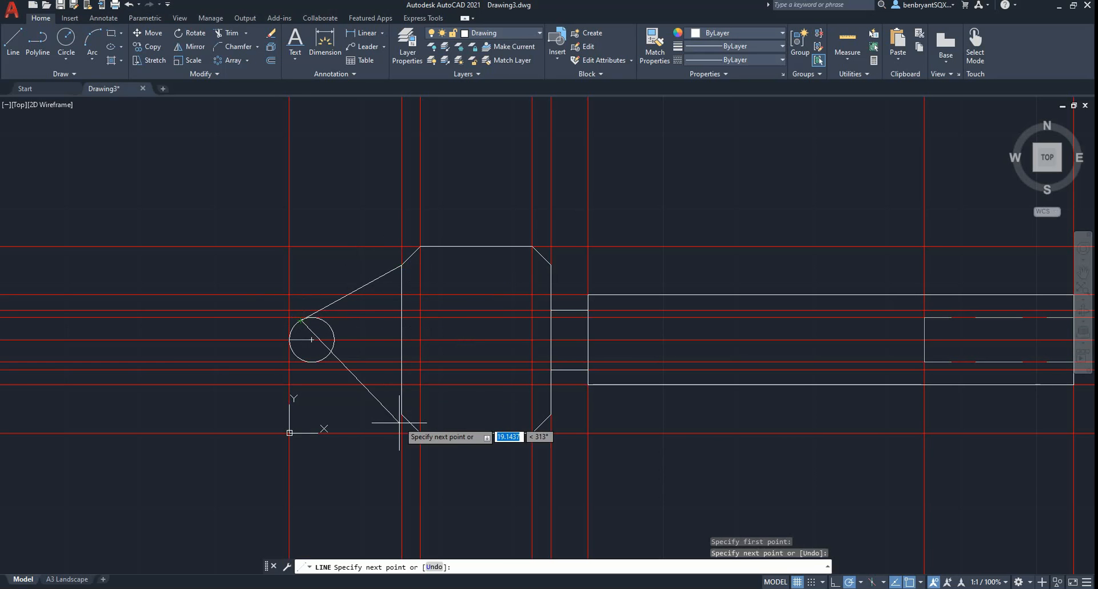
{"action": "key", "text": "Escape"}
Step: Draw a line from the lower end of the head's left edge tangent to the underside of the tip circle
{"action": "key", "text": "Return"}
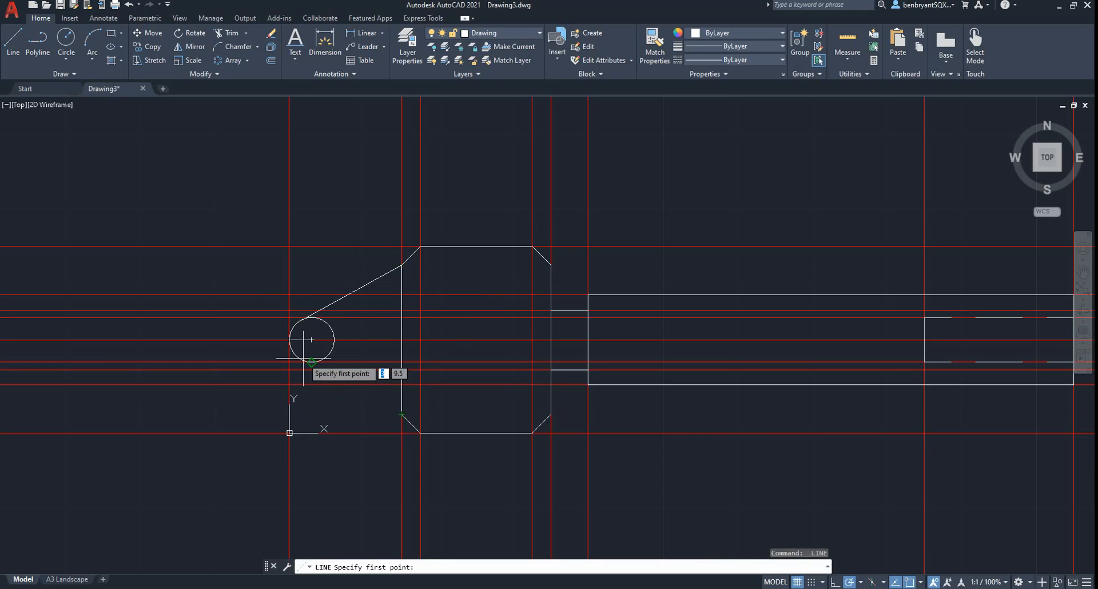
{"action": "left_click", "coordinate": [402, 414]}
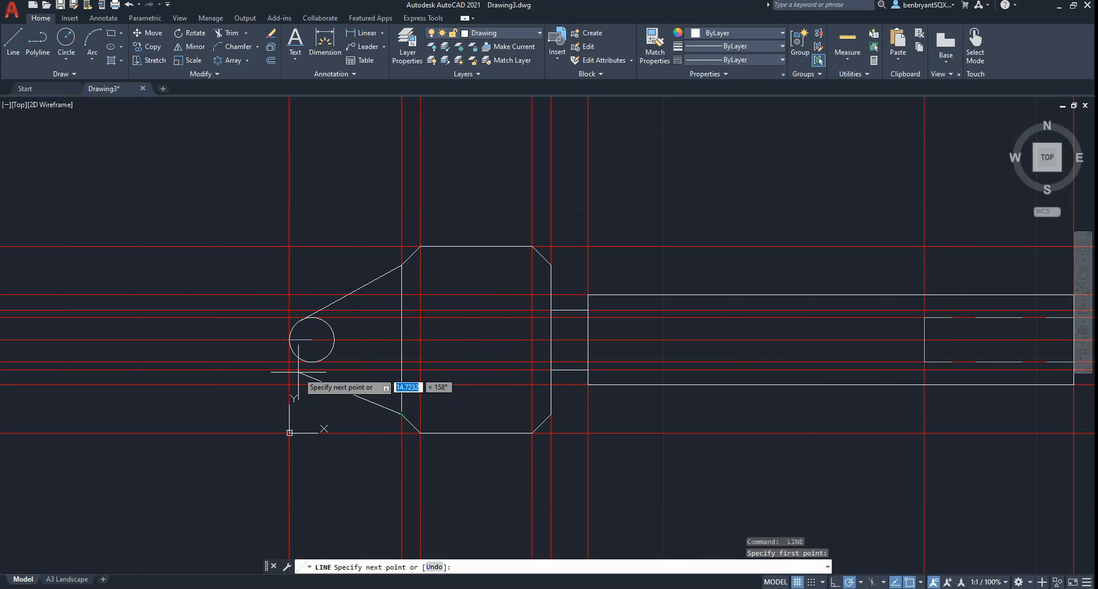
{"action": "left_click", "coordinate": [311, 340]}
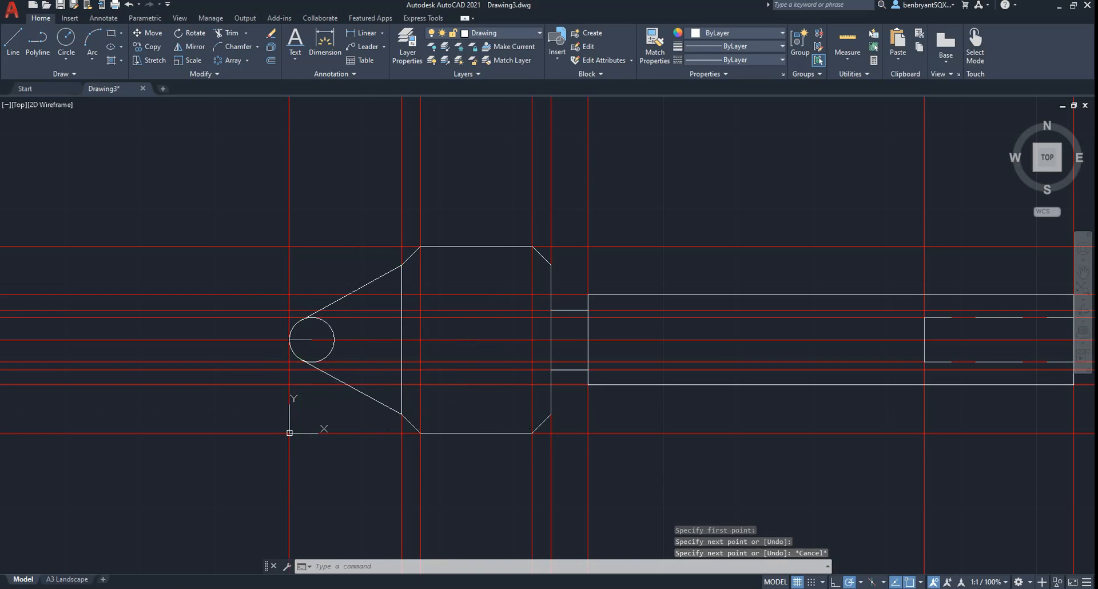
{"action": "key", "text": "Escape"}
Step: Turn off the Construction layer and trim away the circle's right-hand part between the two tangent lines
{"action": "left_click", "coordinate": [469, 32]}
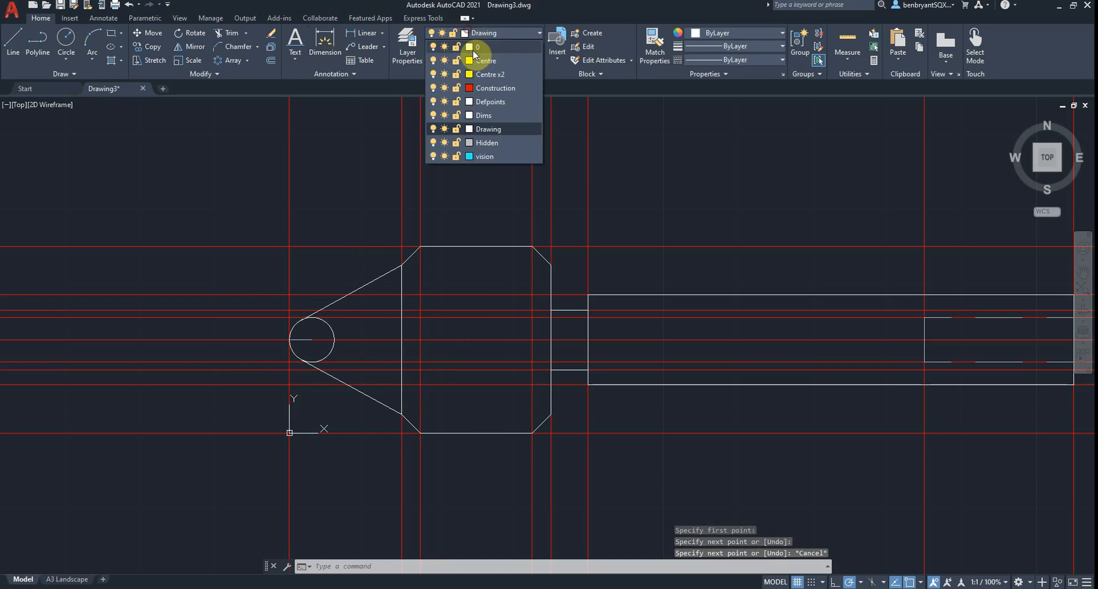
{"action": "left_click", "coordinate": [433, 87]}
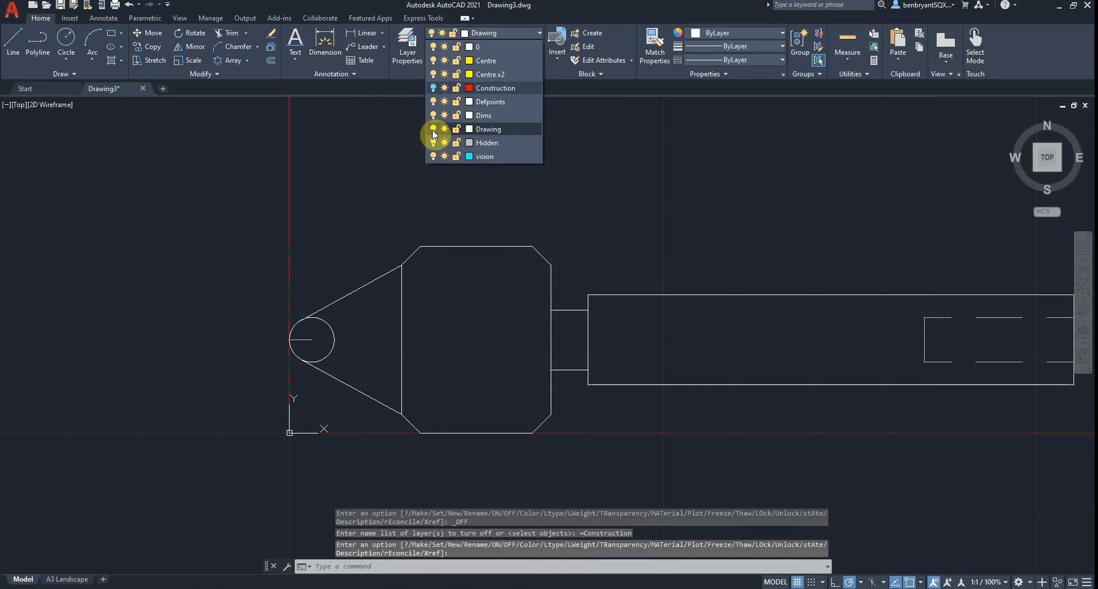
{"action": "type", "text": "trim"}
{"action": "key", "text": "Return"}
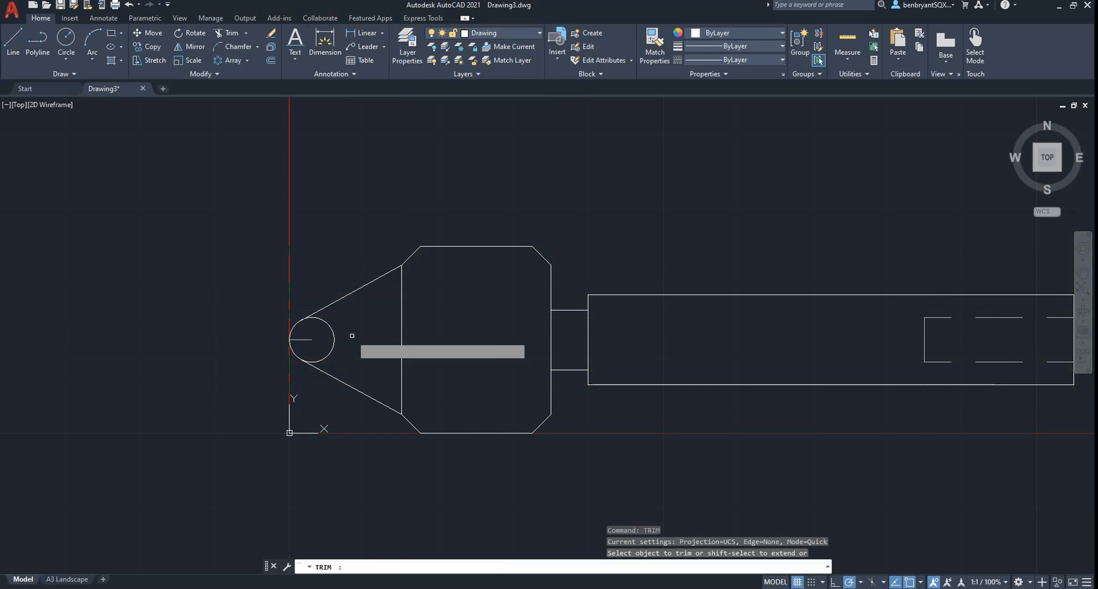
{"action": "left_click", "coordinate": [333, 343]}
{"action": "key", "text": "Escape"}
Step: Delete the short horizontal guide line inside the rounded tip and set Drawing as the current layer
{"action": "left_click", "coordinate": [304, 340]}
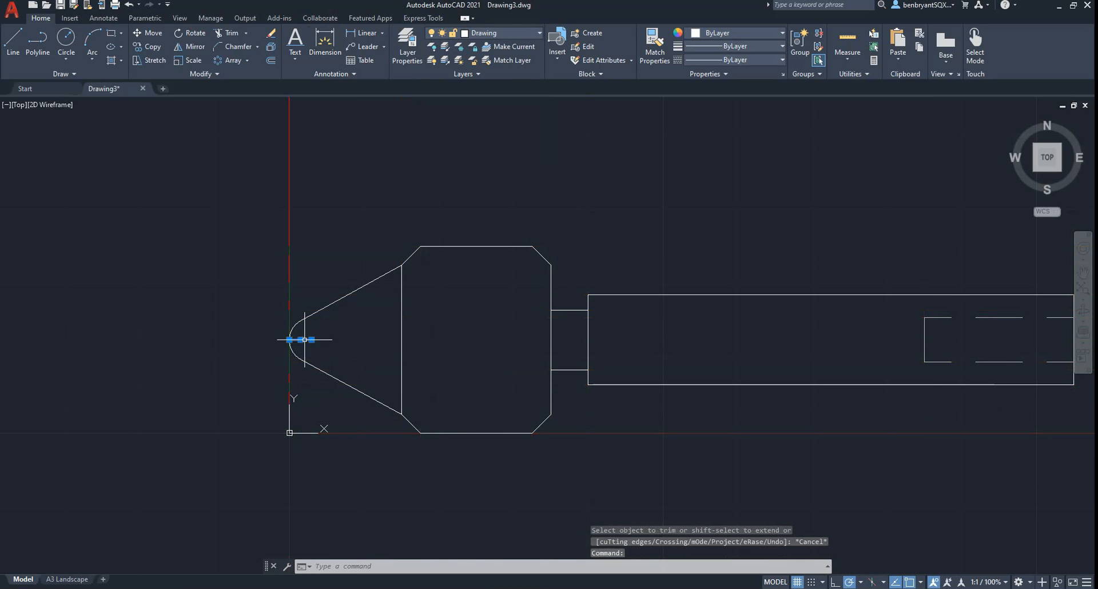
{"action": "left_click", "coordinate": [498, 34]}
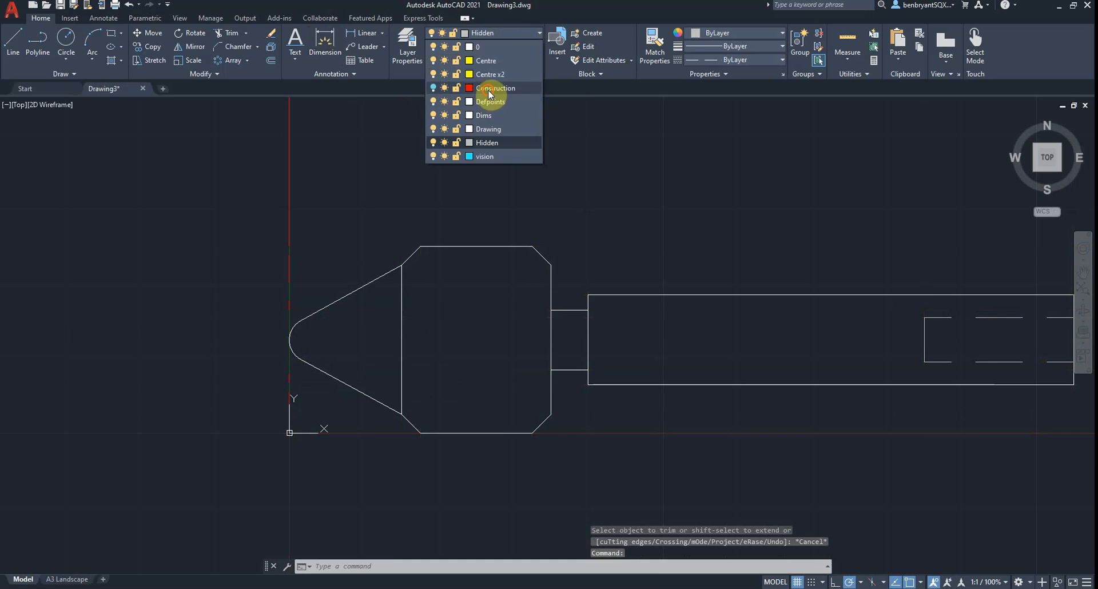
{"action": "left_click", "coordinate": [489, 107]}
Step: Draw two vertical lines across the head joining the upper and lower chamfer ends on the left and right sides
{"action": "middle_click_drag", "start_coordinate": [486, 333], "coordinate": [380, 300]}
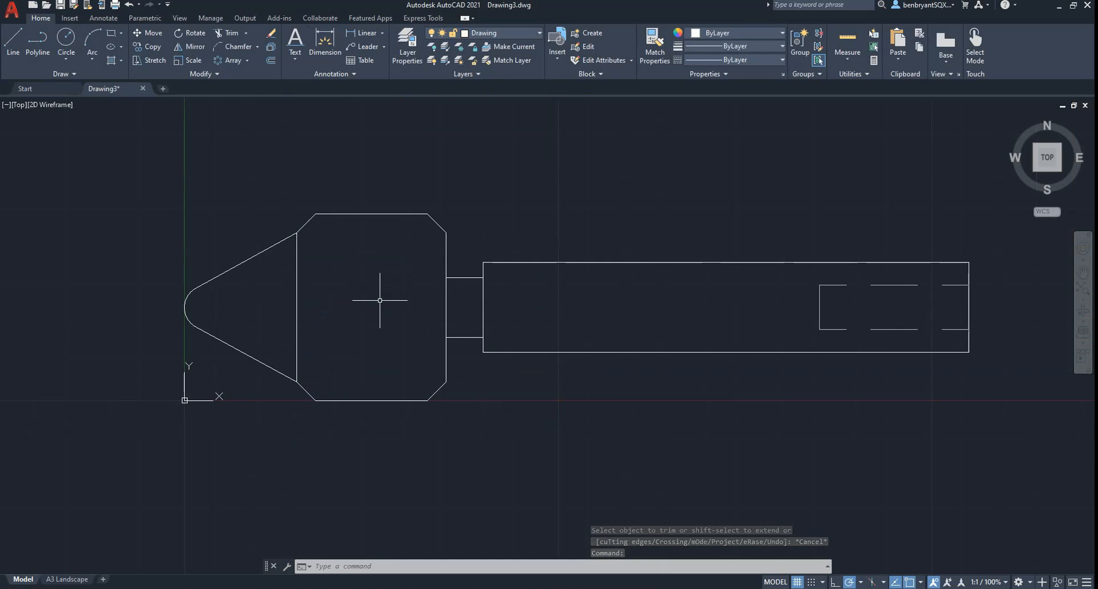
{"action": "type", "text": "l"}
{"action": "key", "text": "Return"}
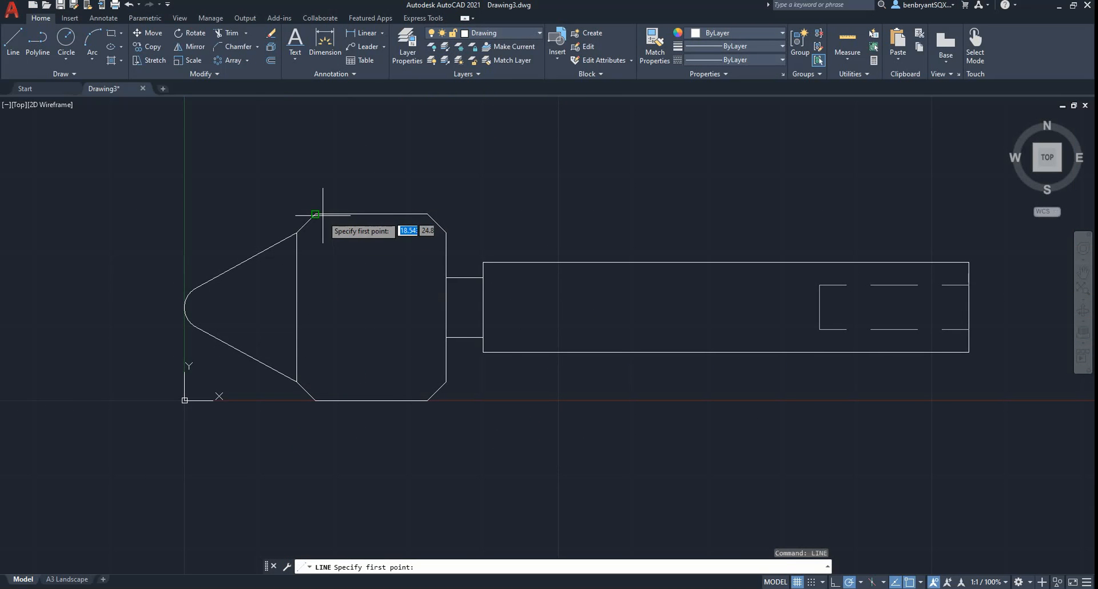
{"action": "left_click", "coordinate": [317, 214]}
{"action": "left_click", "coordinate": [316, 401]}
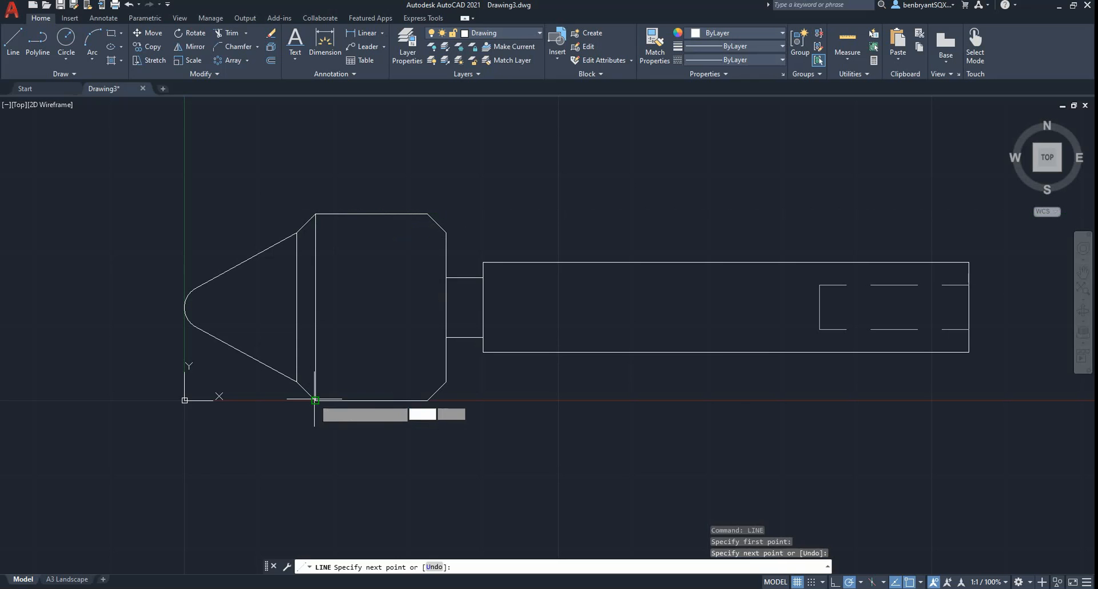
{"action": "key", "text": "Return"}
{"action": "key", "text": "Return"}
{"action": "left_click", "coordinate": [427, 401]}
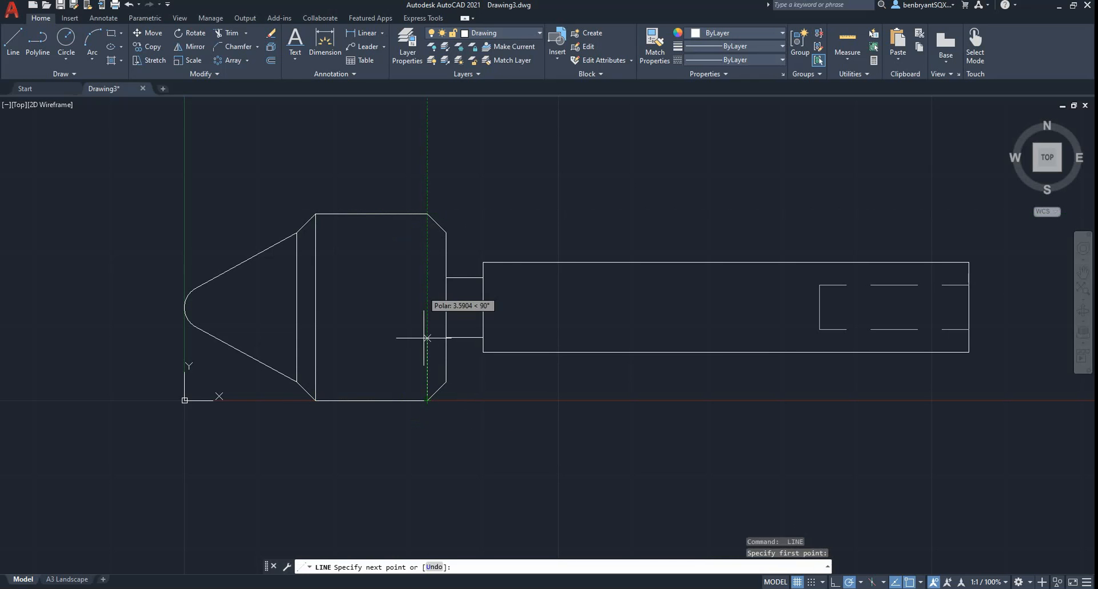
{"action": "left_click", "coordinate": [427, 215]}
{"action": "key", "text": "Return"}
Step: Offset the shank's upper edge 0.875 inward to start the thread lines
{"action": "middle_click_drag", "start_coordinate": [641, 343], "coordinate": [491, 341]}
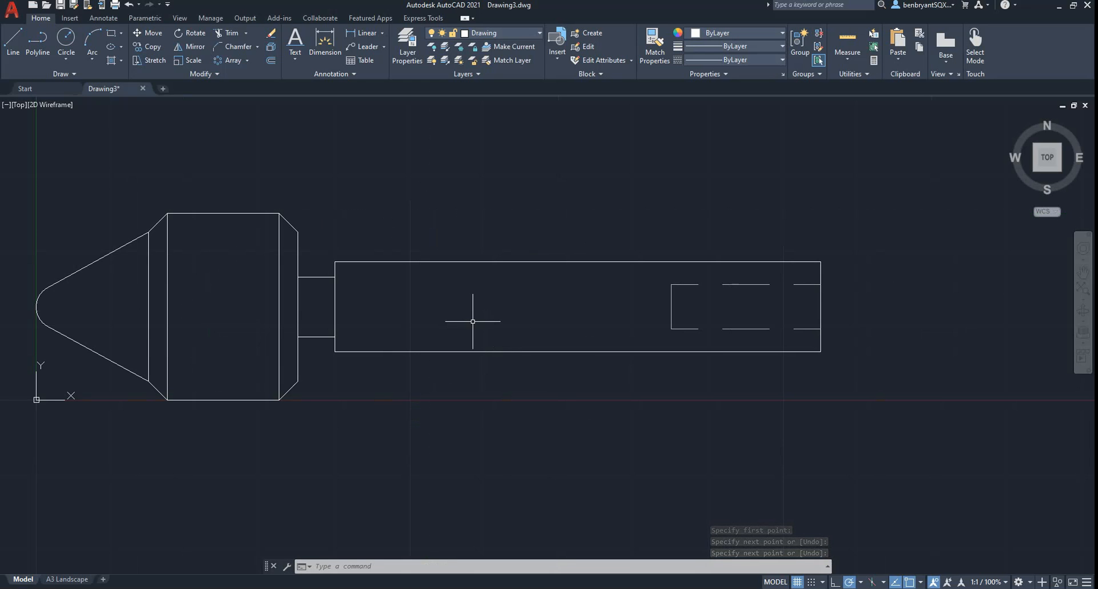
{"action": "type", "text": "offset"}
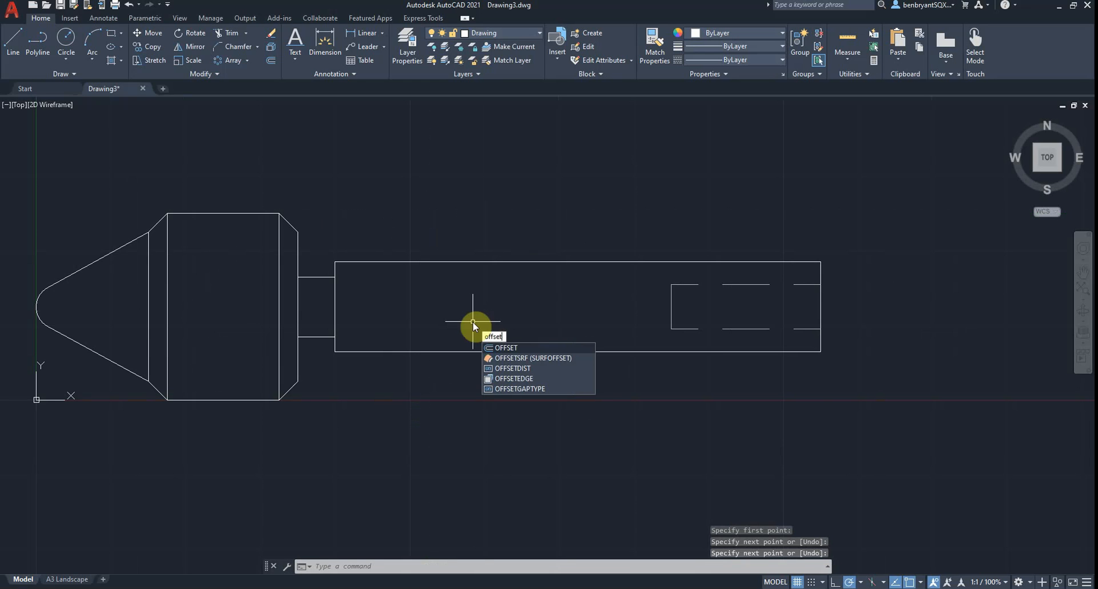
{"action": "key", "text": "Return"}
{"action": "type", "text": "0.8"}
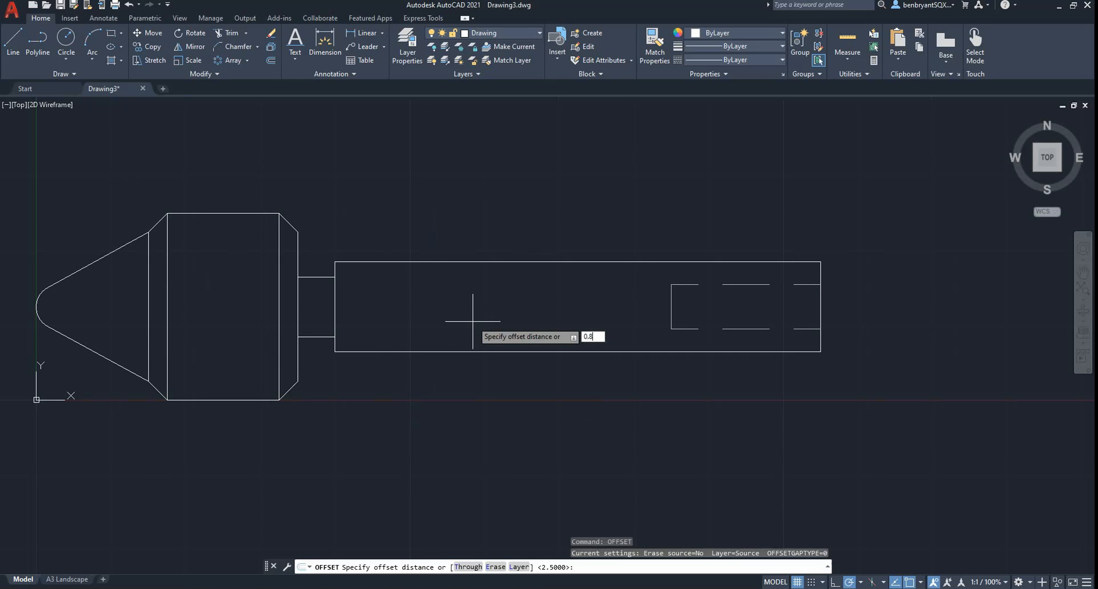
{"action": "type", "text": "75"}
{"action": "key", "text": "Return"}
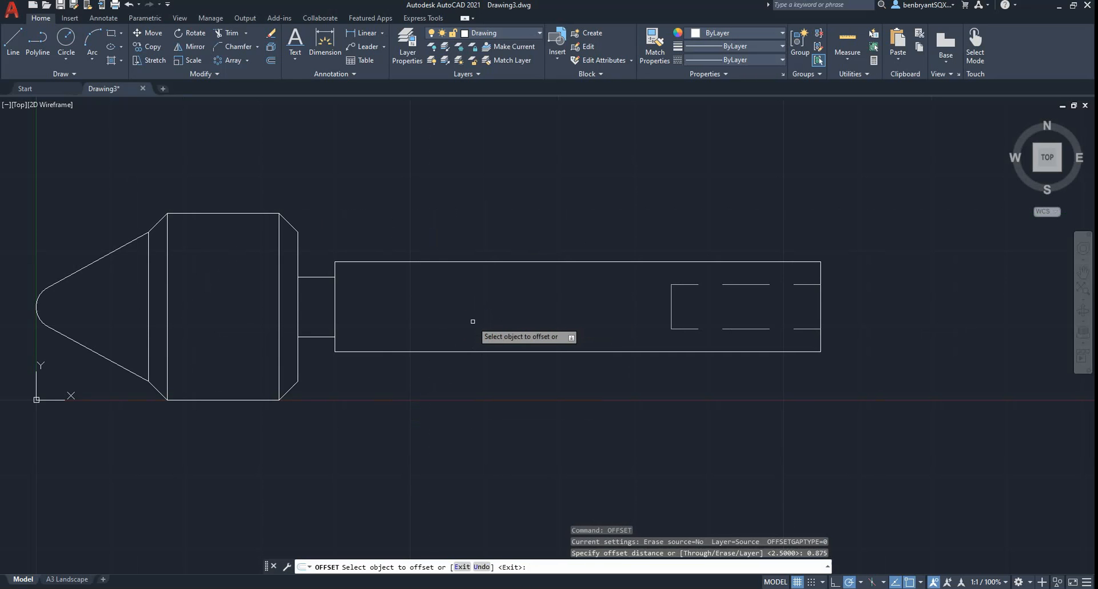
{"action": "left_click", "coordinate": [568, 262]}
{"action": "left_click", "coordinate": [570, 276]}
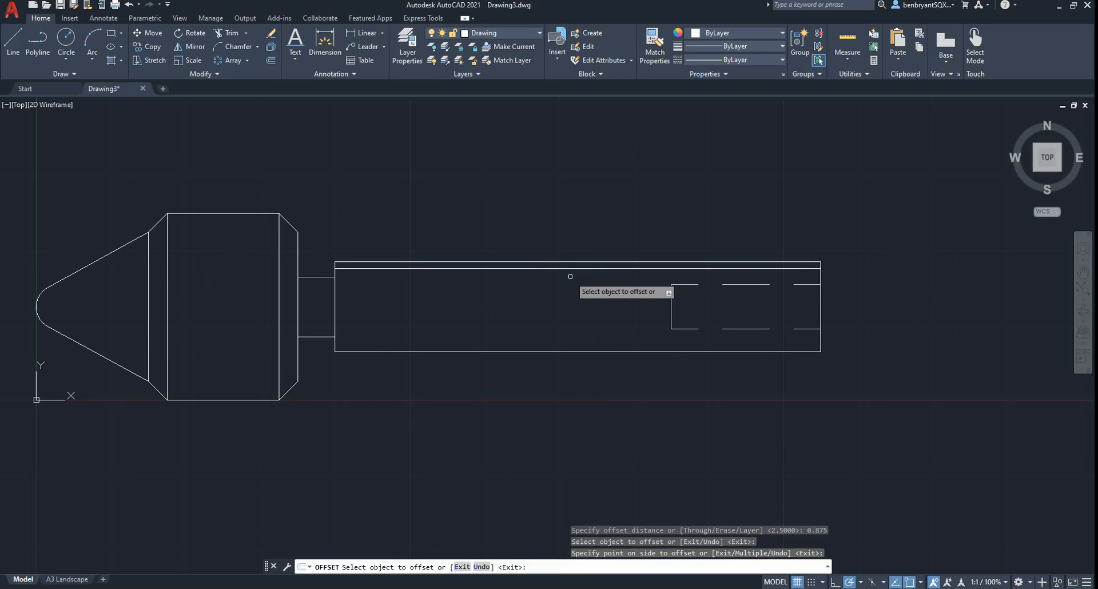
Step: Offset the shank's lower edge and its right end edge inward by the same 0.875 distance
{"action": "left_click", "coordinate": [570, 351]}
{"action": "left_click", "coordinate": [773, 339]}
{"action": "left_click", "coordinate": [820, 341]}
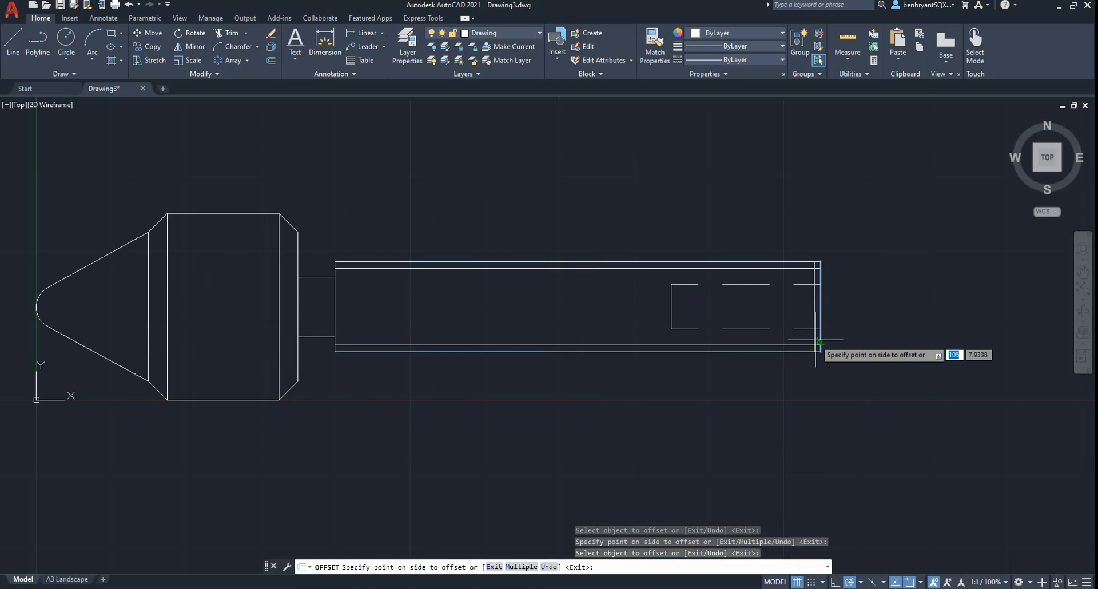
{"action": "left_click", "coordinate": [817, 343]}
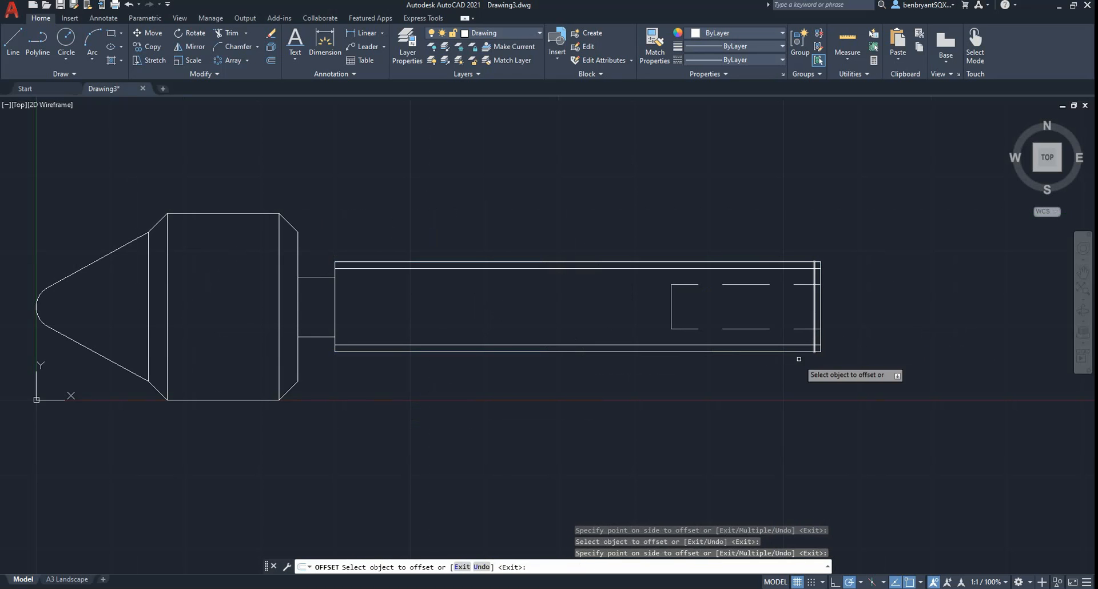
{"action": "scroll", "coordinate": [735, 317], "scroll_direction": "up", "scroll_amount": 2}
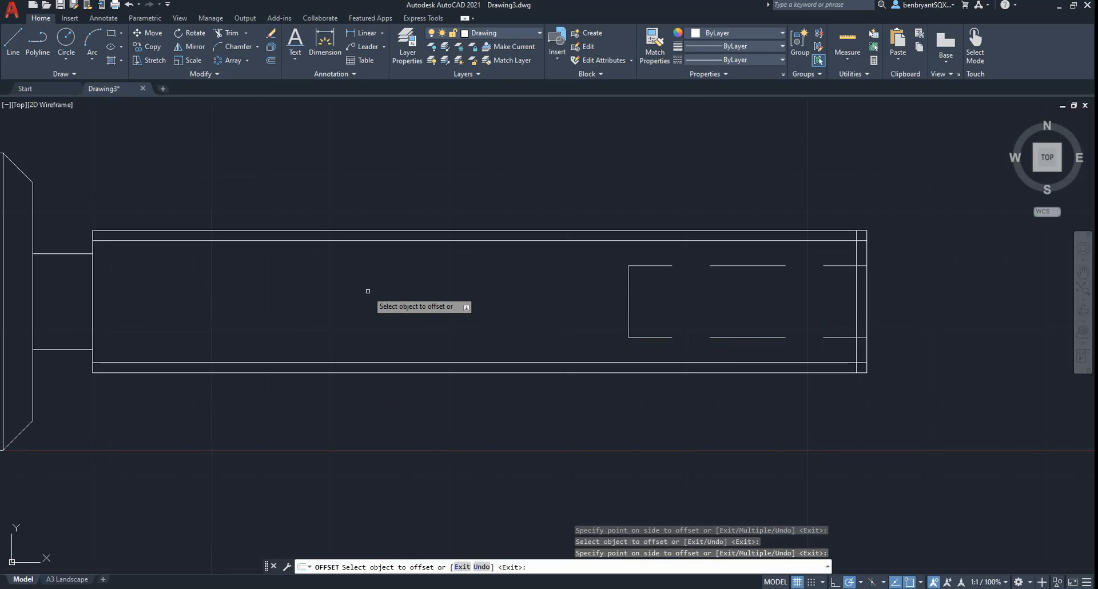
{"action": "key", "text": "Escape"}
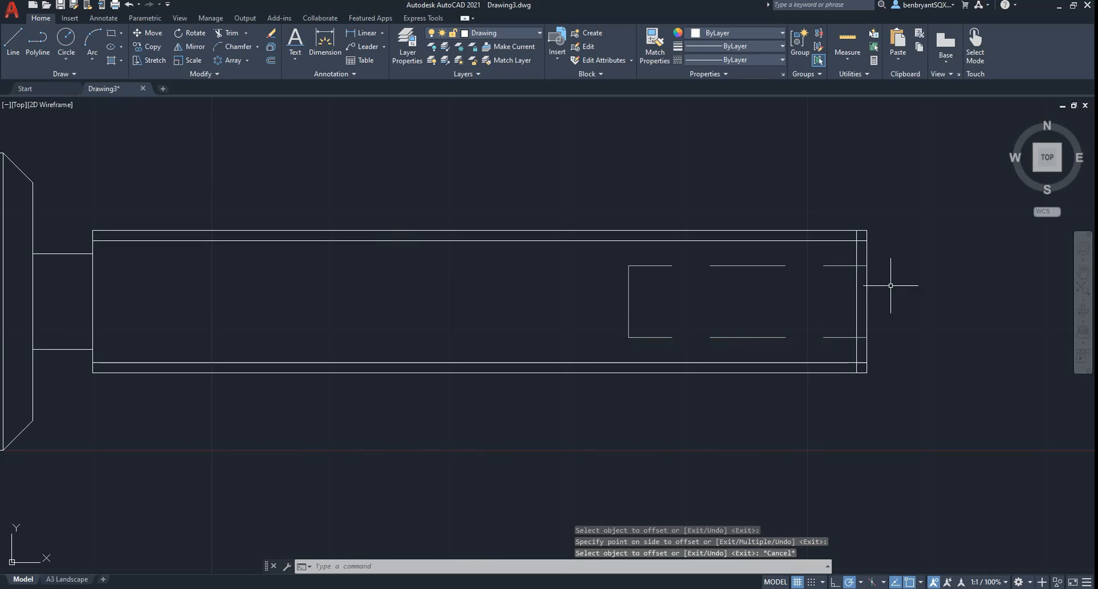
Step: Chamfer the upper and lower corners at the shank's right end with both distances set to 1
{"action": "type", "text": "ch"}
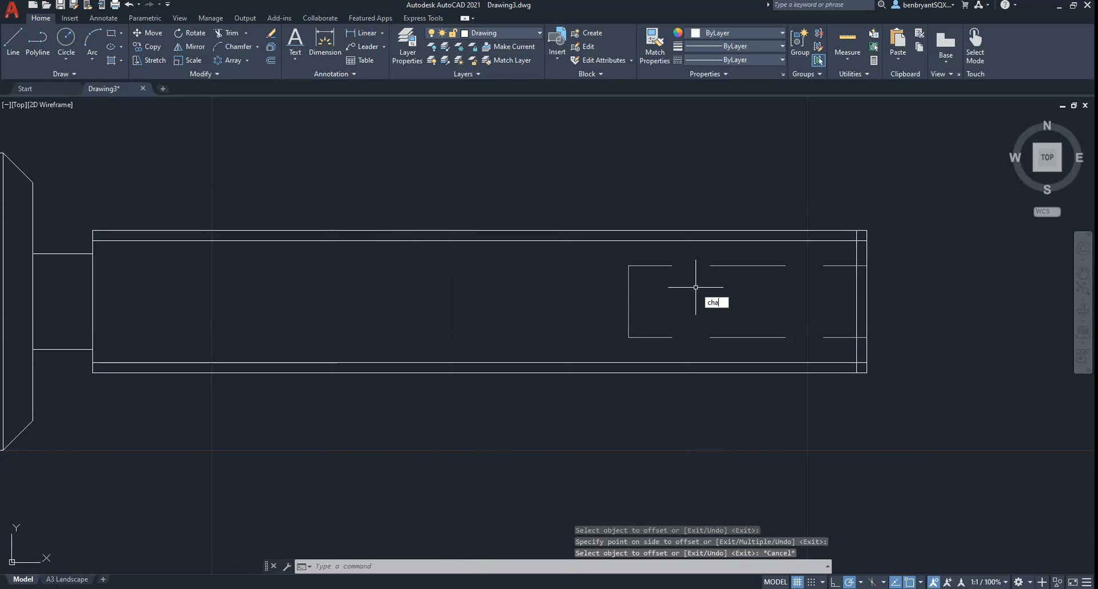
{"action": "type", "text": "a"}
{"action": "key", "text": "Return"}
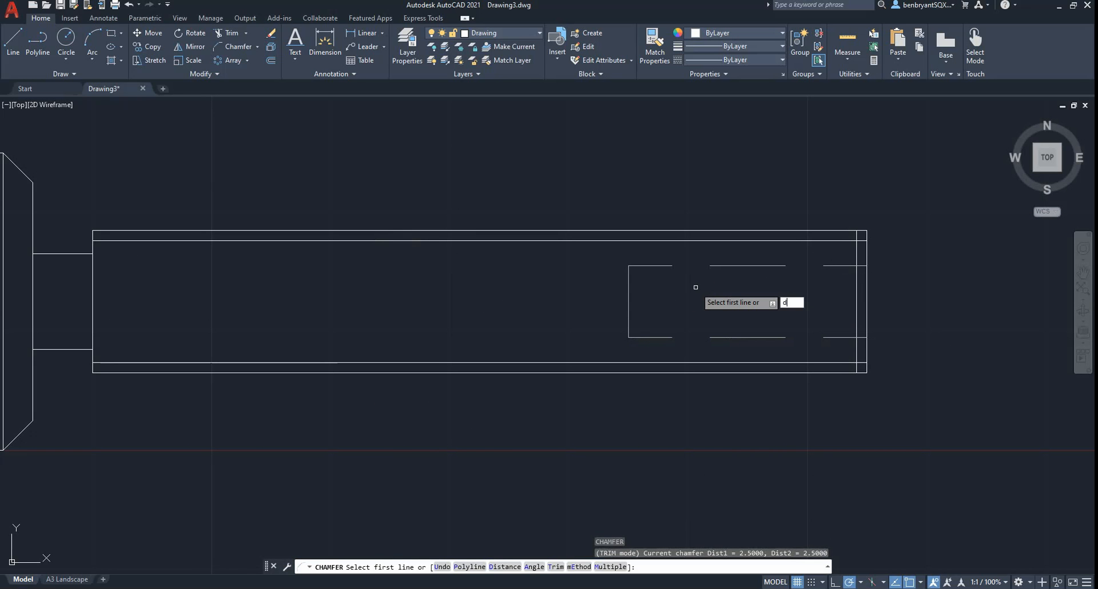
{"action": "key", "text": "Return"}
{"action": "type", "text": "1"}
{"action": "key", "text": "Return"}
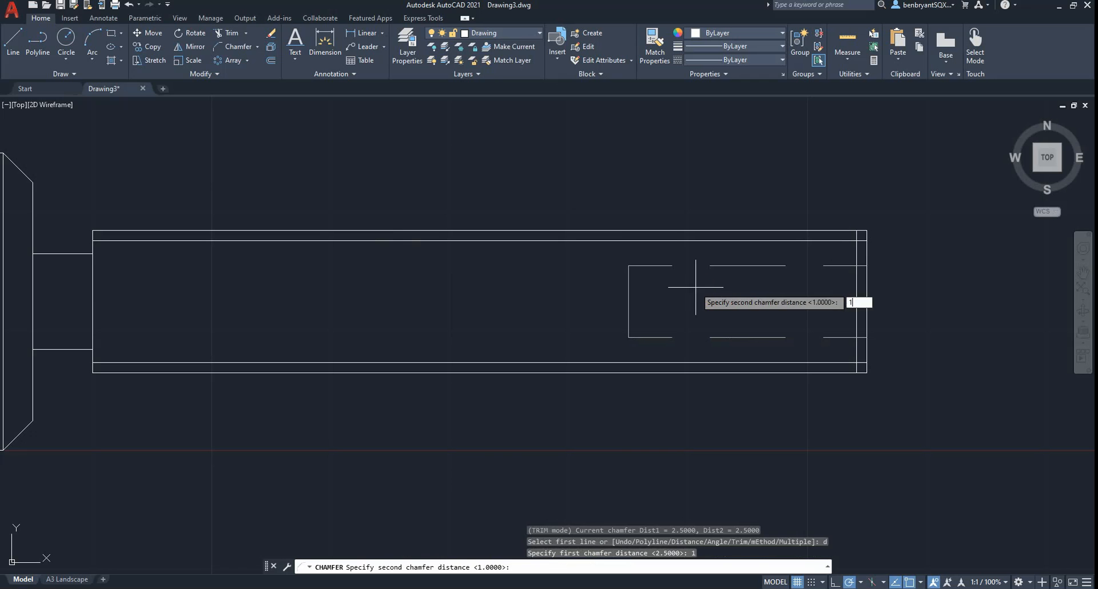
{"action": "type", "text": "1"}
{"action": "key", "text": "Return"}
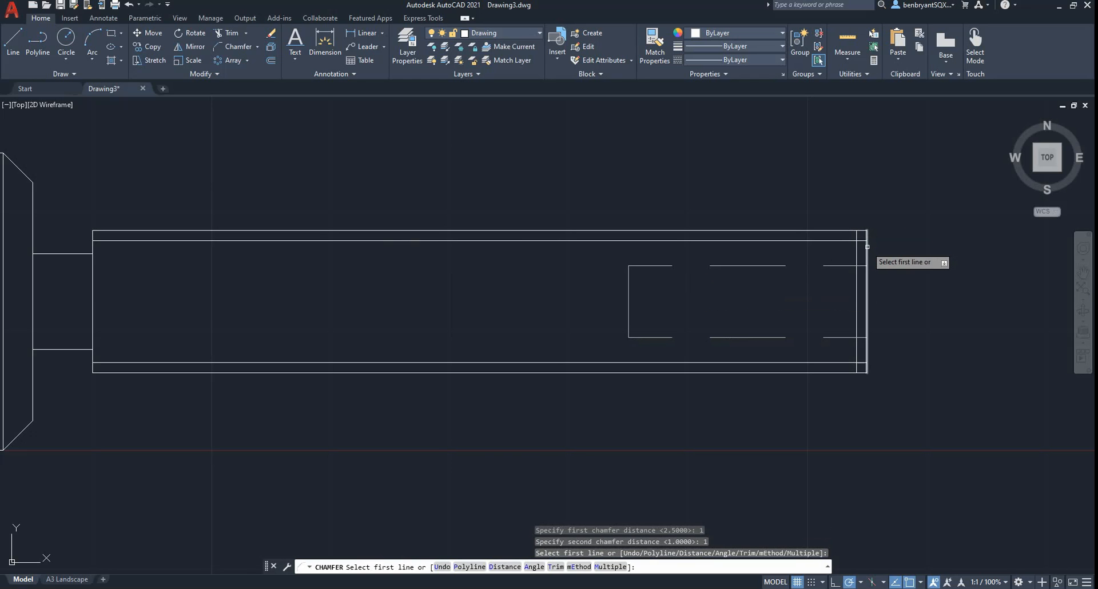
{"action": "left_click", "coordinate": [850, 232]}
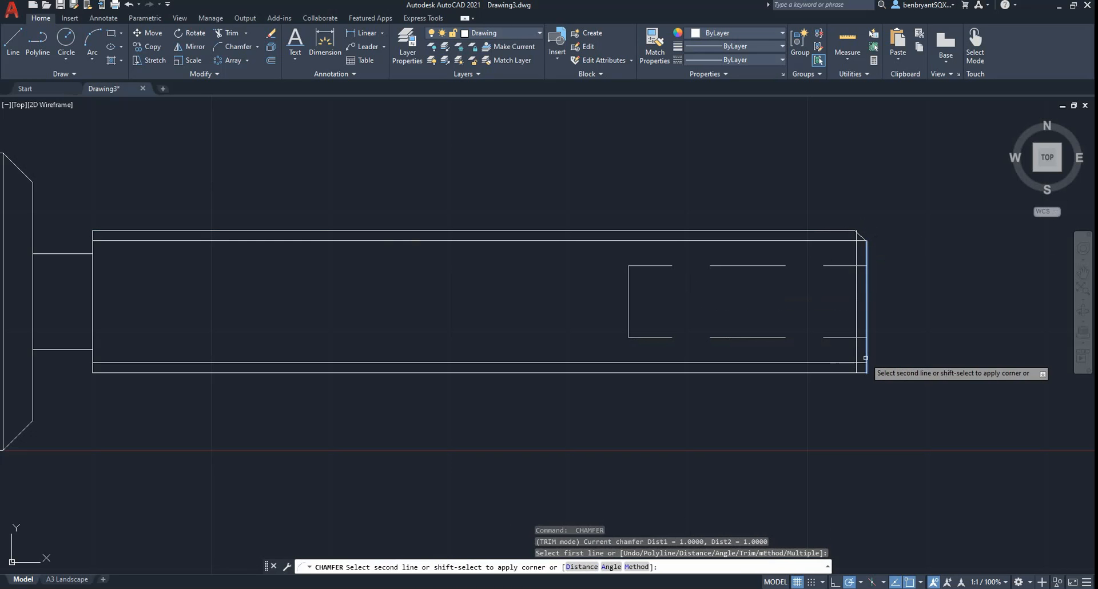
{"action": "left_click", "coordinate": [857, 381]}
{"action": "key", "text": "Escape"}
{"action": "scroll", "coordinate": [857, 384], "scroll_direction": "up", "scroll_amount": 4}
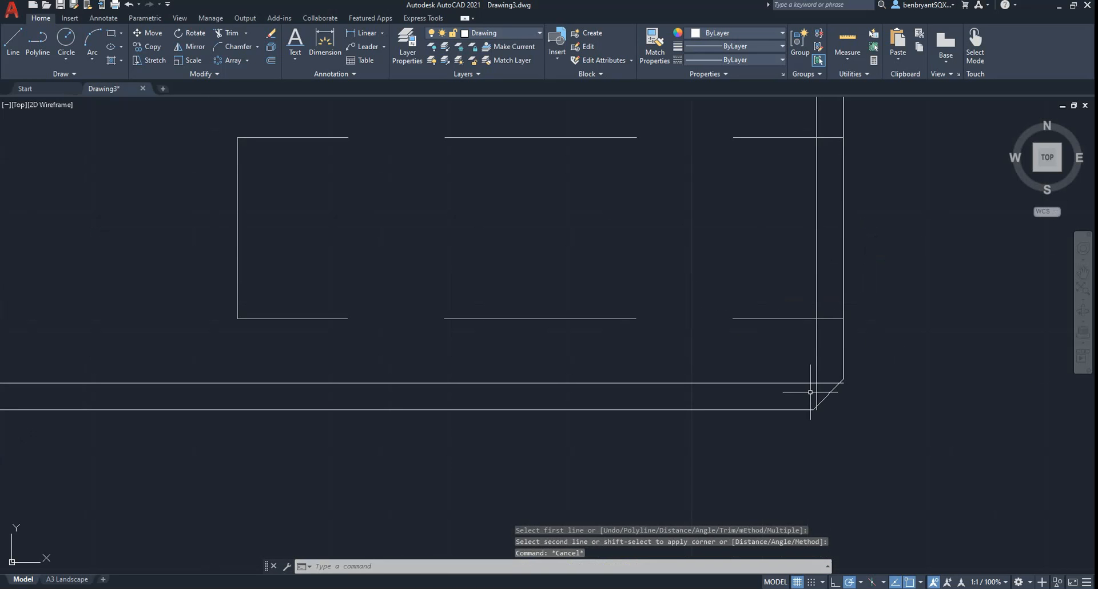
{"action": "left_click", "coordinate": [821, 416]}
{"action": "key", "text": "Escape"}
{"action": "left_click", "coordinate": [816, 403]}
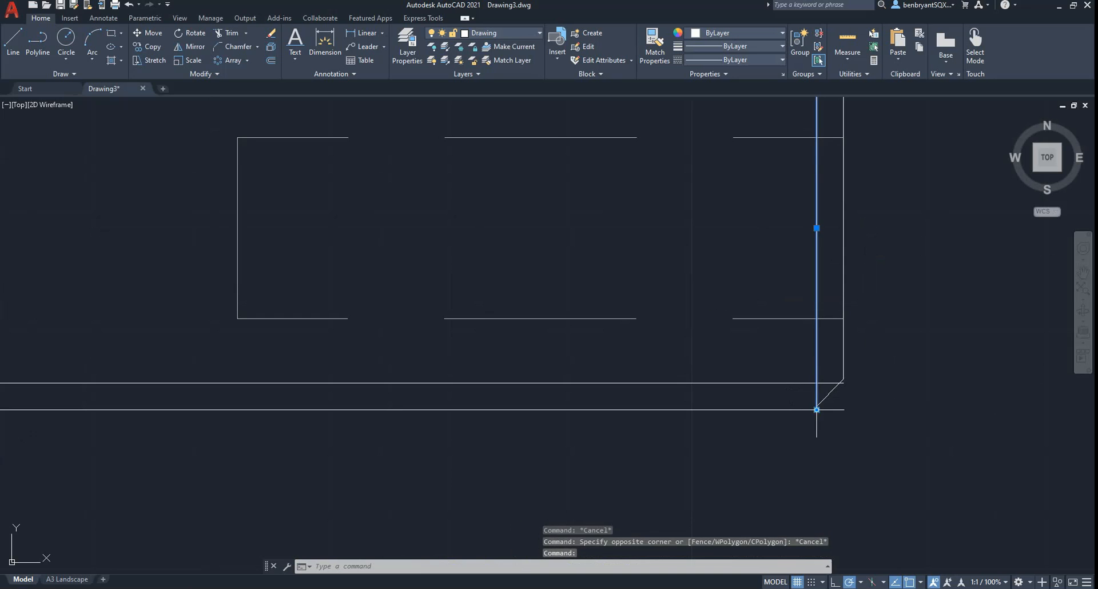
{"action": "mouse_move", "coordinate": [818, 411]}
{"action": "key", "text": "Escape"}
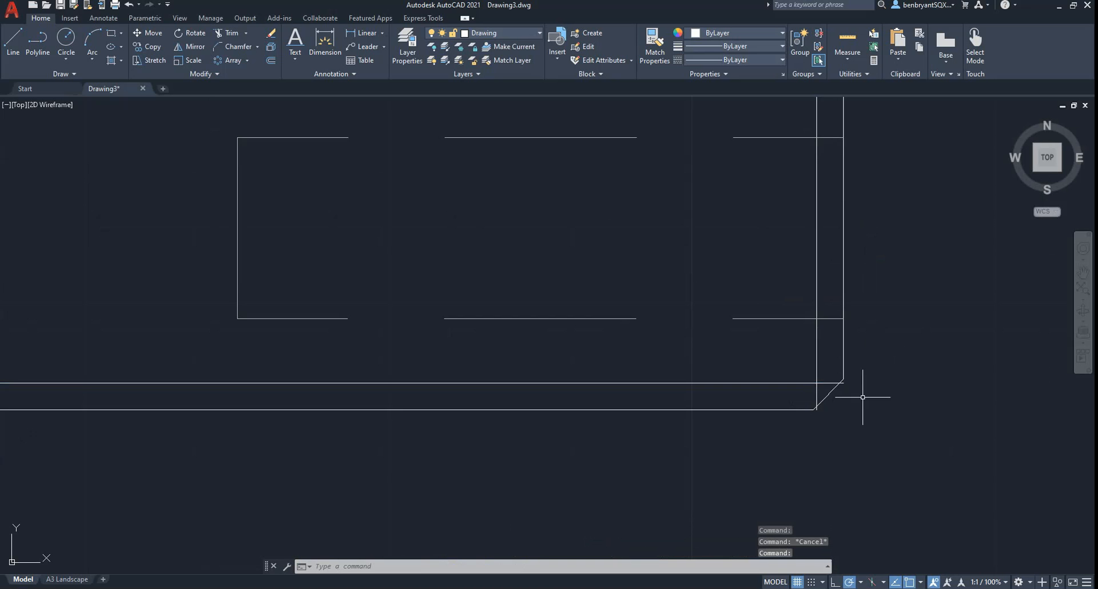
Step: Trim the ends of the two offset lines that project beyond the shank's lower chamfer
{"action": "scroll", "coordinate": [852, 406], "scroll_direction": "up", "scroll_amount": 5}
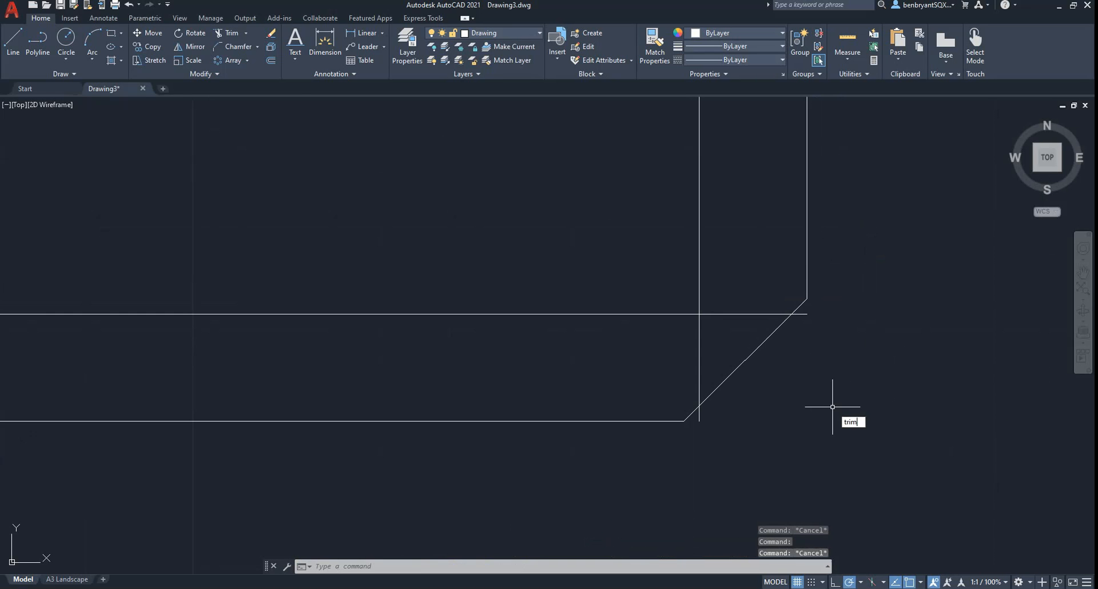
{"action": "key", "text": "Return"}
{"action": "left_click", "coordinate": [675, 447]}
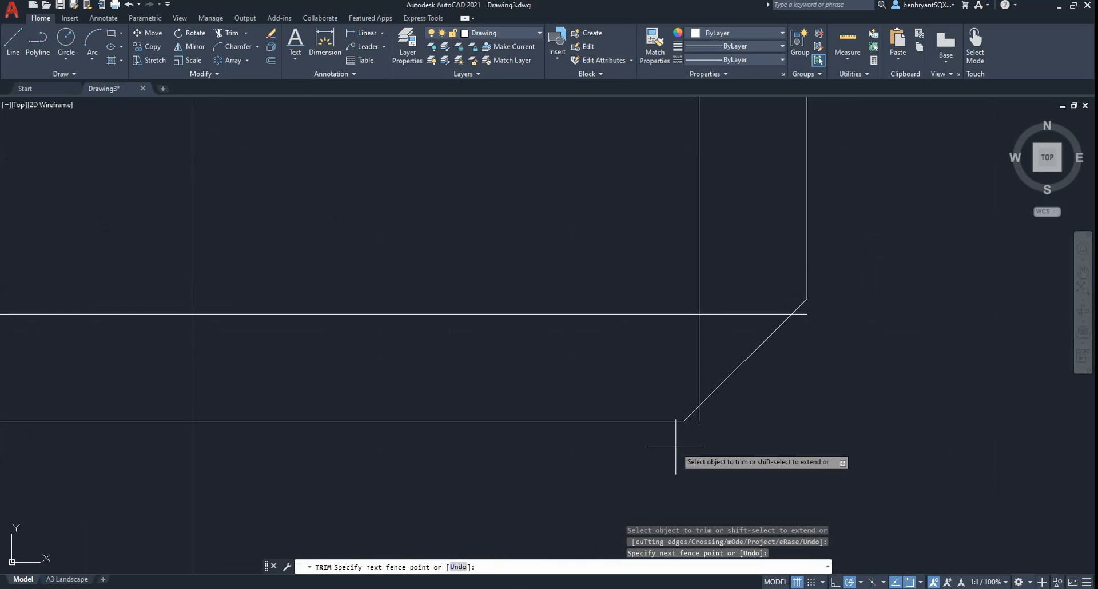
{"action": "left_click", "coordinate": [704, 400]}
{"action": "key", "text": "Return"}
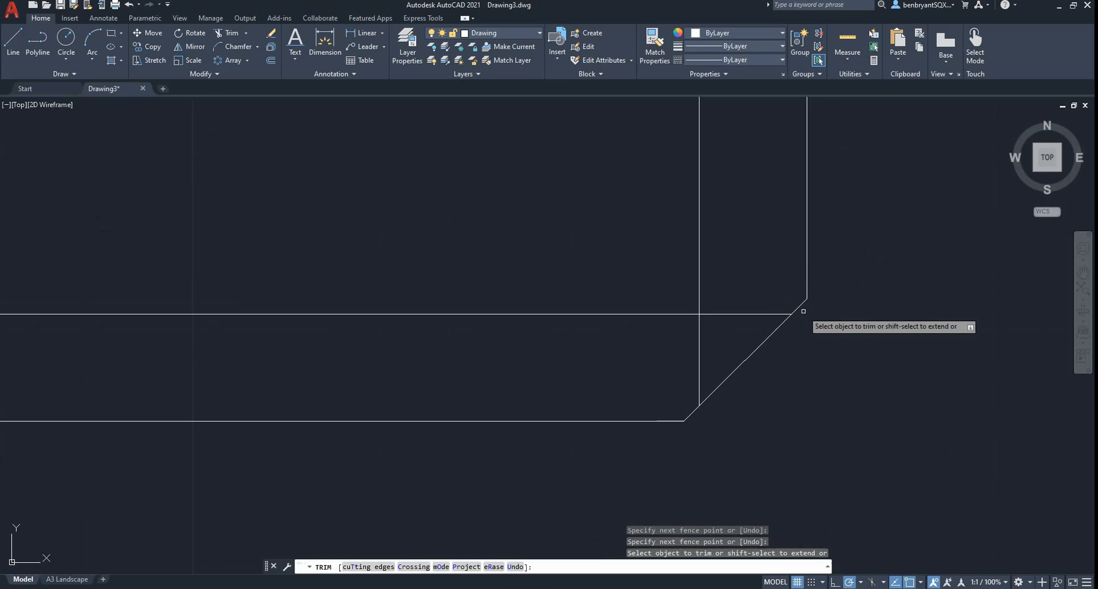
Step: Trim the ends of the two offset lines that project beyond the shank's upper chamfer
{"action": "scroll", "coordinate": [820, 342], "scroll_direction": "down", "scroll_amount": 5}
{"action": "middle_click_drag", "start_coordinate": [814, 161], "coordinate": [773, 412]}
{"action": "scroll", "coordinate": [736, 272], "scroll_direction": "up", "scroll_amount": 6}
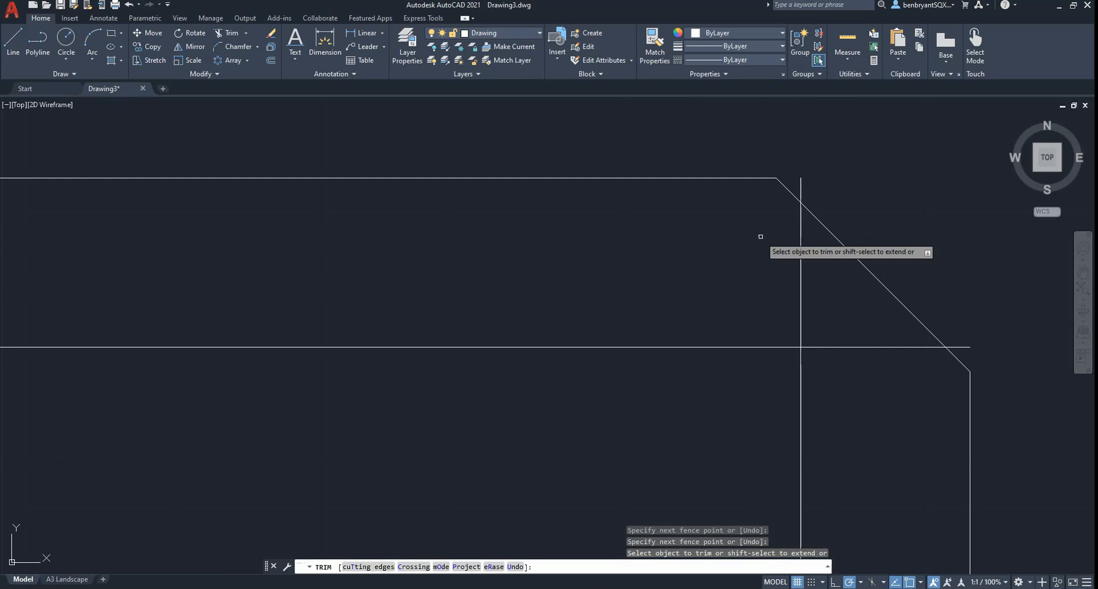
{"action": "left_click", "coordinate": [798, 185]}
{"action": "left_click", "coordinate": [821, 211]}
{"action": "key", "text": "Return"}
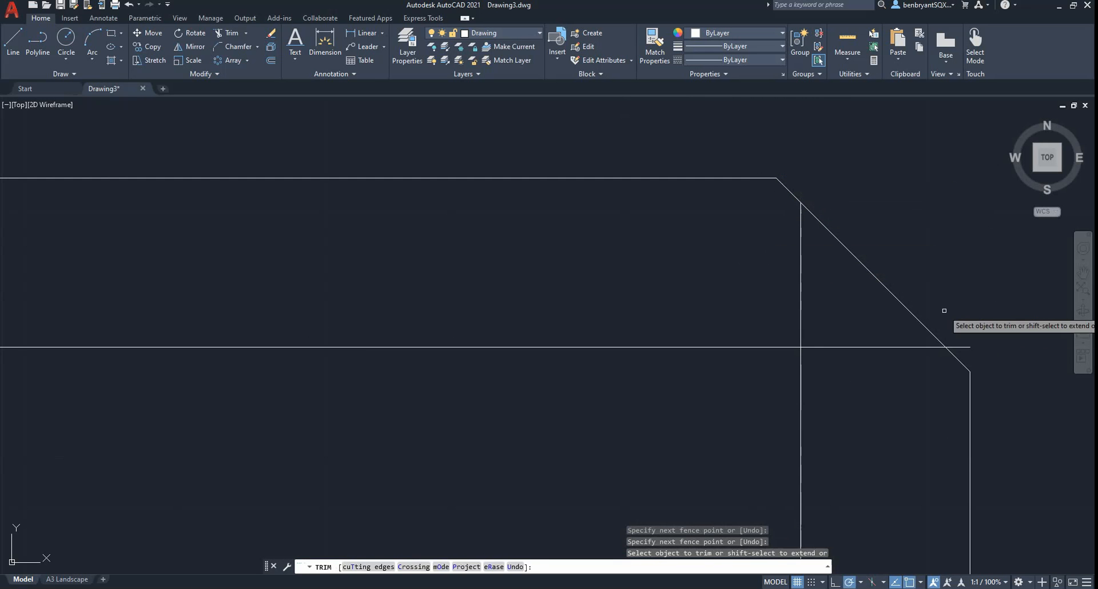
{"action": "left_click", "coordinate": [944, 310]}
{"action": "left_click", "coordinate": [963, 351]}
{"action": "key", "text": "Return"}
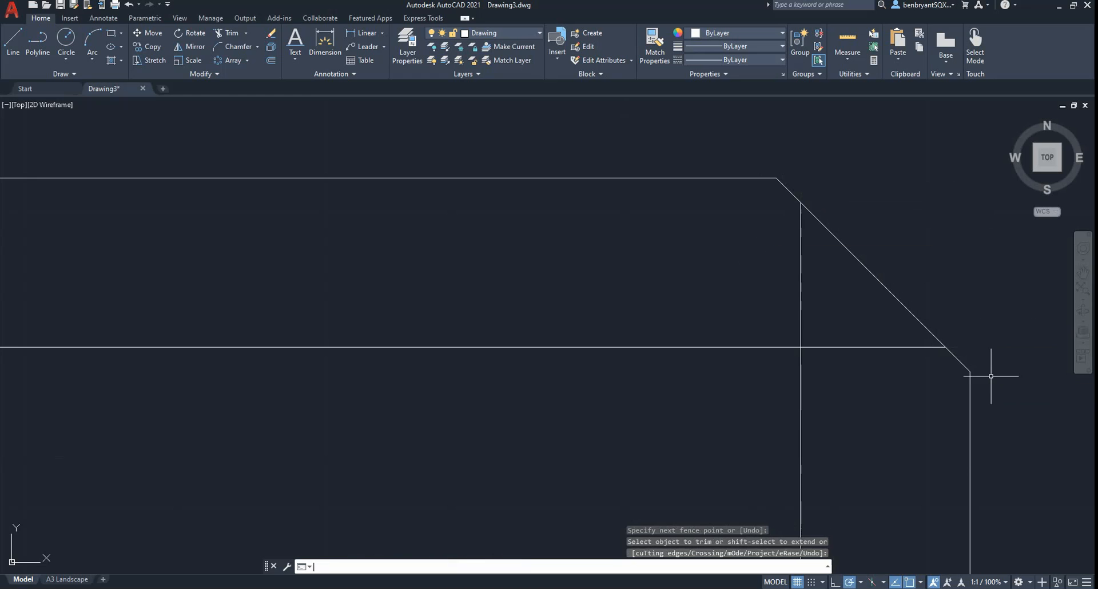
{"action": "key", "text": "Escape"}
{"action": "scroll", "coordinate": [875, 416], "scroll_direction": "down", "scroll_amount": 2}
{"action": "scroll", "coordinate": [757, 326], "scroll_direction": "down", "scroll_amount": 2}
{"action": "scroll", "coordinate": [629, 274], "scroll_direction": "down", "scroll_amount": 2}
{"action": "middle_click_drag", "start_coordinate": [502, 233], "coordinate": [668, 320]}
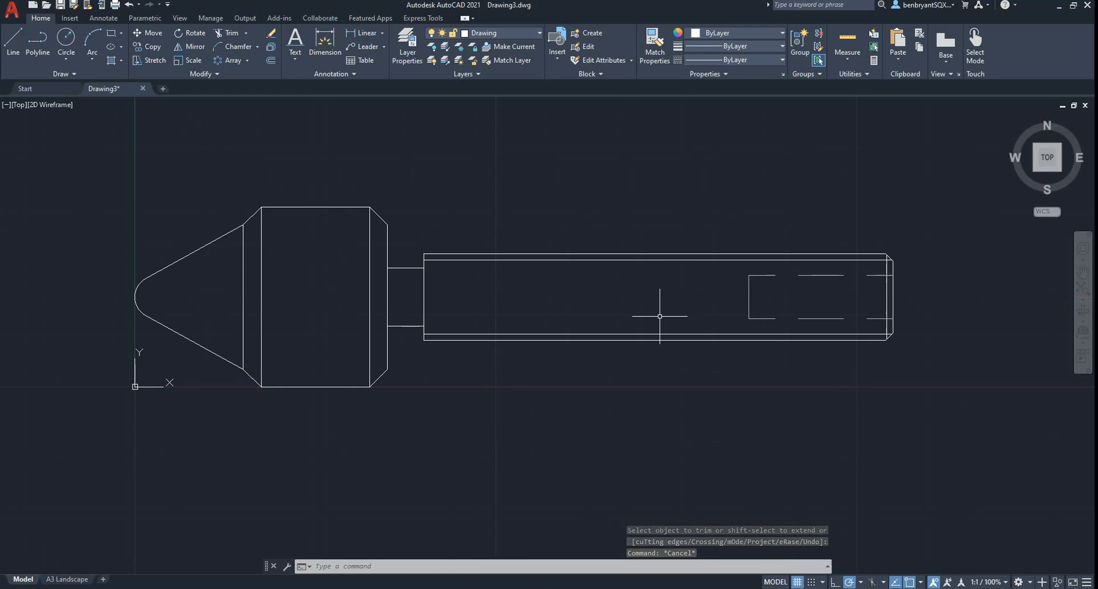
{"action": "scroll", "coordinate": [830, 334], "scroll_direction": "up", "scroll_amount": 2}
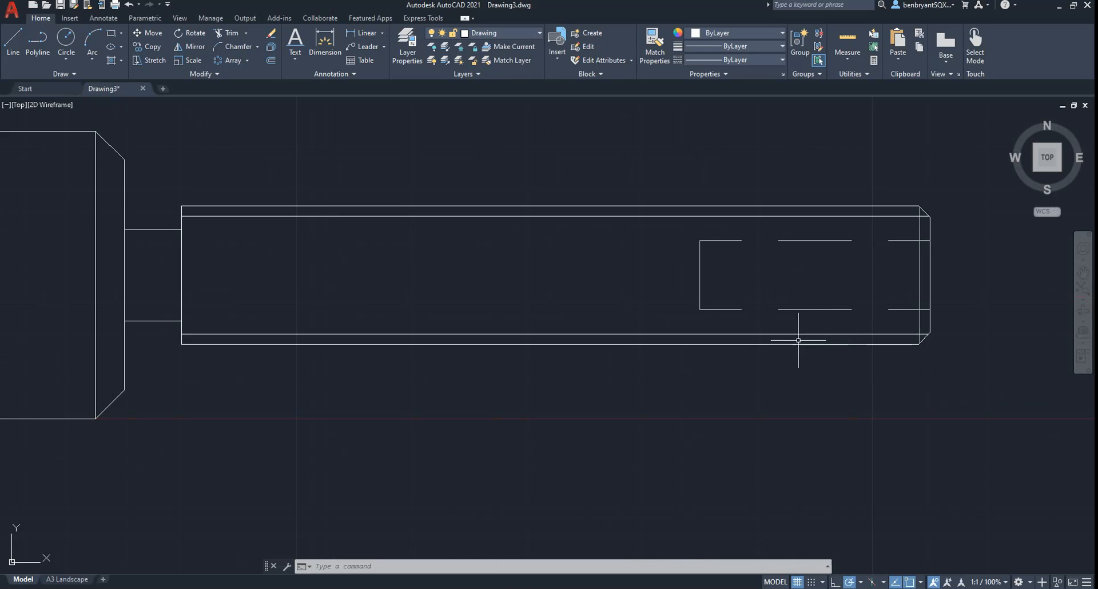
{"action": "mouse_move", "coordinate": [643, 367]}
{"action": "middle_mouse_down"}
{"action": "mouse_move", "coordinate": [697, 387]}
{"action": "mouse_move", "coordinate": [697, 401]}
{"action": "middle_mouse_up"}
{"action": "scroll", "coordinate": [698, 401], "scroll_direction": "down", "scroll_amount": 1}
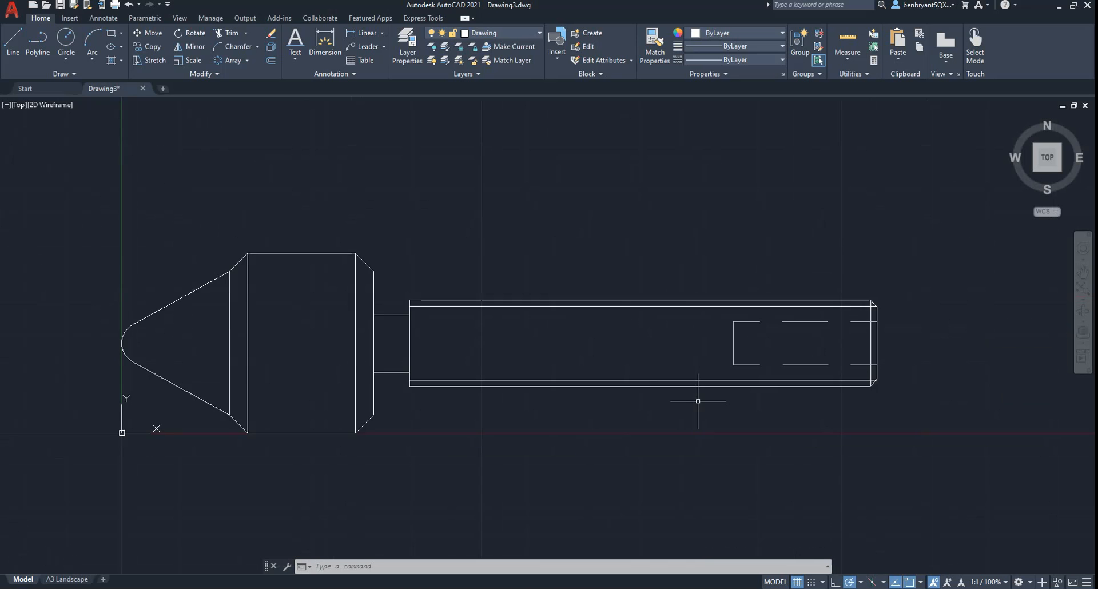
{"action": "scroll", "coordinate": [647, 384], "scroll_direction": "down", "scroll_amount": 1}
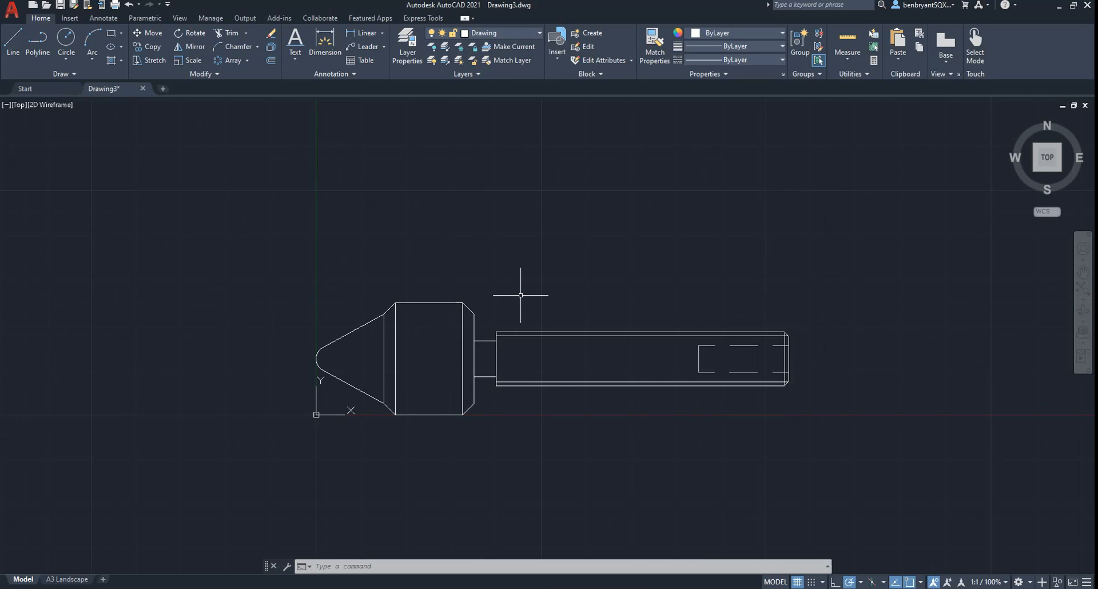
Step: Draw a small circle inside the head's rectangular middle section as a hatch boundary
{"action": "left_click", "coordinate": [68, 41]}
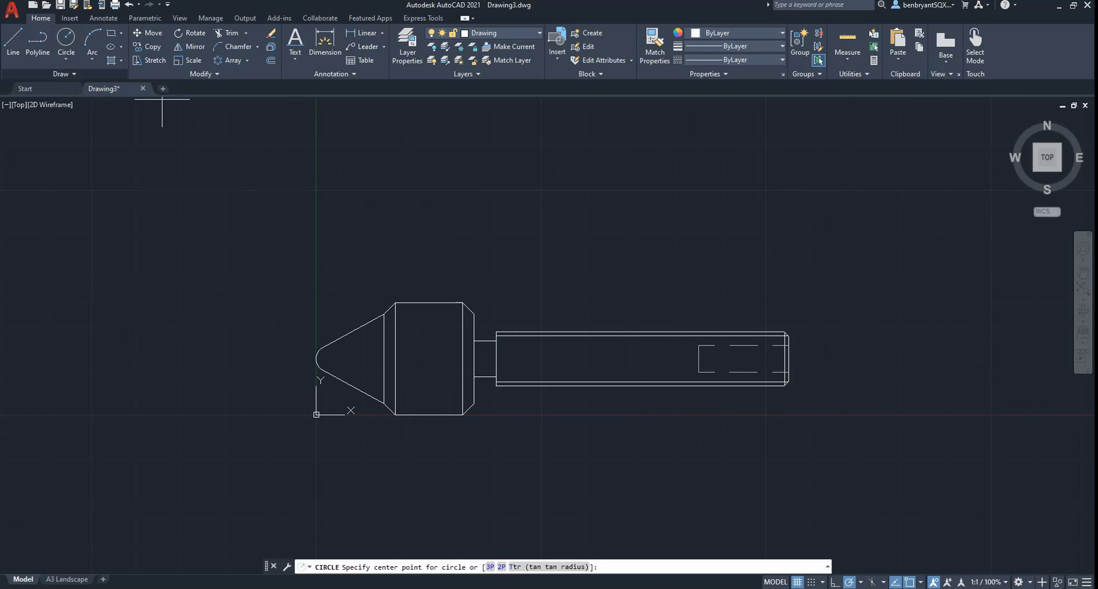
{"action": "left_click", "coordinate": [422, 347]}
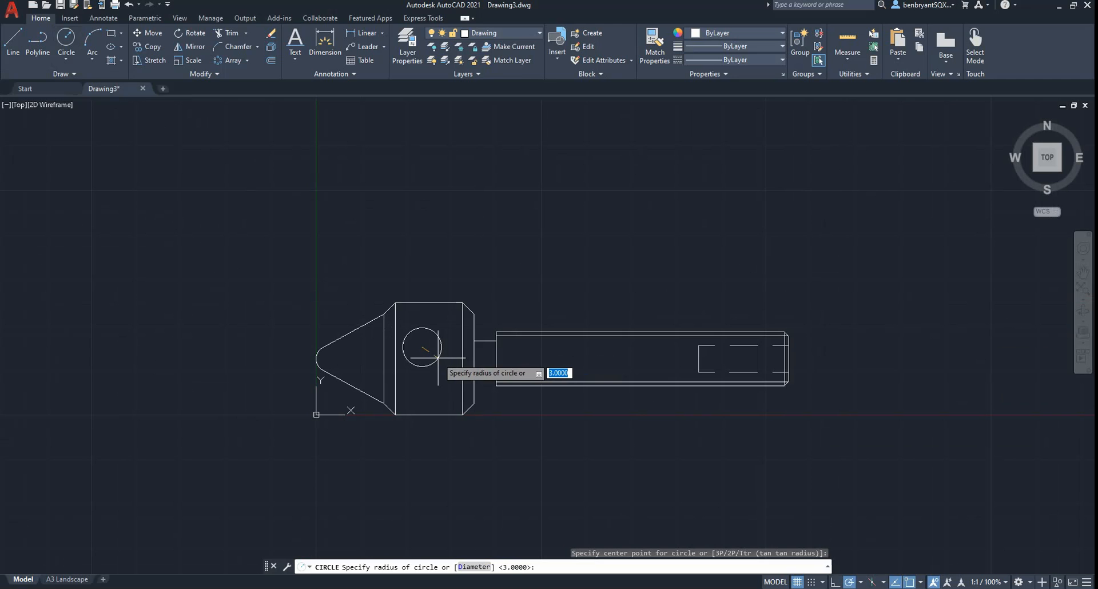
{"action": "left_click", "coordinate": [440, 361]}
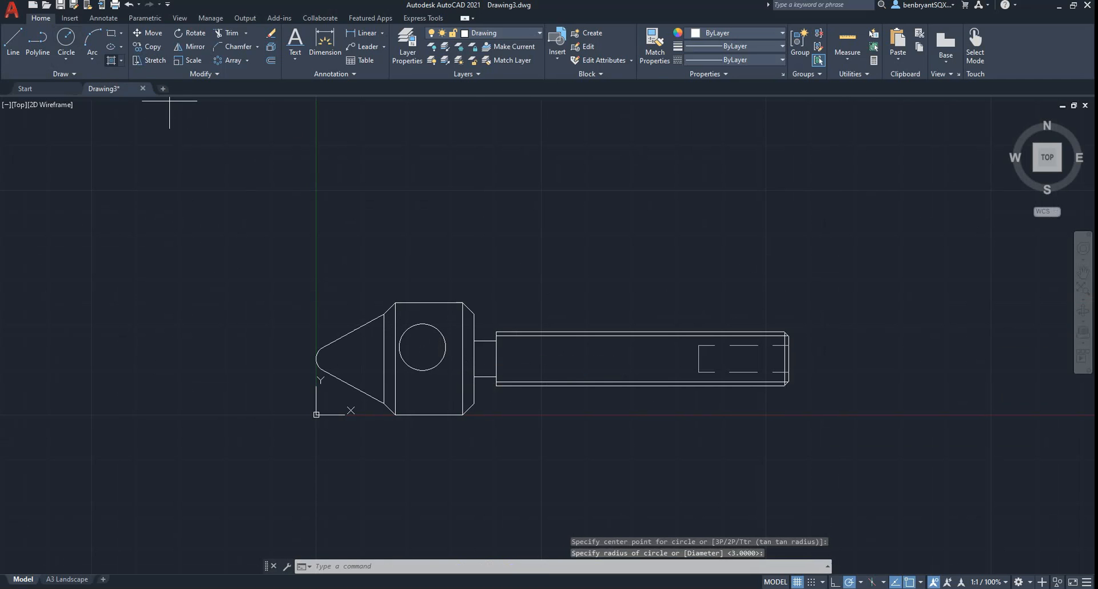
Step: Hatch the inside of the circle with the ANSI37 pattern and delete the circle outline
{"action": "left_click", "coordinate": [112, 60]}
{"action": "scroll", "coordinate": [121, 54], "scroll_direction": "down", "scroll_amount": 2}
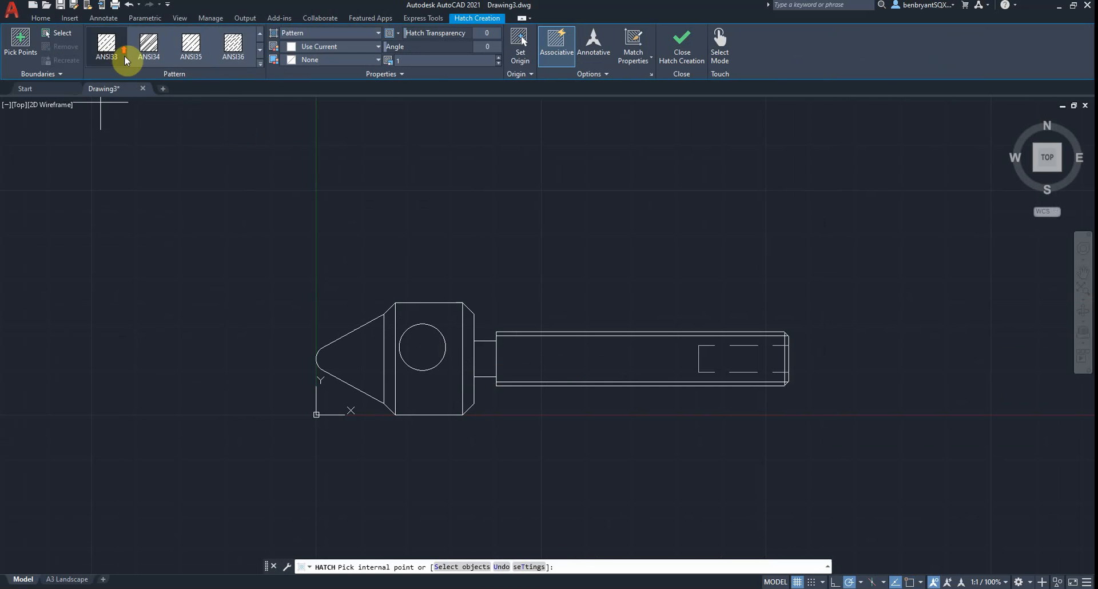
{"action": "left_click", "coordinate": [120, 48]}
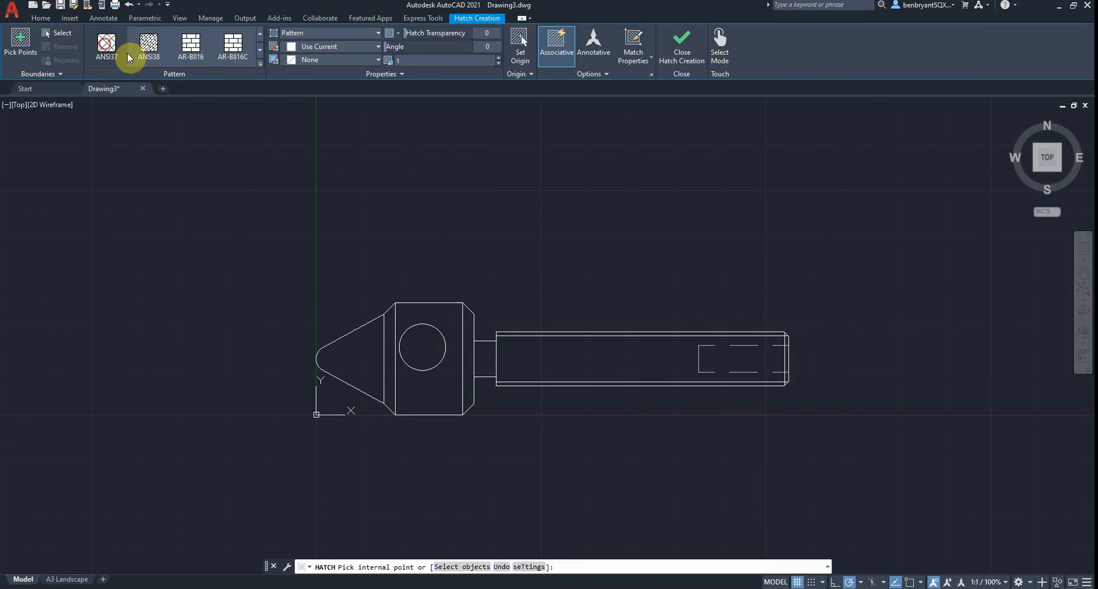
{"action": "left_click", "coordinate": [416, 366]}
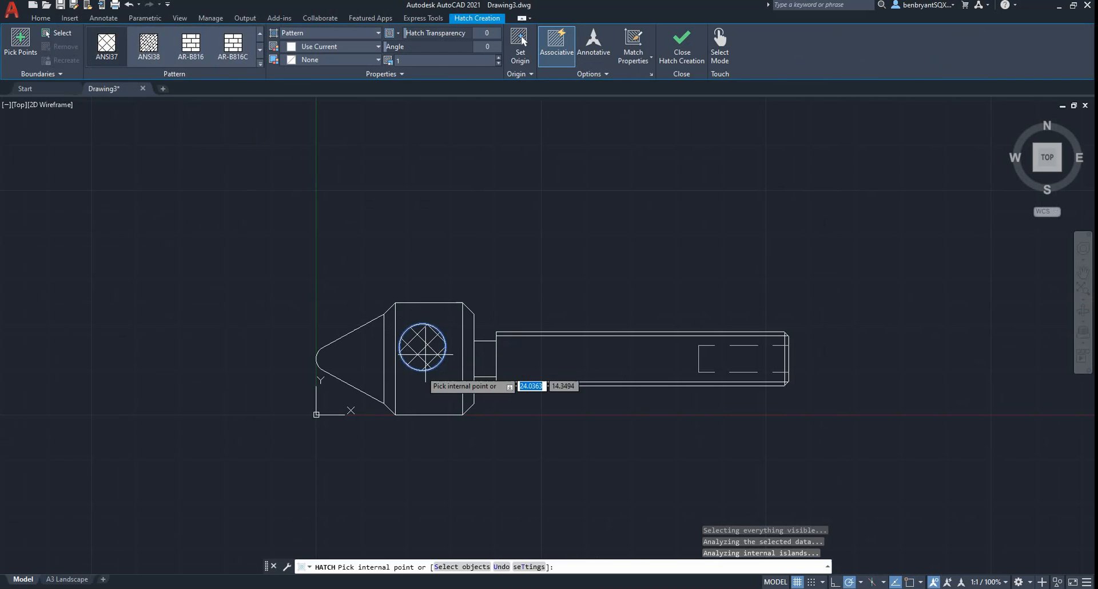
{"action": "key", "text": "Escape"}
{"action": "key", "text": "Delete"}
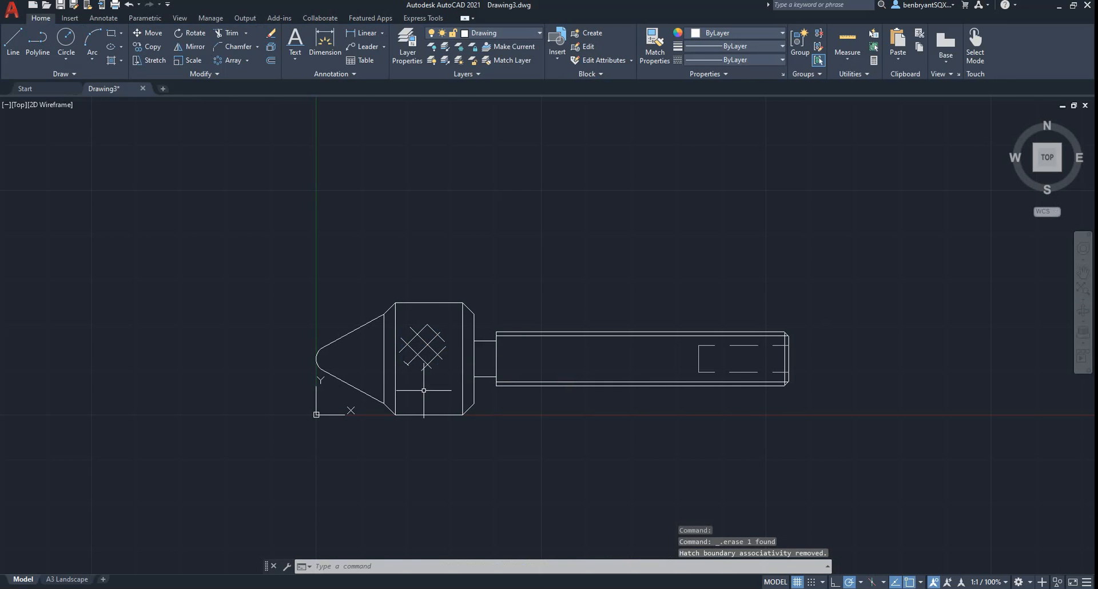
Step: Move the knurl hatch to the centre of the head's rectangular middle section
{"action": "left_click", "coordinate": [419, 352]}
{"action": "left_click", "coordinate": [422, 347]}
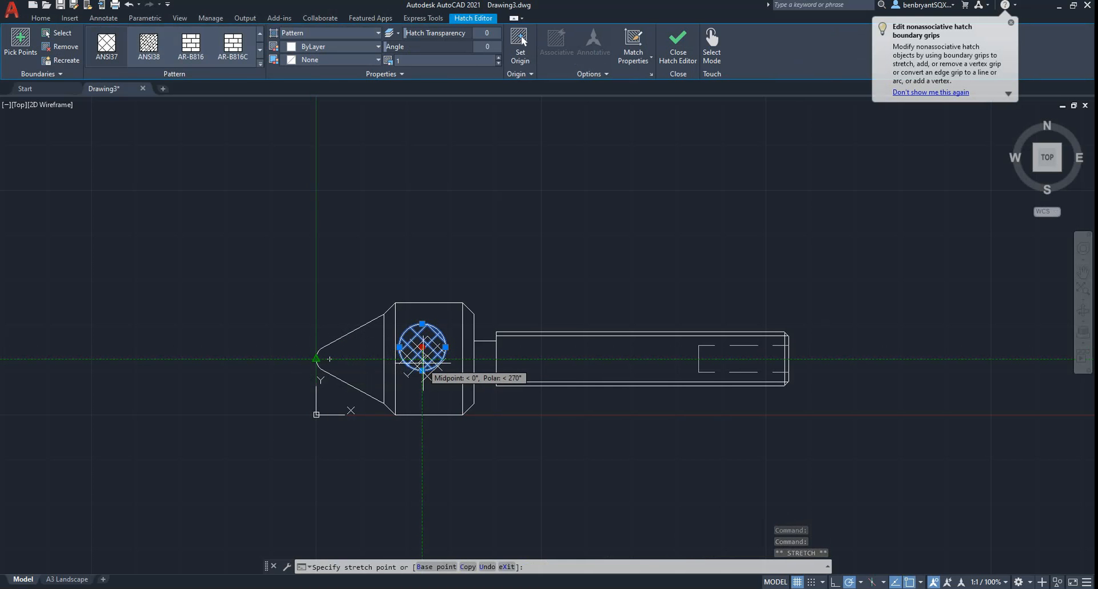
{"action": "left_click", "coordinate": [428, 359]}
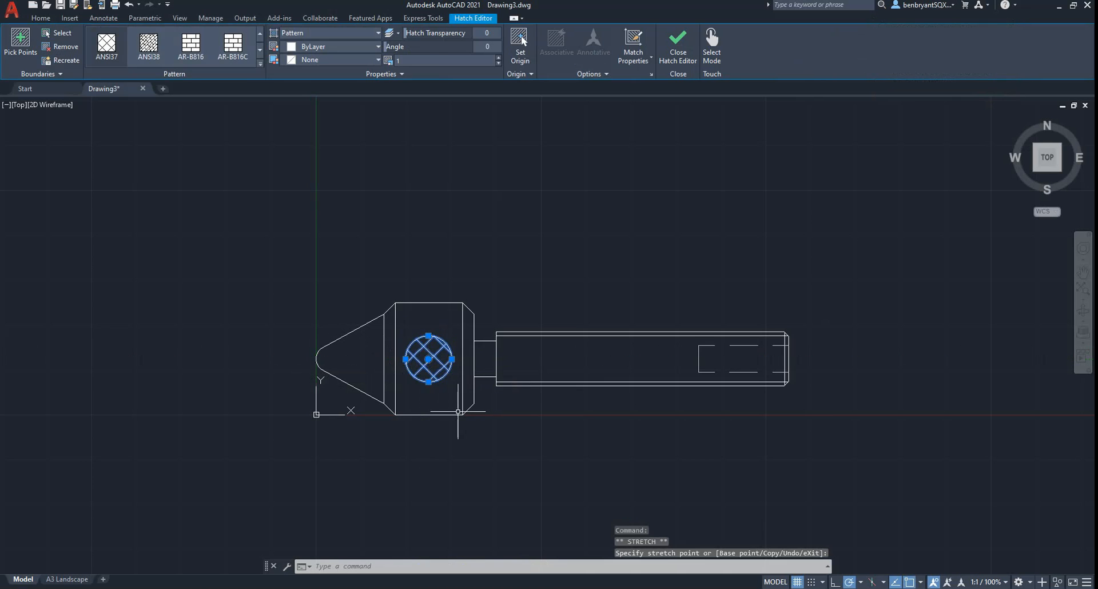
{"action": "key", "text": "Escape"}
Step: Turn the Construction layer back on
{"action": "scroll", "coordinate": [661, 404], "scroll_direction": "down", "scroll_amount": 1}
{"action": "scroll", "coordinate": [661, 404], "scroll_direction": "up", "scroll_amount": 1}
{"action": "middle_click_drag", "start_coordinate": [662, 405], "coordinate": [543, 359]}
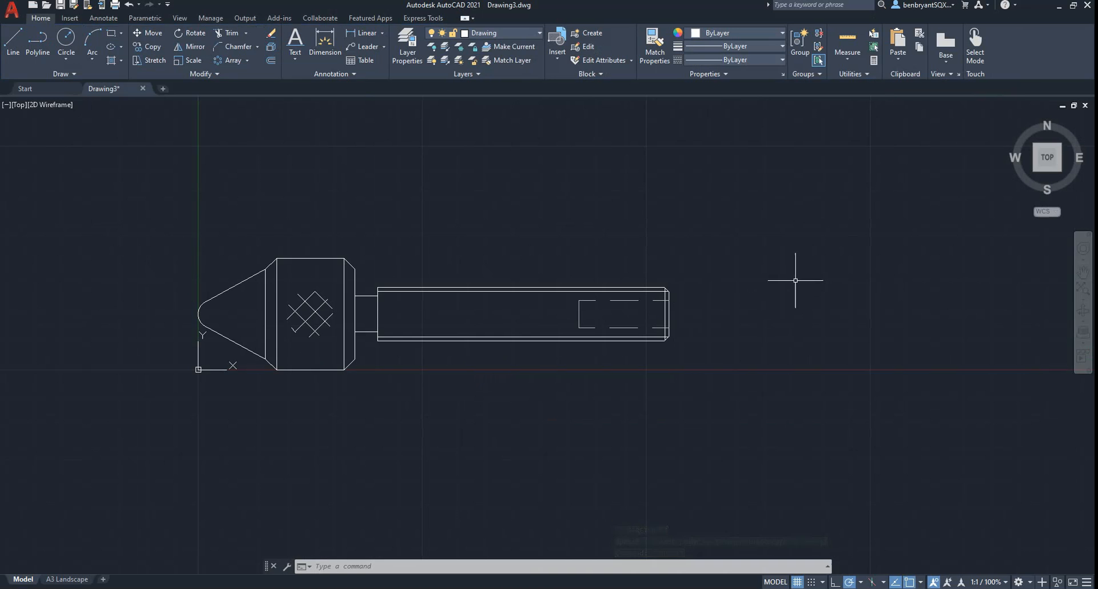
{"action": "left_click", "coordinate": [489, 35]}
{"action": "left_click", "coordinate": [431, 88]}
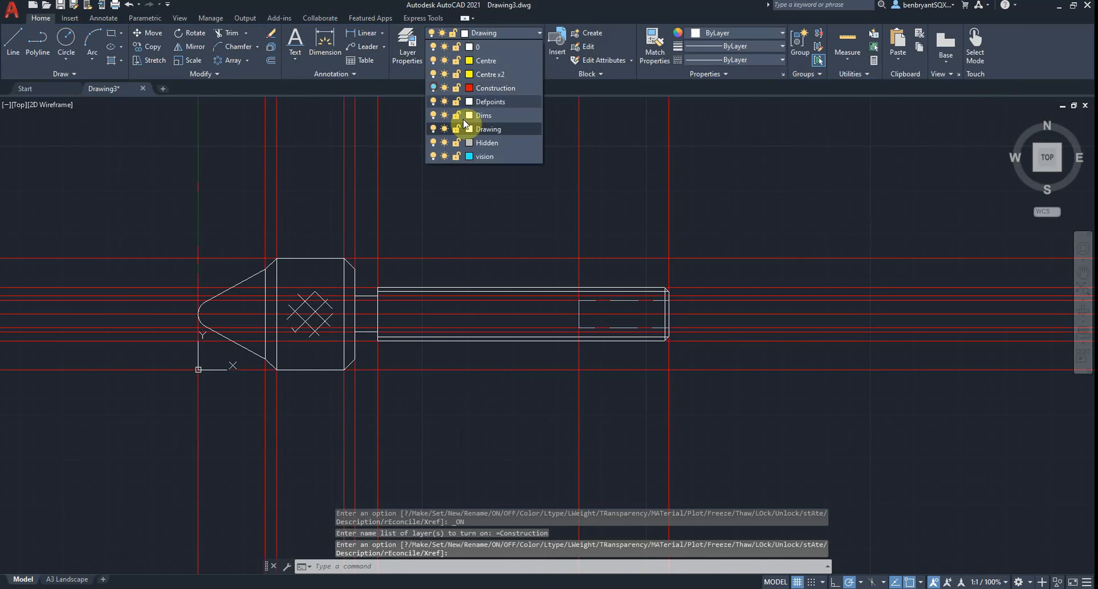
Step: Offset the vertical construction line at the shank's free end 50 mm away from the part
{"action": "middle_click_drag", "start_coordinate": [676, 236], "coordinate": [608, 238]}
{"action": "type", "text": "o"}
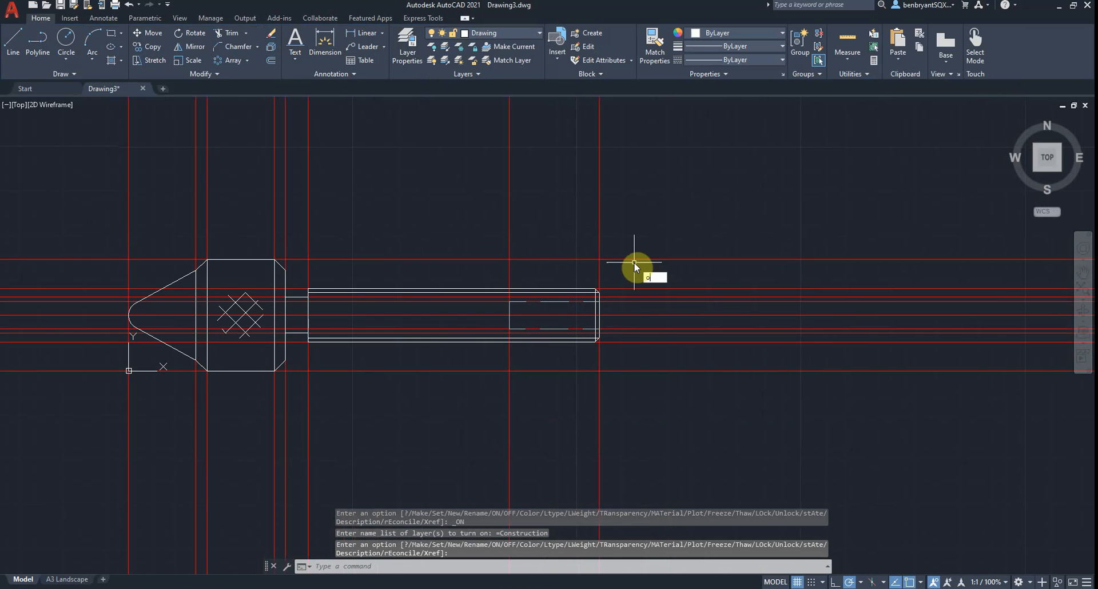
{"action": "type", "text": "ffs"}
{"action": "key", "text": "Return"}
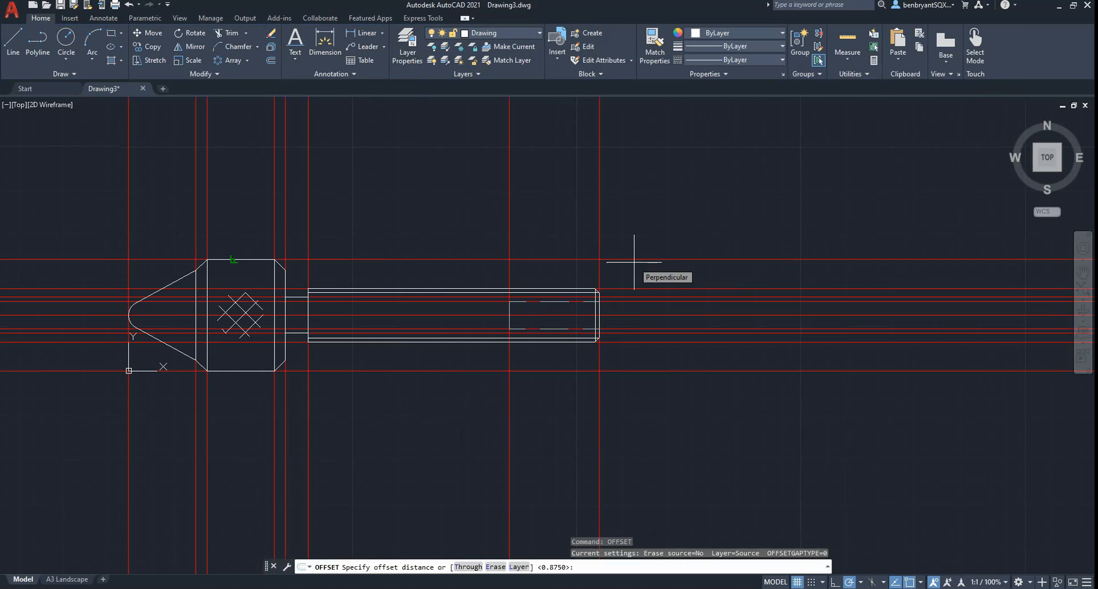
{"action": "type", "text": "50"}
{"action": "key", "text": "Return"}
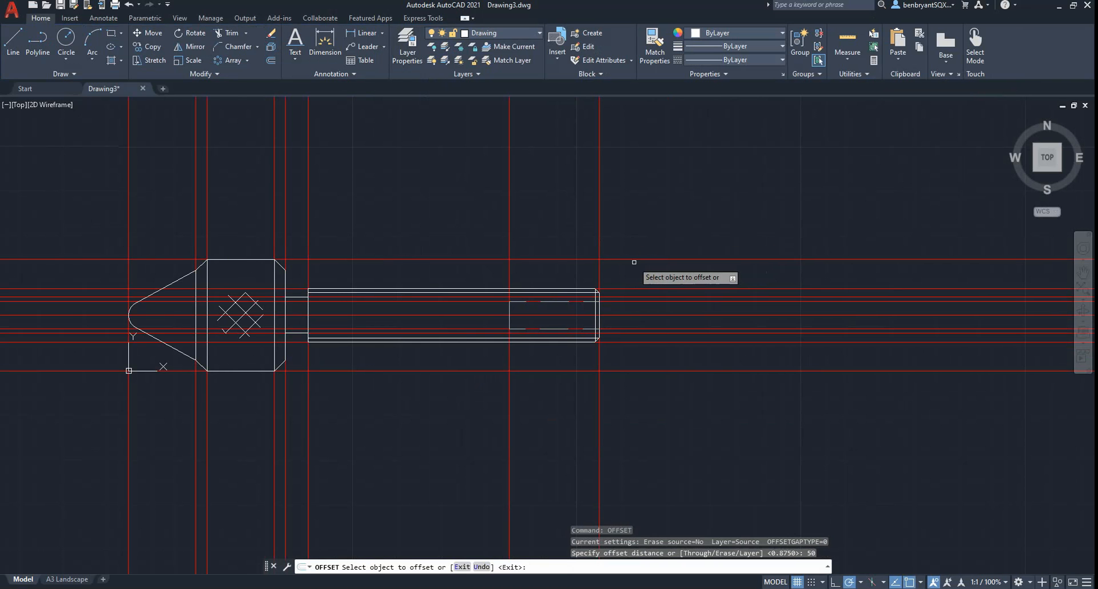
{"action": "left_click", "coordinate": [600, 231]}
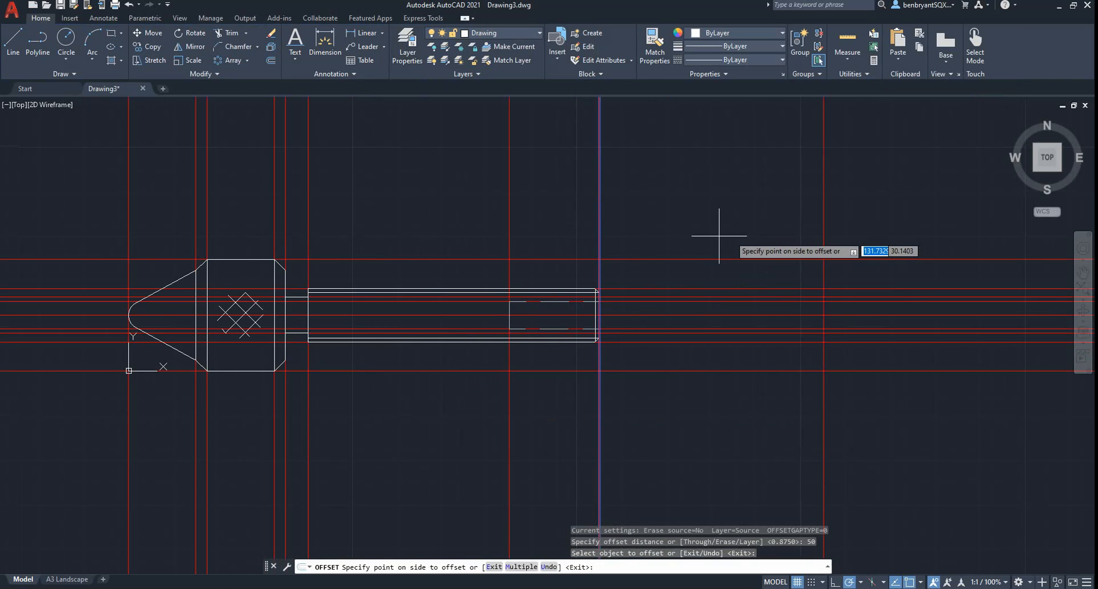
{"action": "left_click", "coordinate": [745, 235]}
{"action": "key", "text": "Return"}
Step: Offset the new vertical construction line 12.5 mm to each side to bound the end view
{"action": "key", "text": "Return"}
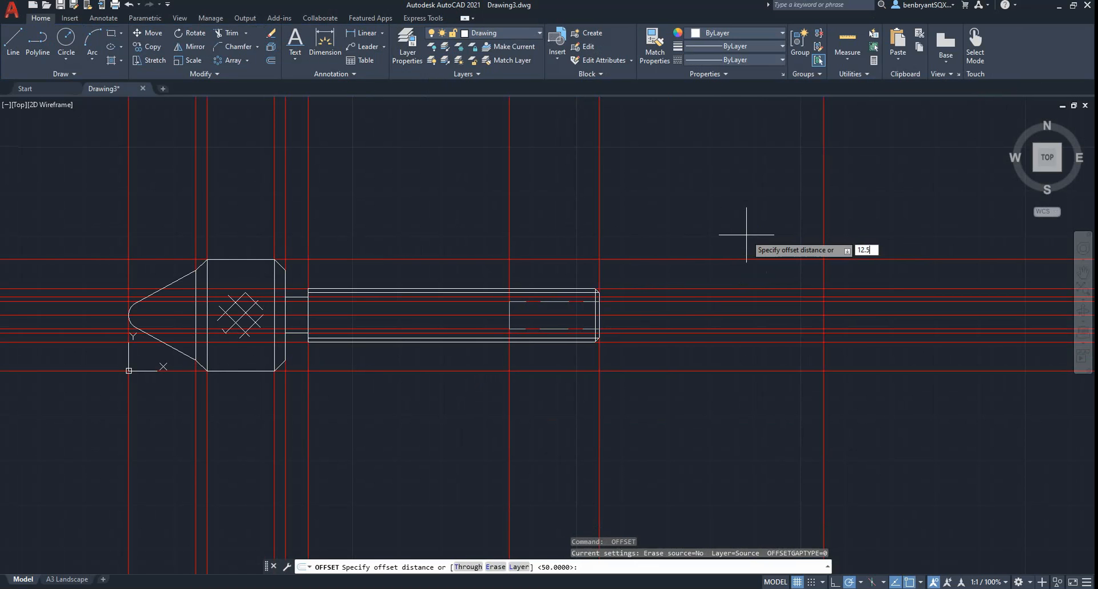
{"action": "type", "text": "12.5"}
{"action": "key", "text": "Return"}
{"action": "left_click", "coordinate": [822, 223]}
{"action": "left_click", "coordinate": [821, 222]}
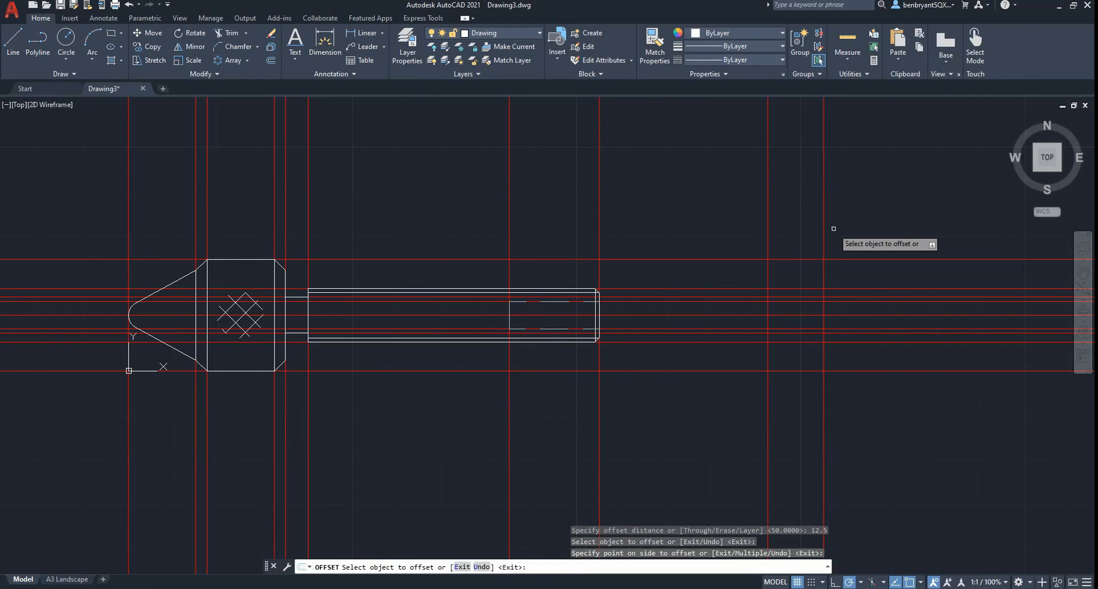
{"action": "left_click", "coordinate": [824, 231]}
{"action": "left_click", "coordinate": [838, 235]}
{"action": "key", "text": "Escape"}
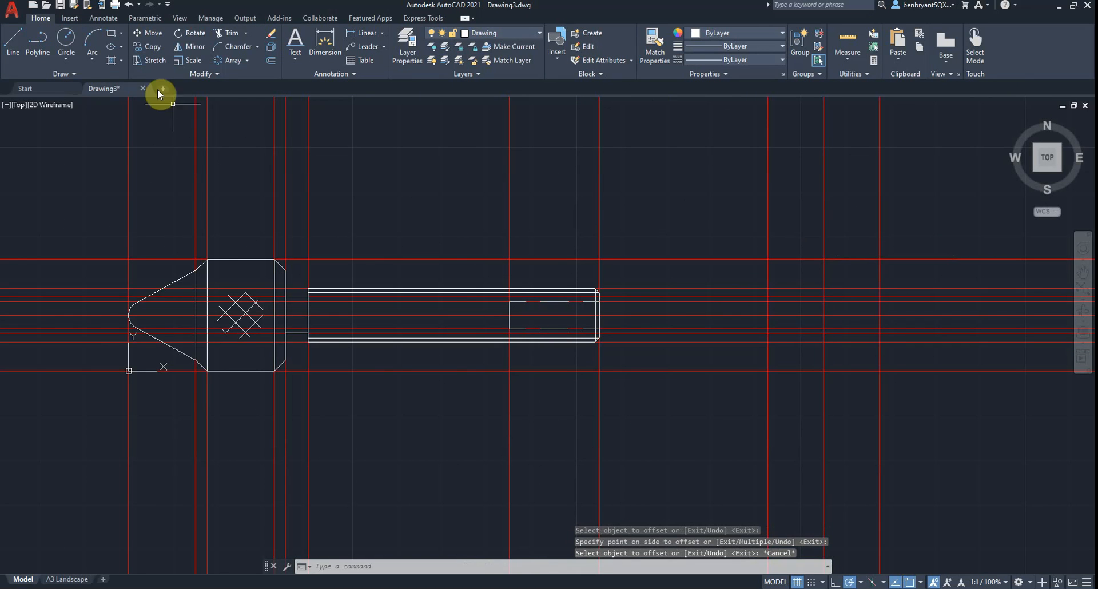
Step: Draw a 25 mm diameter circle where the end view's middle vertical line crosses the part's horizontal centreline
{"action": "left_click", "coordinate": [76, 47]}
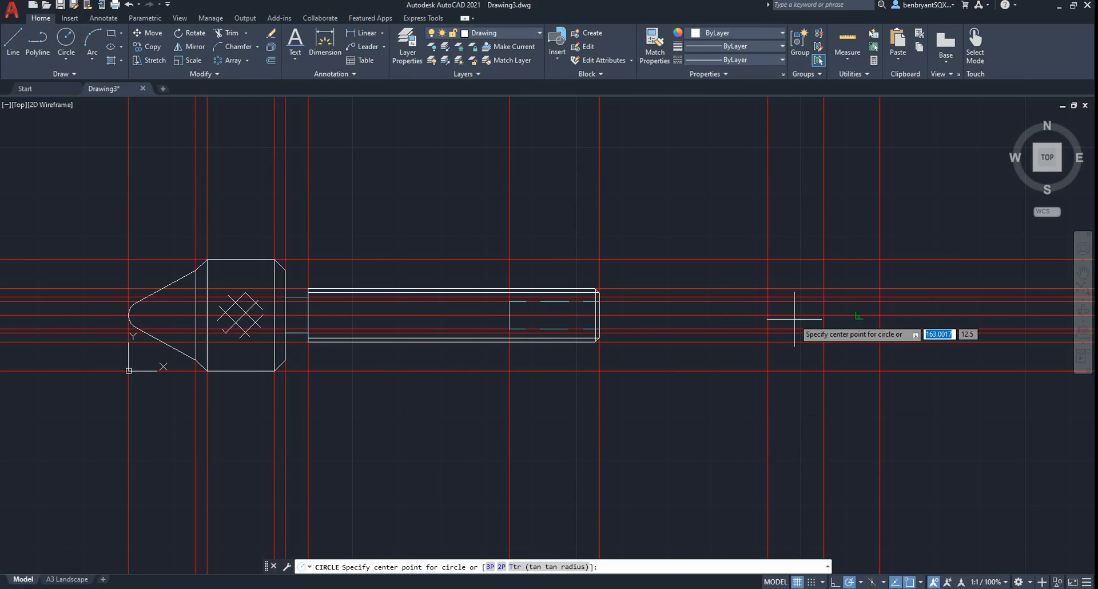
{"action": "left_click", "coordinate": [823, 314]}
{"action": "left_click", "coordinate": [821, 379]}
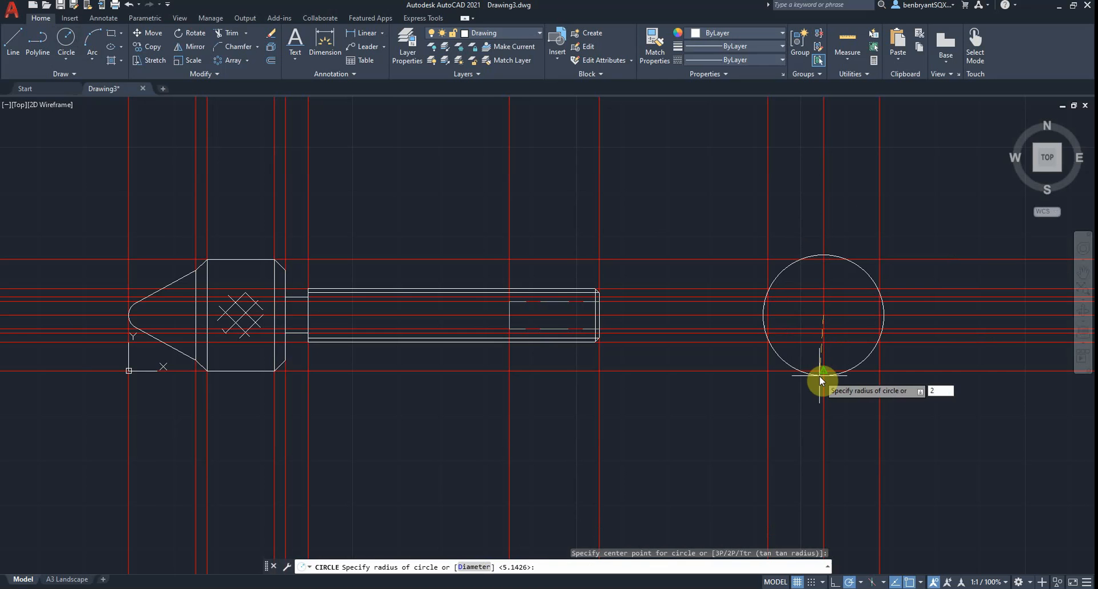
{"action": "type", "text": "d"}
{"action": "key", "text": "Return"}
{"action": "type", "text": "25"}
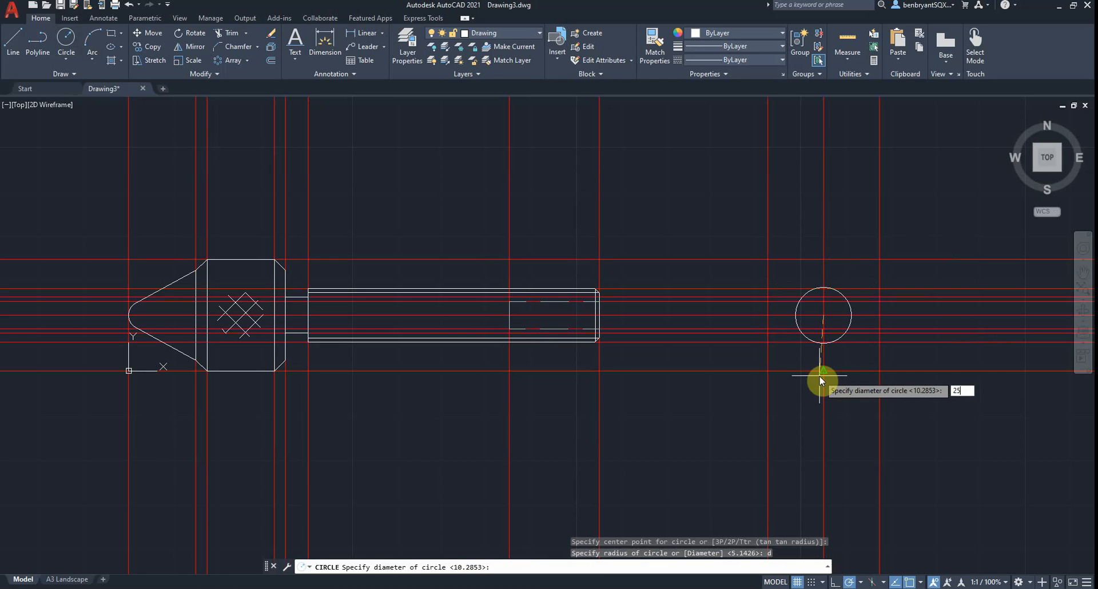
{"action": "key", "text": "Return"}
{"action": "key", "text": "Escape"}
Step: Offset the 25 mm circle 2.5 mm inward
{"action": "scroll", "coordinate": [782, 366], "scroll_direction": "up", "scroll_amount": 4}
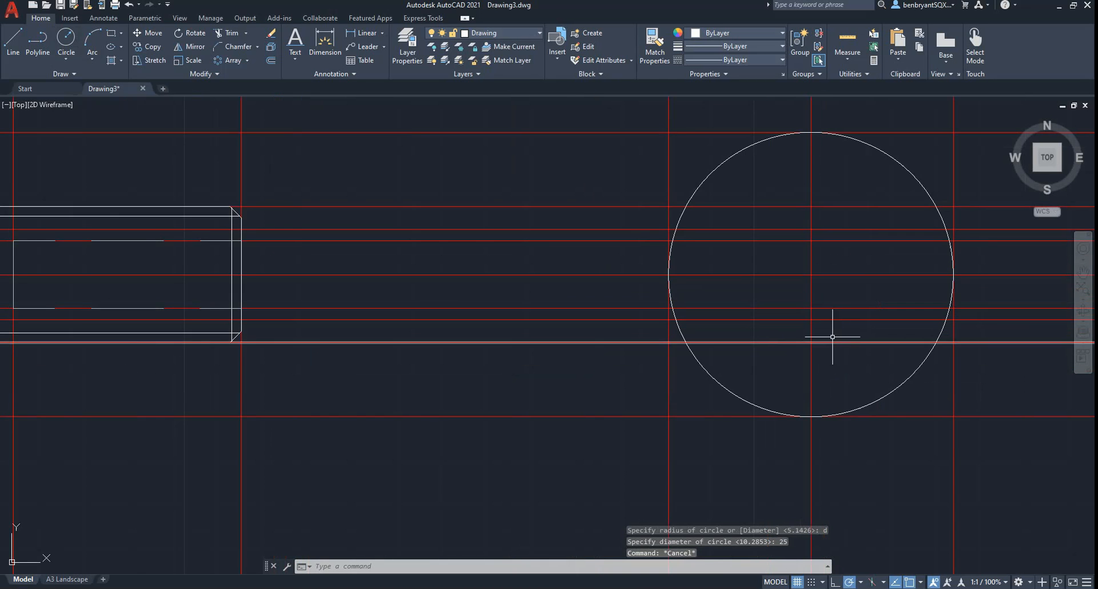
{"action": "middle_click_drag", "start_coordinate": [833, 330], "coordinate": [713, 329]}
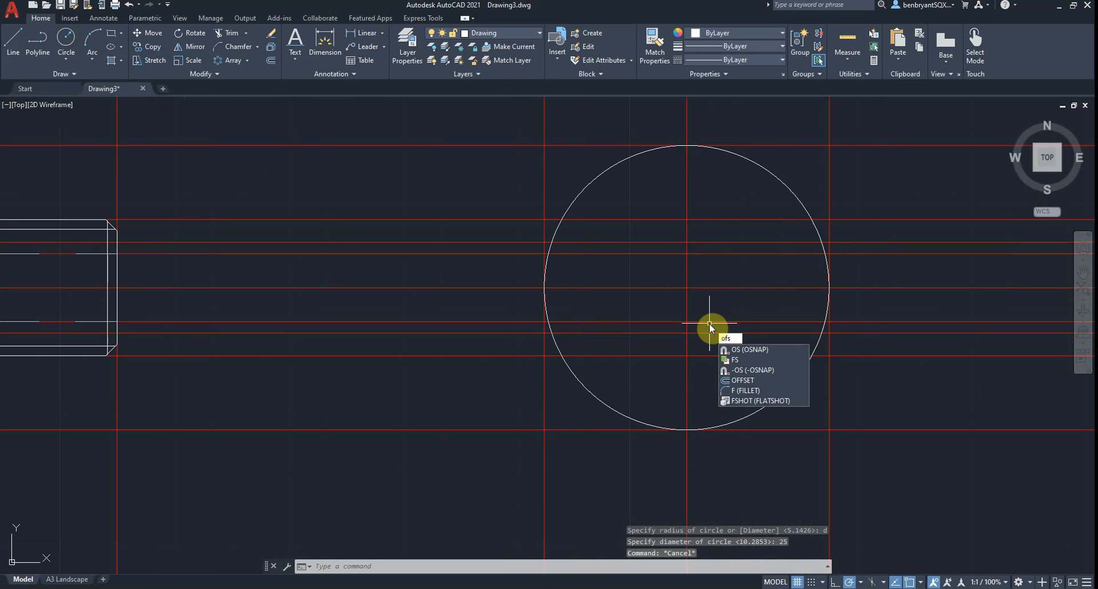
{"action": "key", "text": "BackSpace"}
{"action": "key", "text": "BackSpace"}
{"action": "key", "text": "Return"}
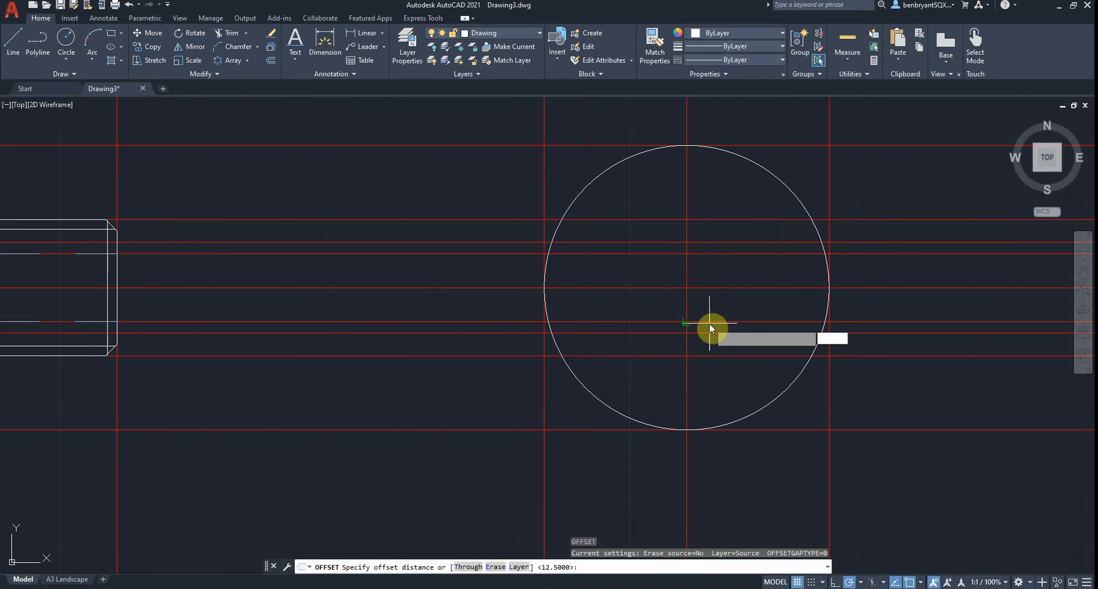
{"action": "type", "text": "2.5"}
{"action": "key", "text": "Return"}
{"action": "left_click", "coordinate": [764, 406]}
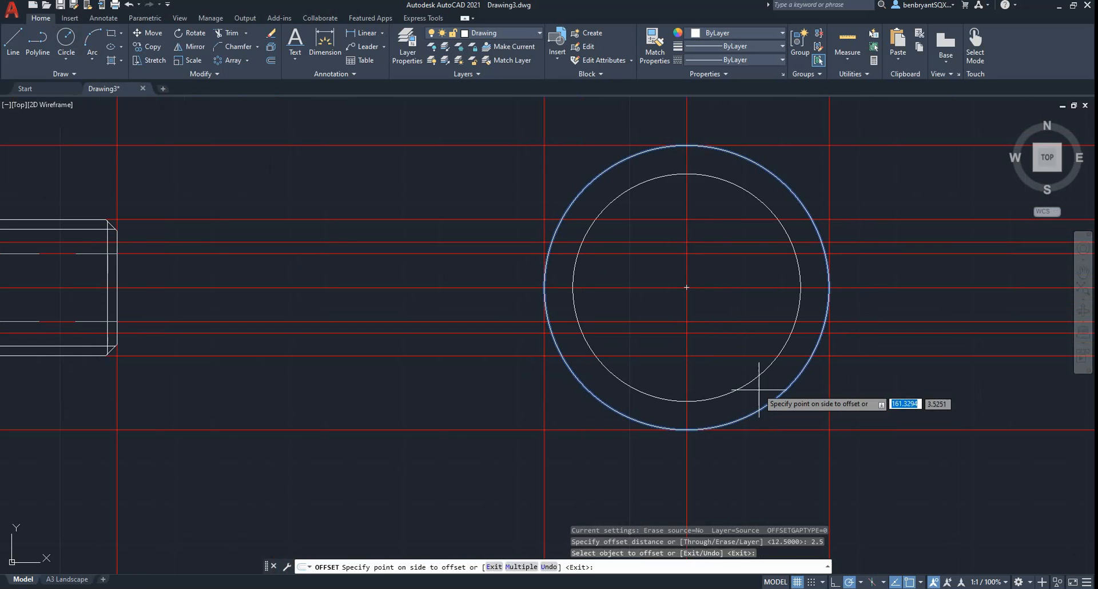
{"action": "left_click", "coordinate": [758, 390]}
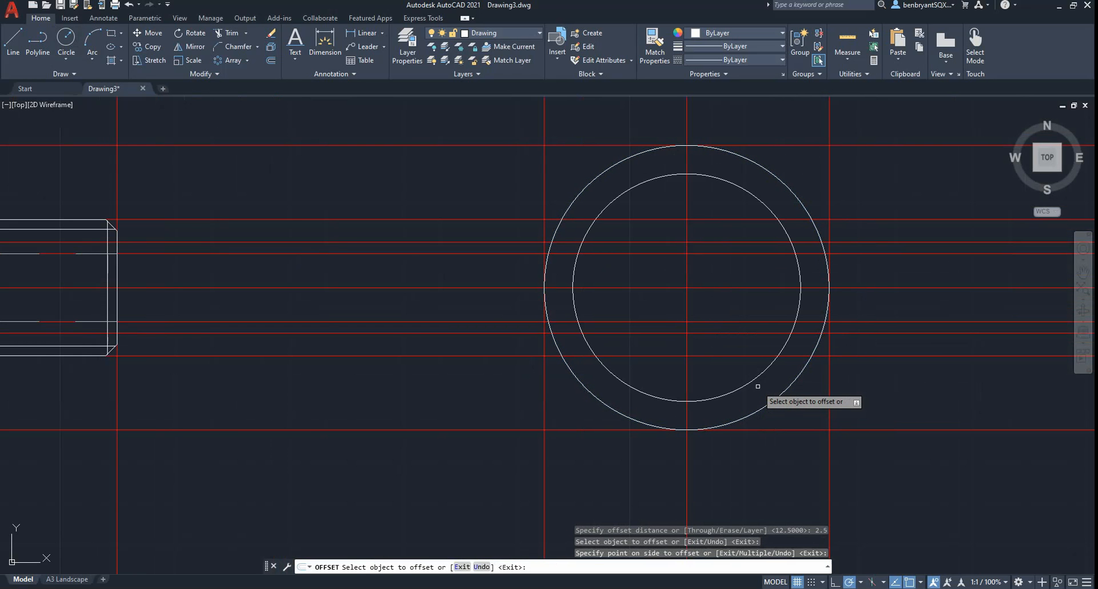
{"action": "key", "text": "Return"}
{"action": "key", "text": "Return"}
{"action": "type", "text": "0"}
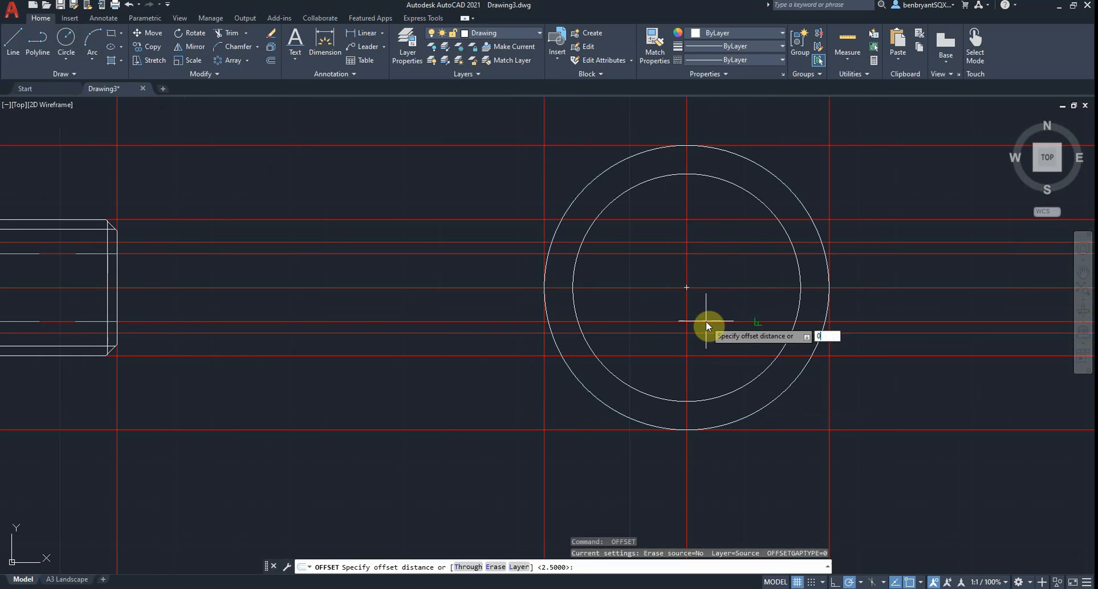
{"action": "type", "text": ",0"}
{"action": "key", "text": "Return"}
{"action": "key", "text": "Escape"}
{"action": "key", "text": "Escape"}
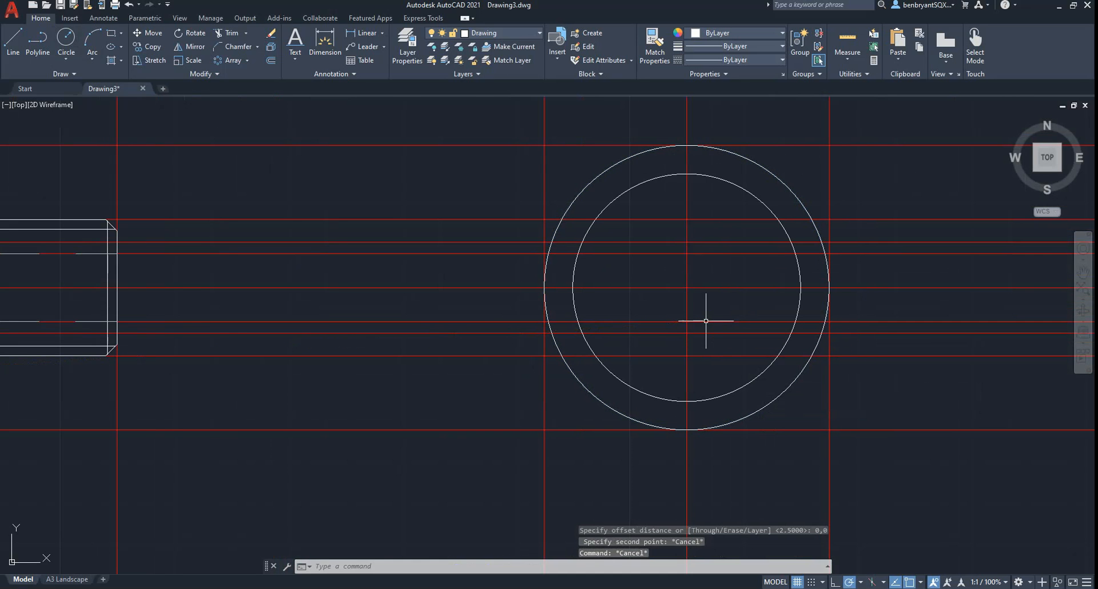
{"action": "type", "text": "c"}
{"action": "key", "text": "Return"}
{"action": "type", "text": "0,0"}
{"action": "key", "text": "Return"}
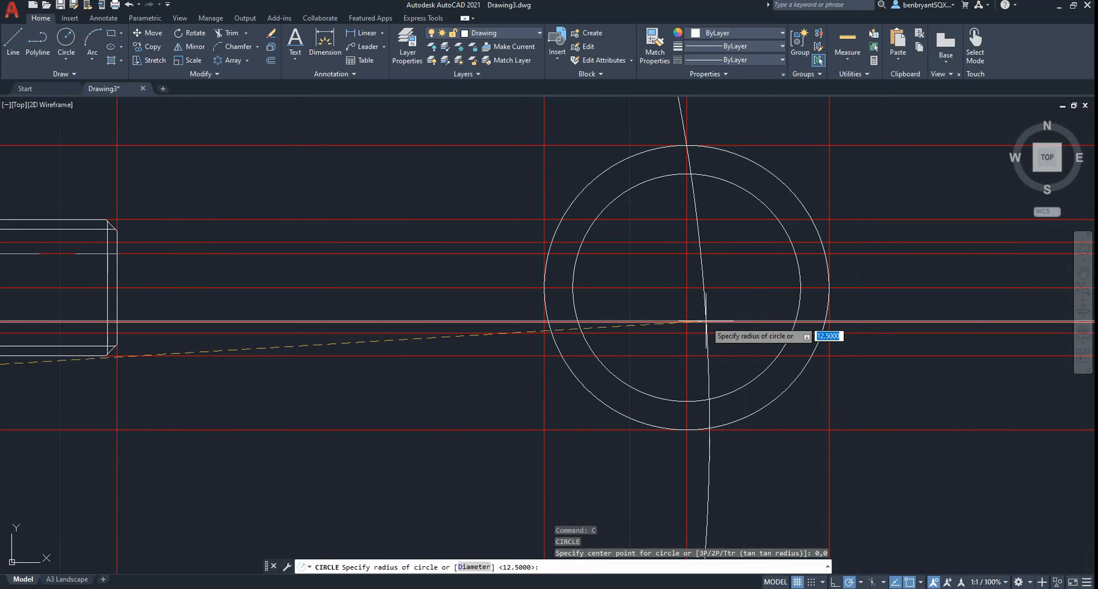
{"action": "key", "text": "Escape"}
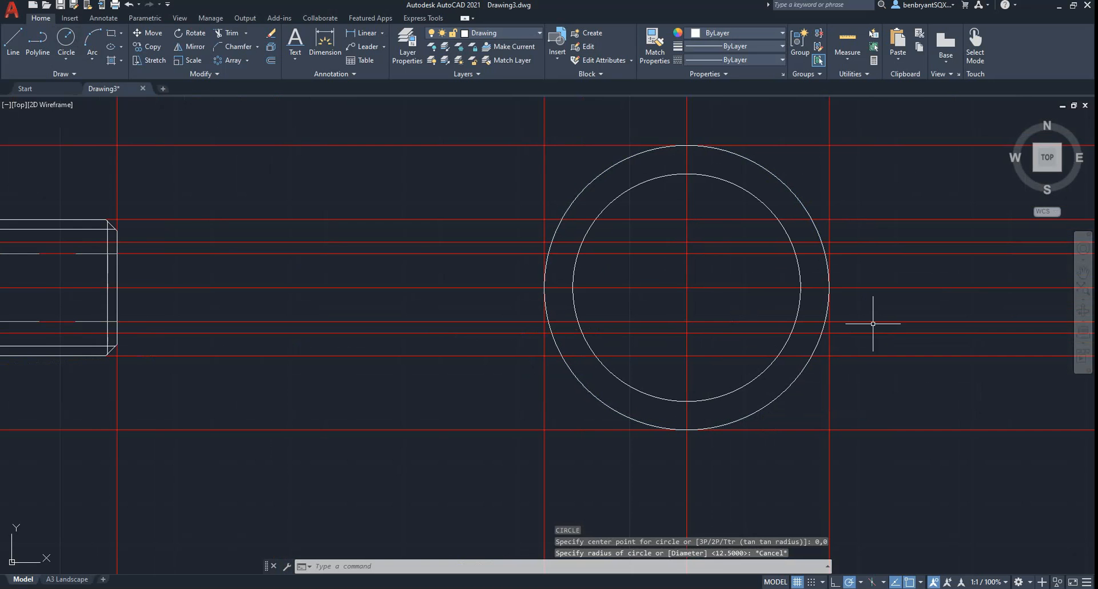
Step: Move the UCS origin to the centre of the end view circles
{"action": "scroll", "coordinate": [755, 337], "scroll_direction": "down", "scroll_amount": 4}
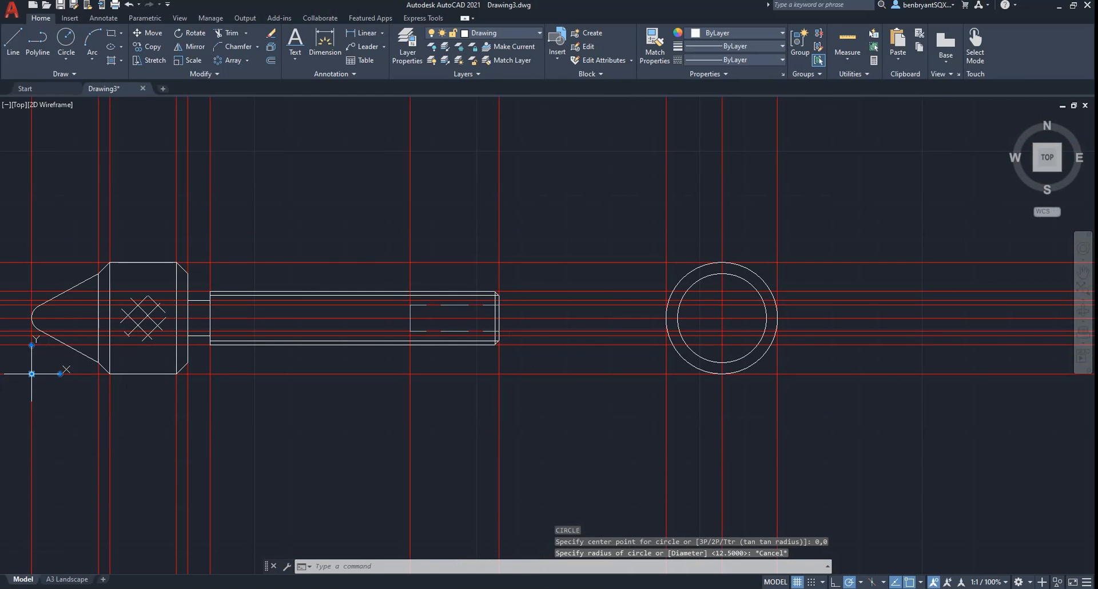
{"action": "left_click", "coordinate": [31, 374]}
{"action": "left_click", "coordinate": [722, 318]}
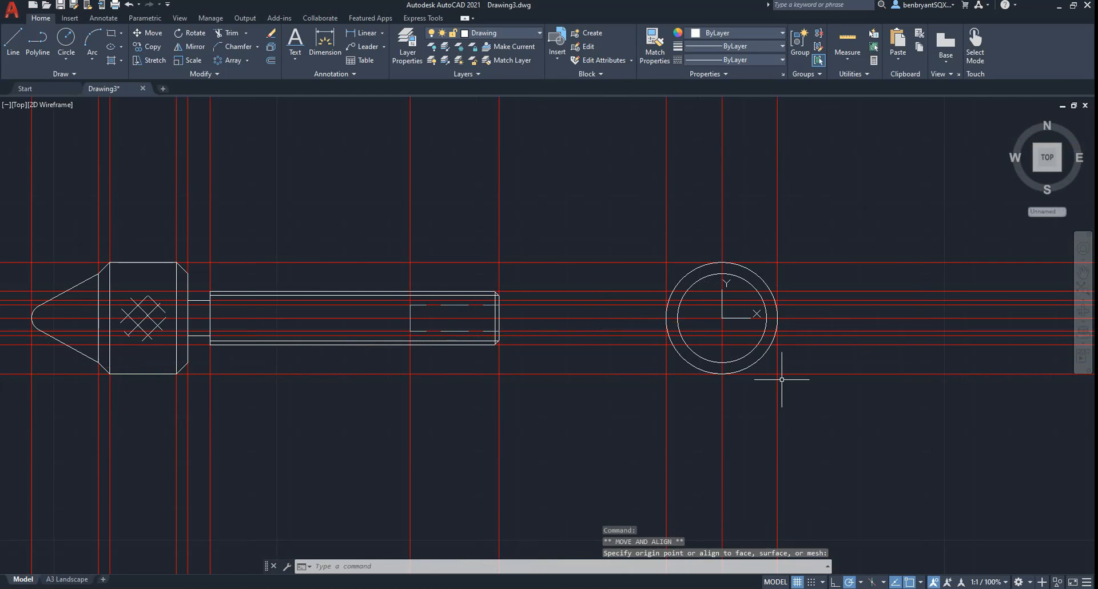
Step: Draw a 12 mm diameter circle centred at 0,0 in the end view
{"action": "scroll", "coordinate": [782, 379], "scroll_direction": "up", "scroll_amount": 4}
{"action": "middle_click_drag", "start_coordinate": [762, 365], "coordinate": [713, 515]}
{"action": "type", "text": "c"}
{"action": "key", "text": "Return"}
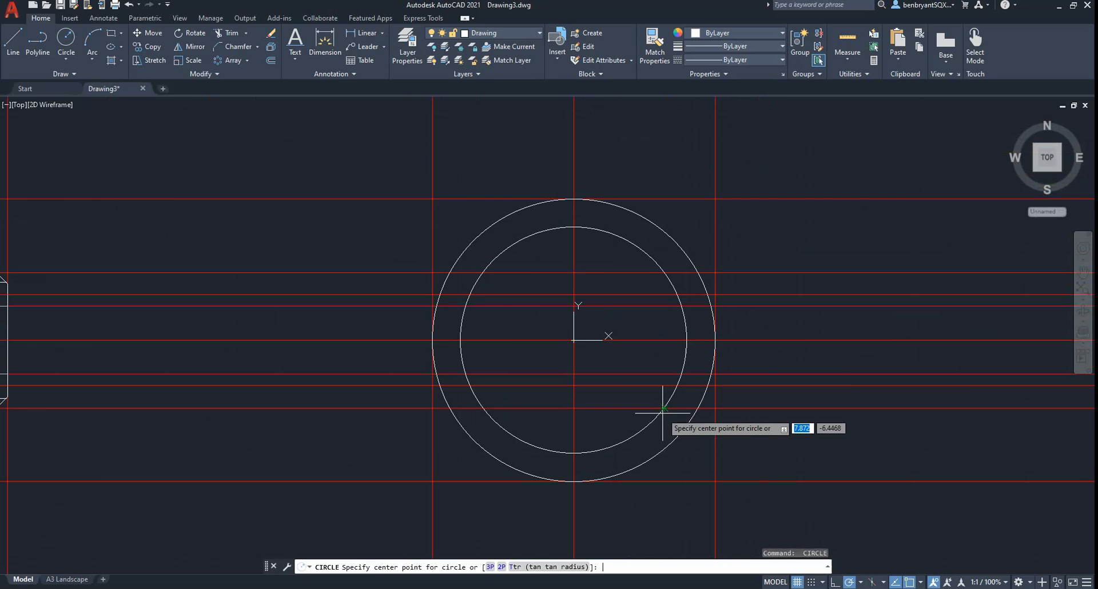
{"action": "left_click", "coordinate": [662, 413]}
{"action": "type", "text": "0,0"}
{"action": "key", "text": "Return"}
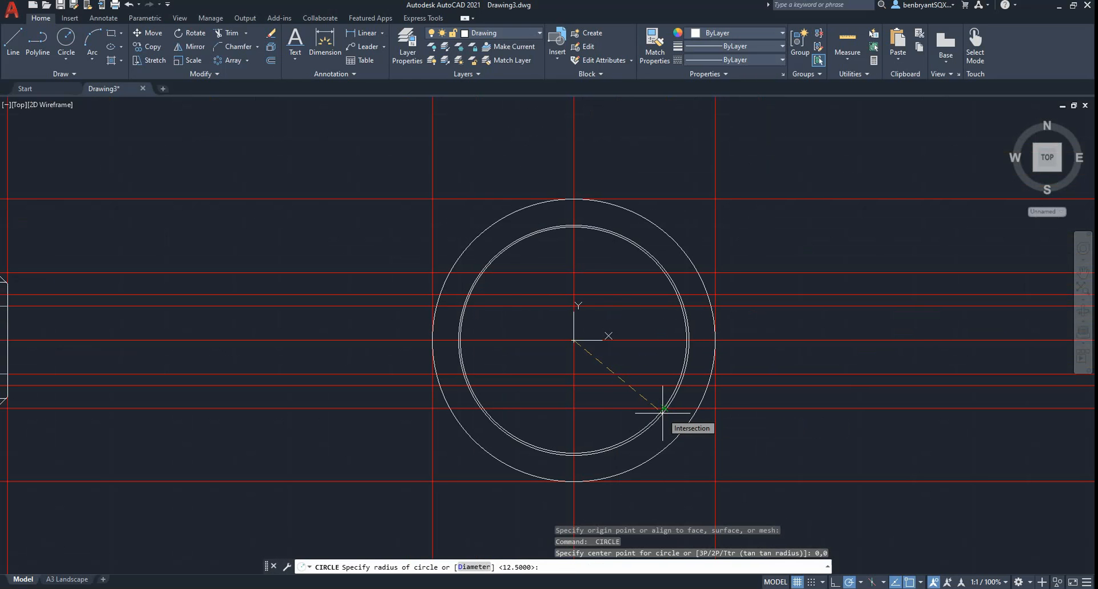
{"action": "type", "text": "d"}
{"action": "key", "text": "Return"}
{"action": "type", "text": "12"}
{"action": "key", "text": "Return"}
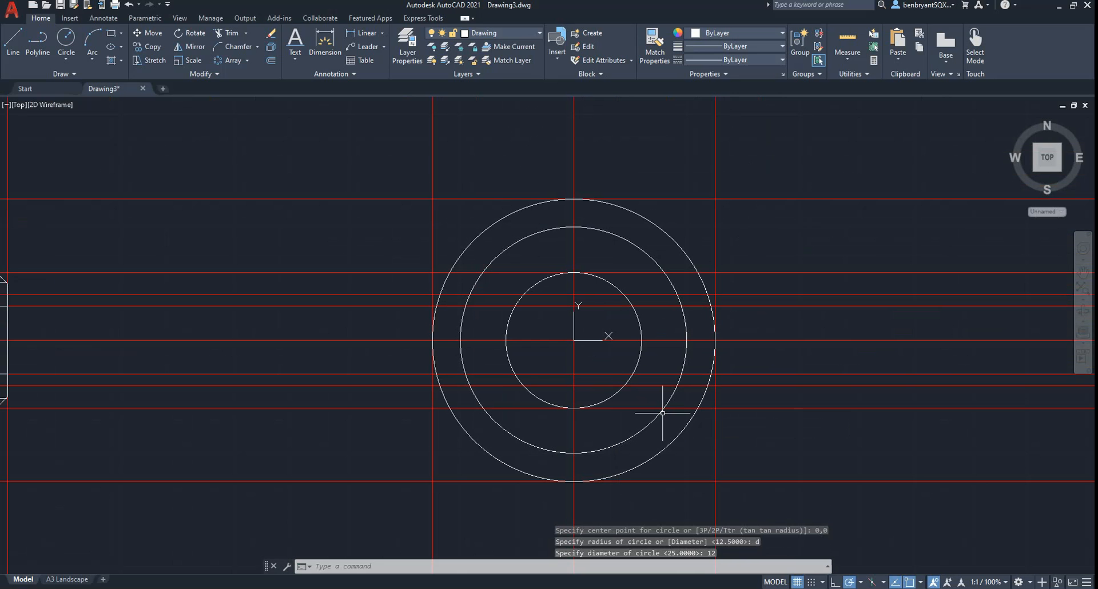
Step: Draw an 8 mm diameter circle centred at 0,0 in the end view
{"action": "key", "text": "Return"}
{"action": "type", "text": "0"}
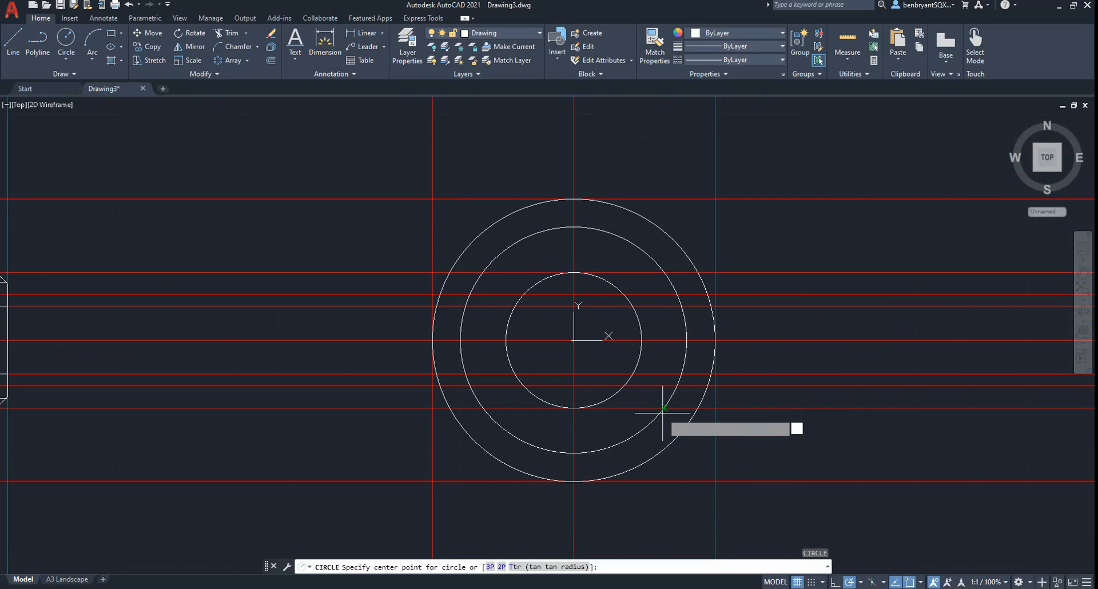
{"action": "type", "text": ",0"}
{"action": "key", "text": "Return"}
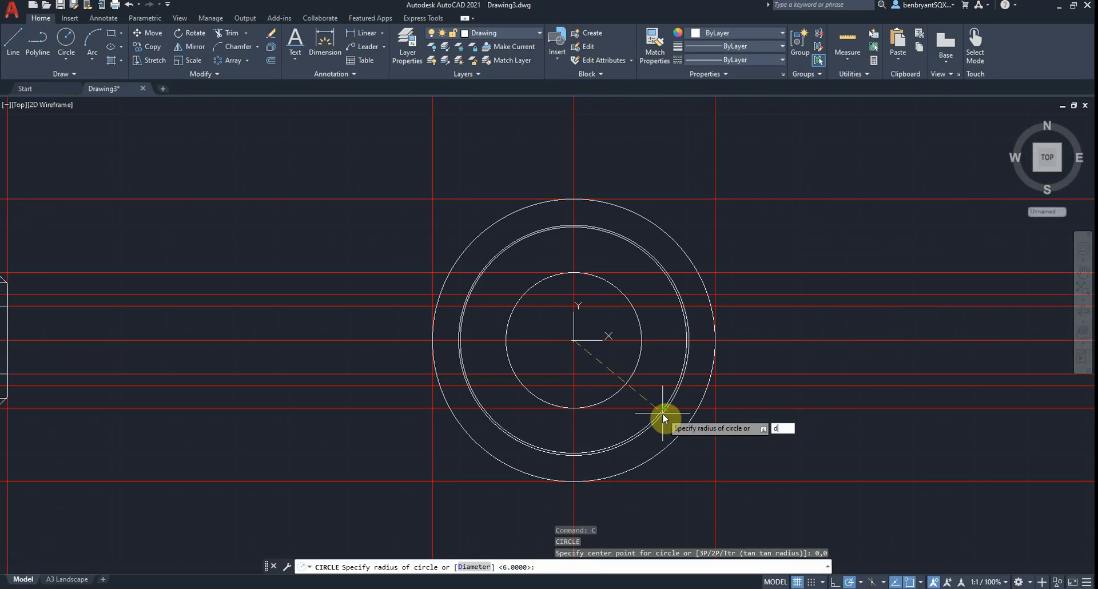
{"action": "type", "text": "d"}
{"action": "key", "text": "Return"}
{"action": "type", "text": "8"}
{"action": "key", "text": "Return"}
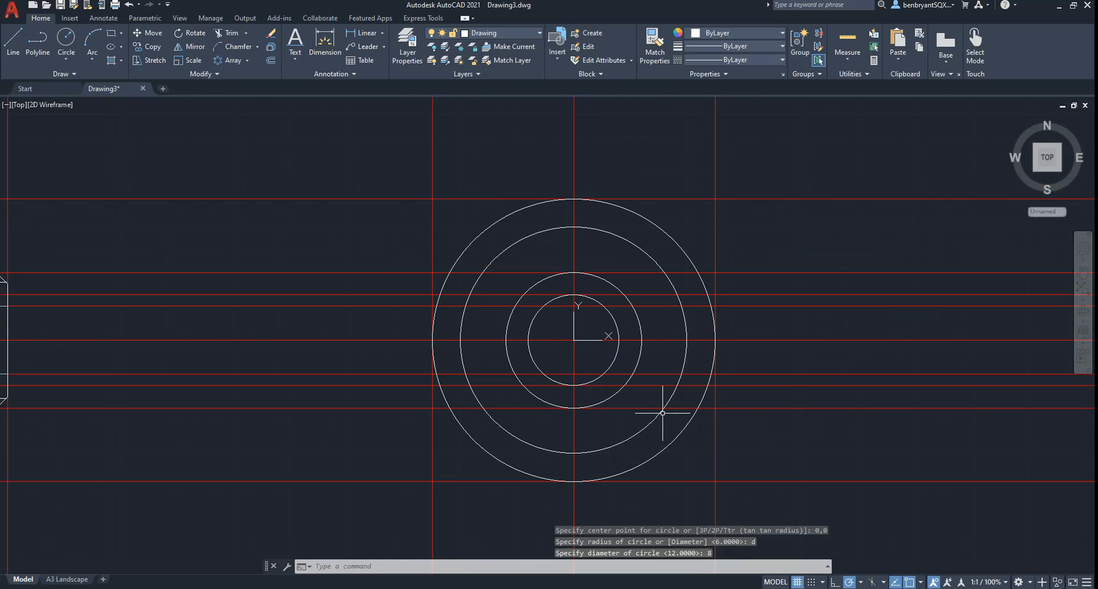
Step: Draw a 6 mm diameter circle centred at 0,0 in the end view
{"action": "type", "text": "c0,0"}
{"action": "key", "text": "Return"}
{"action": "type", "text": "c"}
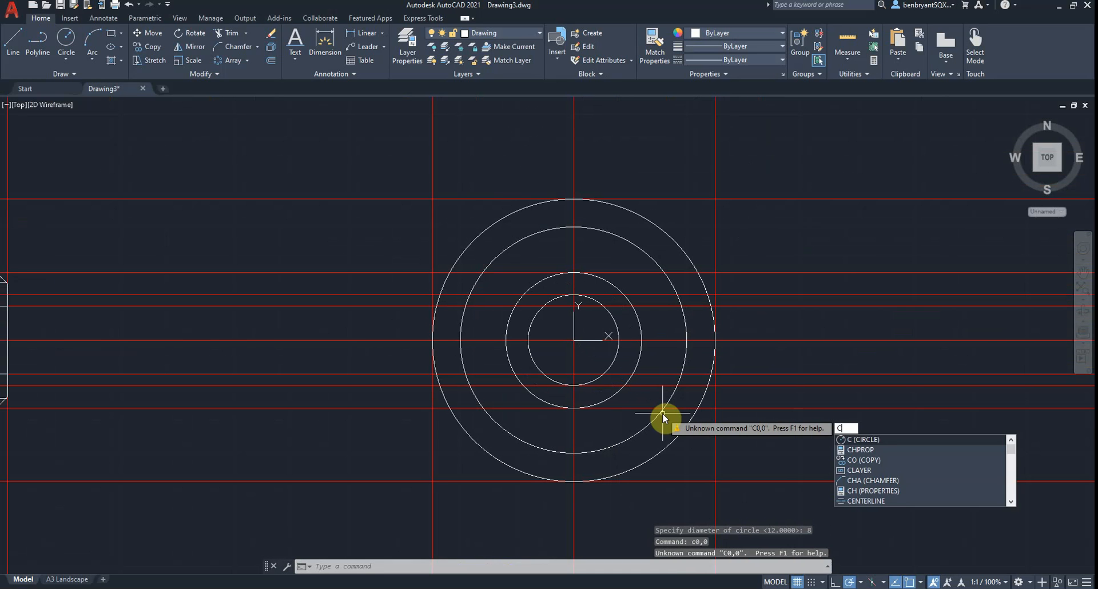
{"action": "key", "text": "Return"}
{"action": "type", "text": "0,0"}
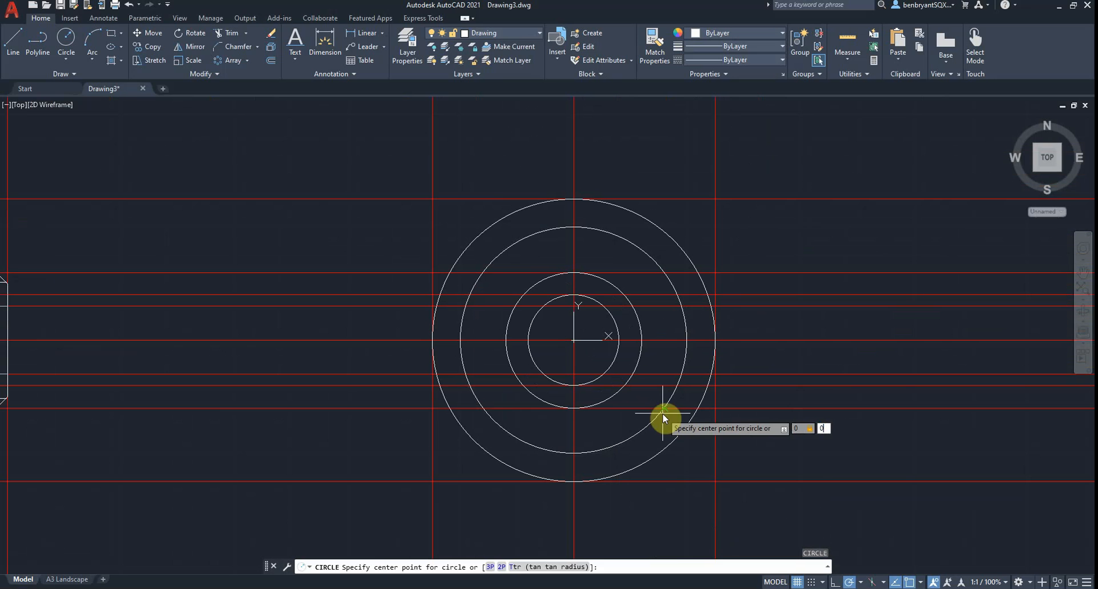
{"action": "key", "text": "Return"}
{"action": "type", "text": "d"}
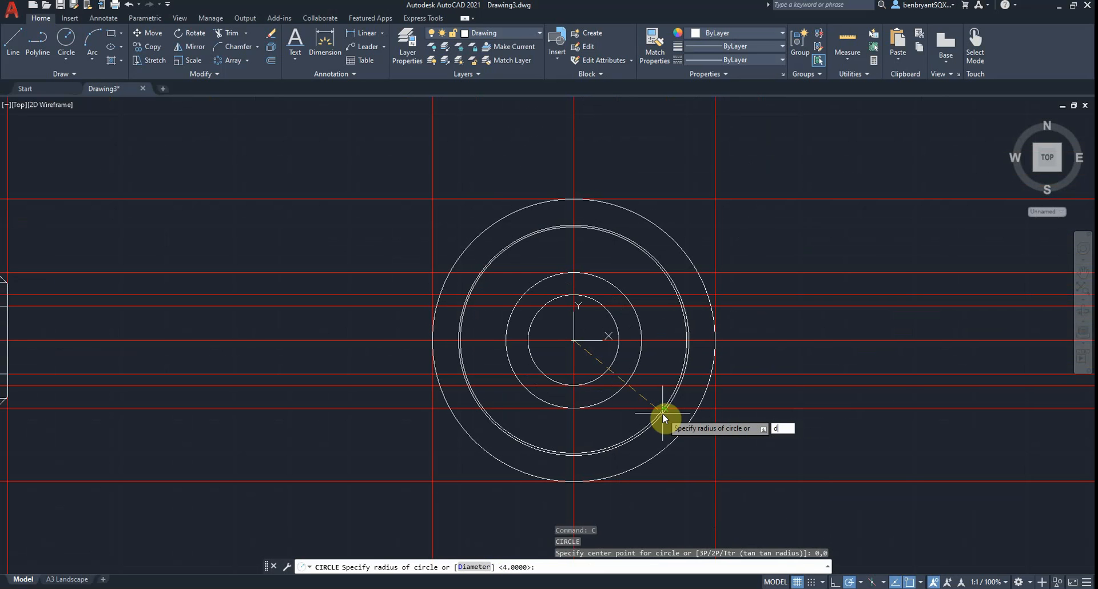
{"action": "key", "text": "Return"}
{"action": "type", "text": "6"}
{"action": "key", "text": "Return"}
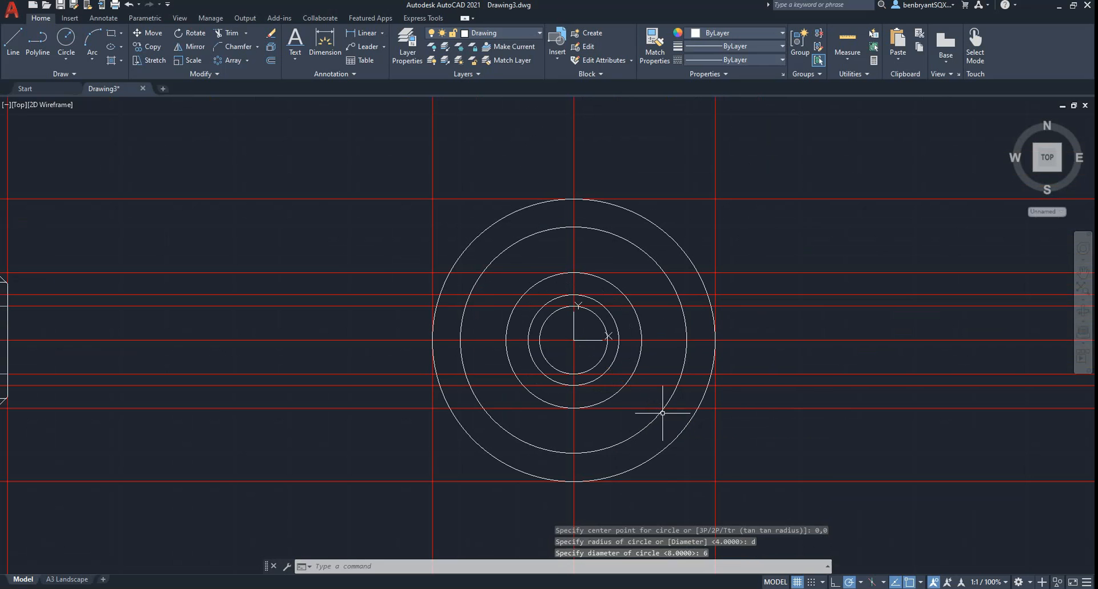
Step: Move the 8 mm diameter circle in the end view onto the Hidden layer
{"action": "key", "text": "Escape"}
{"action": "scroll", "coordinate": [603, 350], "scroll_direction": "up", "scroll_amount": 2}
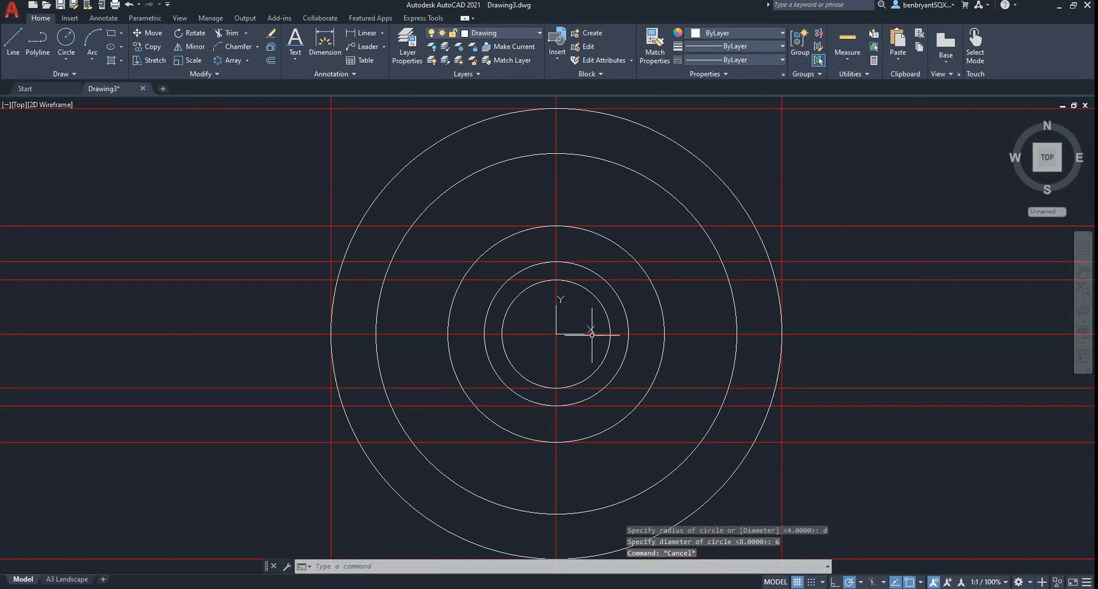
{"action": "left_click", "coordinate": [566, 262]}
{"action": "left_click", "coordinate": [502, 32]}
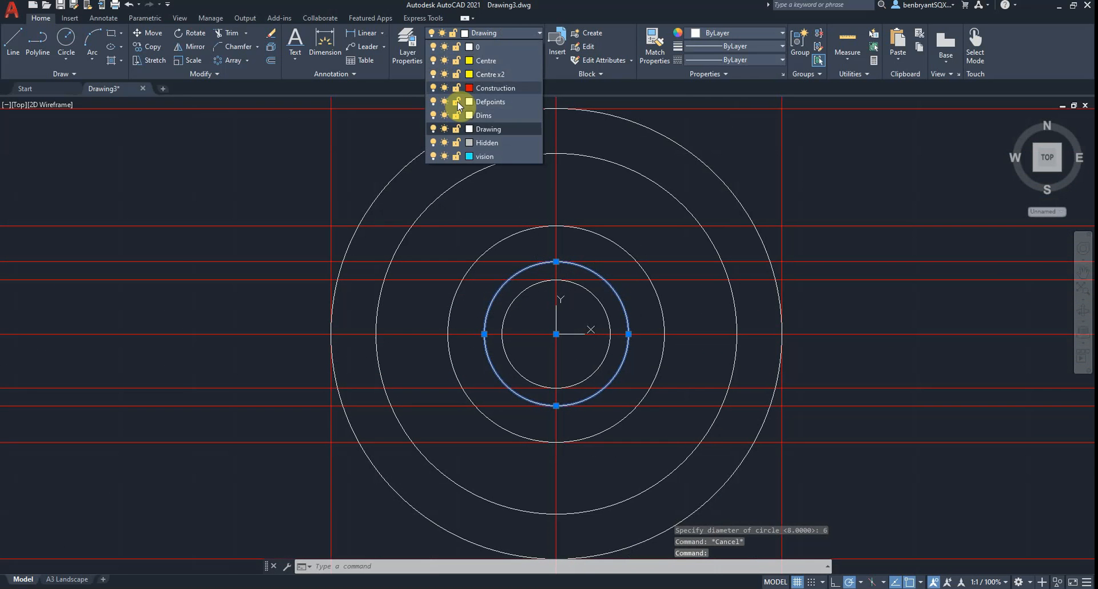
{"action": "left_click", "coordinate": [499, 143]}
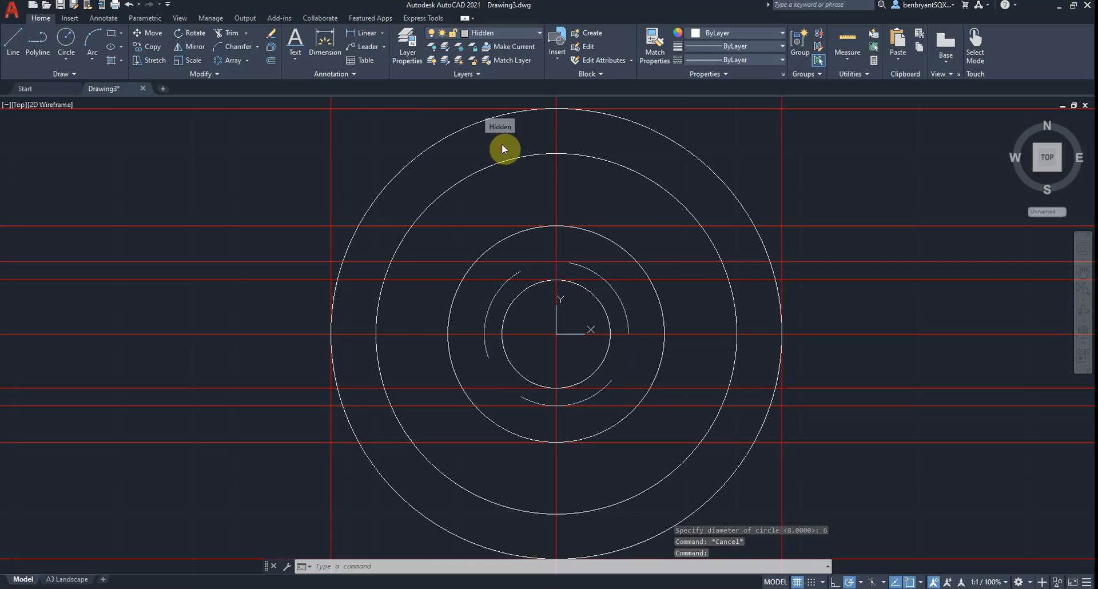
{"action": "key", "text": "Escape"}
Step: Start a linear dimension and make Dims the current layer
{"action": "scroll", "coordinate": [521, 395], "scroll_direction": "down", "scroll_amount": 2}
{"action": "middle_click_drag", "start_coordinate": [318, 384], "coordinate": [467, 358]}
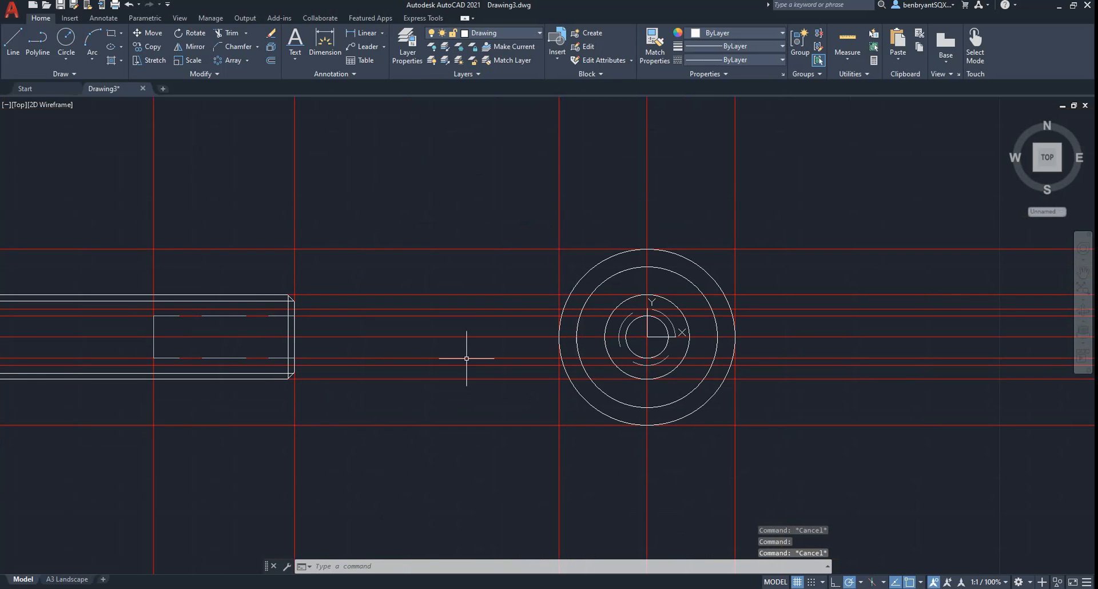
{"action": "middle_click_drag", "start_coordinate": [491, 288], "coordinate": [693, 288]}
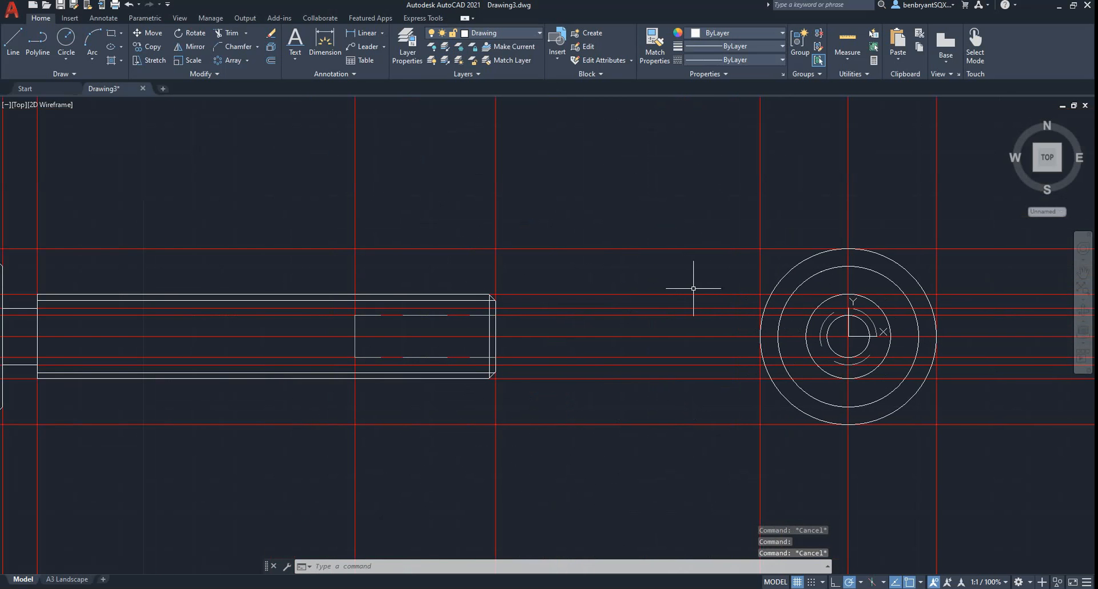
{"action": "left_click", "coordinate": [366, 34]}
{"action": "left_click", "coordinate": [517, 34]}
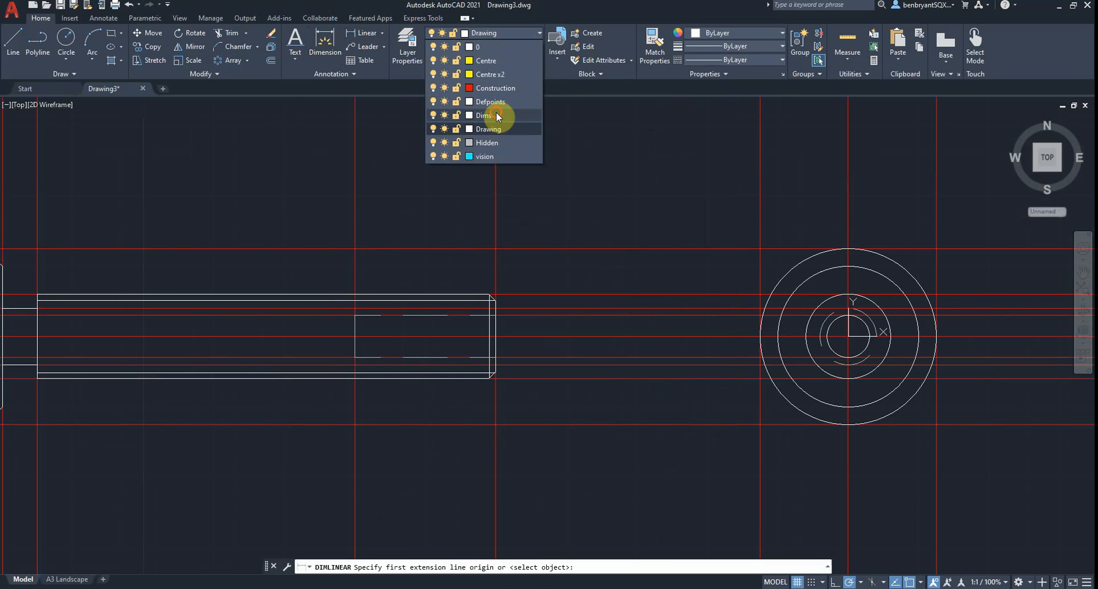
{"action": "left_click", "coordinate": [496, 116]}
{"action": "middle_click_drag", "start_coordinate": [705, 263], "coordinate": [402, 343]}
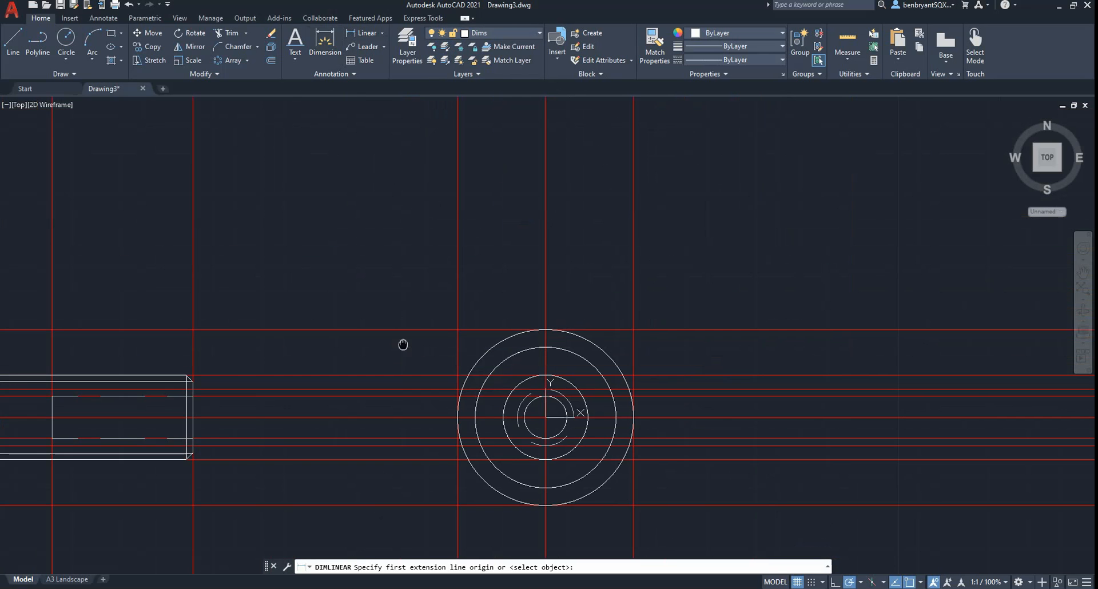
{"action": "left_click", "coordinate": [457, 417]}
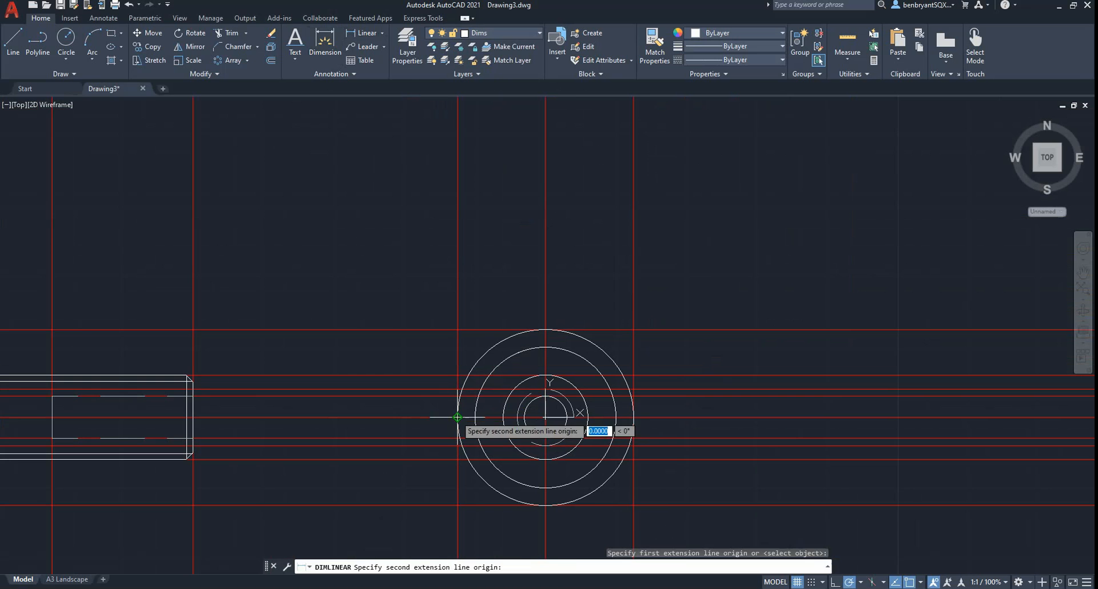
{"action": "left_click", "coordinate": [633, 416]}
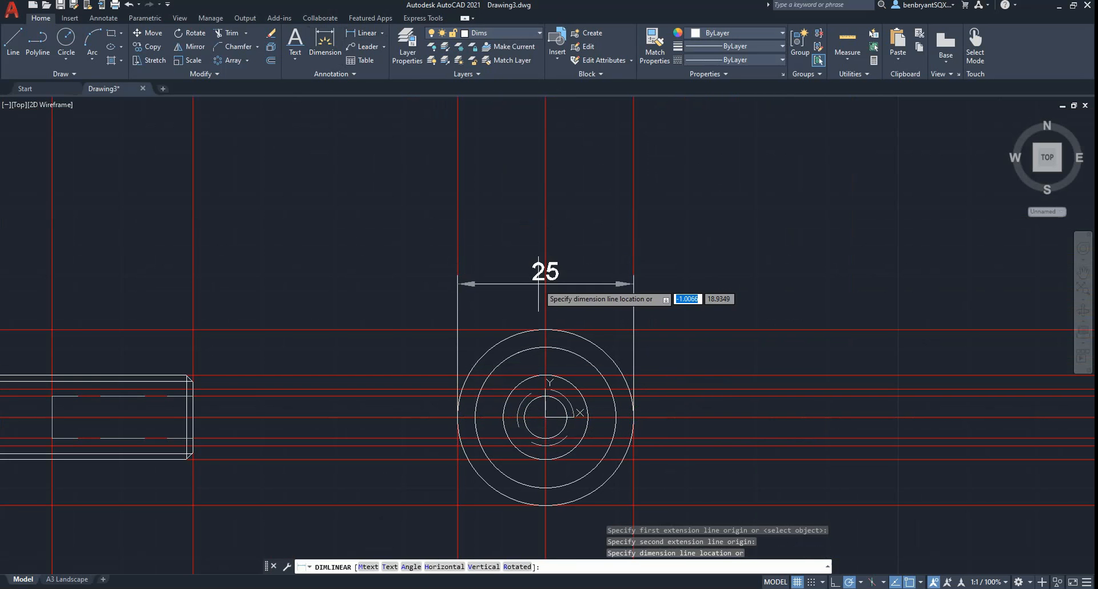
{"action": "scroll", "coordinate": [354, 285], "scroll_direction": "down", "scroll_amount": 4}
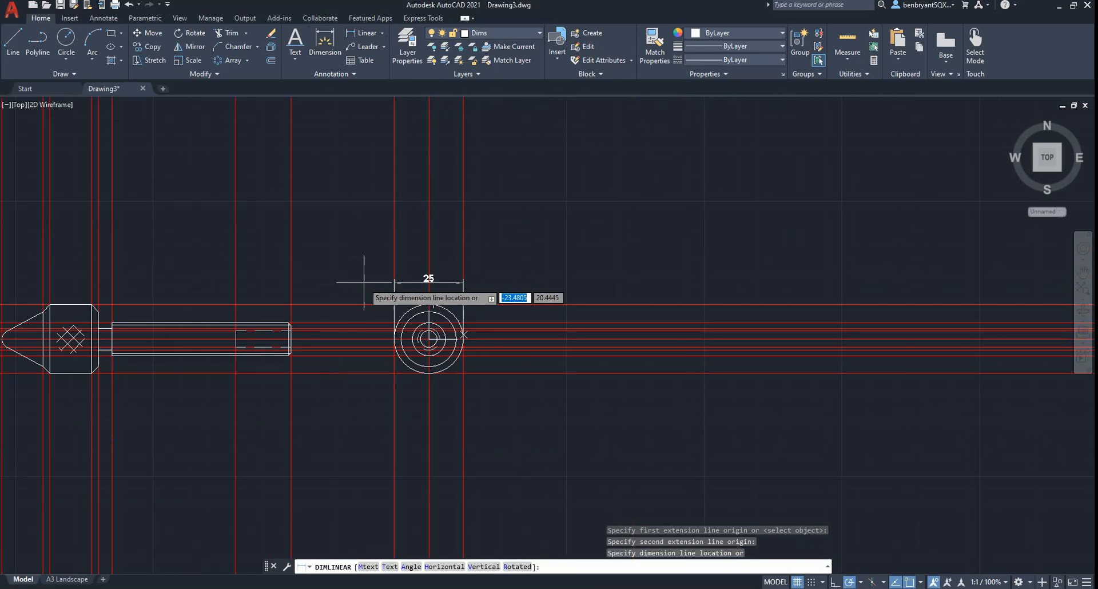
{"action": "scroll", "coordinate": [355, 283], "scroll_direction": "up", "scroll_amount": 2}
{"action": "key", "text": "Escape"}
Step: Dimension the side view's overall length from the rounded tip to the shank end, placing it 15 mm above the head
{"action": "scroll", "coordinate": [795, 349], "scroll_direction": "up", "scroll_amount": 3}
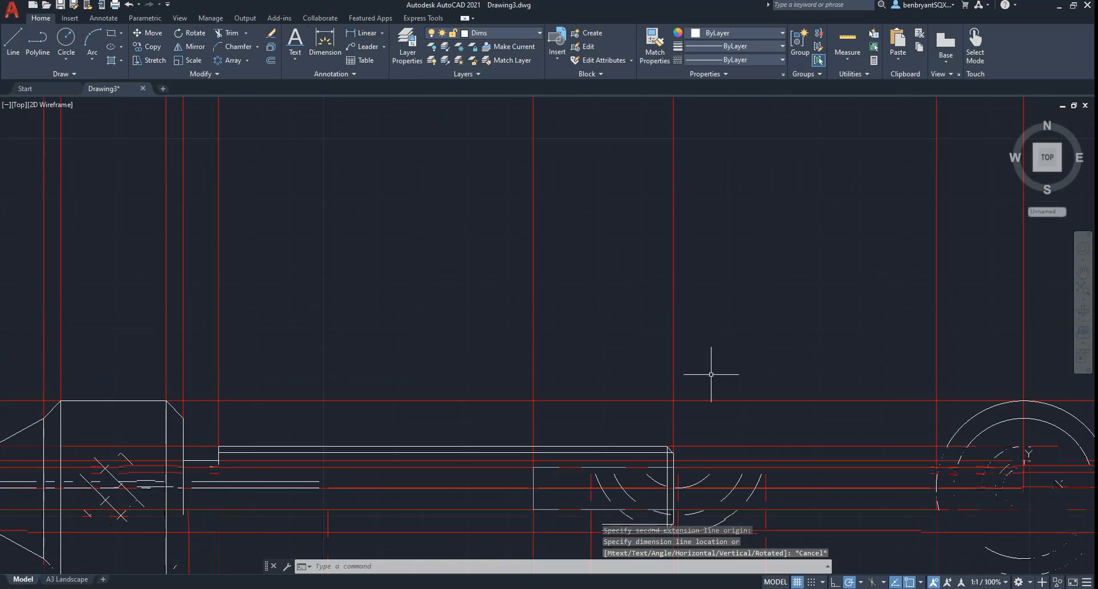
{"action": "scroll", "coordinate": [711, 374], "scroll_direction": "down", "scroll_amount": 3}
{"action": "scroll", "coordinate": [752, 246], "scroll_direction": "up", "scroll_amount": 2}
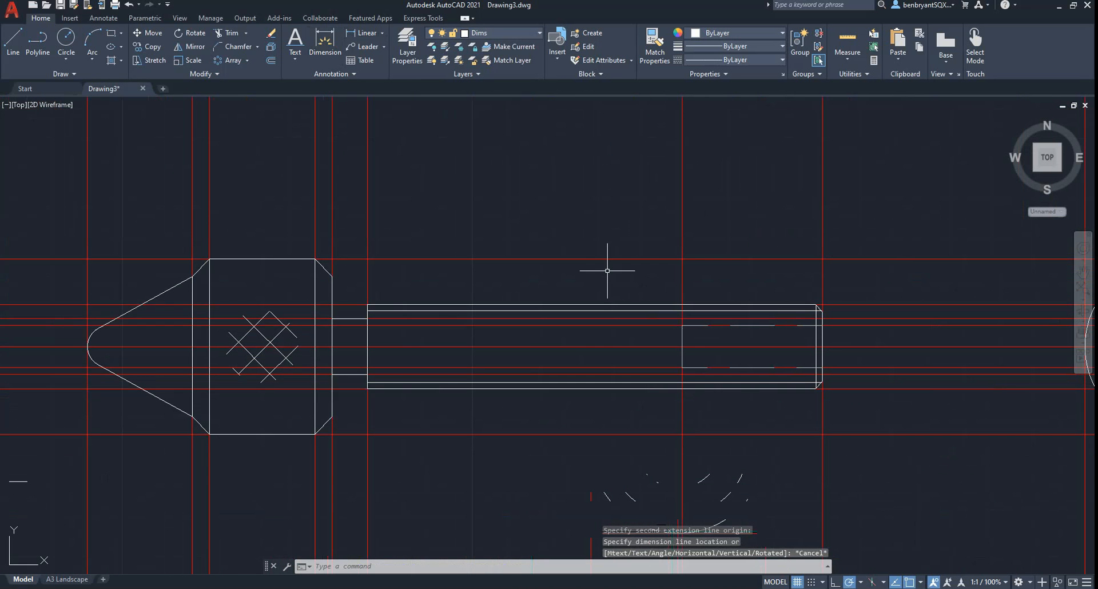
{"action": "left_click", "coordinate": [372, 41]}
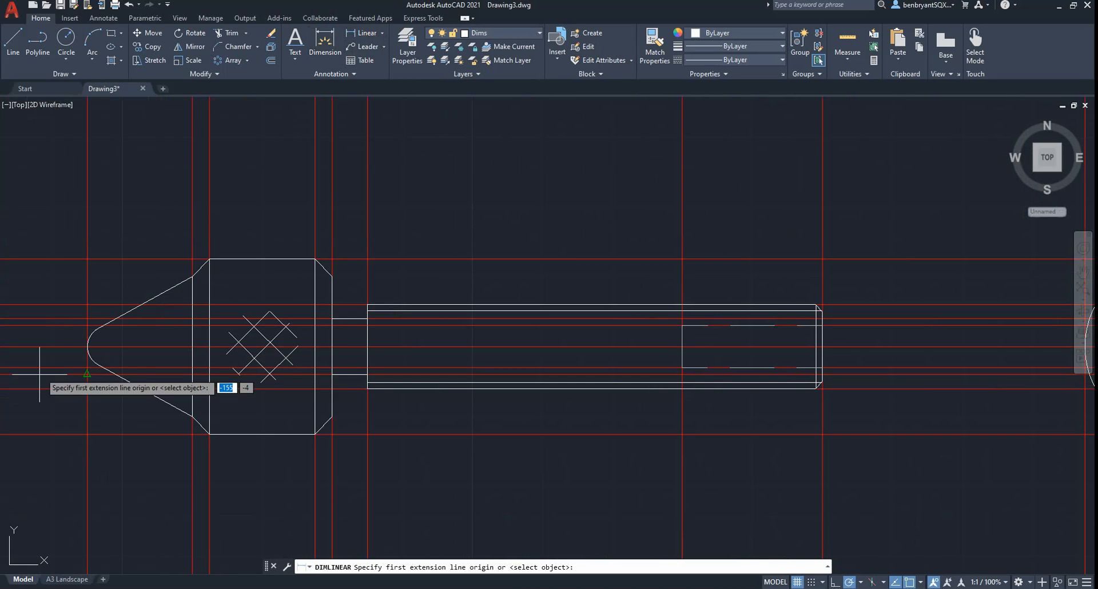
{"action": "left_click", "coordinate": [89, 346]}
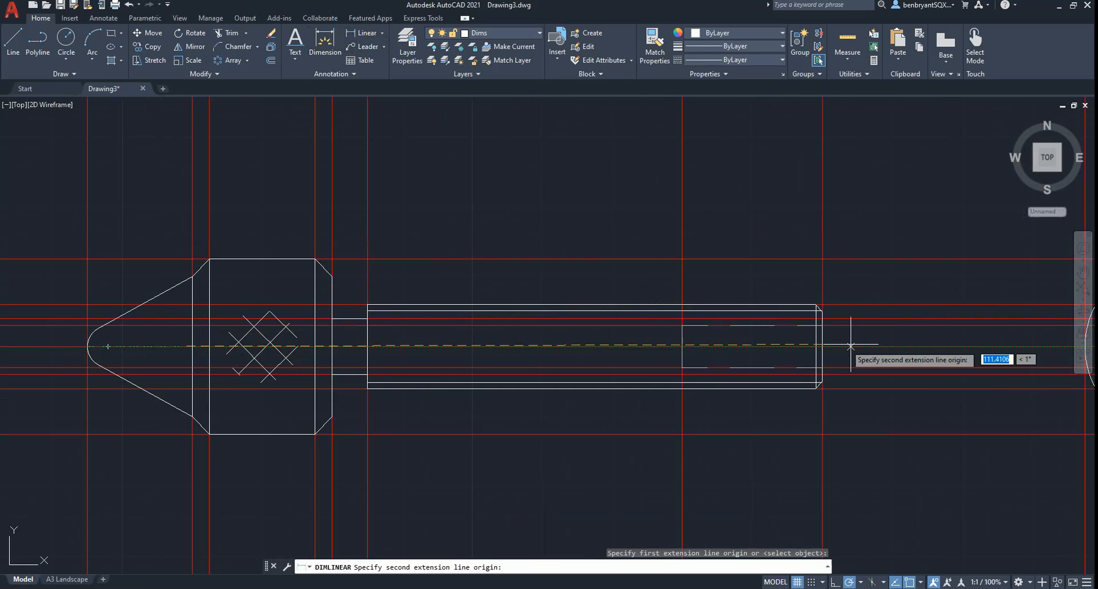
{"action": "left_click", "coordinate": [823, 346]}
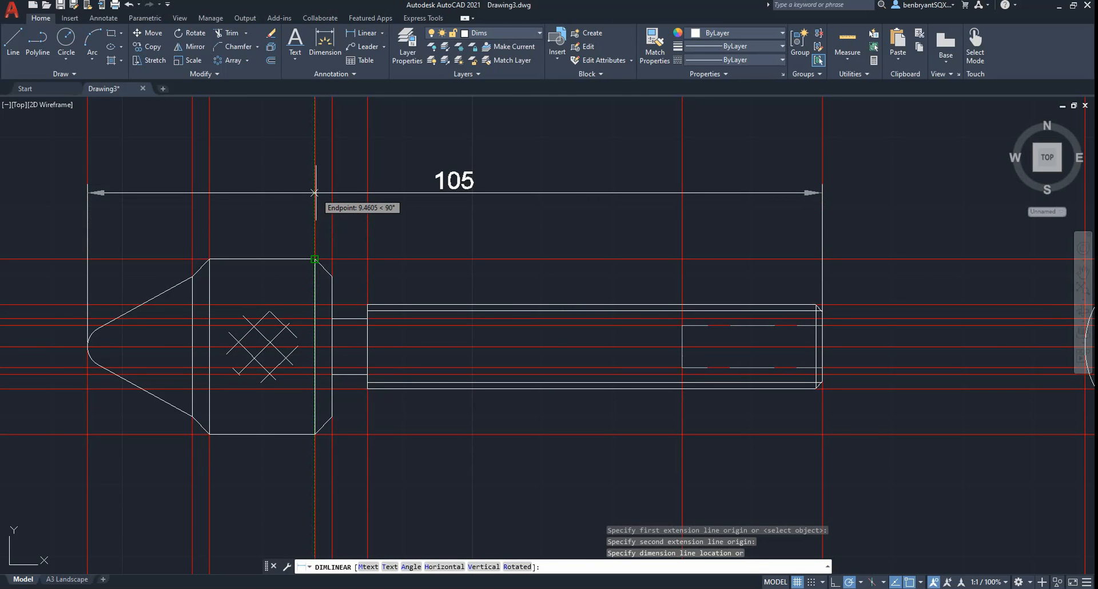
{"action": "type", "text": "15"}
{"action": "key", "text": "Return"}
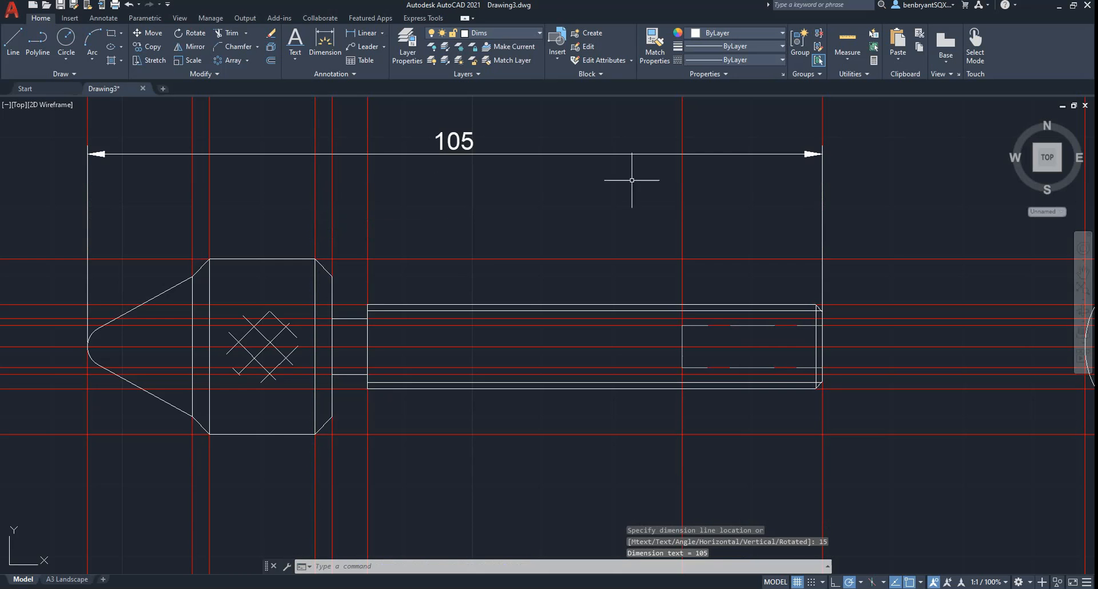
Step: Dimension the outer circle's diameter above the end view, level with the overall length dimension
{"action": "scroll", "coordinate": [719, 239], "scroll_direction": "down", "scroll_amount": 10}
{"action": "scroll", "coordinate": [720, 239], "scroll_direction": "up", "scroll_amount": 10}
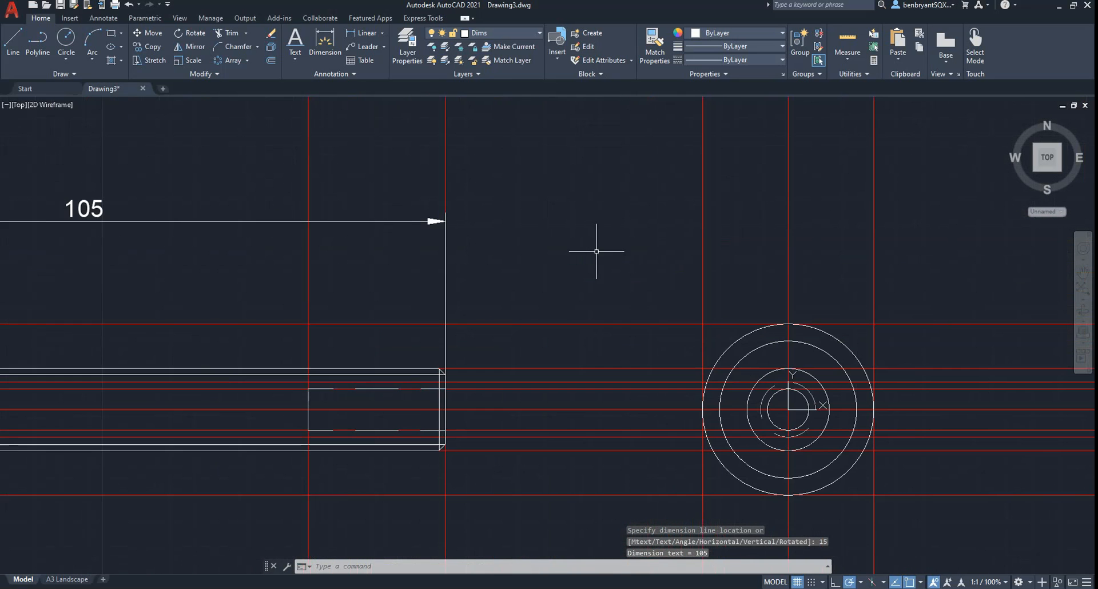
{"action": "key", "text": "Return"}
{"action": "left_click", "coordinate": [703, 409]}
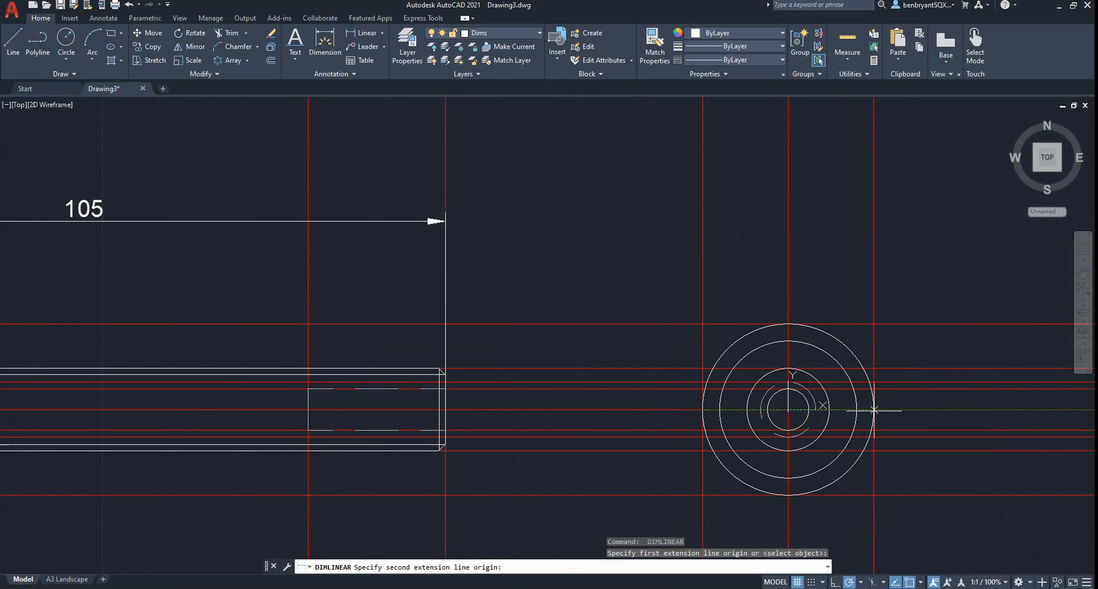
{"action": "left_click", "coordinate": [873, 409]}
{"action": "left_click", "coordinate": [444, 221]}
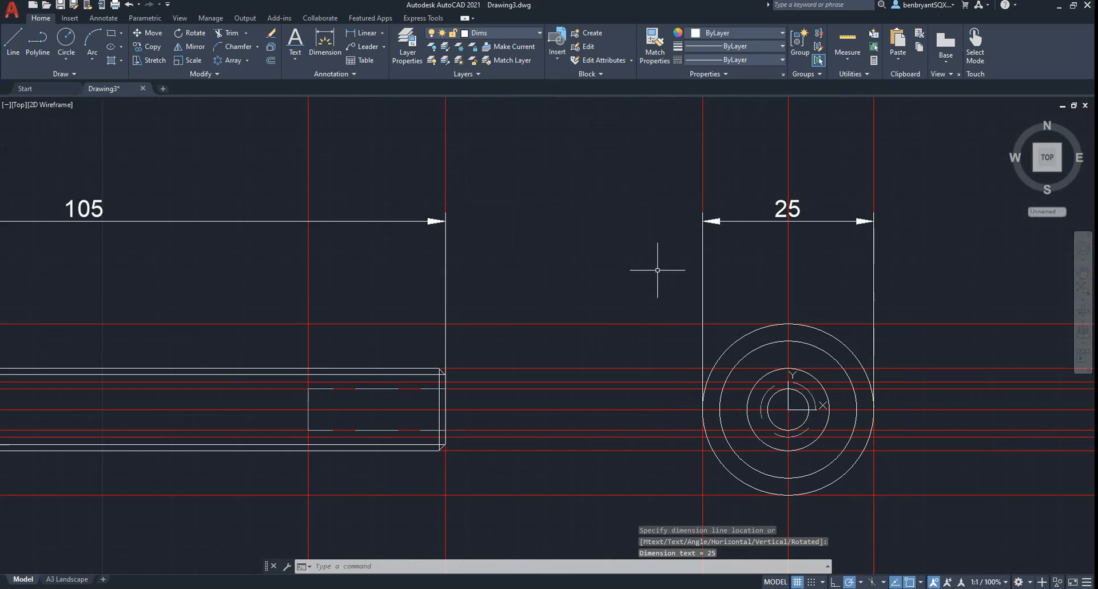
Step: Dimension the length from the shank end to the head's near face, placing it 5 mm below the overall length dimension
{"action": "scroll", "coordinate": [437, 289], "scroll_direction": "down", "scroll_amount": 4}
{"action": "scroll", "coordinate": [516, 291], "scroll_direction": "up", "scroll_amount": 4}
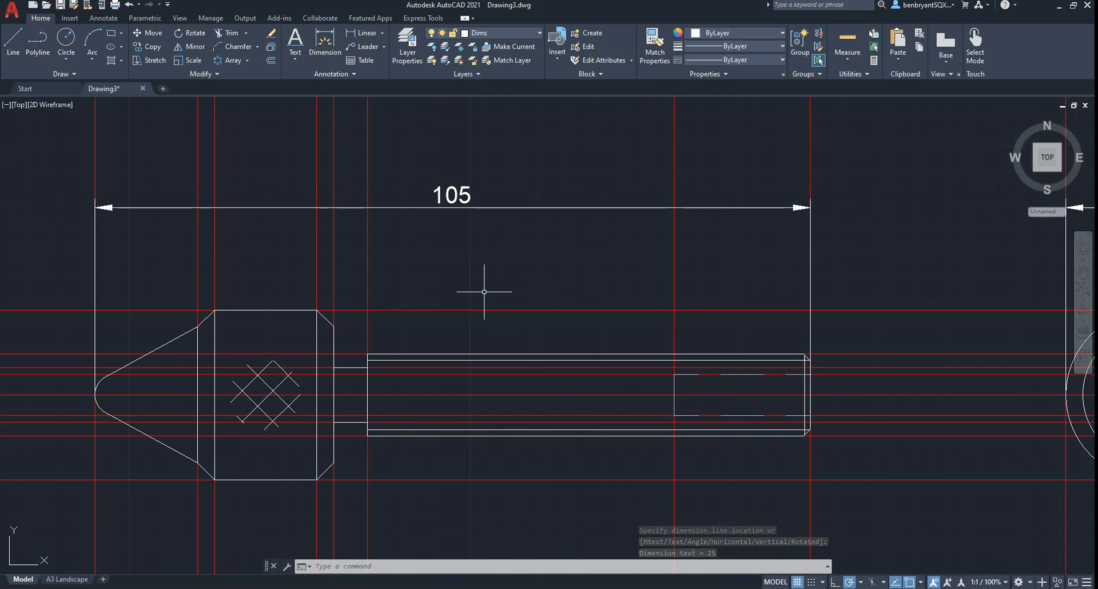
{"action": "key", "text": "Return"}
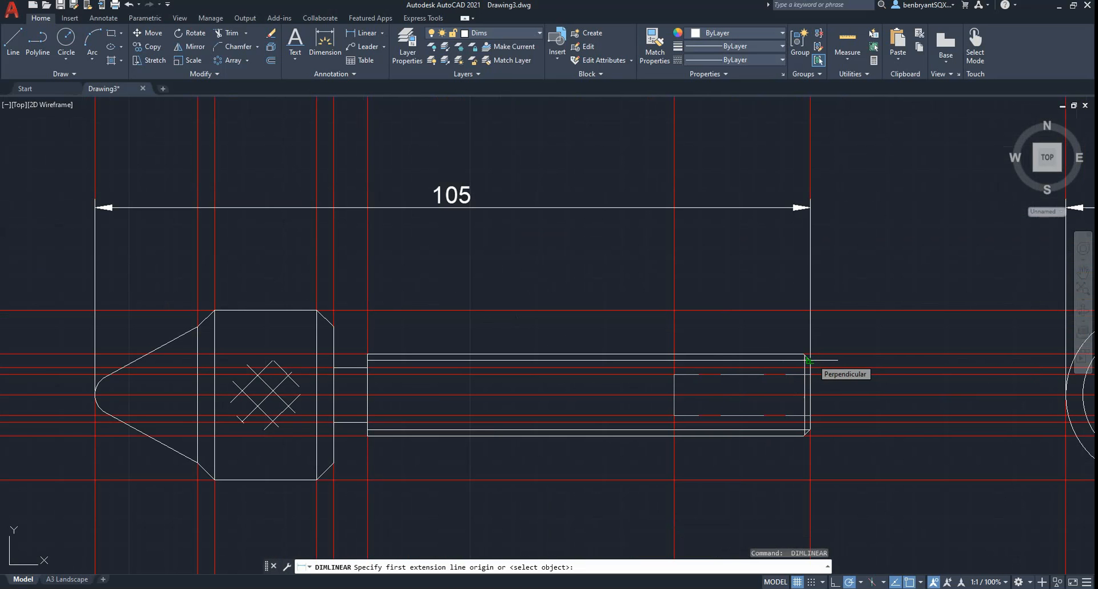
{"action": "left_click", "coordinate": [806, 355]}
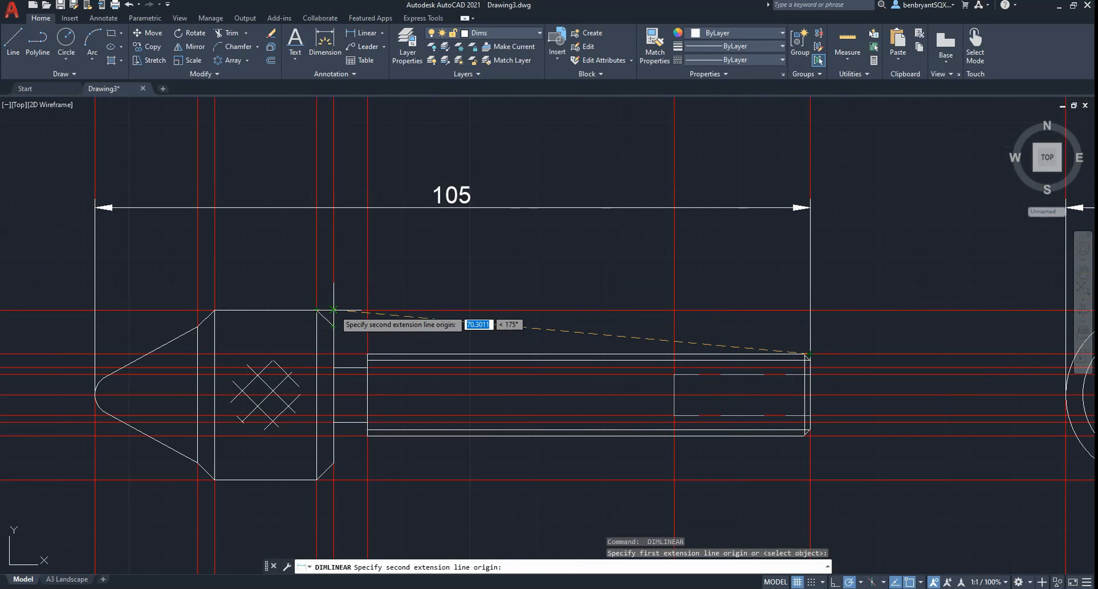
{"action": "left_click", "coordinate": [333, 309]}
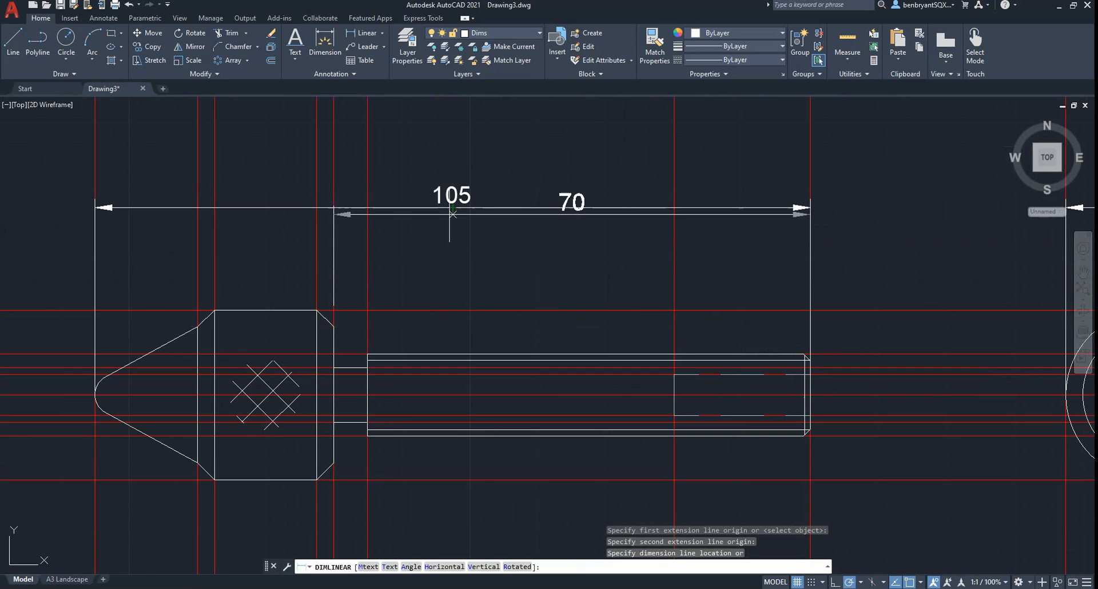
{"action": "type", "text": "5"}
{"action": "key", "text": "Return"}
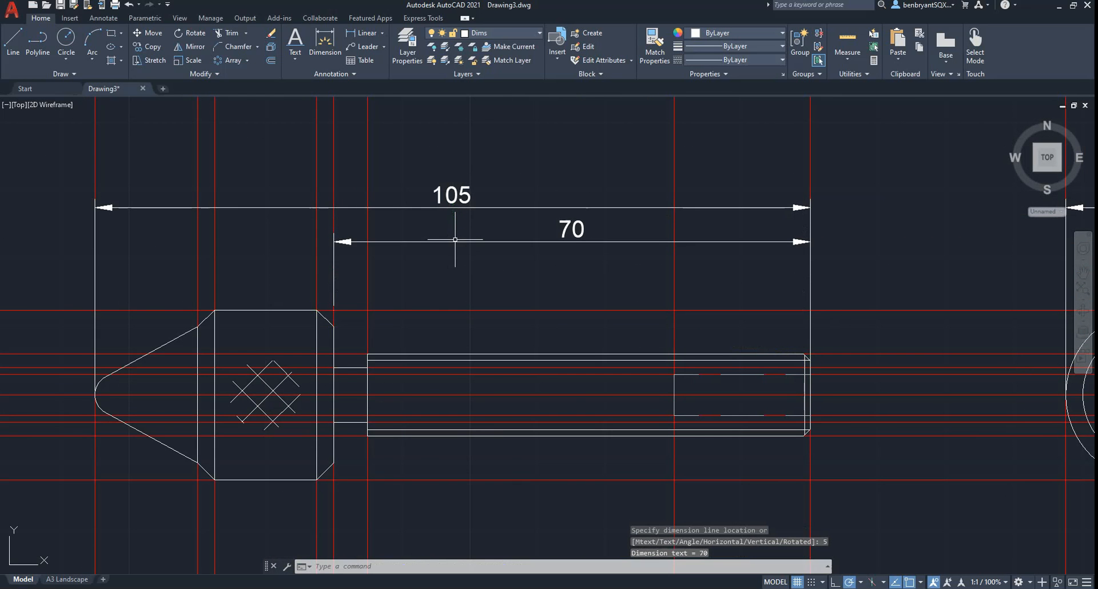
Step: Stretch the overall length dimension's extension line origin at the shank end from the centreline up to the shank's upper edge
{"action": "scroll", "coordinate": [748, 346], "scroll_direction": "up", "scroll_amount": 2}
{"action": "scroll", "coordinate": [862, 363], "scroll_direction": "up", "scroll_amount": 3}
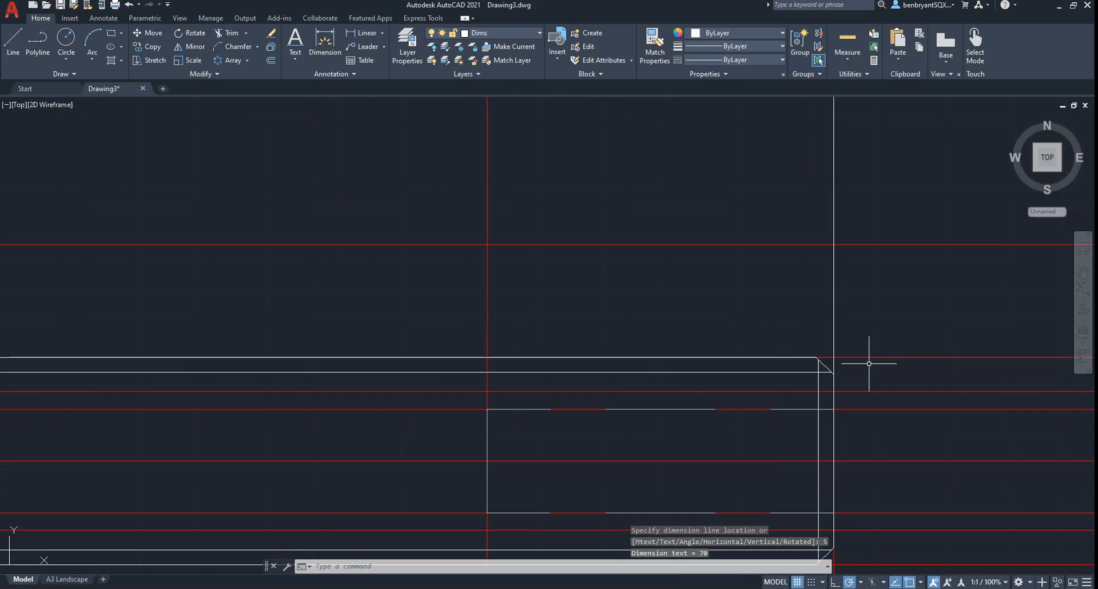
{"action": "mouse_move", "coordinate": [863, 363]}
{"action": "middle_mouse_down"}
{"action": "mouse_move", "coordinate": [723, 386]}
{"action": "mouse_move", "coordinate": [681, 282]}
{"action": "middle_mouse_up"}
{"action": "left_click", "coordinate": [698, 379]}
{"action": "left_click", "coordinate": [664, 393]}
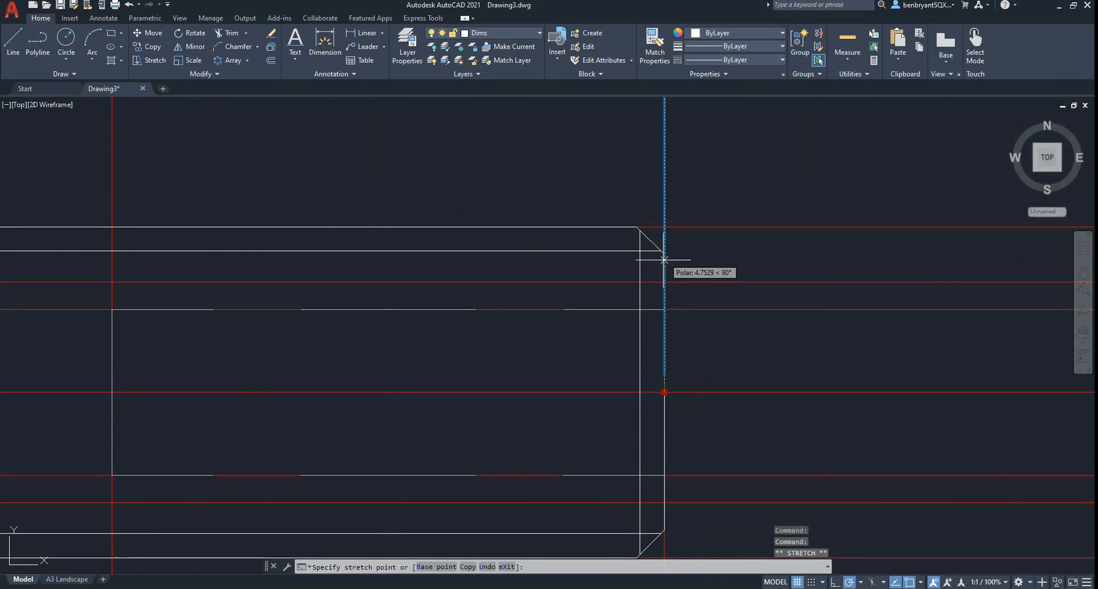
{"action": "left_click", "coordinate": [662, 231]}
{"action": "key", "text": "Escape"}
{"action": "scroll", "coordinate": [556, 335], "scroll_direction": "down", "scroll_amount": 6}
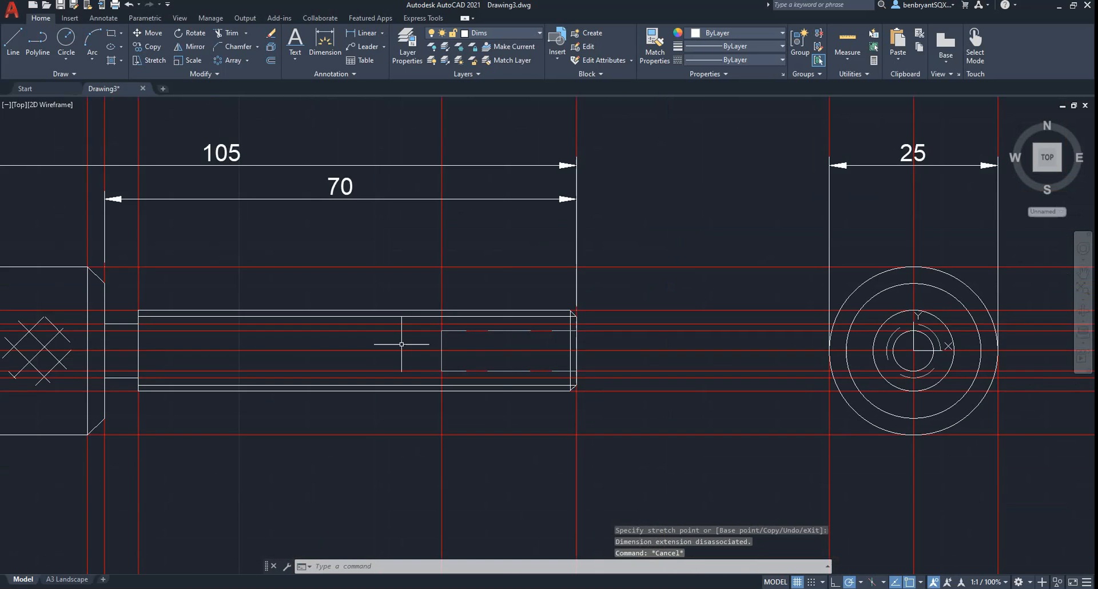
Step: Dimension the hidden hole's depth from the shank end, placing it 5 mm below the 70 mm dimension
{"action": "mouse_move", "coordinate": [401, 343]}
{"action": "middle_mouse_down"}
{"action": "mouse_move", "coordinate": [841, 372]}
{"action": "mouse_move", "coordinate": [817, 366]}
{"action": "middle_mouse_up"}
{"action": "middle_click_drag", "start_coordinate": [673, 399], "coordinate": [327, 380]}
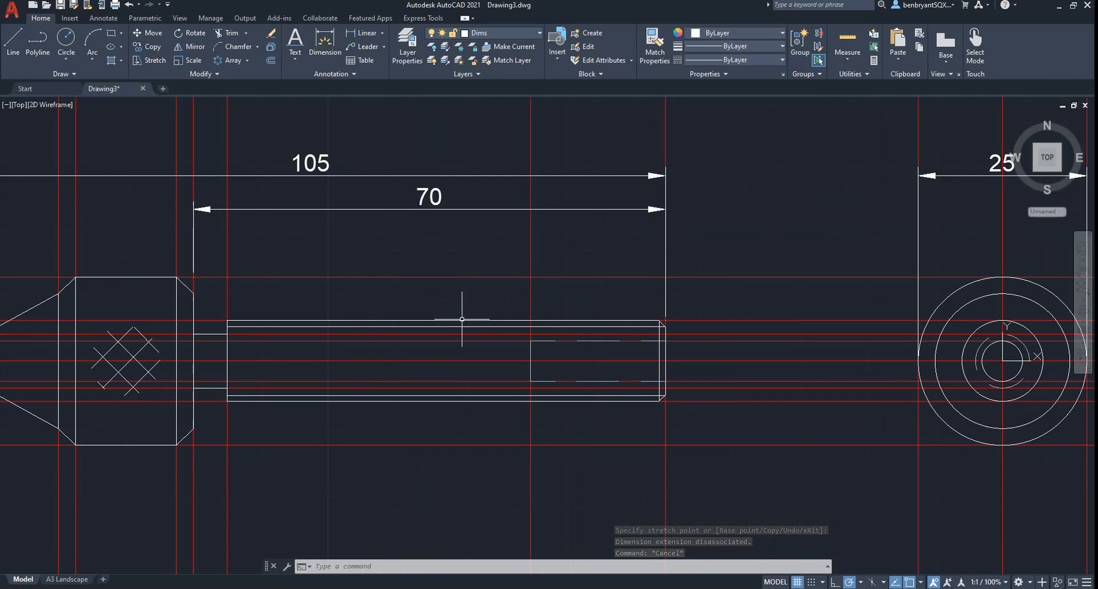
{"action": "middle_click_drag", "start_coordinate": [462, 319], "coordinate": [602, 358]}
{"action": "key", "text": "Return"}
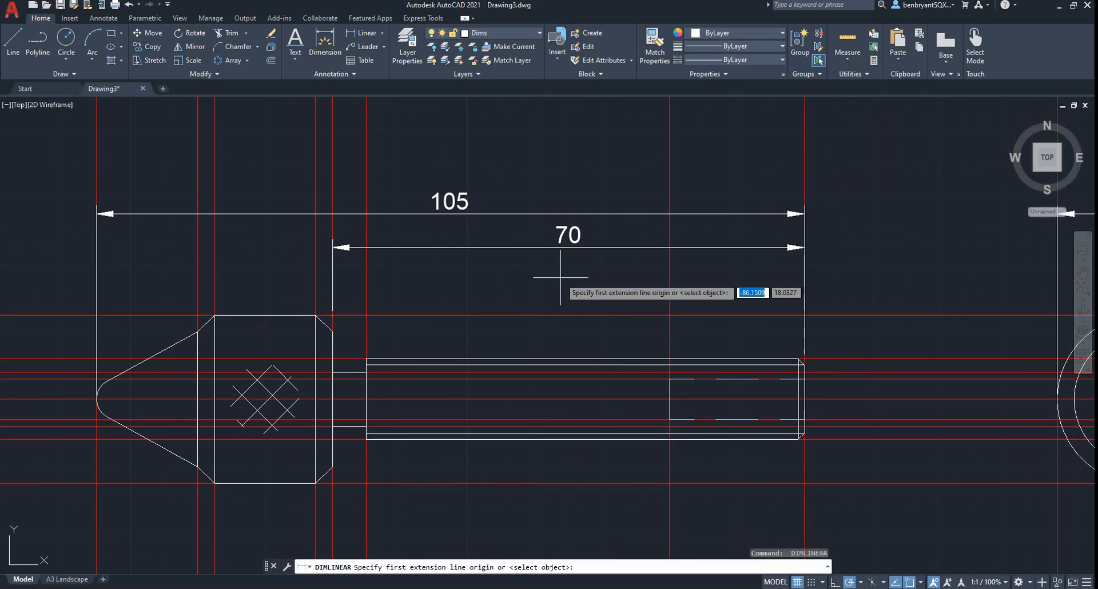
{"action": "left_click", "coordinate": [804, 315]}
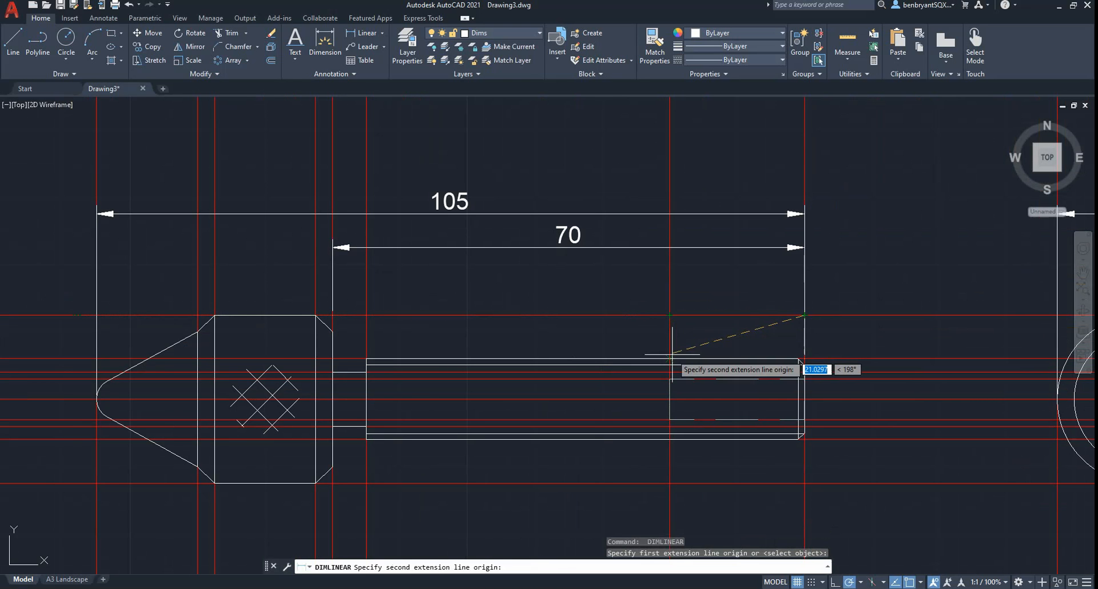
{"action": "left_click", "coordinate": [670, 315]}
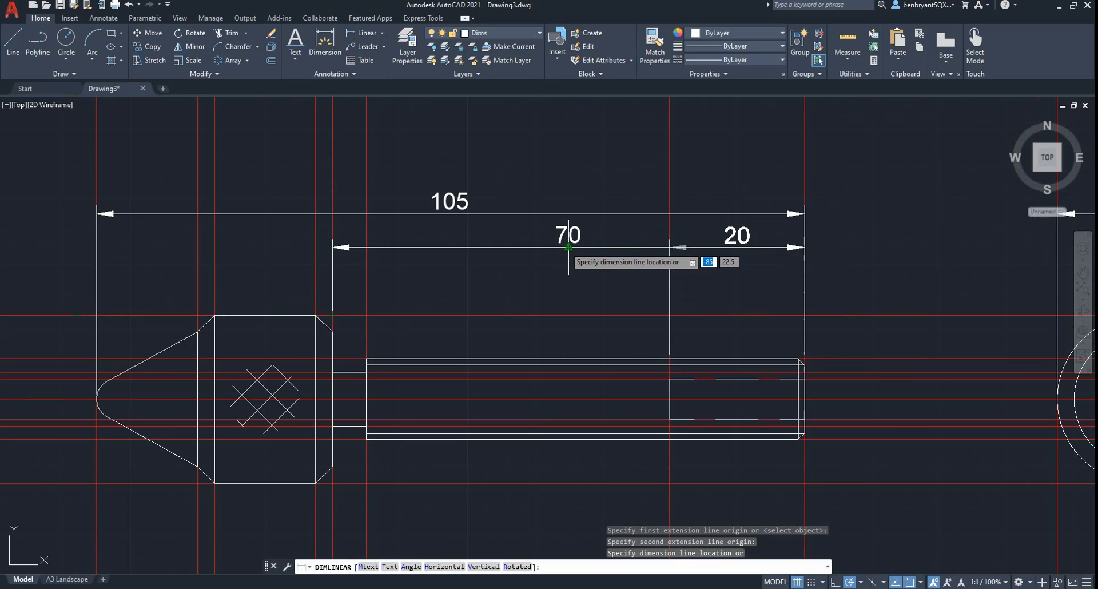
{"action": "type", "text": "5"}
{"action": "key", "text": "Return"}
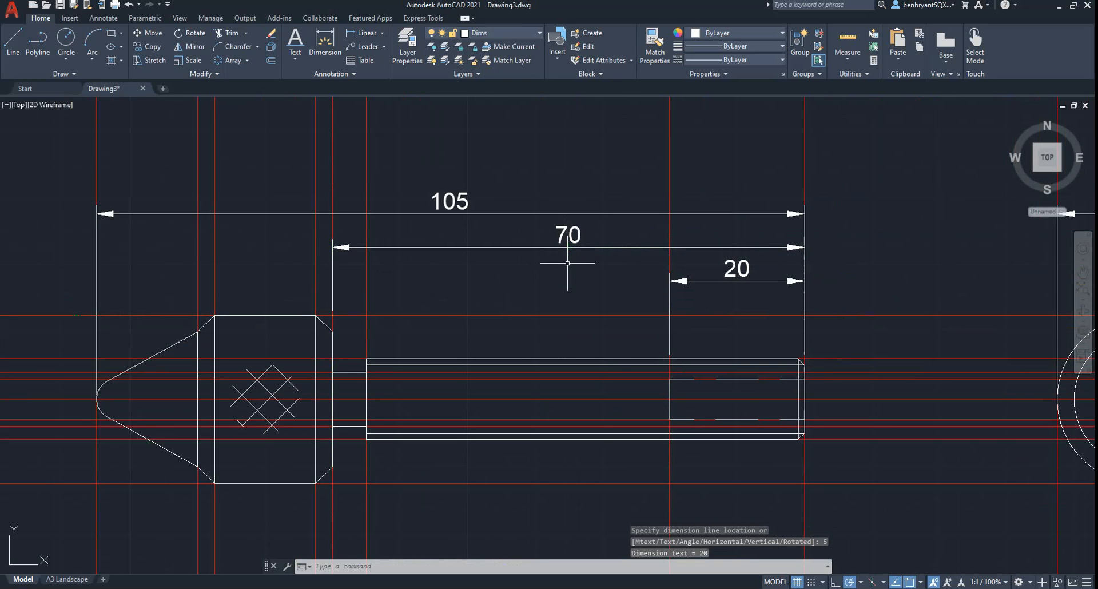
Step: Dimension the width of the knurled section along the head's upper edge, level with the hole depth dimension
{"action": "key", "text": "Return"}
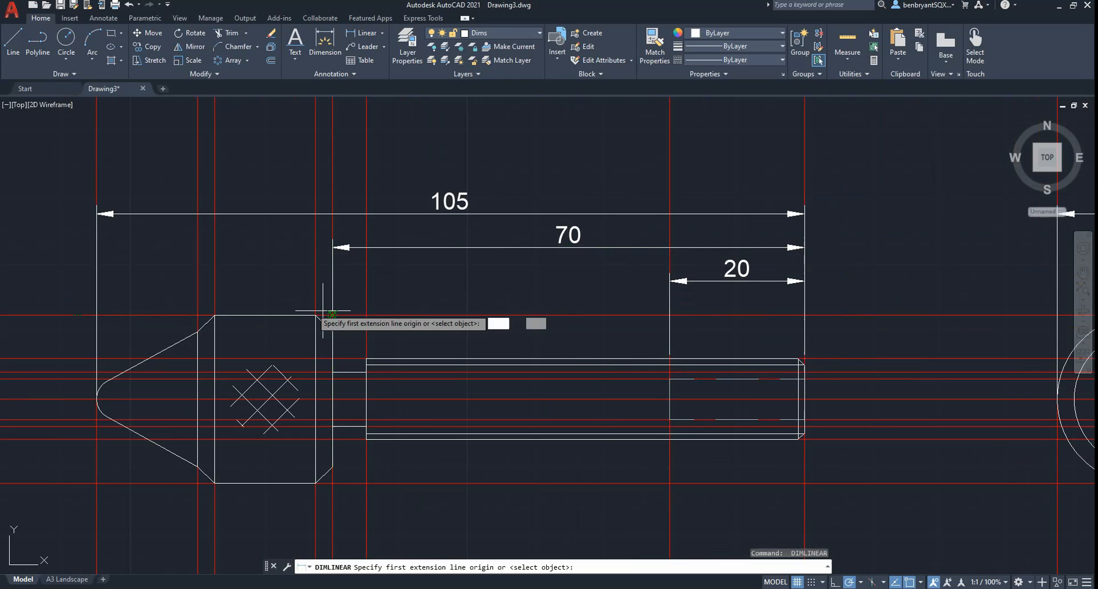
{"action": "left_click", "coordinate": [214, 315]}
{"action": "type", "text": "15"}
{"action": "key", "text": "Return"}
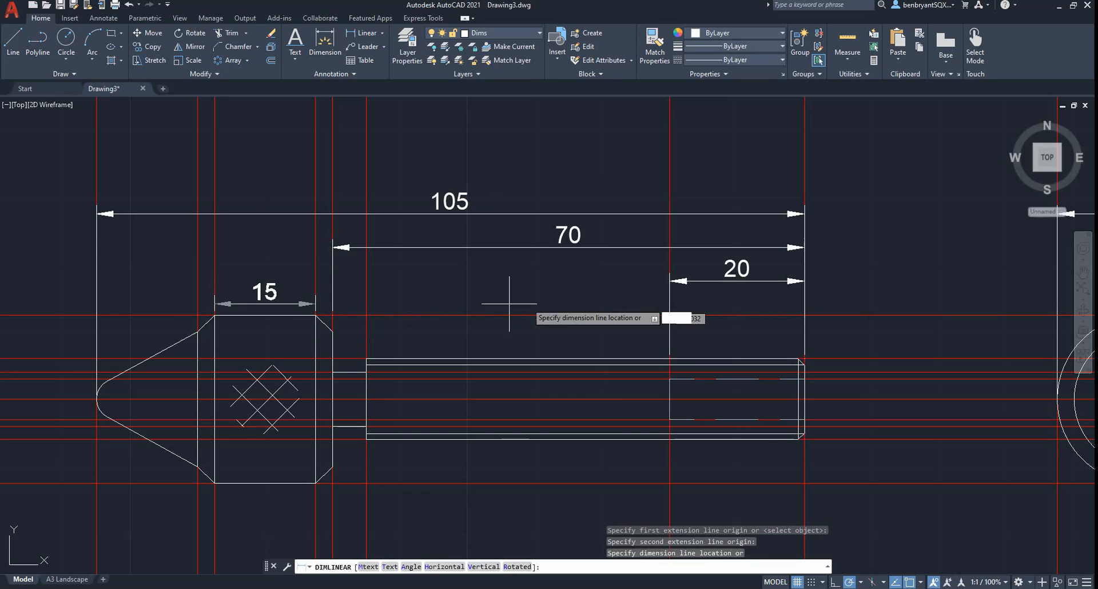
{"action": "left_click", "coordinate": [669, 280]}
Step: Dimension the width of the neck between the head's near face and the threaded shank, placing it above the neck
{"action": "key", "text": "Return"}
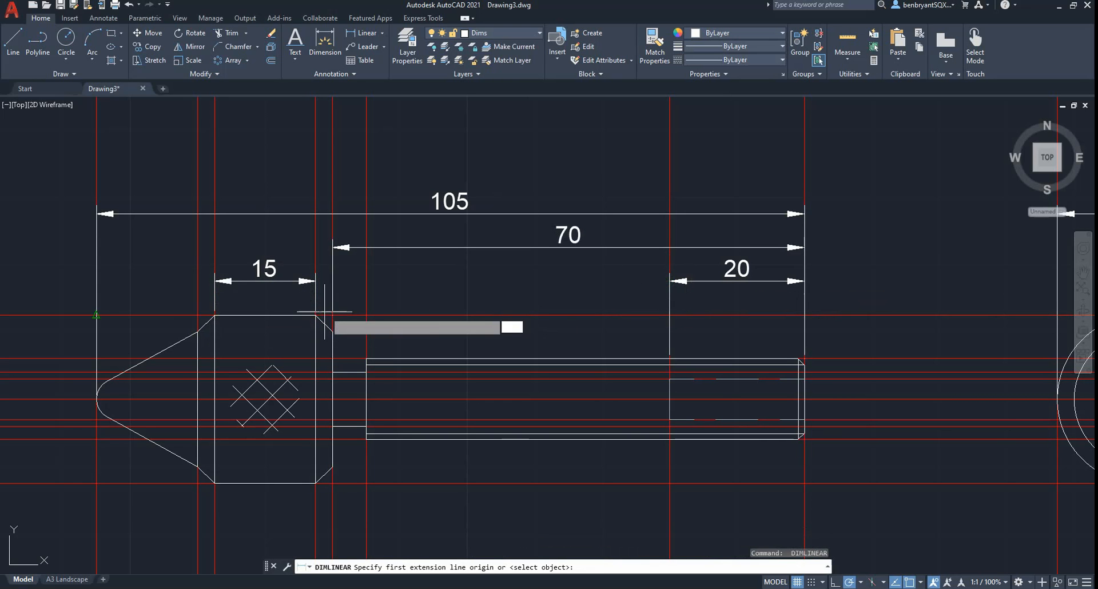
{"action": "left_click", "coordinate": [332, 315]}
{"action": "left_click", "coordinate": [366, 358]}
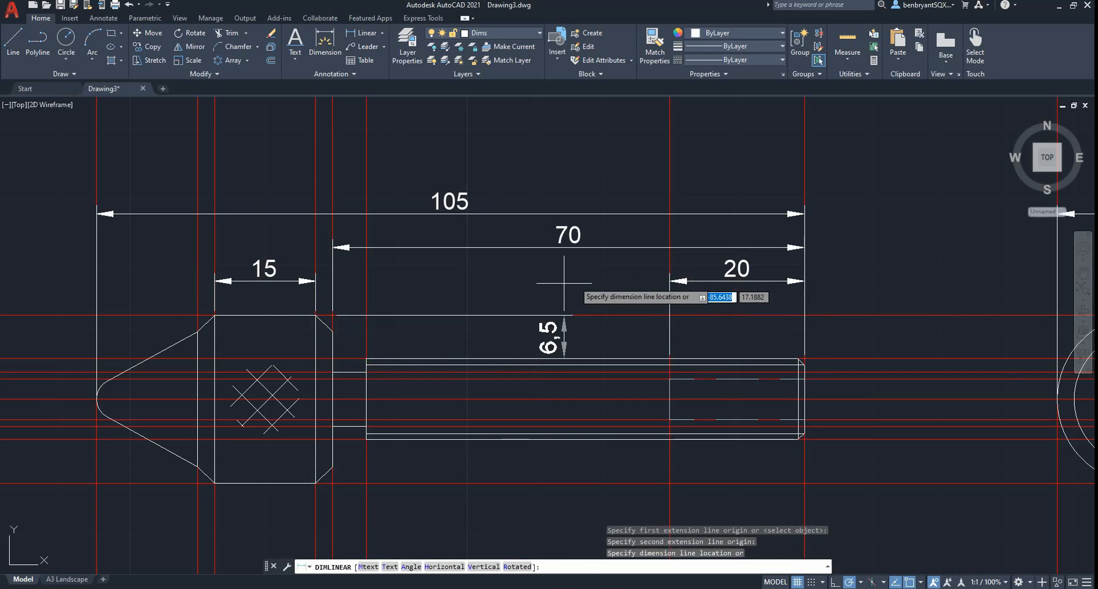
{"action": "left_click", "coordinate": [670, 299]}
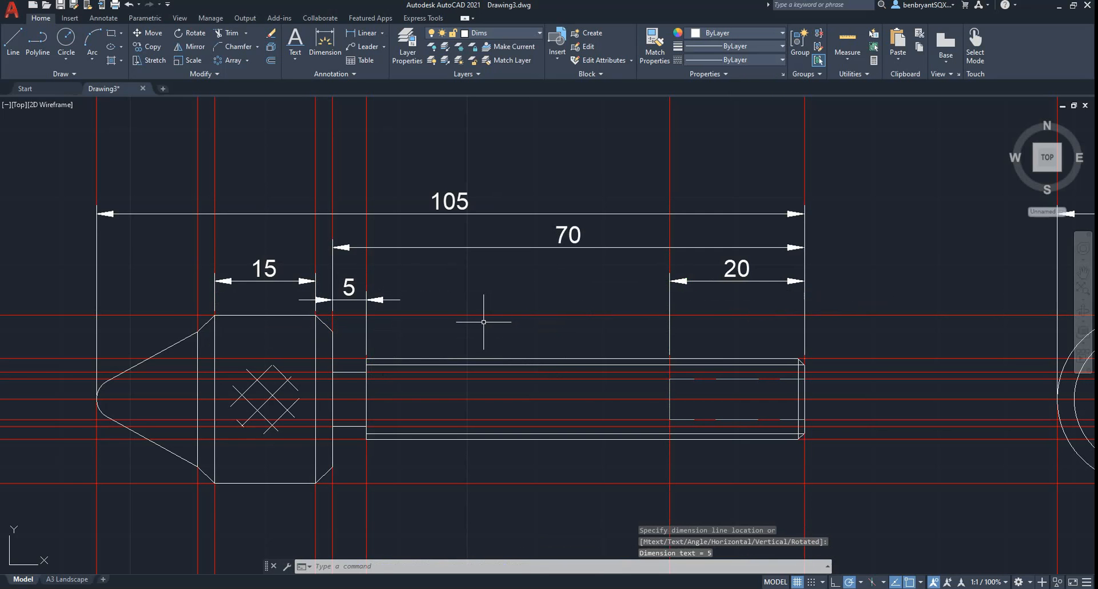
Step: Dimension the horizontal width of the head's lower chamfer on the shank side, placing it below the head
{"action": "key", "text": "Return"}
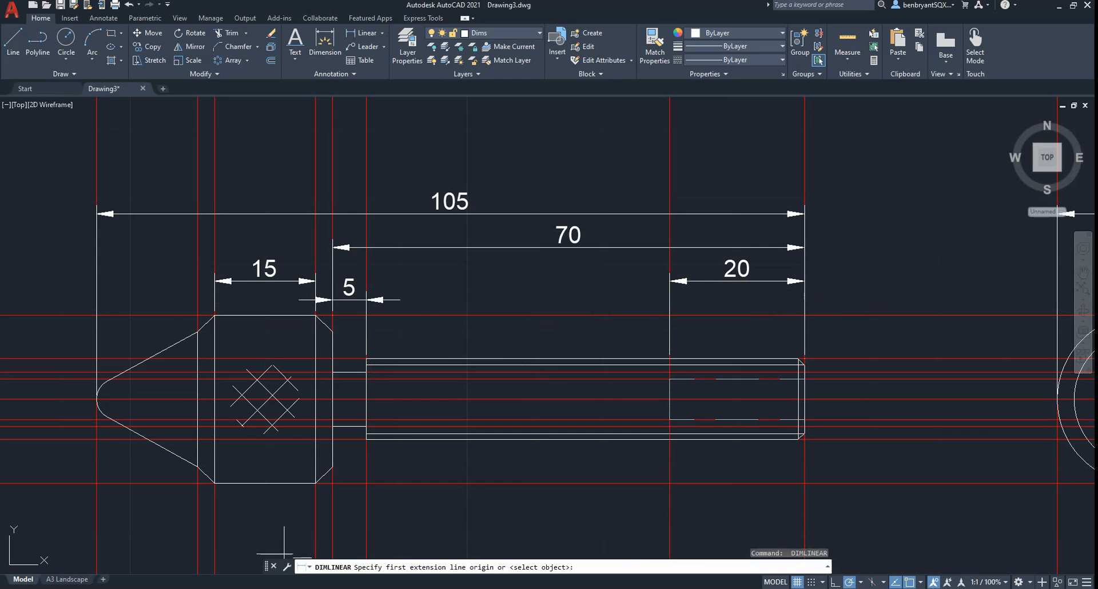
{"action": "left_click", "coordinate": [315, 483]}
{"action": "left_click", "coordinate": [333, 467]}
{"action": "middle_click_drag", "start_coordinate": [384, 481], "coordinate": [387, 456]}
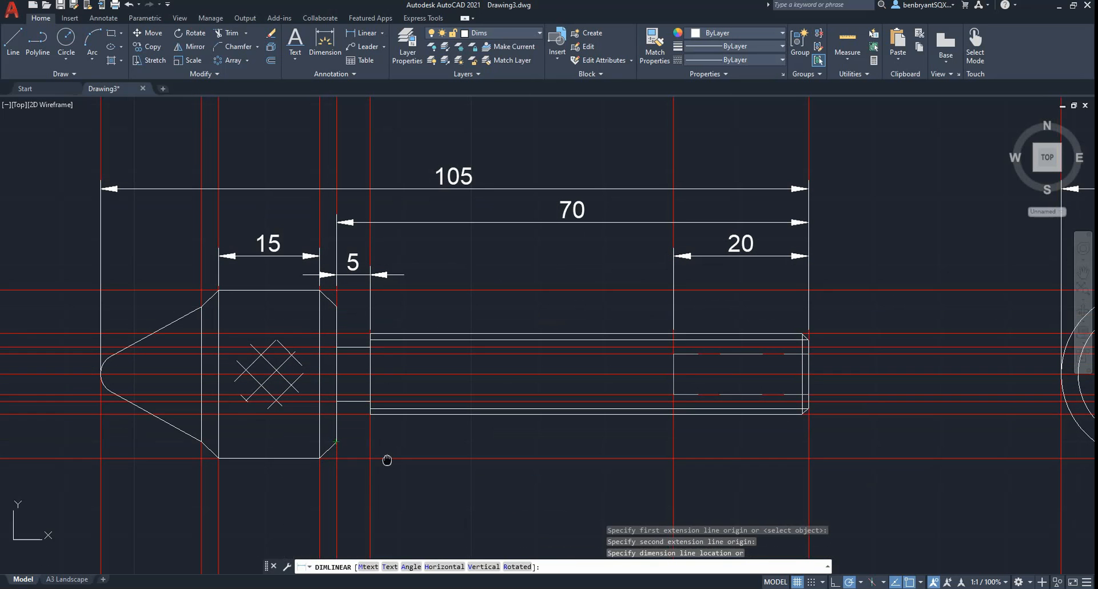
{"action": "left_click", "coordinate": [384, 491]}
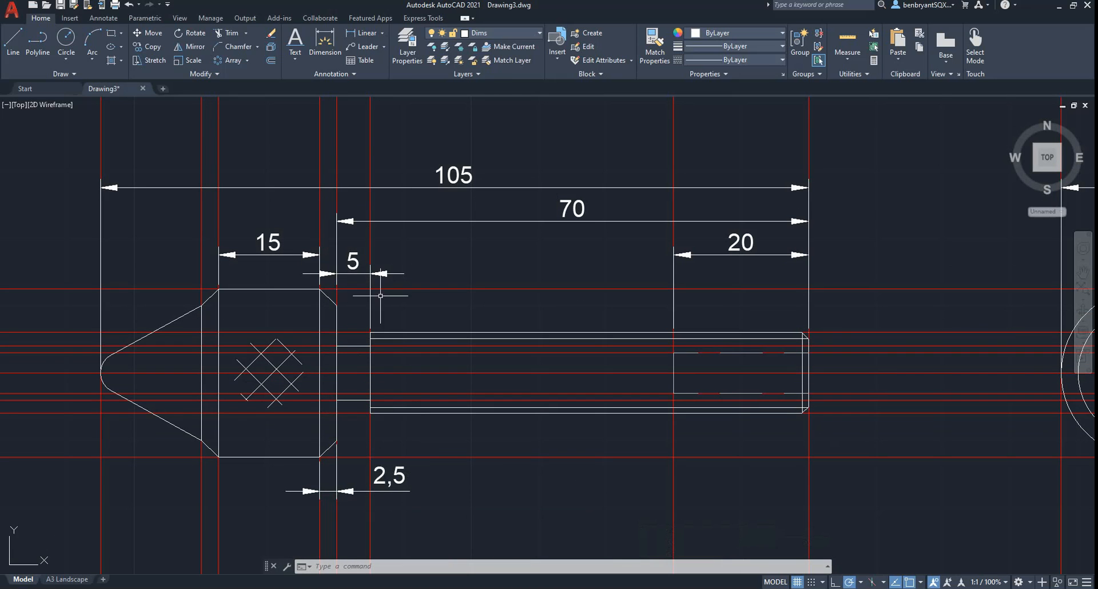
Step: Change the decimal separator of the ISO-25 dimension style to a period
{"action": "left_click", "coordinate": [104, 18]}
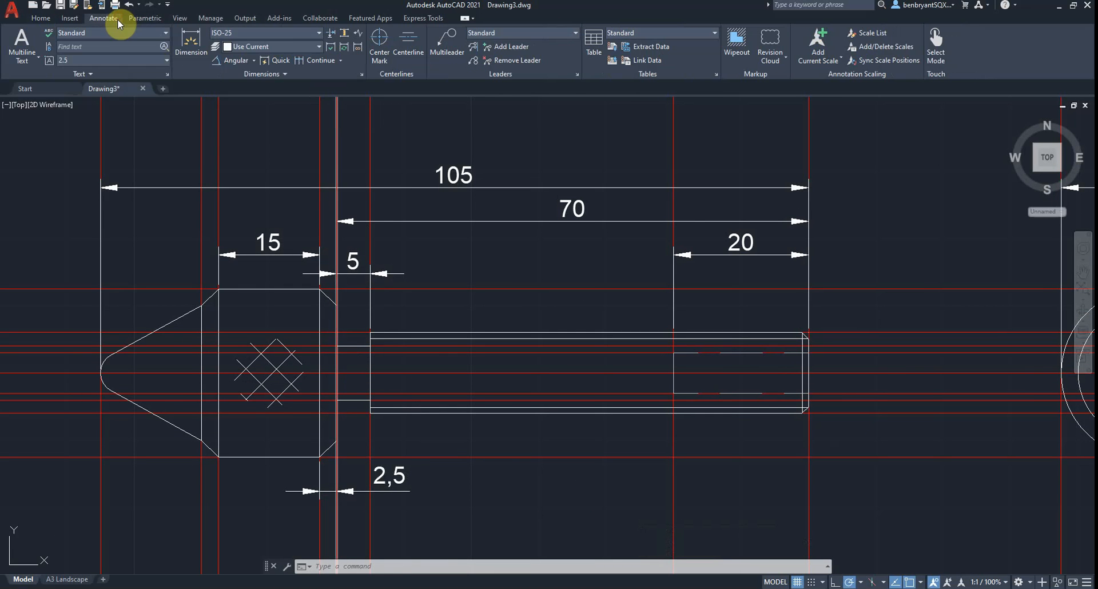
{"action": "left_click", "coordinate": [281, 35]}
{"action": "left_click", "coordinate": [245, 152]}
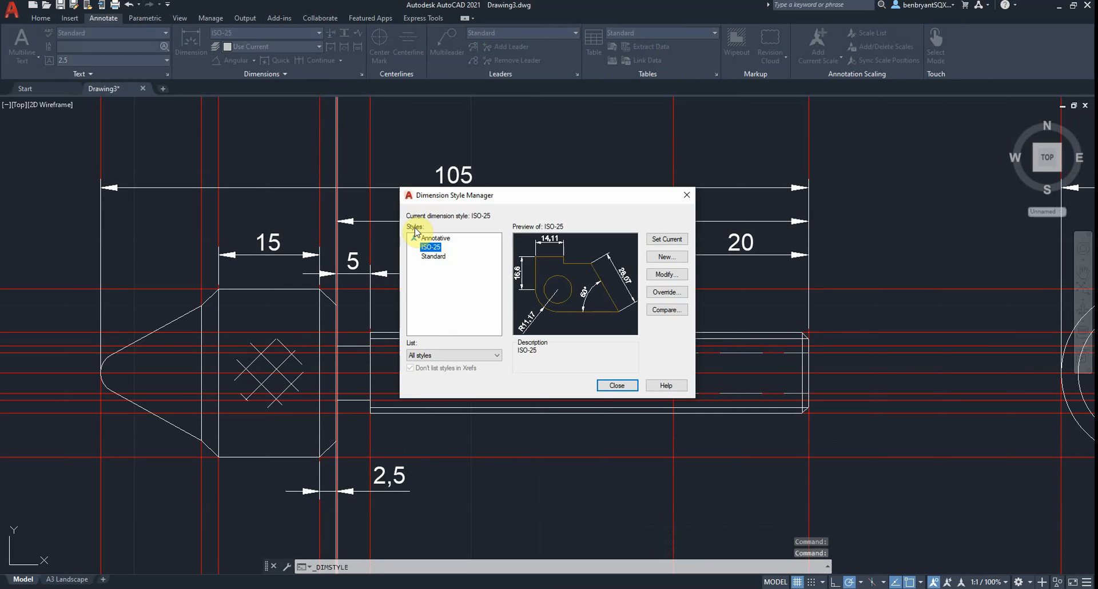
{"action": "left_click", "coordinate": [661, 276]}
{"action": "left_click", "coordinate": [503, 227]}
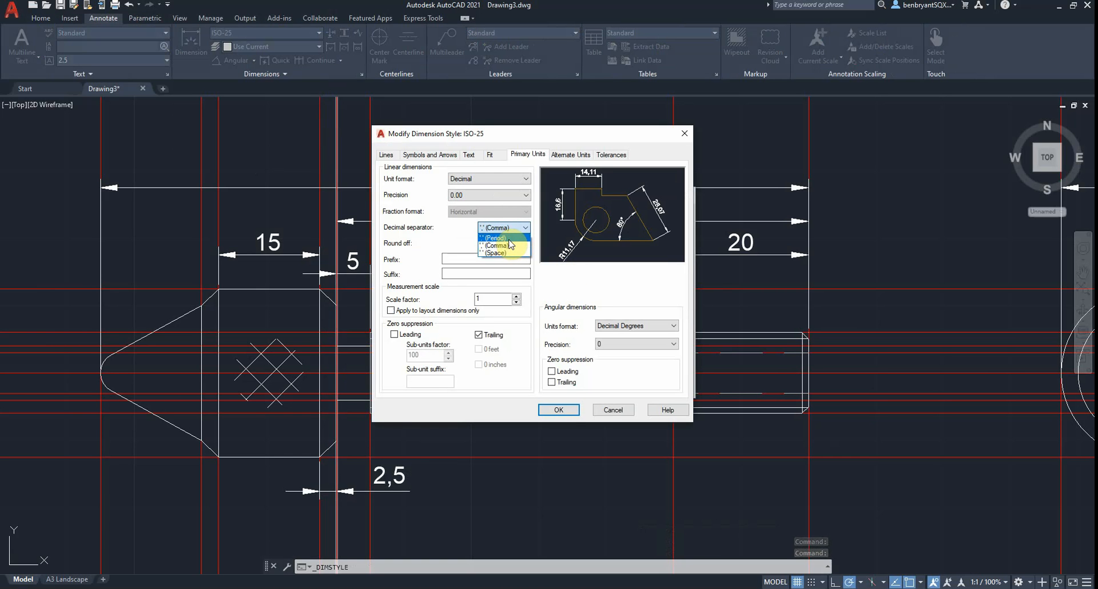
{"action": "left_click", "coordinate": [497, 236]}
{"action": "left_click", "coordinate": [559, 410]}
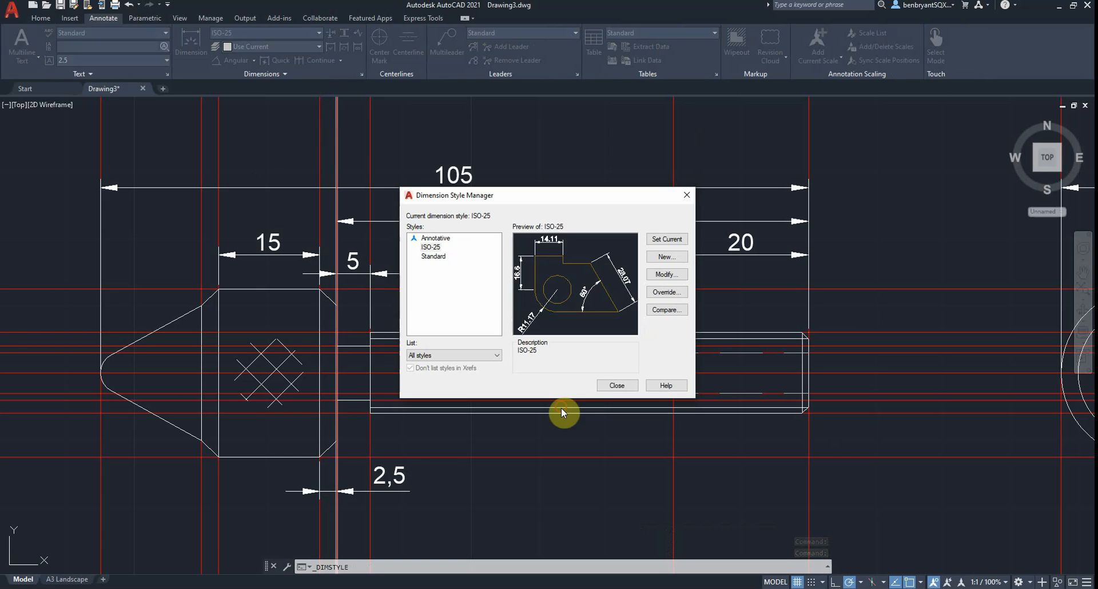
{"action": "left_click", "coordinate": [606, 386]}
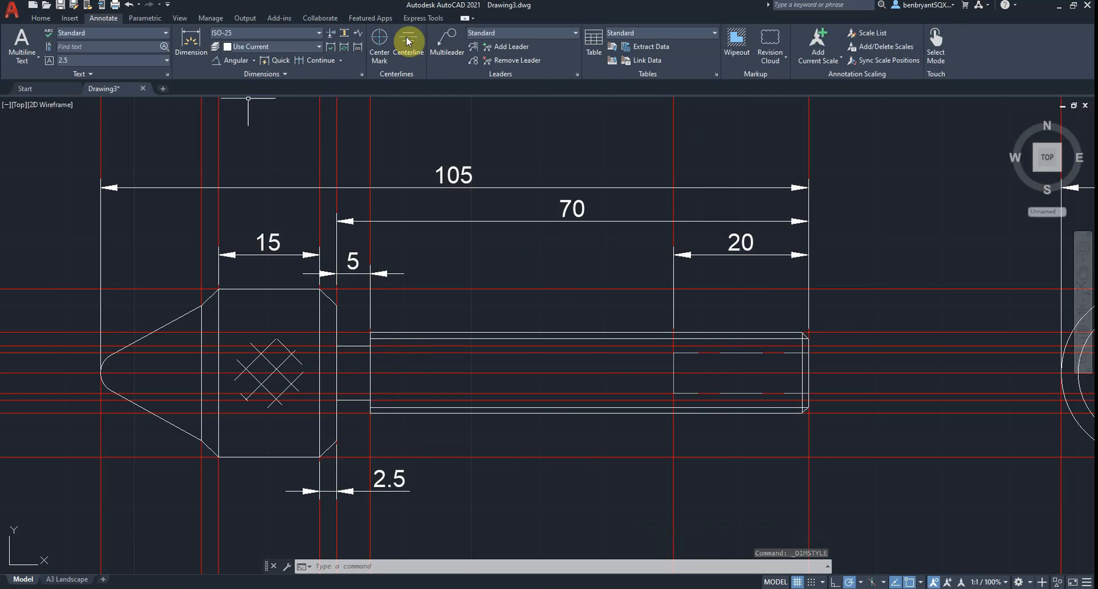
Step: Add a radius dimension to the rounded tip of the head, with its text outside the part
{"action": "left_click", "coordinate": [253, 61]}
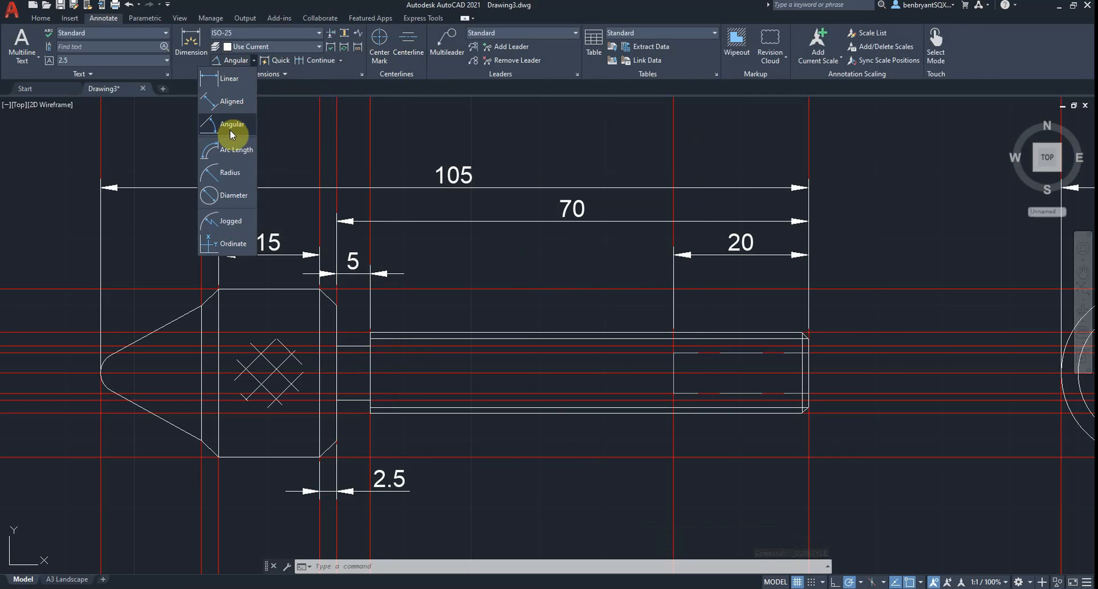
{"action": "left_click", "coordinate": [229, 173]}
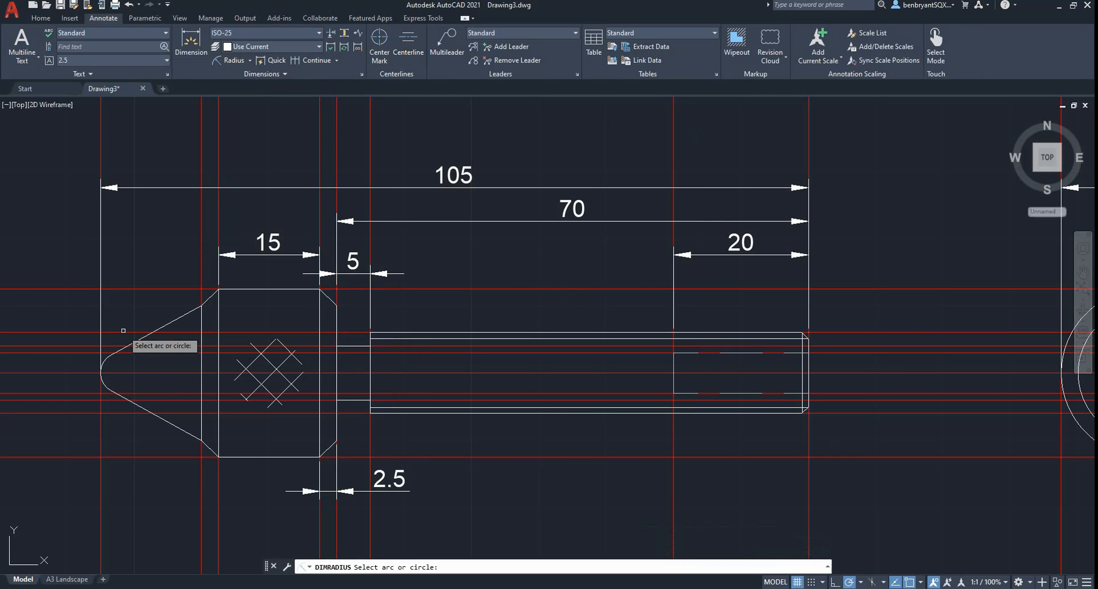
{"action": "left_click", "coordinate": [105, 364]}
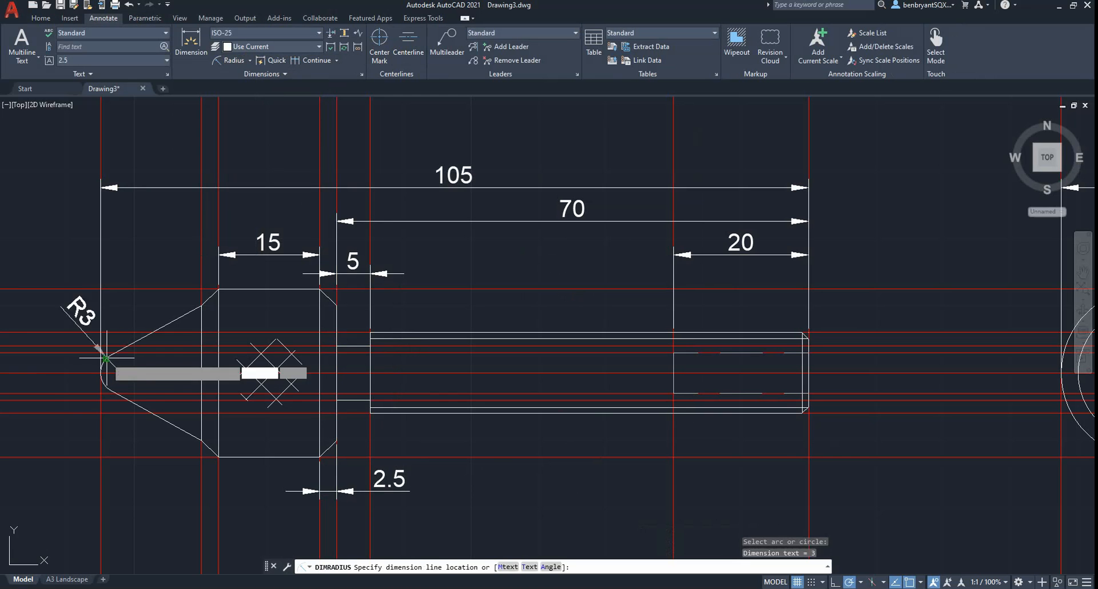
{"action": "left_click", "coordinate": [58, 385]}
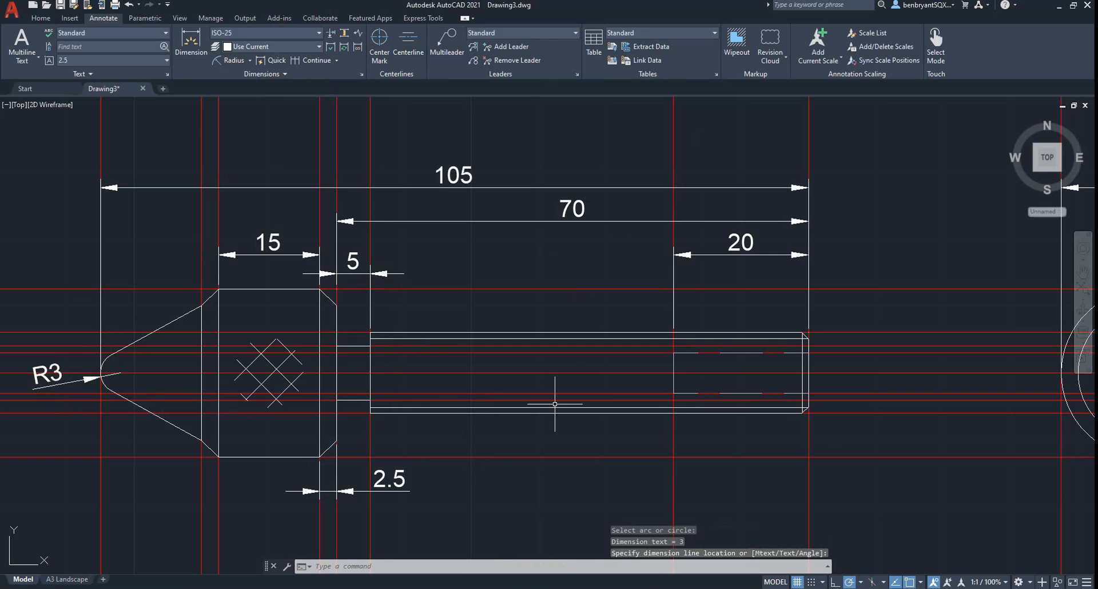
Step: Add a diameter dimension to the dashed circle in the end view, placing its text outside the outer circle
{"action": "middle_click_drag", "start_coordinate": [711, 380], "coordinate": [201, 287]}
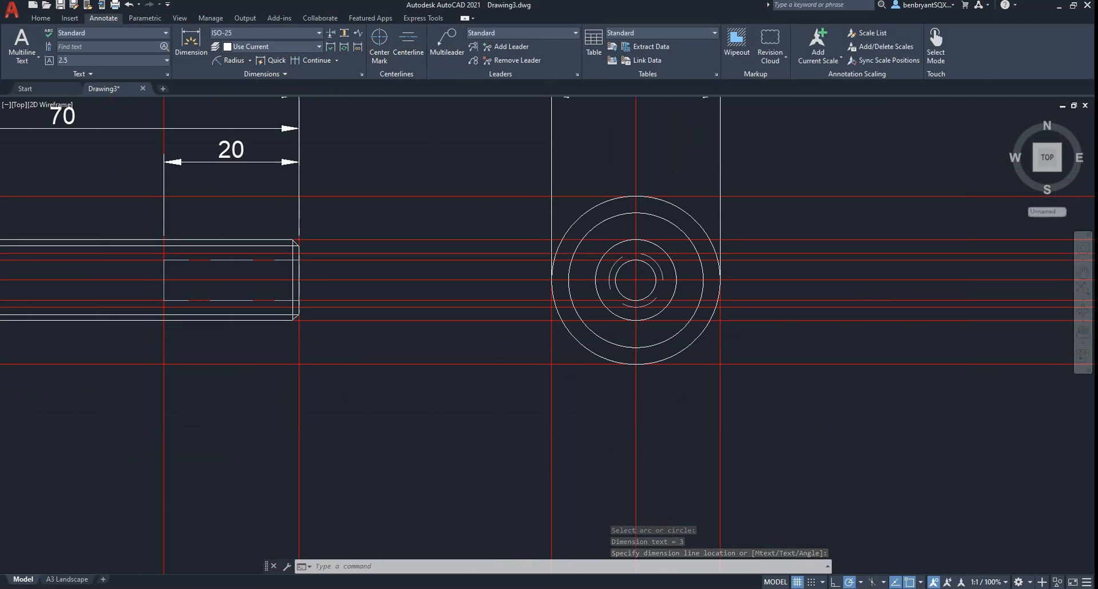
{"action": "left_click", "coordinate": [232, 60]}
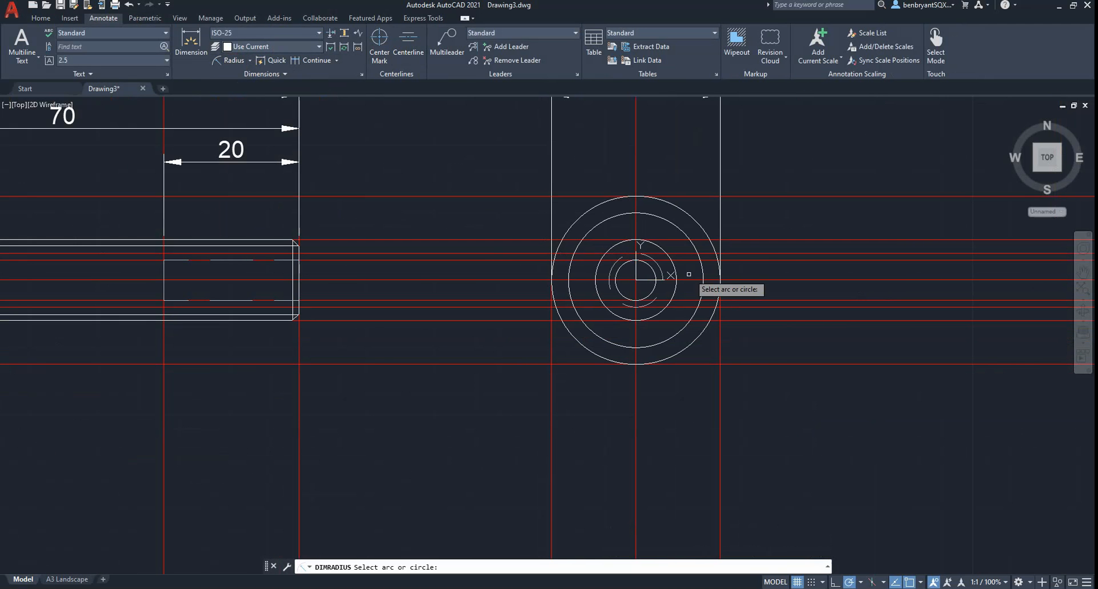
{"action": "scroll", "coordinate": [539, 251], "scroll_direction": "up", "scroll_amount": 2}
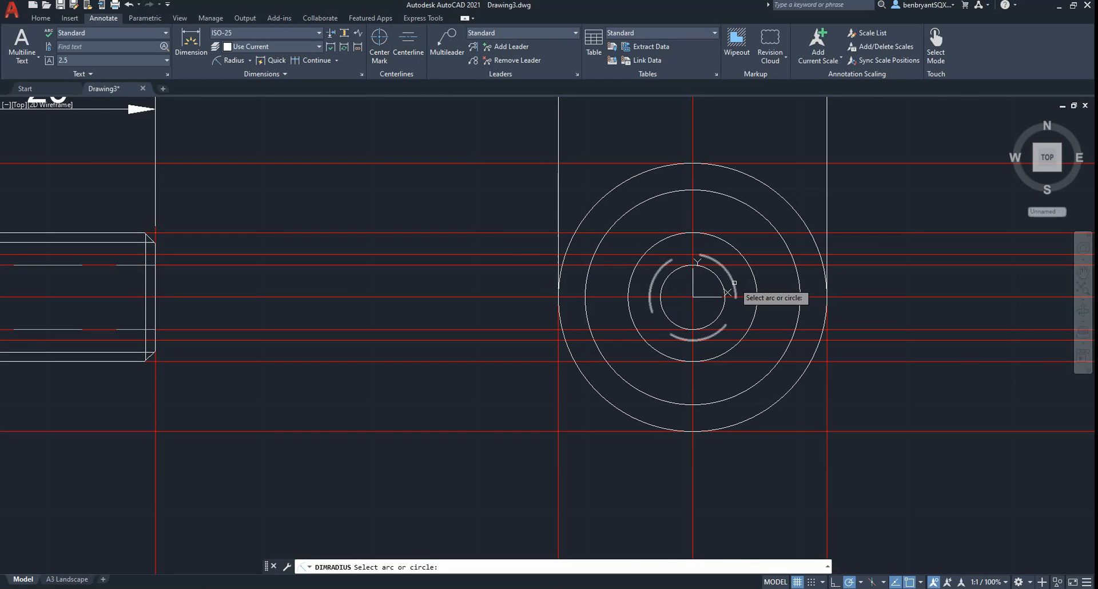
{"action": "left_click", "coordinate": [252, 61]}
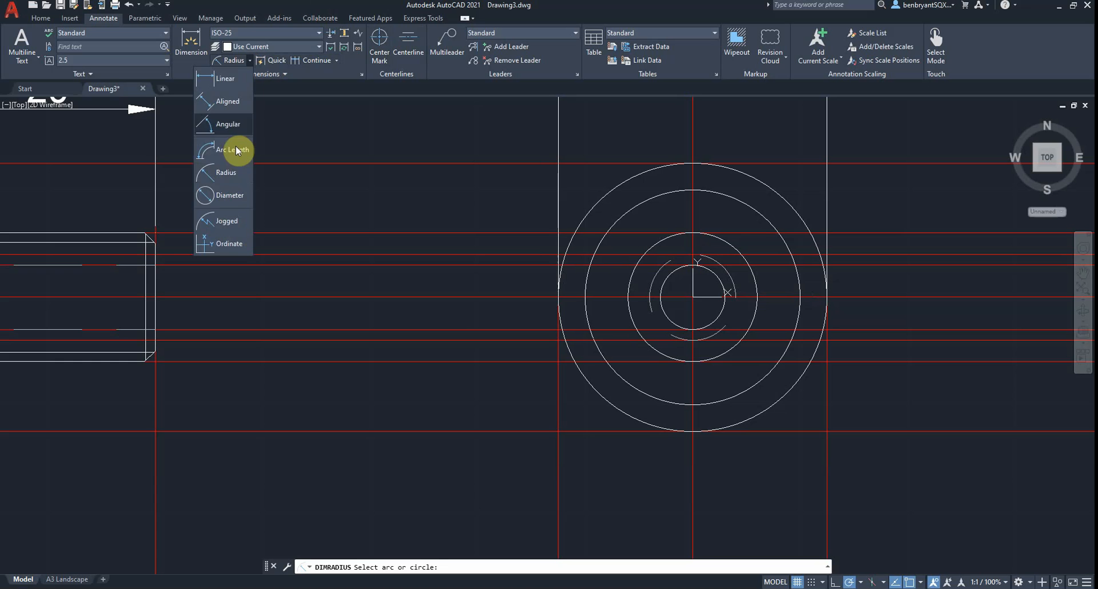
{"action": "left_click", "coordinate": [228, 196]}
{"action": "left_click", "coordinate": [727, 292]}
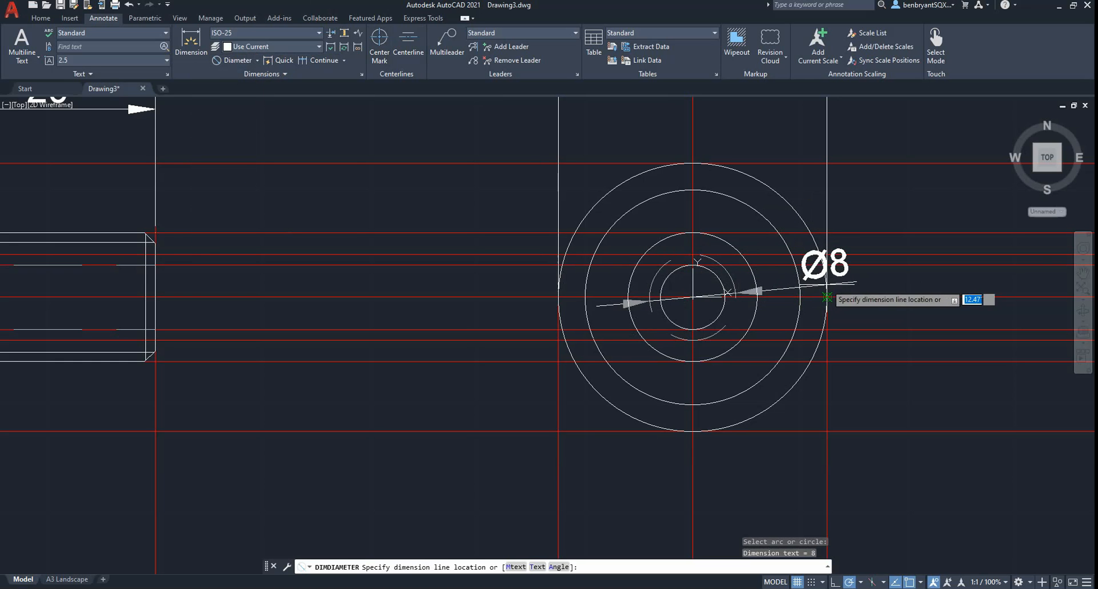
{"action": "left_click", "coordinate": [867, 205]}
{"action": "key", "text": "Return"}
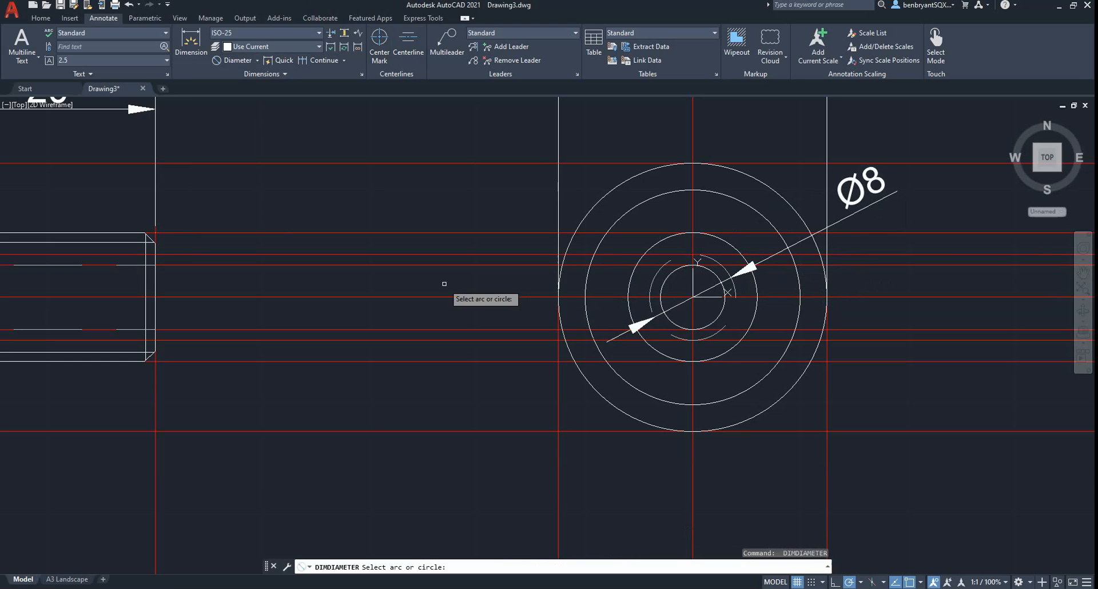
{"action": "key", "text": "Escape"}
Step: Add a vertical linear dimension across the hidden hole's diameter, just beyond the shank end
{"action": "middle_click_drag", "start_coordinate": [373, 279], "coordinate": [532, 298]}
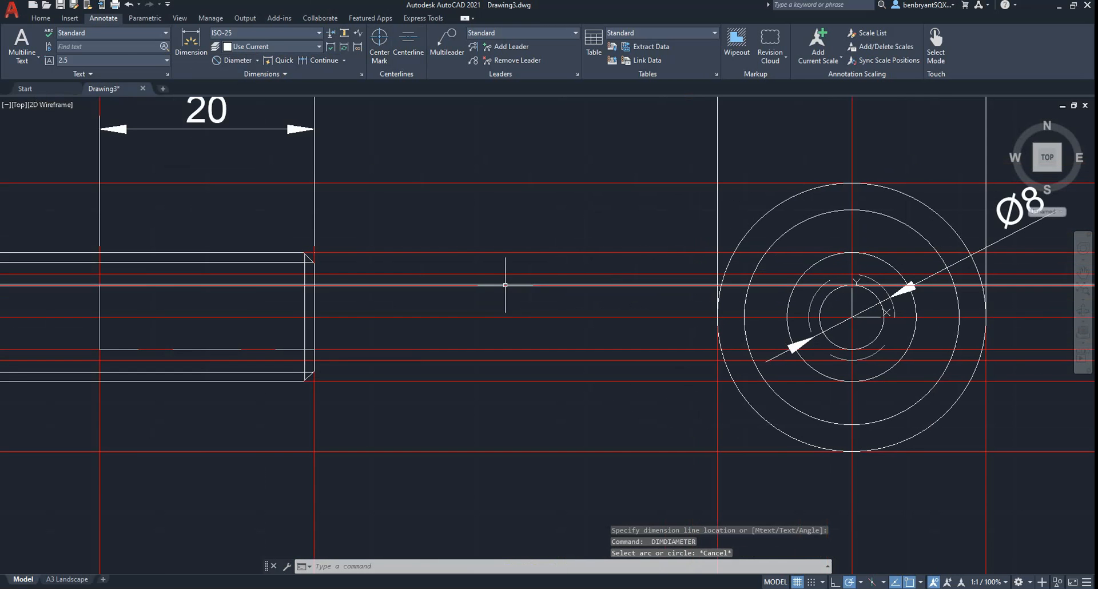
{"action": "left_click", "coordinate": [259, 63]}
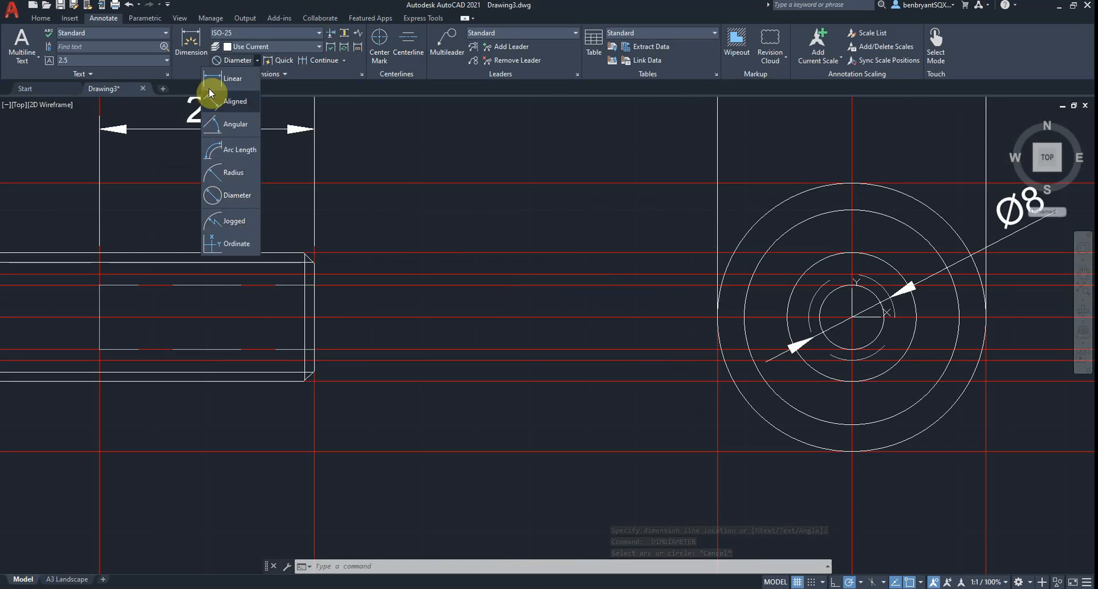
{"action": "left_click", "coordinate": [220, 95]}
{"action": "left_click", "coordinate": [314, 285]}
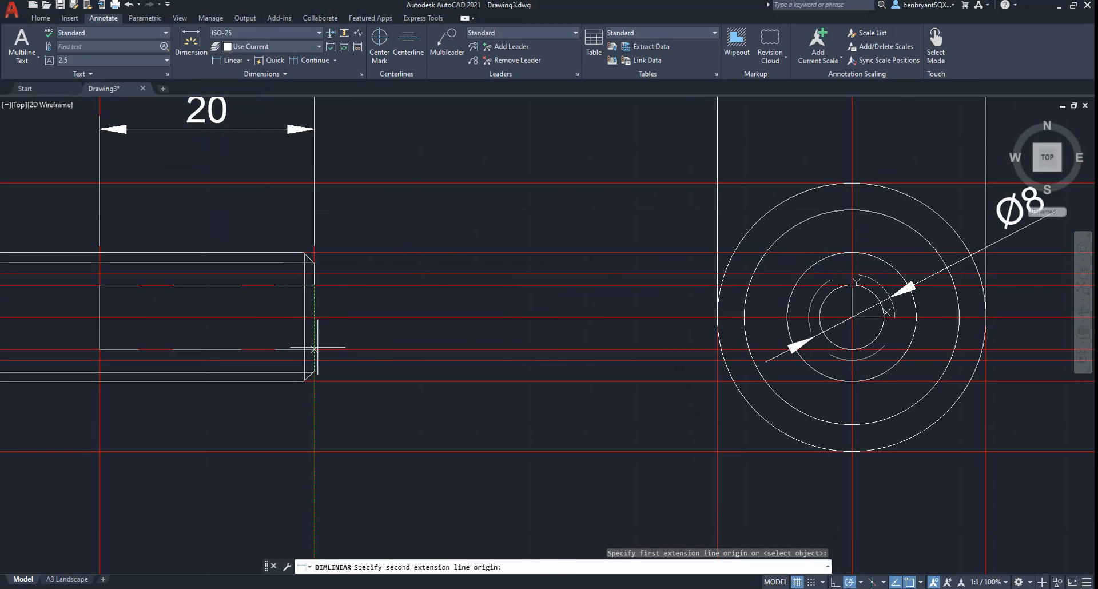
{"action": "left_click", "coordinate": [314, 348]}
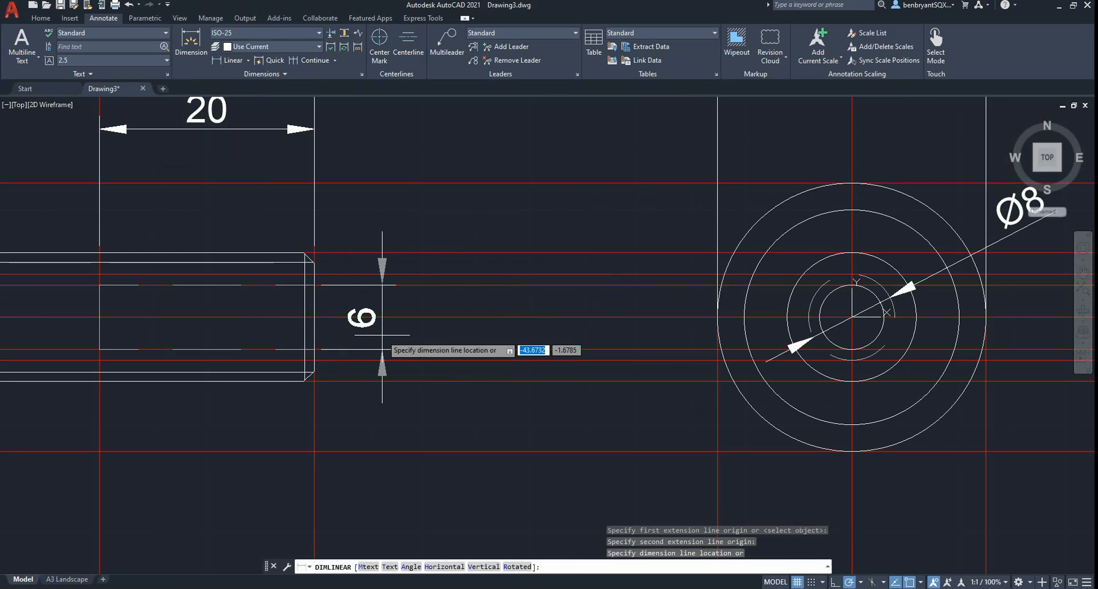
{"action": "left_click", "coordinate": [382, 317]}
Step: Edit the hole diameter dimension's text, adding a diameter symbol before the value and the suffix REEM H8
{"action": "double_click", "coordinate": [364, 317]}
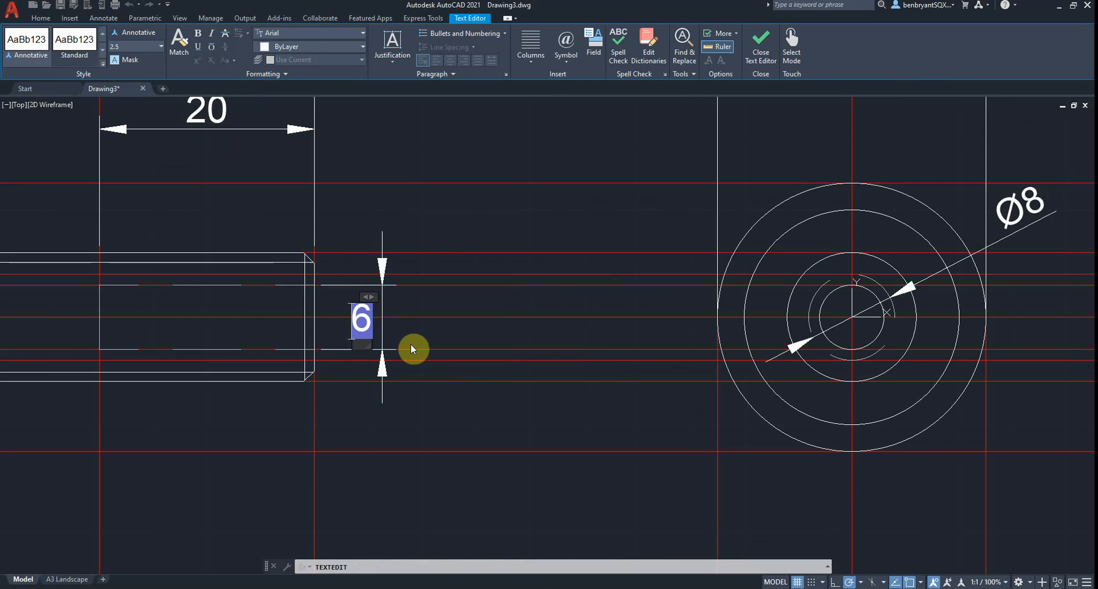
{"action": "type", "text": "%%c"}
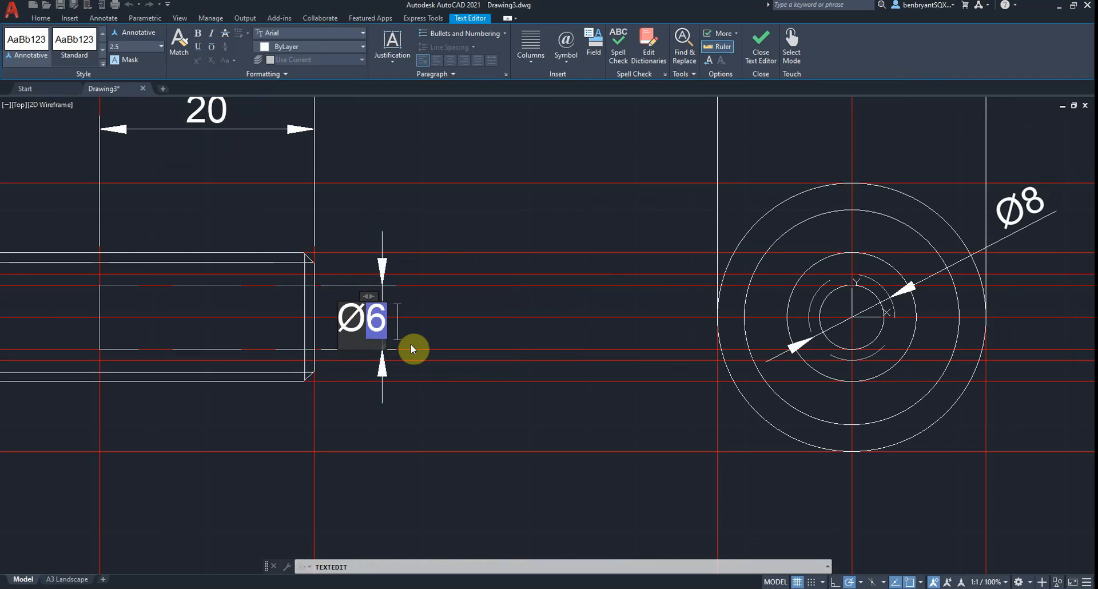
{"action": "type", "text": " Re"}
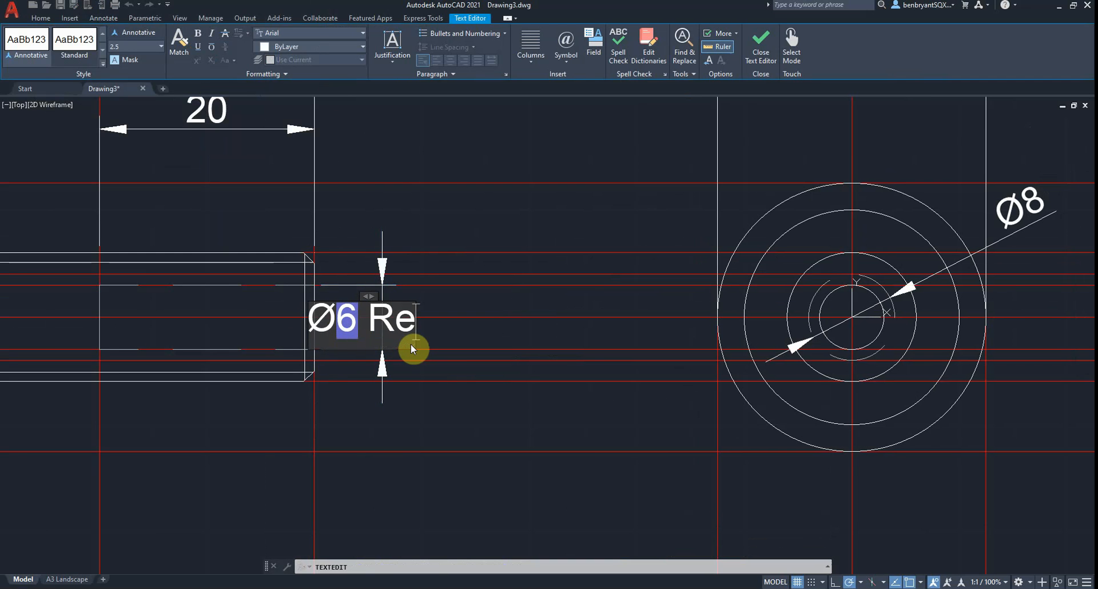
{"action": "key", "text": "BackSpace"}
{"action": "type", "text": "EEM H8"}
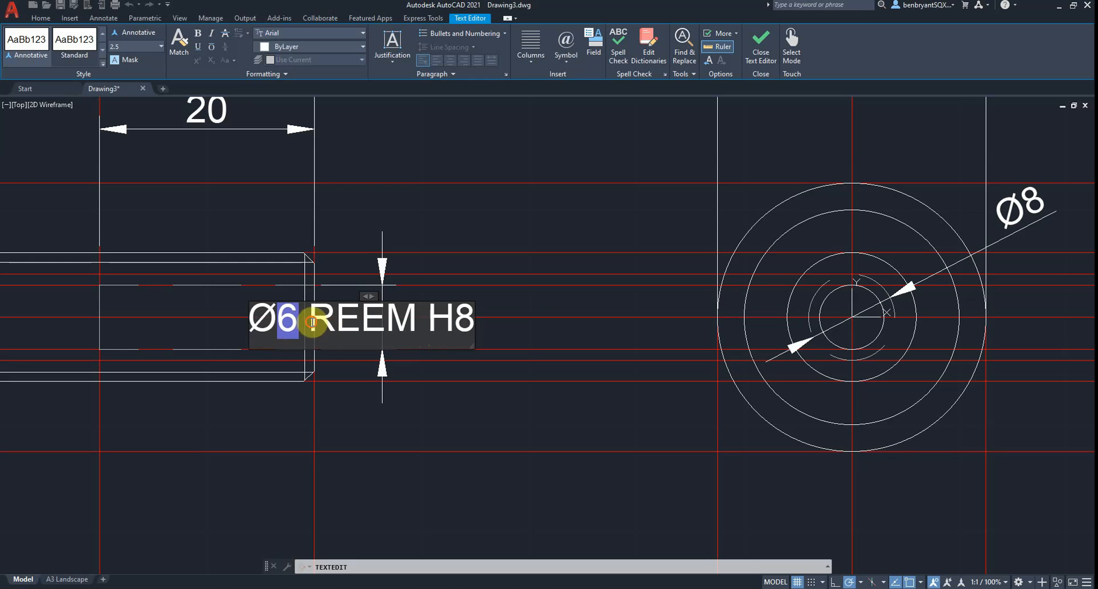
Step: Reduce the text height of the REEM H8 suffix to 1.5 and finish the text edit
{"action": "left_click_drag", "start_coordinate": [309, 324], "coordinate": [448, 321]}
{"action": "left_click", "coordinate": [145, 47]}
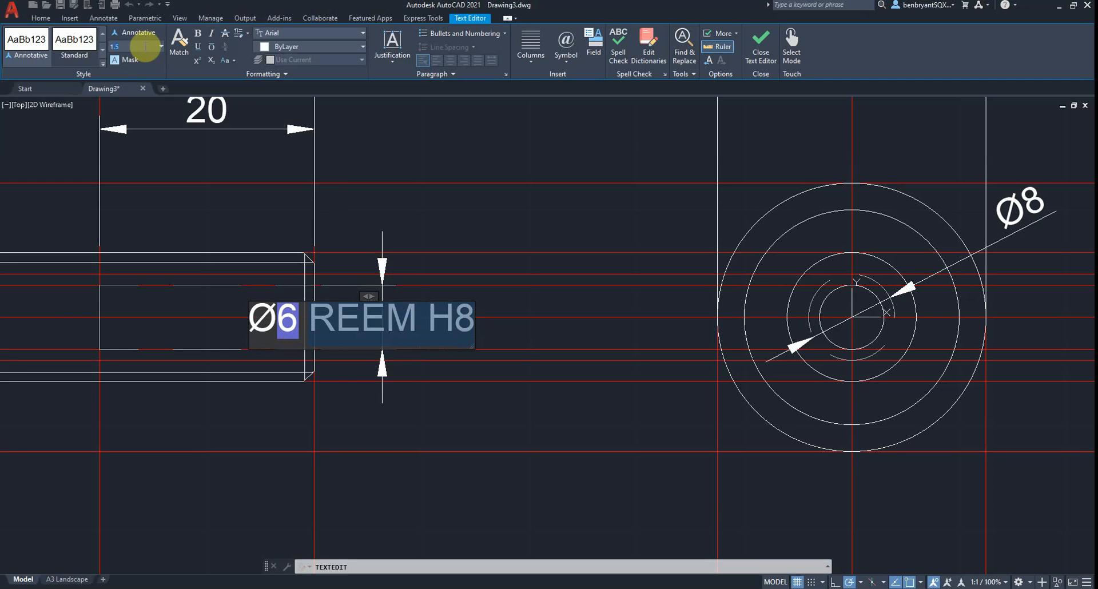
{"action": "key", "text": "Return"}
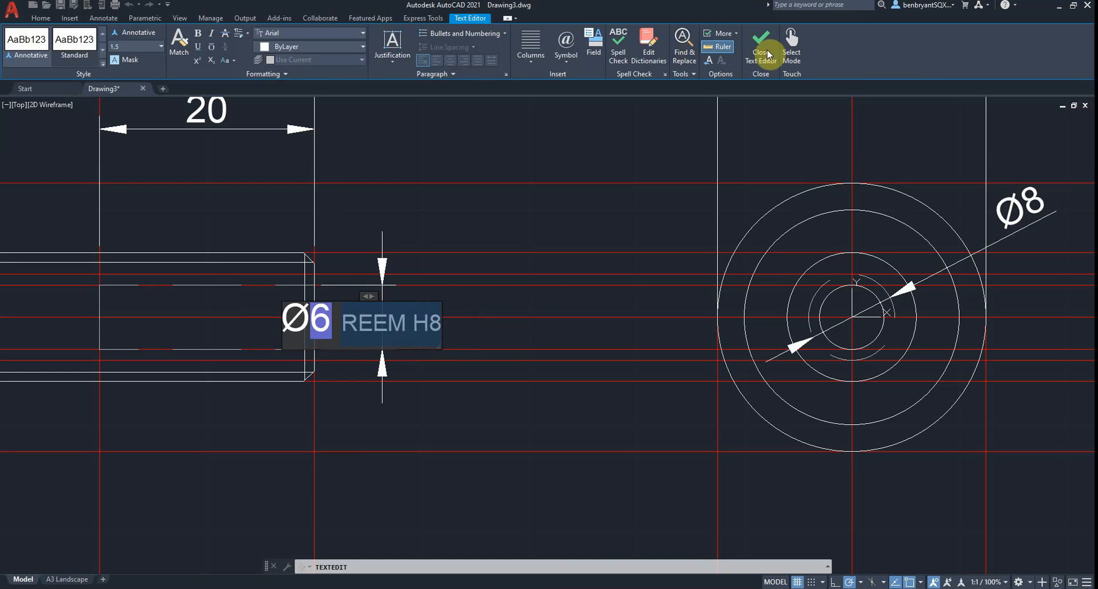
{"action": "left_click", "coordinate": [766, 50]}
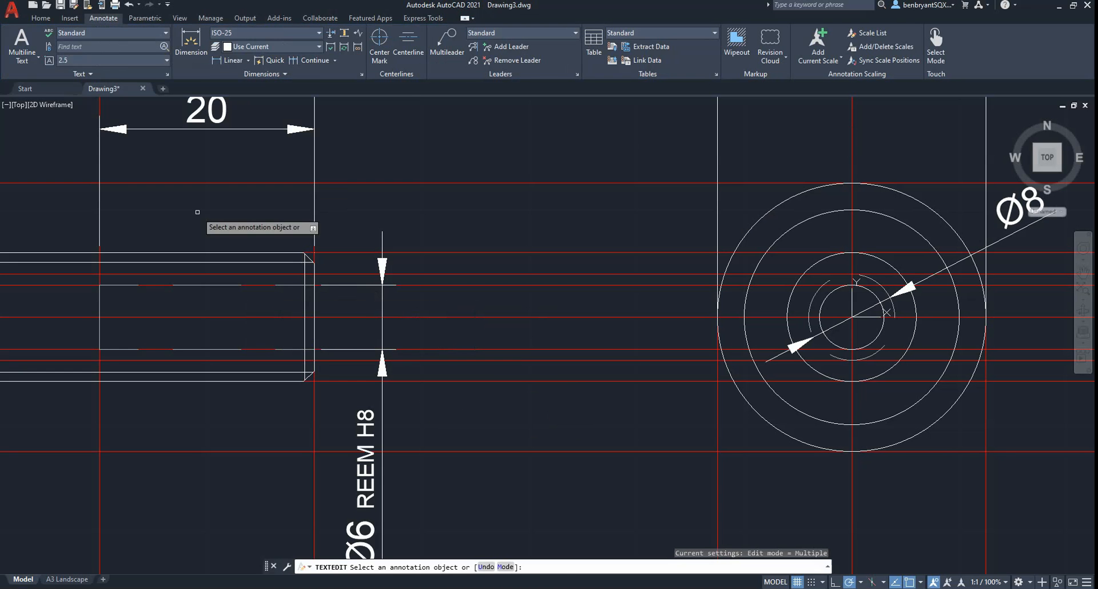
Step: Dimension the shank's outer diameter at its end, placing it 5 mm beyond the hole dimension's extension lines
{"action": "left_click", "coordinate": [229, 60]}
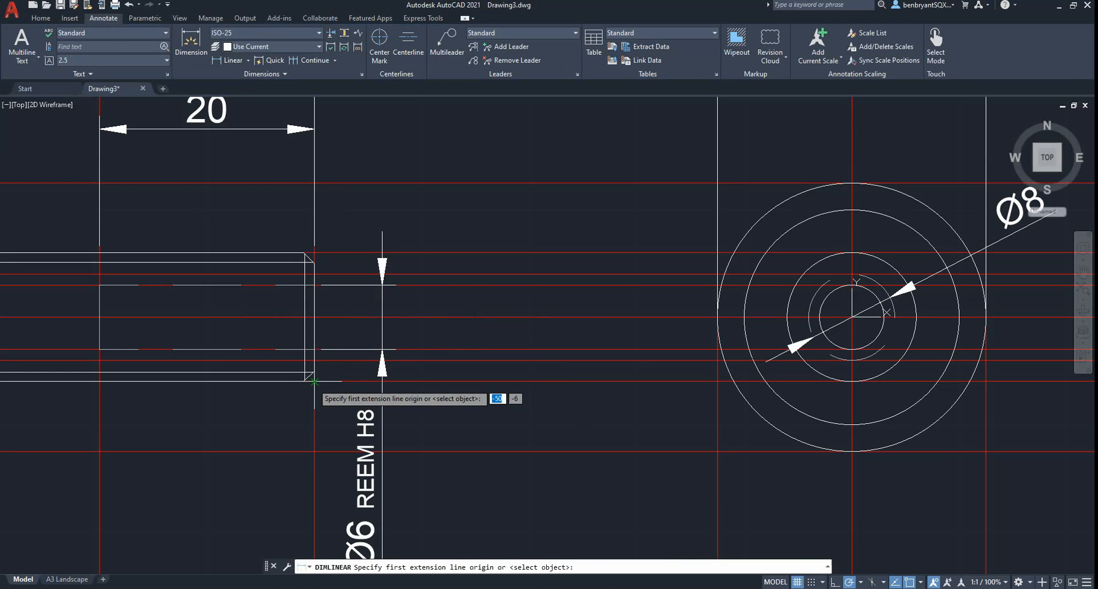
{"action": "left_click", "coordinate": [314, 380]}
{"action": "left_click", "coordinate": [315, 252]}
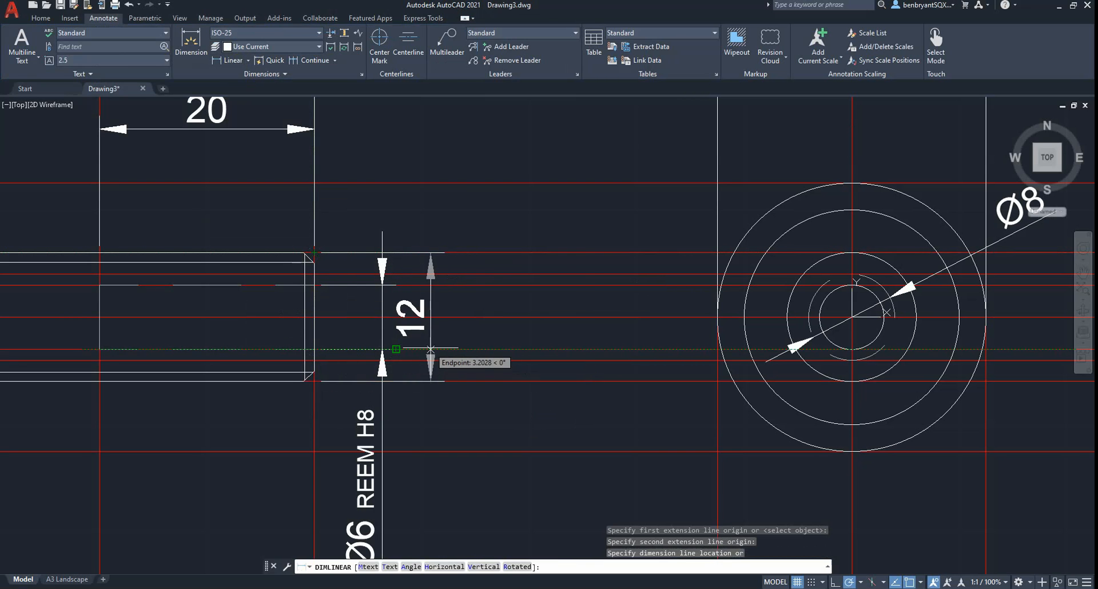
{"action": "left_click", "coordinate": [454, 347]}
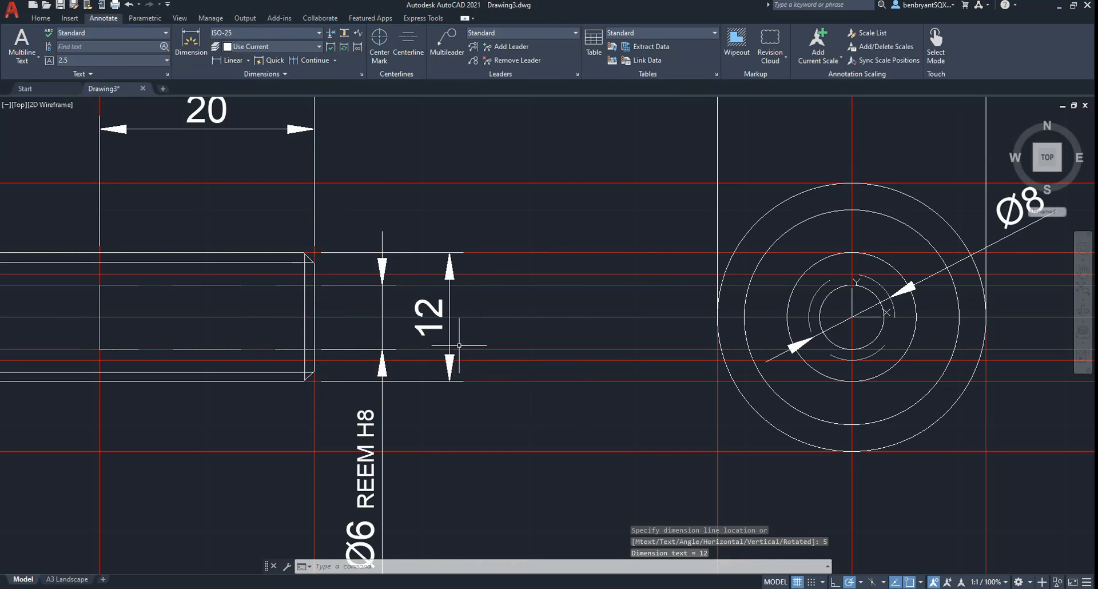
Step: Edit the shank's outer diameter dimension text to read M12 x 1.75 and finish the text edit
{"action": "left_click", "coordinate": [442, 329]}
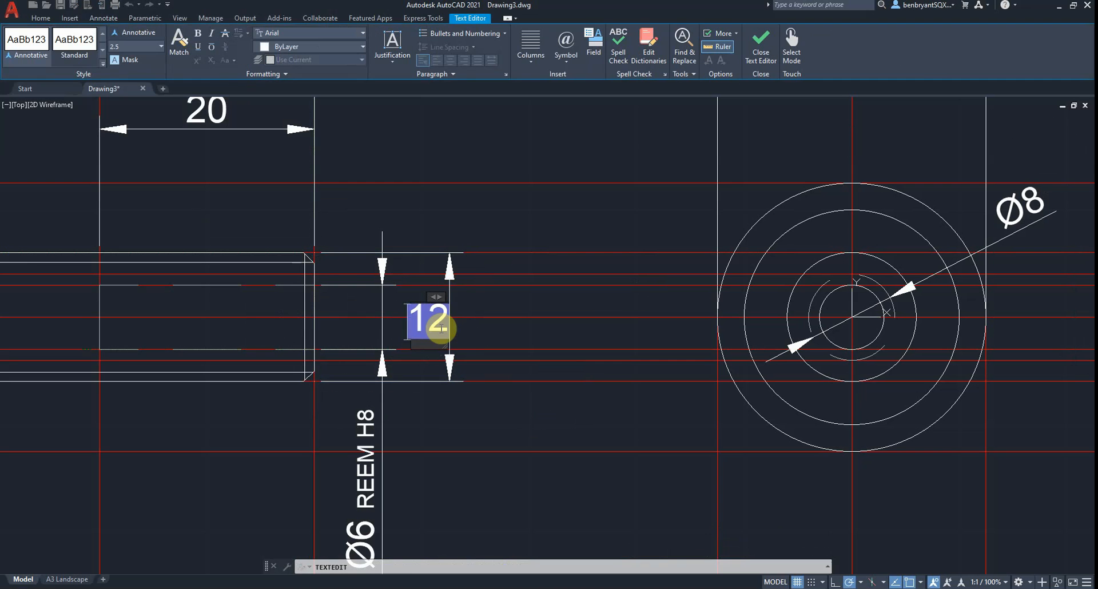
{"action": "type", "text": "m"}
{"action": "key", "text": "BackSpace"}
{"action": "type", "text": "M12"}
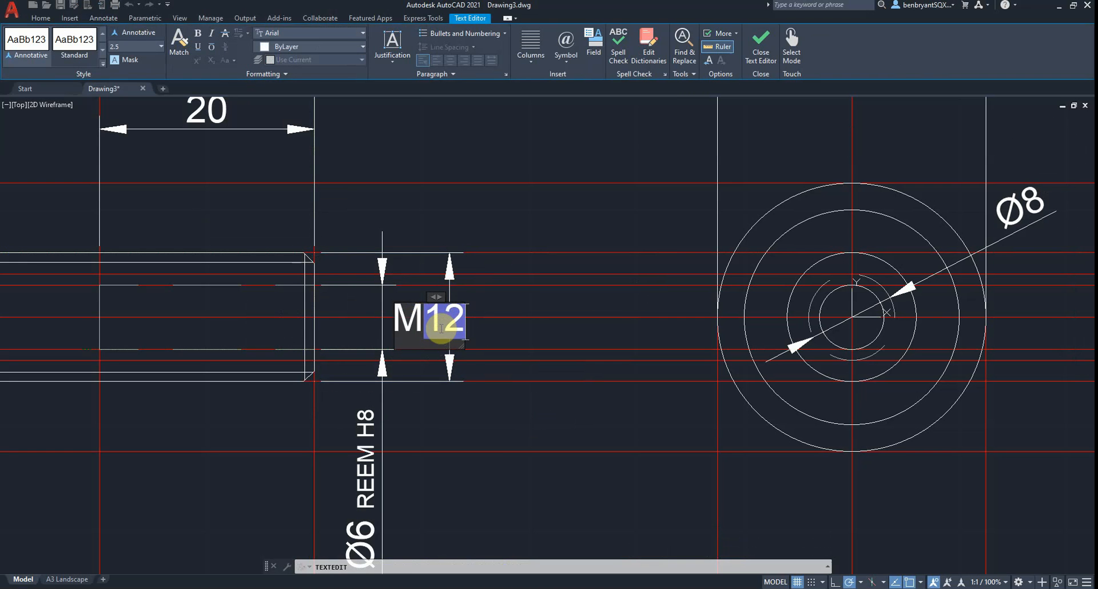
{"action": "type", "text": " x"}
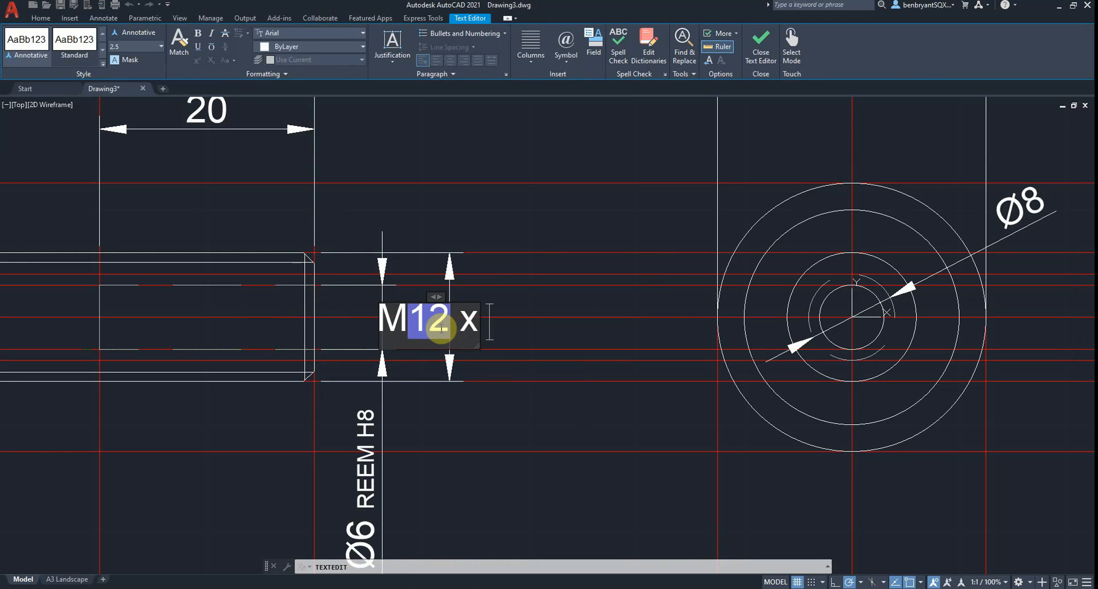
{"action": "type", "text": " 1.75"}
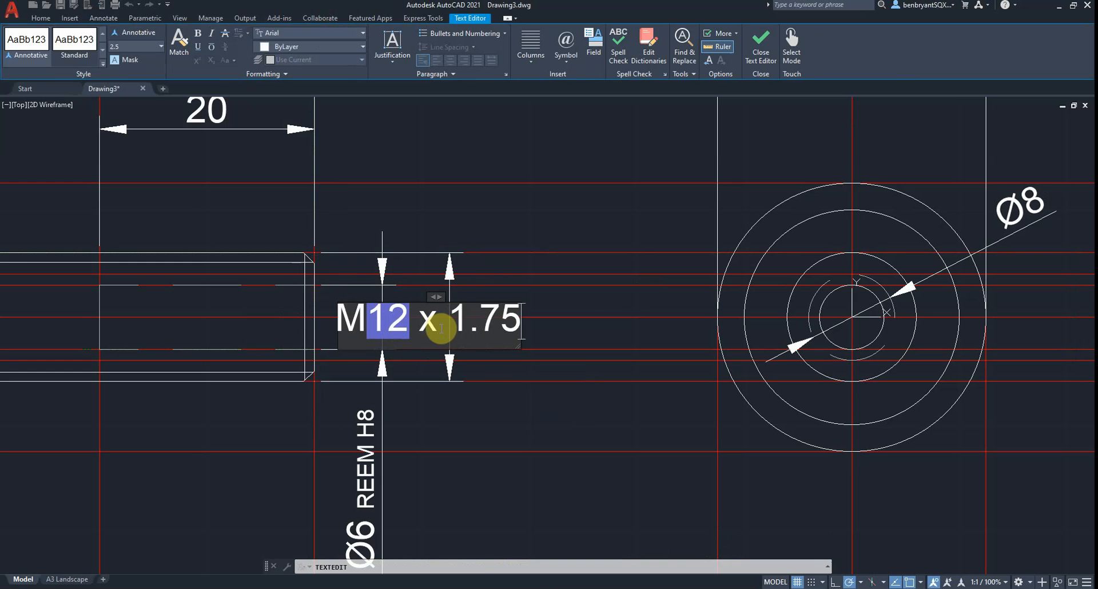
{"action": "key", "text": "Return"}
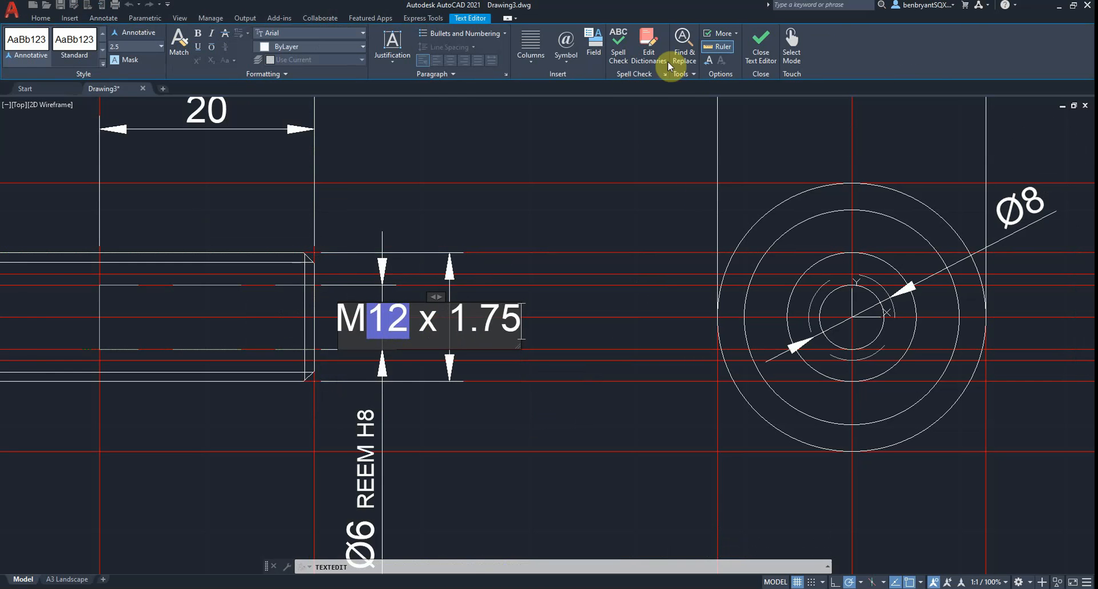
{"action": "left_click", "coordinate": [761, 41]}
{"action": "key", "text": "Escape"}
Step: Edit the end view's 25 mm dimension to read Ø25 MED. DIAMOND KNURL, with the suffix at a text height of 1.5
{"action": "scroll", "coordinate": [546, 297], "scroll_direction": "down", "scroll_amount": 4}
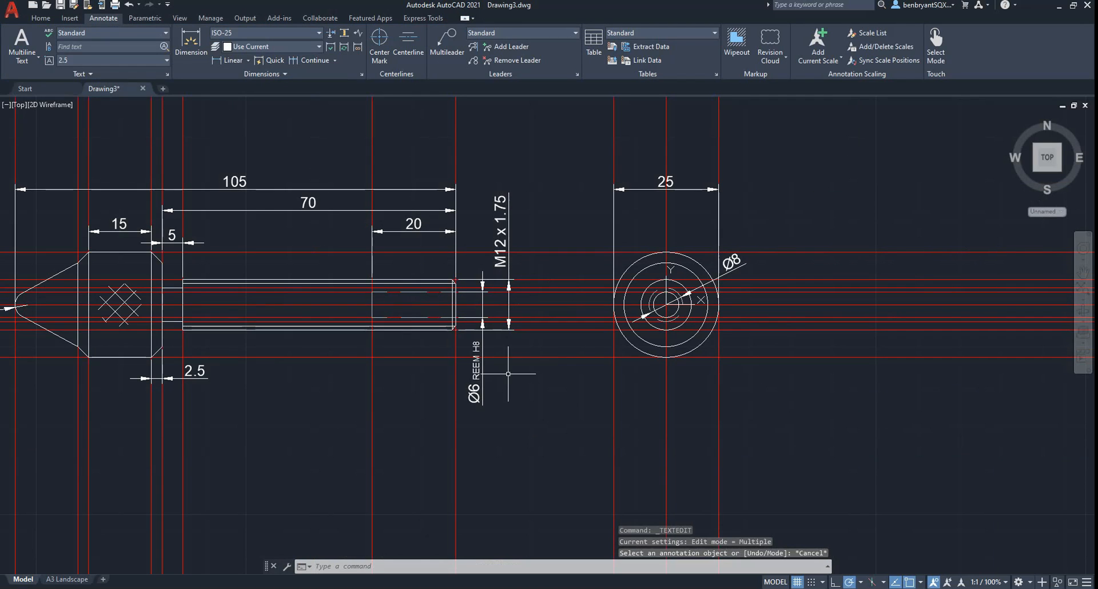
{"action": "double_click", "coordinate": [667, 180]}
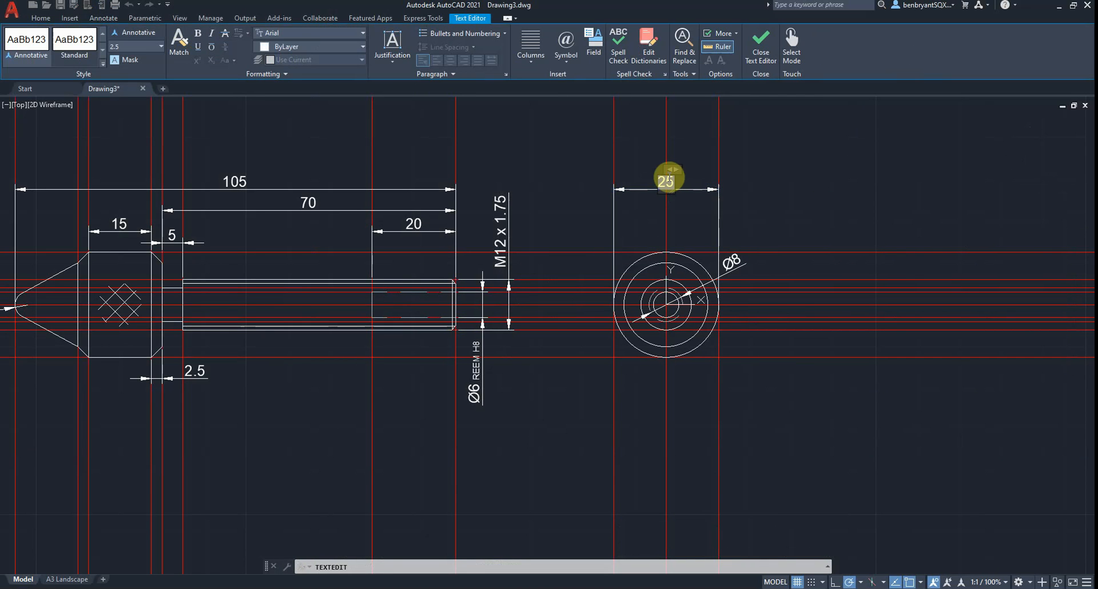
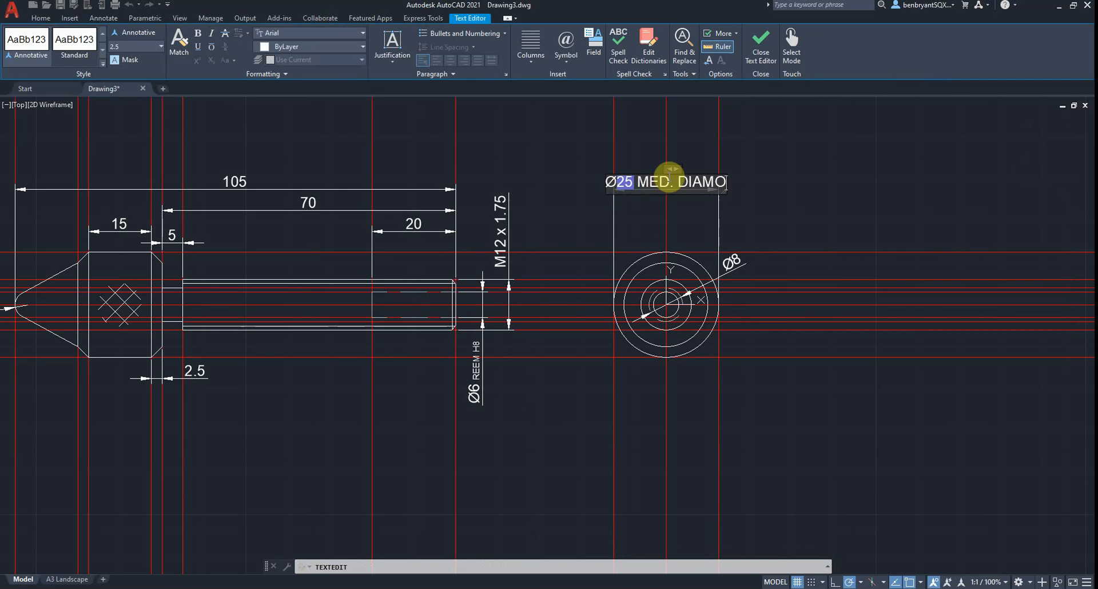
{"action": "type", "text": "D KNURL"}
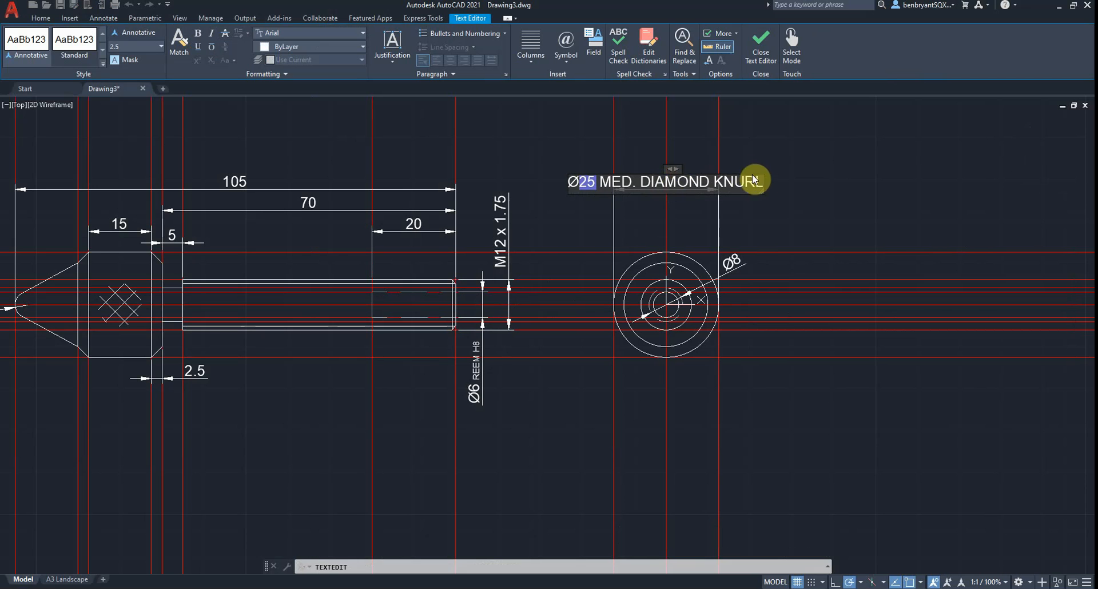
{"action": "left_click_drag", "start_coordinate": [764, 181], "coordinate": [761, 184]}
{"action": "left_click_drag", "start_coordinate": [696, 194], "coordinate": [625, 175]}
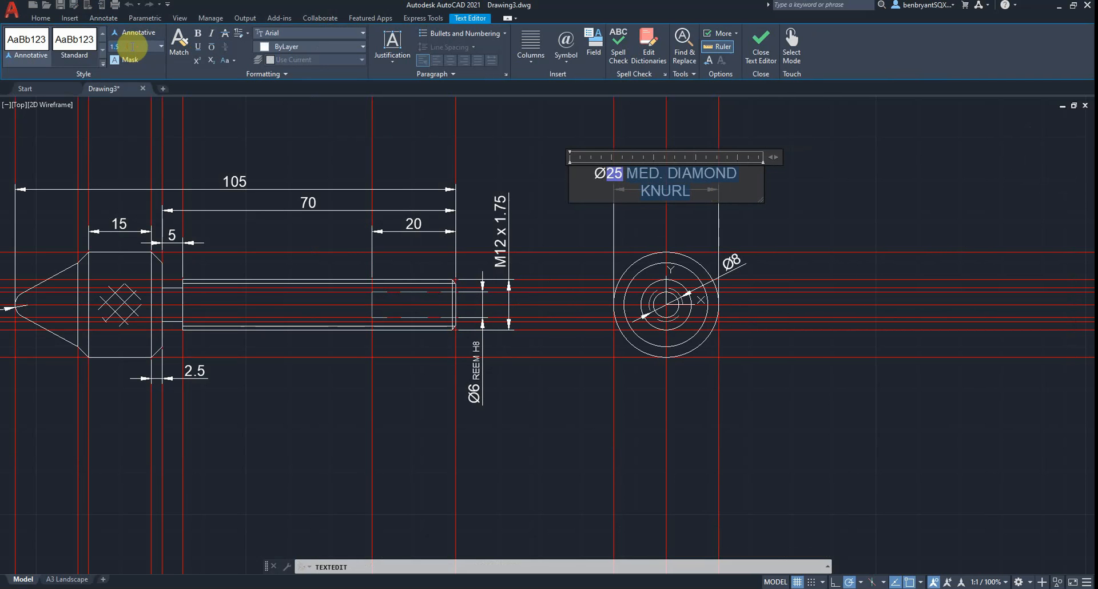
{"action": "key", "text": "Return"}
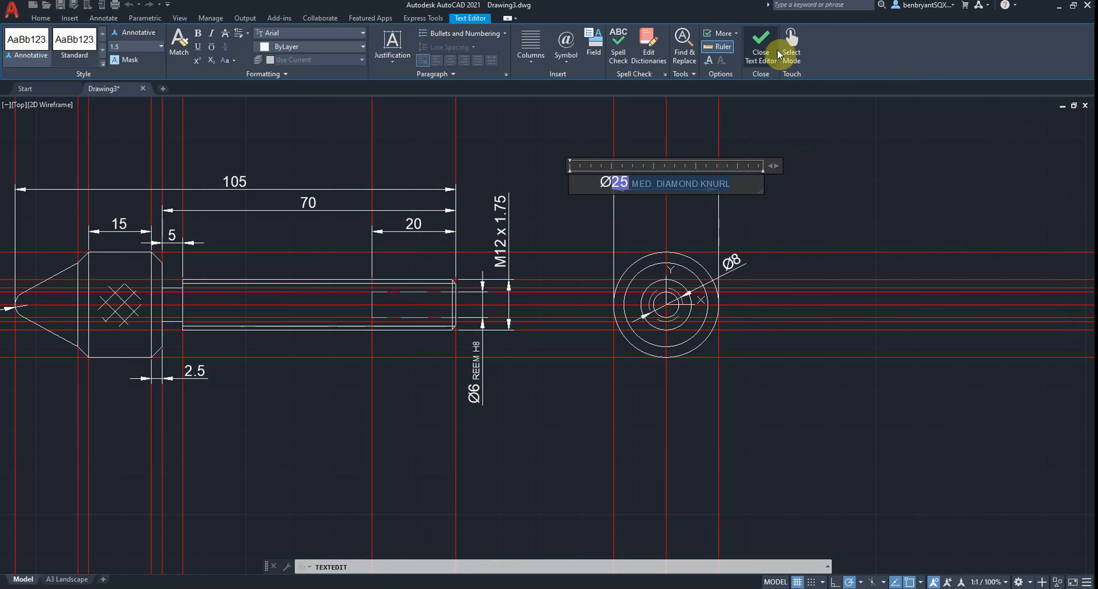
{"action": "left_click", "coordinate": [774, 49]}
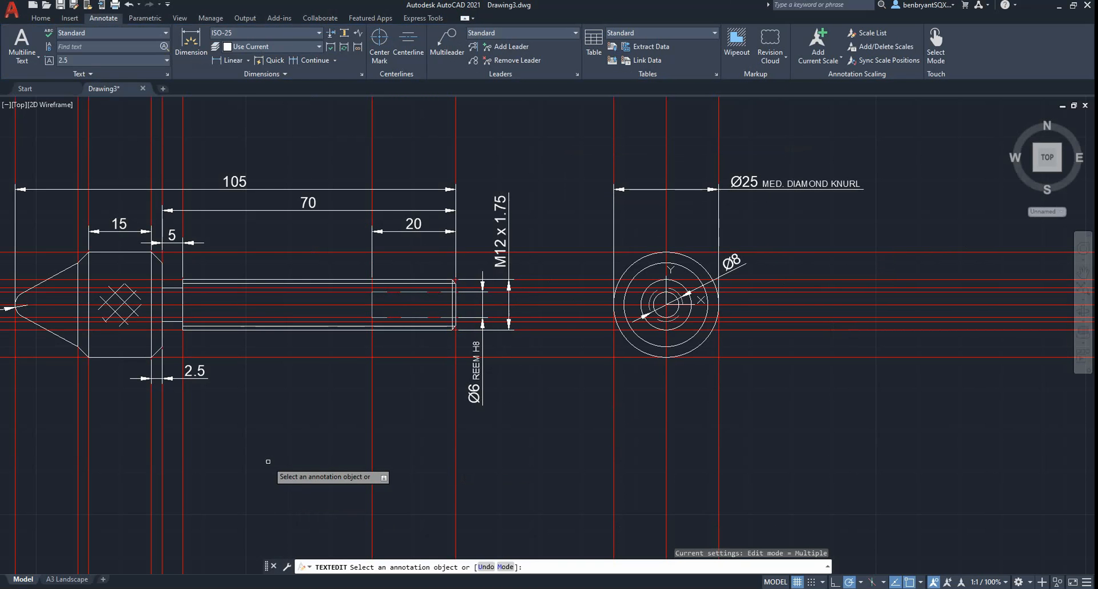
Step: Open the A3 Landscape layout, activate its viewport and bring the part's views clear of the title block
{"action": "middle_click_drag", "start_coordinate": [294, 447], "coordinate": [430, 442]}
{"action": "scroll", "coordinate": [344, 473], "scroll_direction": "down", "scroll_amount": 5}
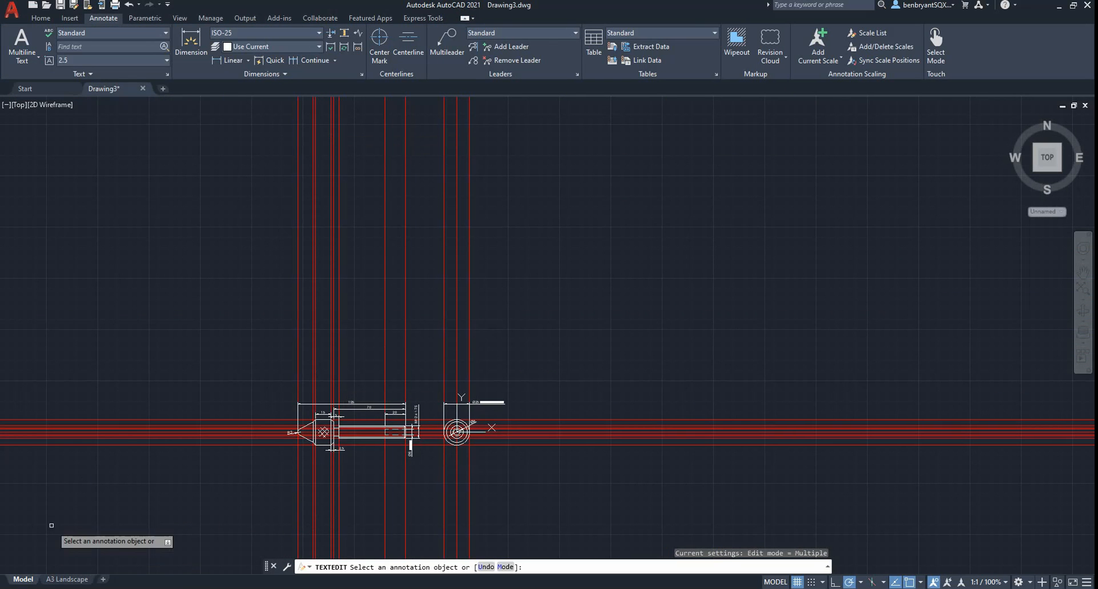
{"action": "left_click", "coordinate": [57, 580]}
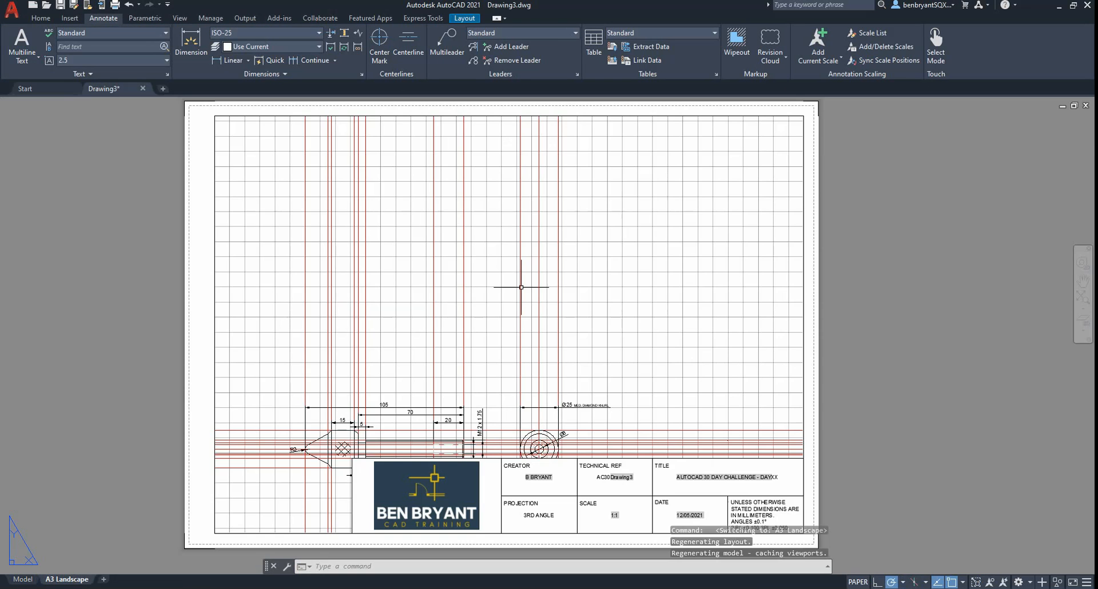
{"action": "mouse_move", "coordinate": [474, 321]}
{"action": "middle_mouse_down"}
{"action": "mouse_move", "coordinate": [497, 272]}
{"action": "mouse_move", "coordinate": [469, 329]}
{"action": "mouse_move", "coordinate": [496, 294]}
{"action": "mouse_move", "coordinate": [509, 158]}
{"action": "middle_mouse_up"}
{"action": "double_click", "coordinate": [475, 323]}
Step: Enlarge the viewport scale to 1.5:1 and on to 2:1, centring the part's views on the sheet
{"action": "left_click", "coordinate": [974, 581]}
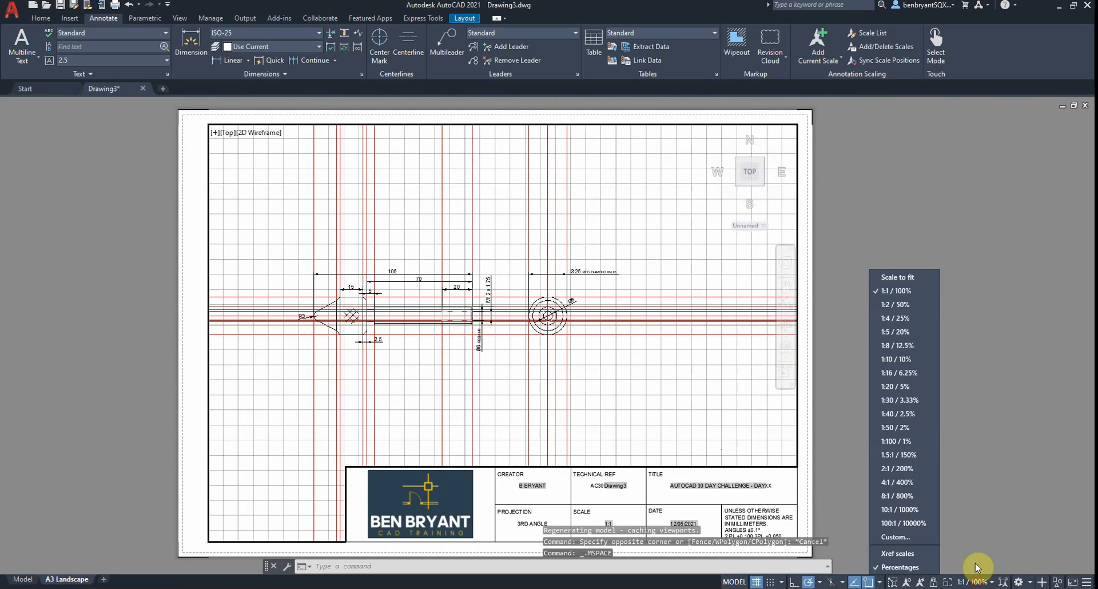
{"action": "left_click", "coordinate": [912, 450]}
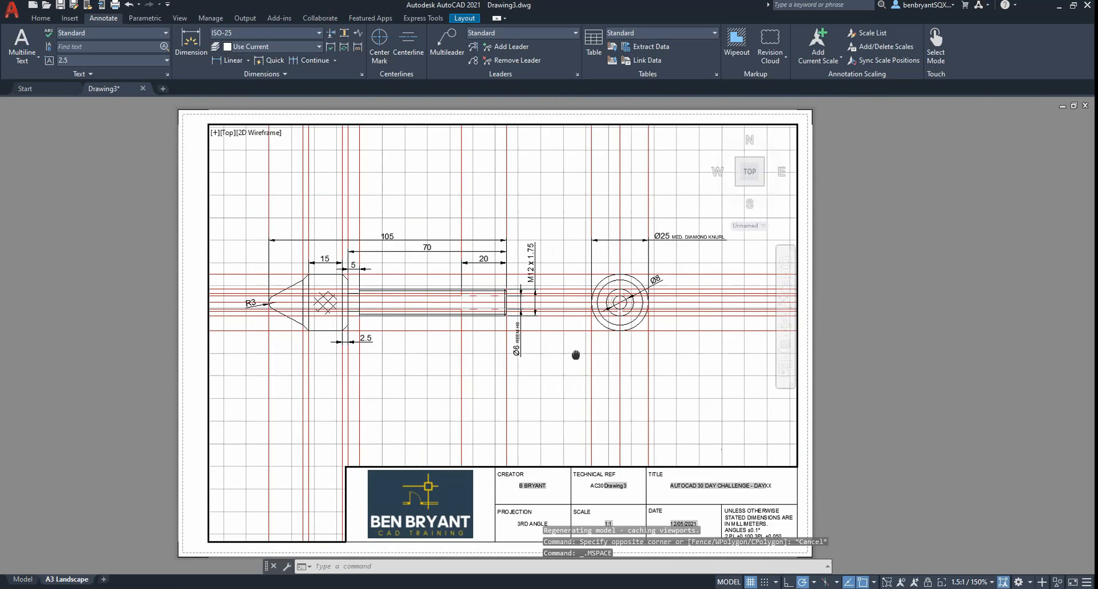
{"action": "left_click", "coordinate": [972, 580]}
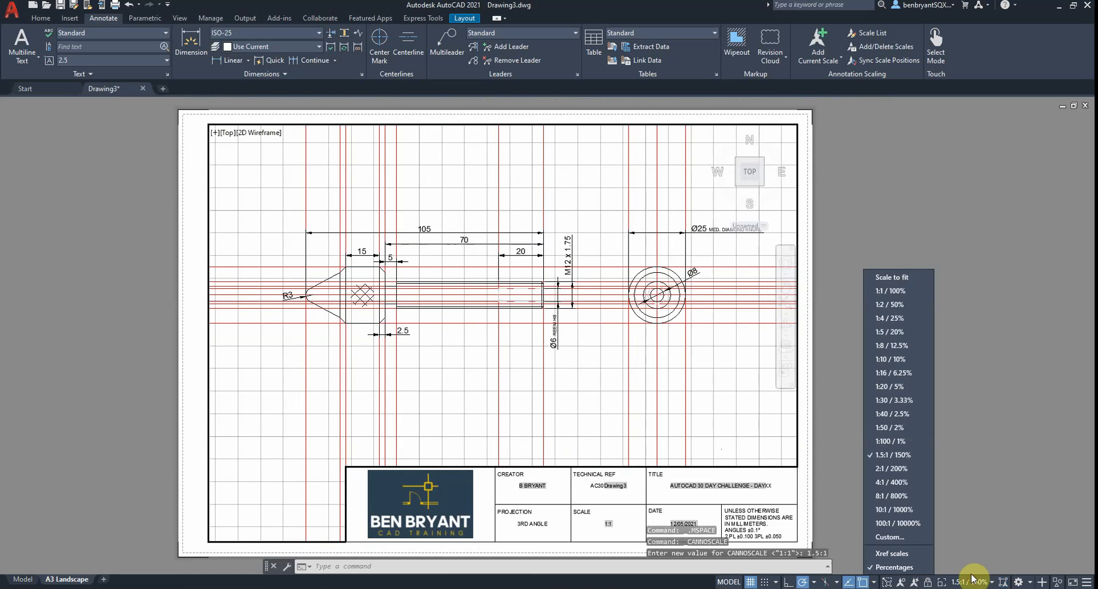
{"action": "left_click", "coordinate": [908, 468]}
{"action": "mouse_move", "coordinate": [610, 412]}
{"action": "middle_mouse_down"}
{"action": "mouse_move", "coordinate": [608, 436]}
{"action": "mouse_move", "coordinate": [622, 436]}
{"action": "mouse_move", "coordinate": [632, 412]}
{"action": "middle_mouse_up"}
Step: In model space, move the Ø25 MED. DIAMOND KNURL text to the side facing the shank, raising its dimension line
{"action": "left_click", "coordinate": [17, 578]}
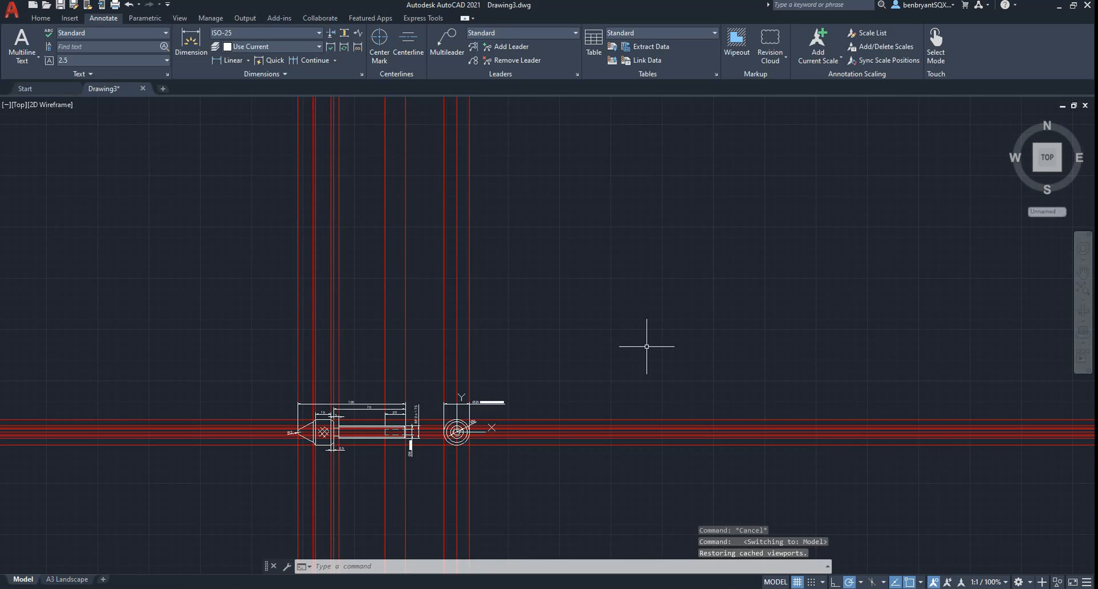
{"action": "scroll", "coordinate": [492, 388], "scroll_direction": "up", "scroll_amount": 6}
{"action": "left_click", "coordinate": [774, 333]}
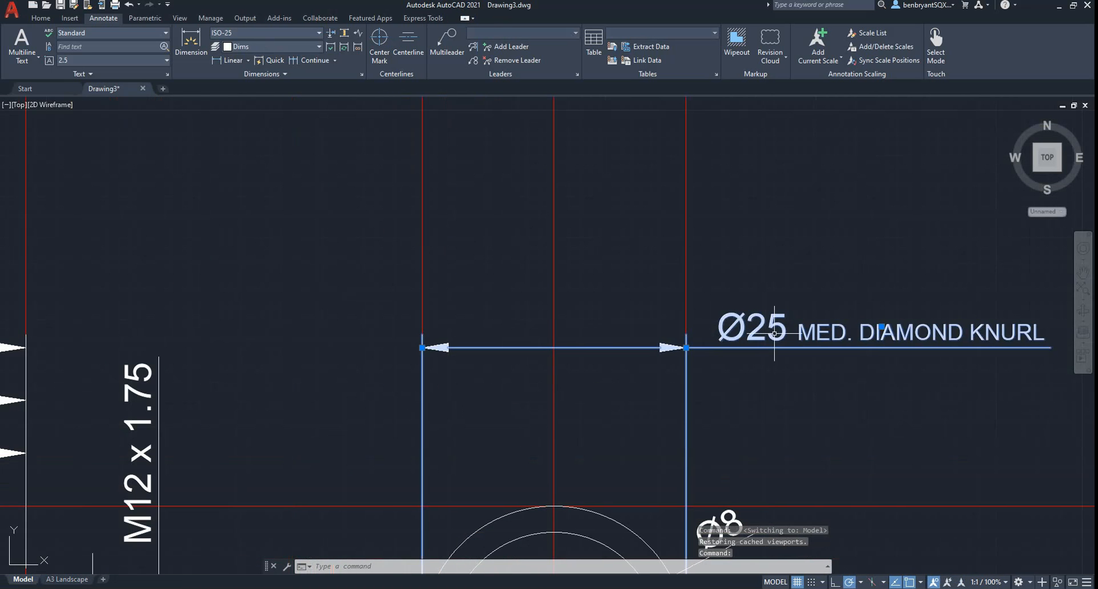
{"action": "left_click", "coordinate": [881, 325]}
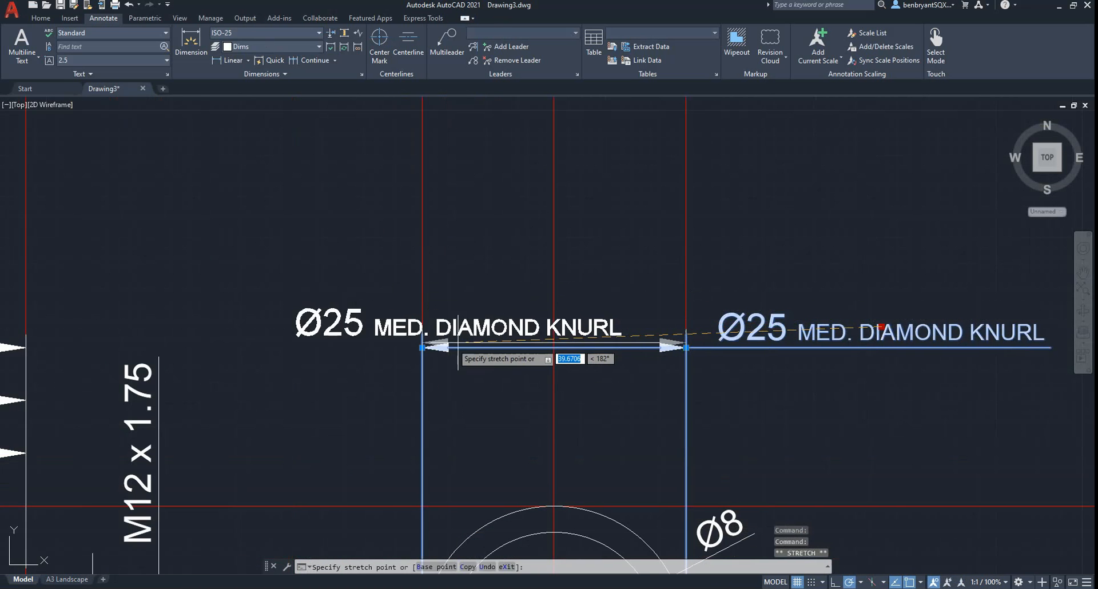
{"action": "right_click", "coordinate": [421, 320]}
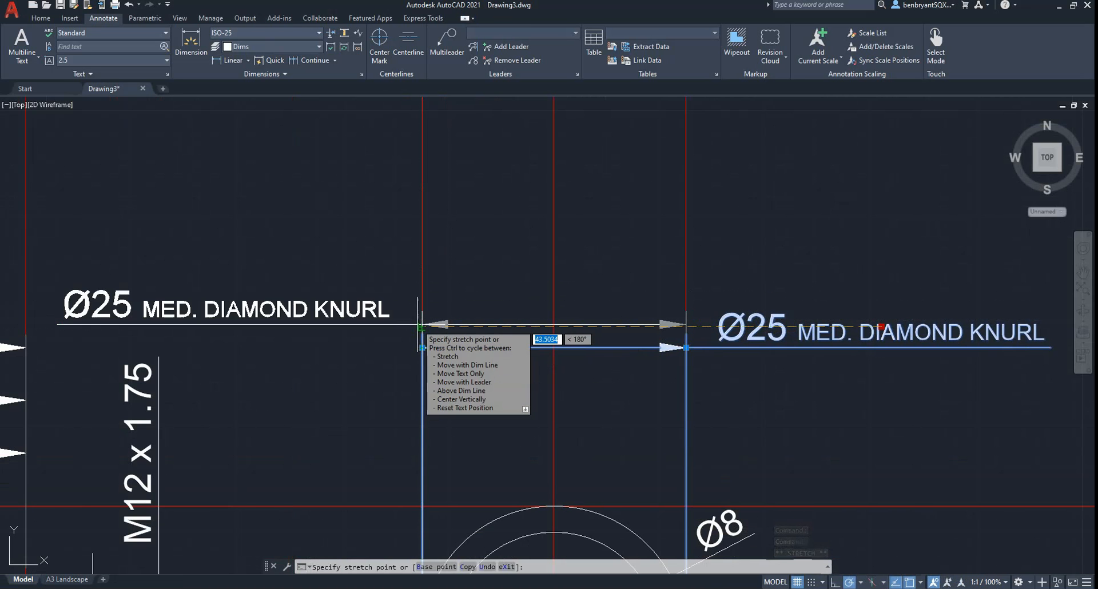
{"action": "key", "text": "Escape"}
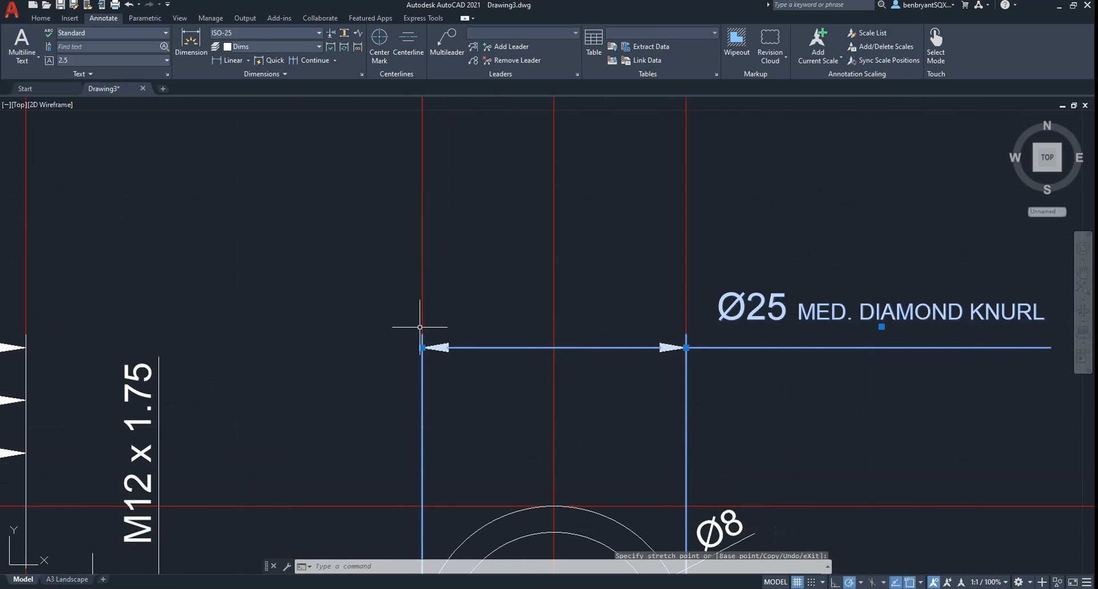
{"action": "left_click", "coordinate": [883, 328]}
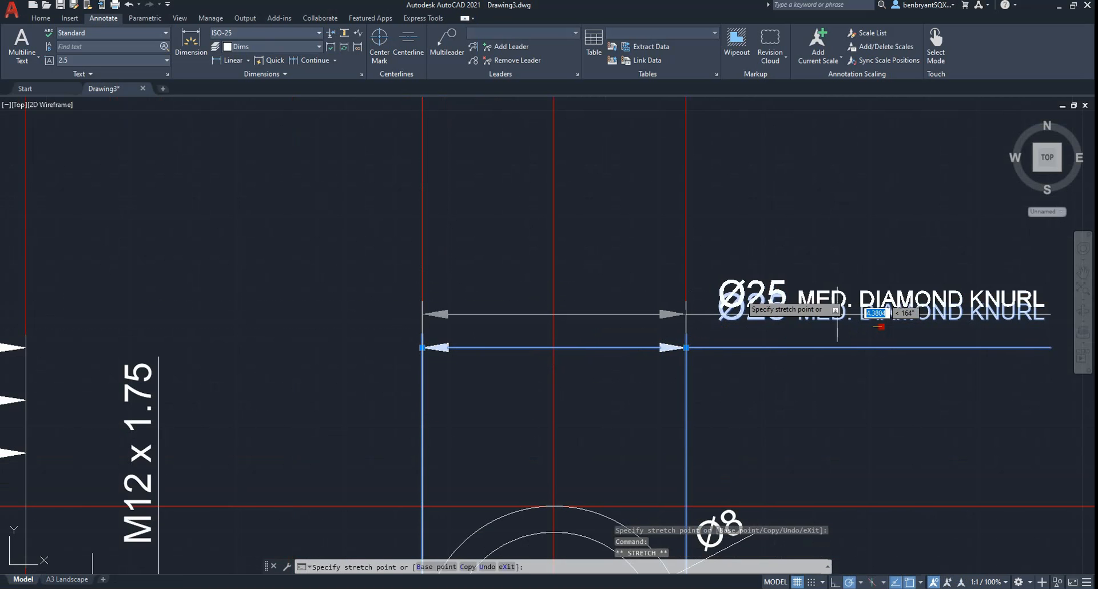
{"action": "left_click", "coordinate": [414, 298]}
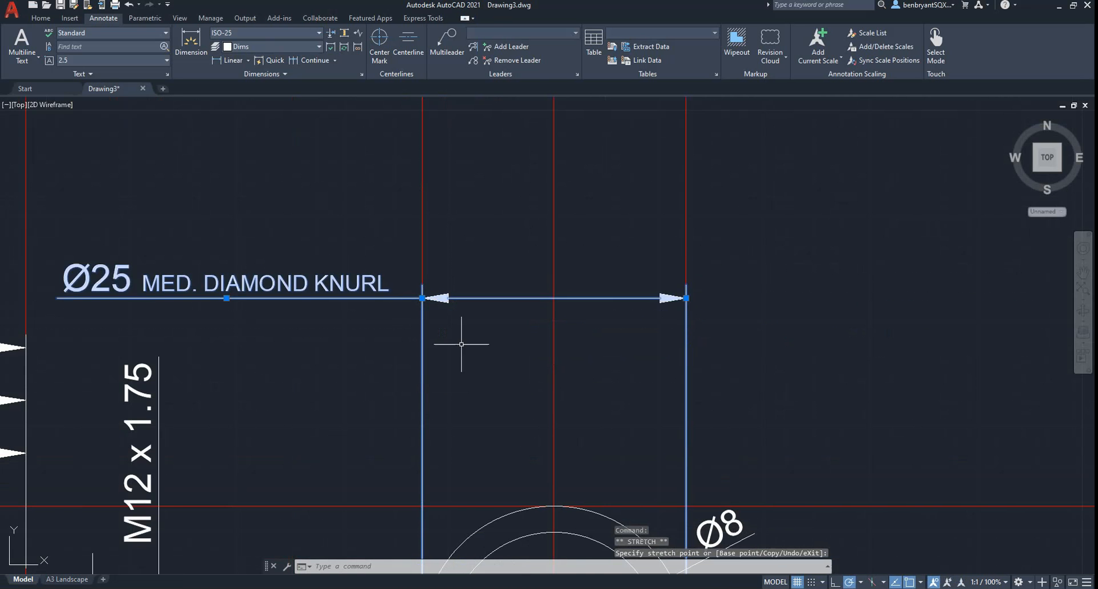
Step: Return to the A3 Landscape layout and recentre the part's views within the sheet border
{"action": "scroll", "coordinate": [461, 345], "scroll_direction": "down", "scroll_amount": 4}
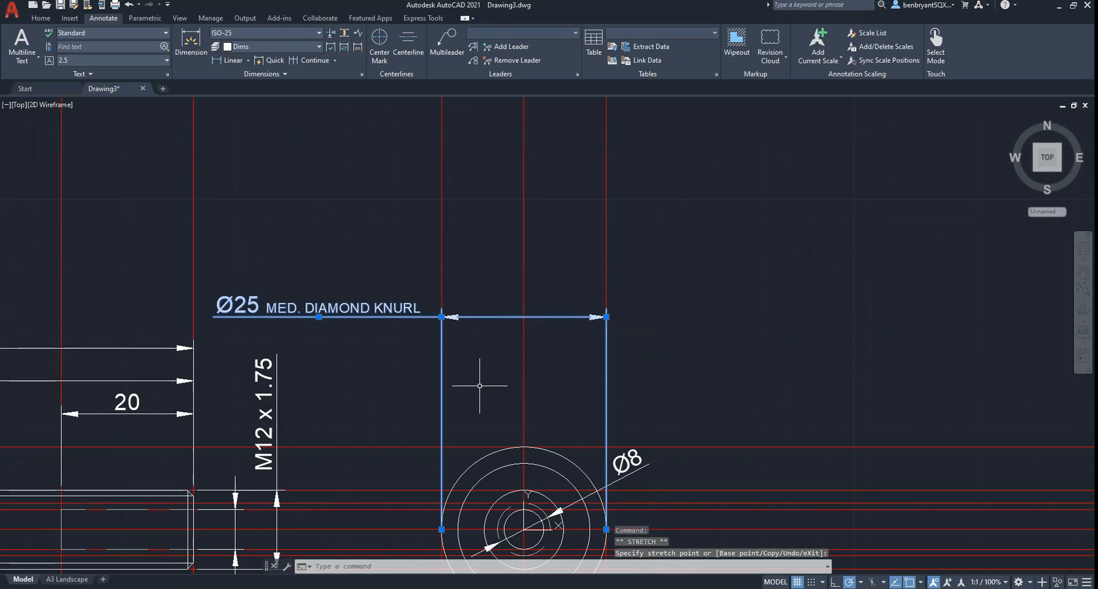
{"action": "left_click", "coordinate": [83, 580]}
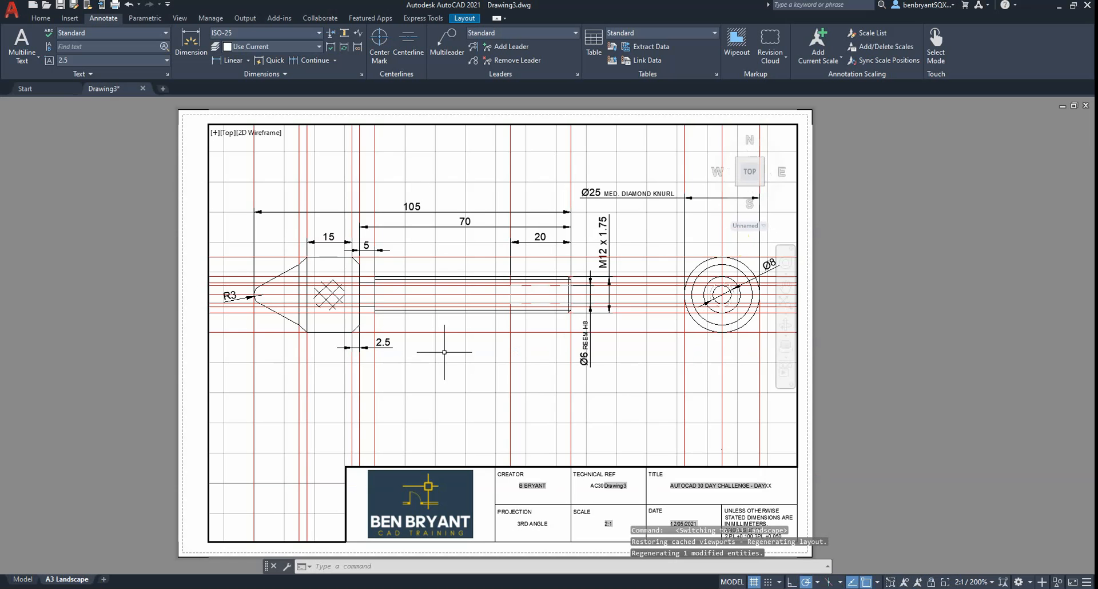
{"action": "middle_click_drag", "start_coordinate": [490, 382], "coordinate": [498, 400]}
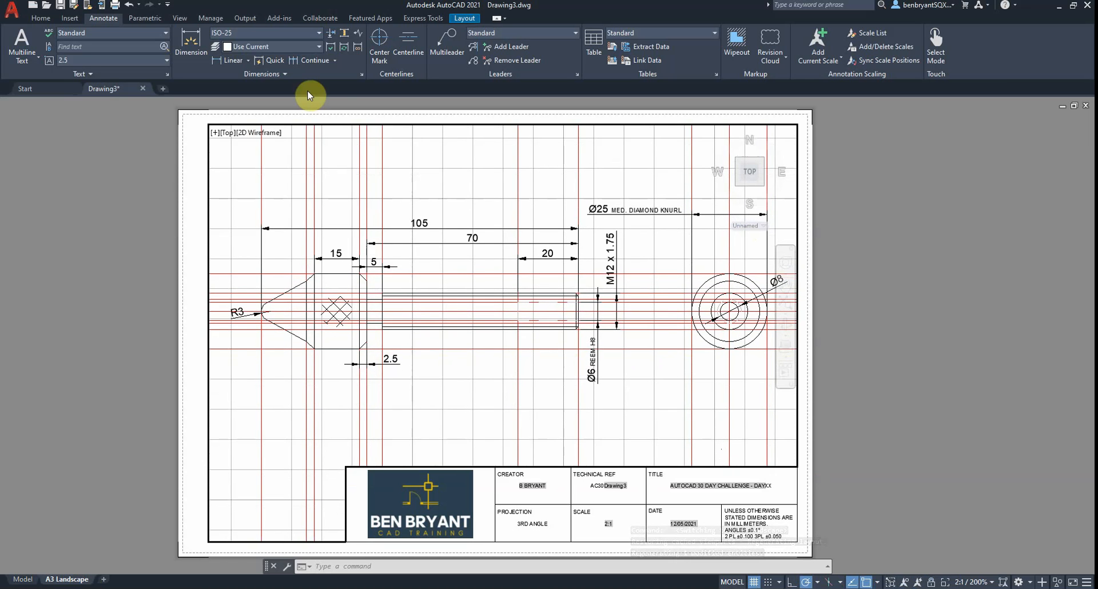
Step: Turn off the Construction layer to hide the red construction lines
{"action": "left_click", "coordinate": [40, 18]}
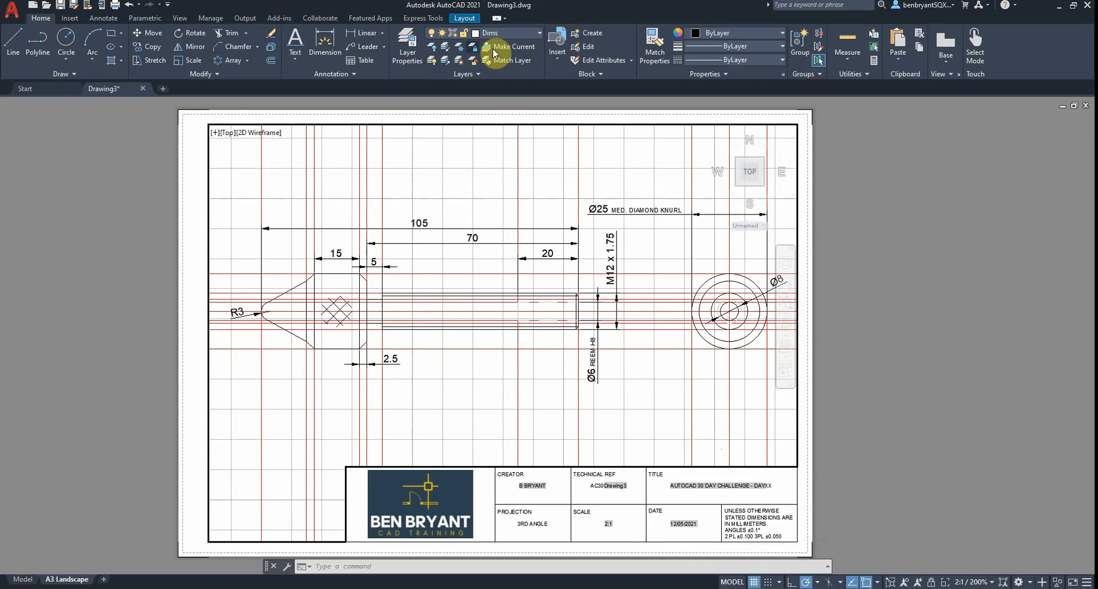
{"action": "left_click", "coordinate": [503, 33]}
{"action": "left_click", "coordinate": [432, 87]}
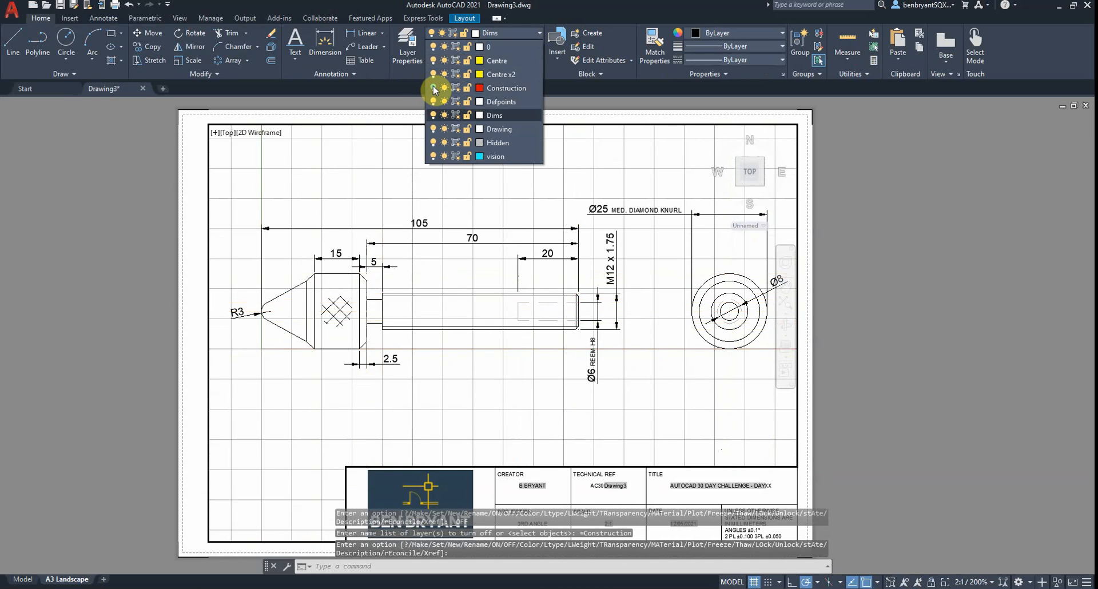
{"action": "left_click", "coordinate": [457, 395]}
Step: Preview the A3 Landscape sheet's plot at 1:1, and leave the plot settings without plotting
{"action": "left_click", "coordinate": [114, 5]}
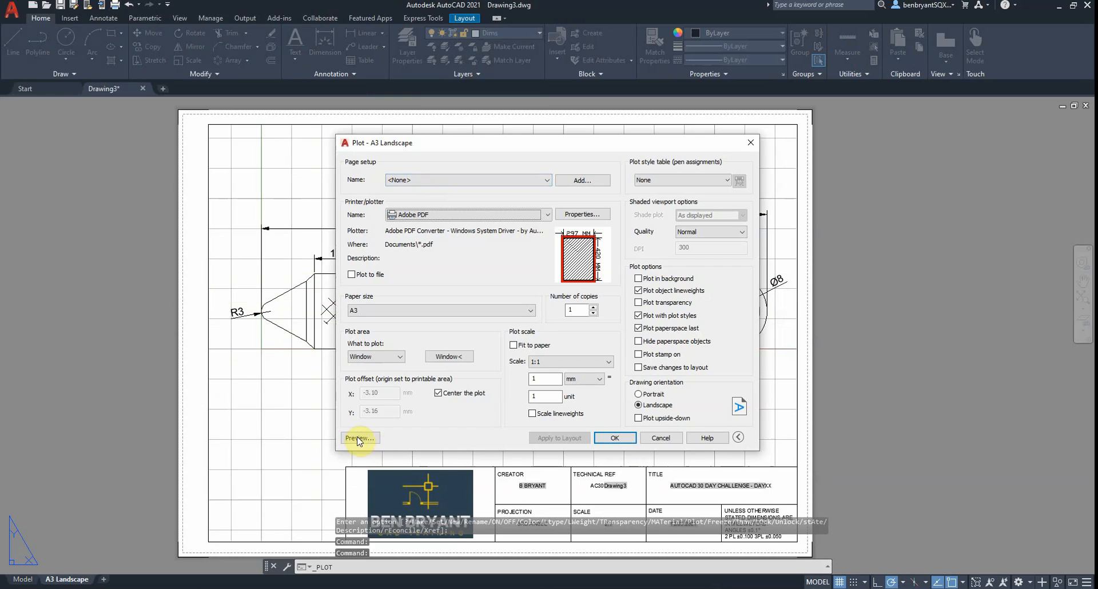
{"action": "left_click", "coordinate": [353, 433]}
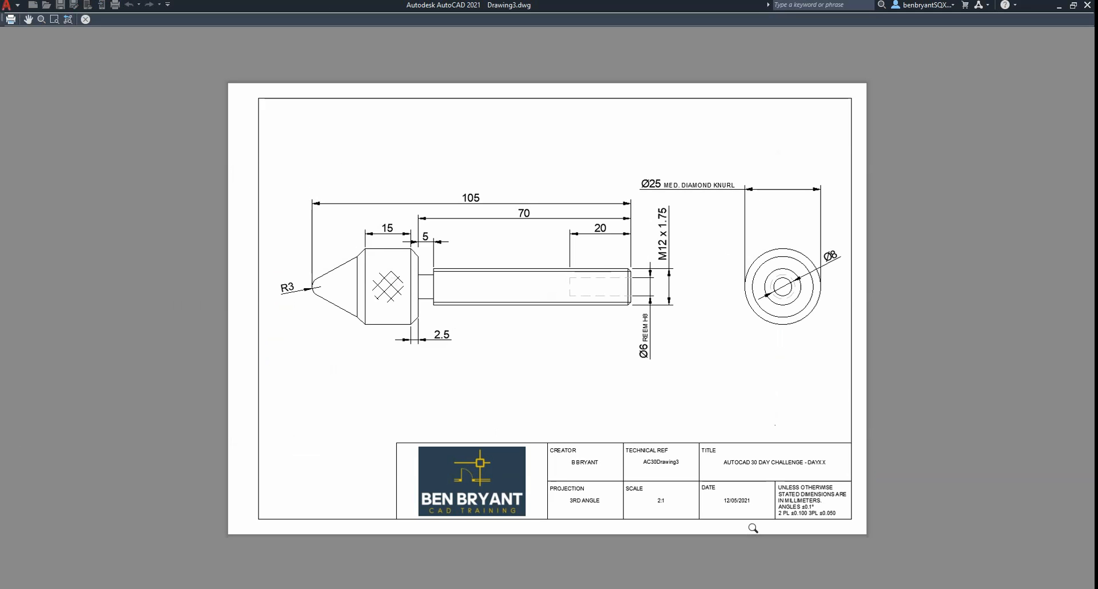
{"action": "left_click", "coordinate": [85, 20]}
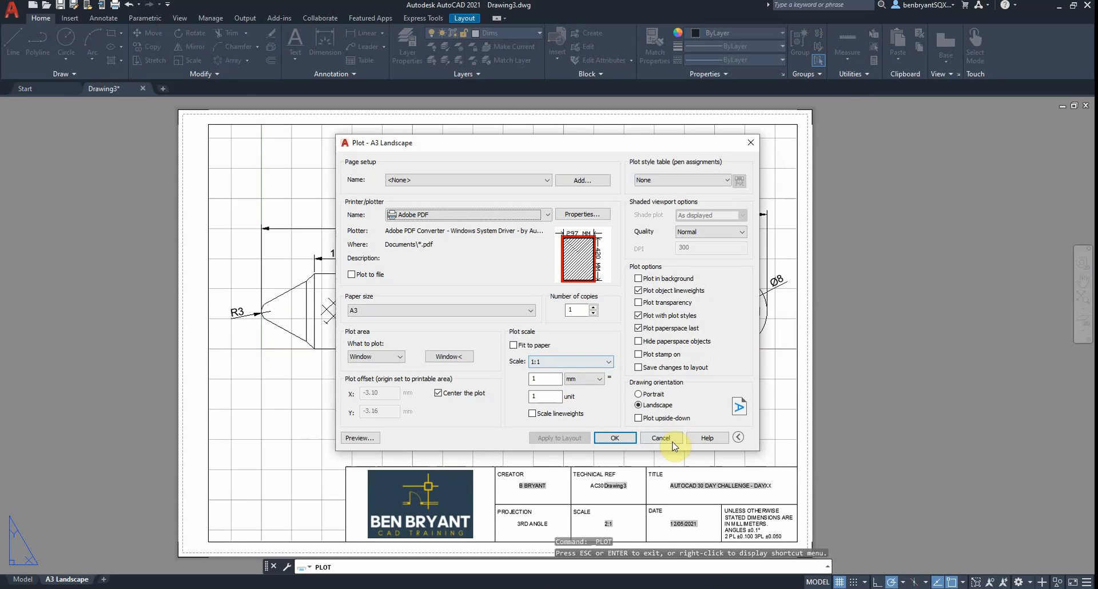
{"action": "left_click", "coordinate": [662, 438]}
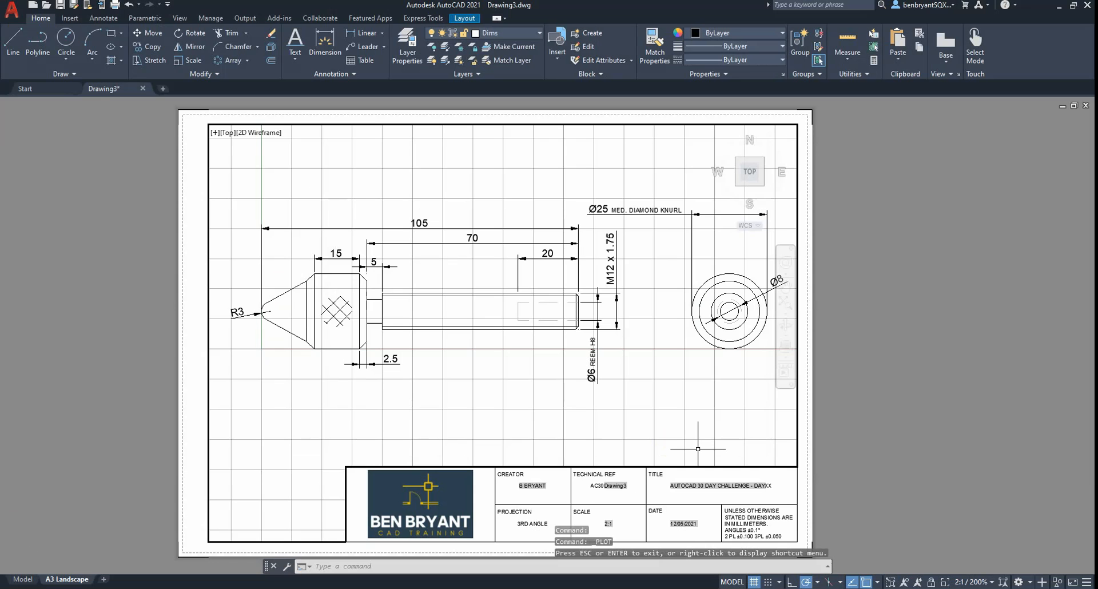